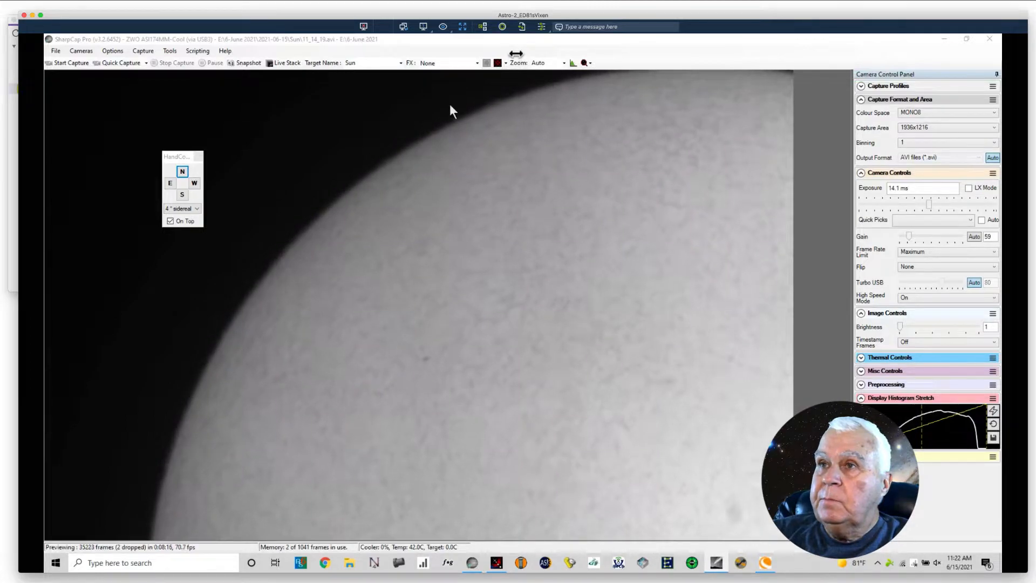
# Step: Slew the telescope mount at 4x sidereal across the solar disc to bring the sunspot near the limb into the frame
pyautogui.click(522, 44)
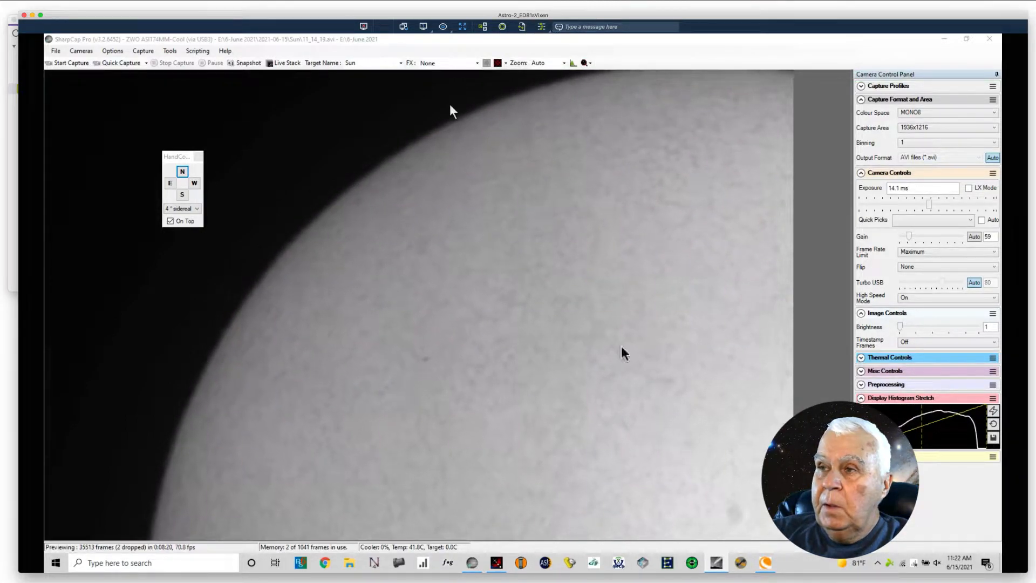
pyautogui.click(170, 183)
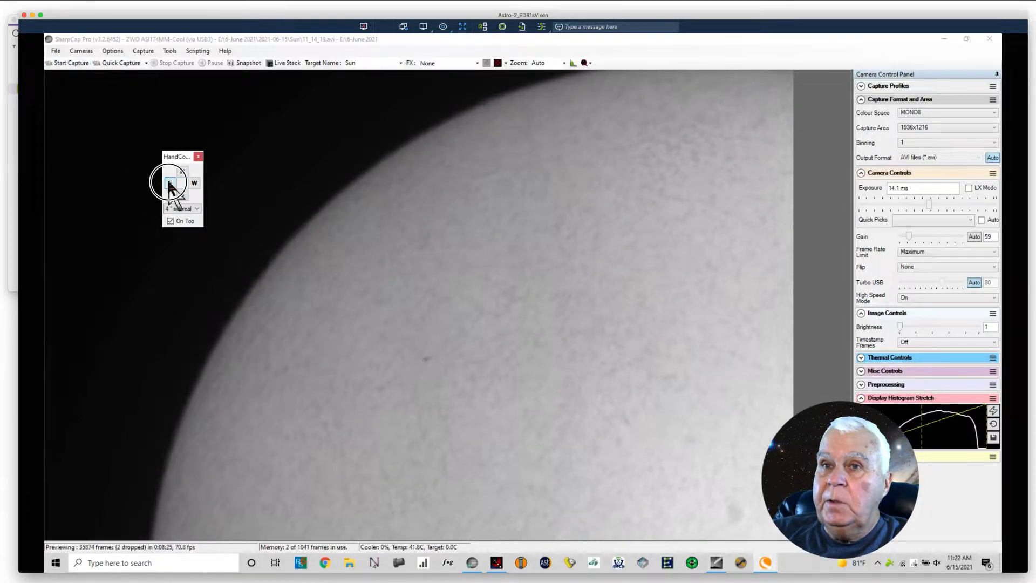
pyautogui.click(194, 184)
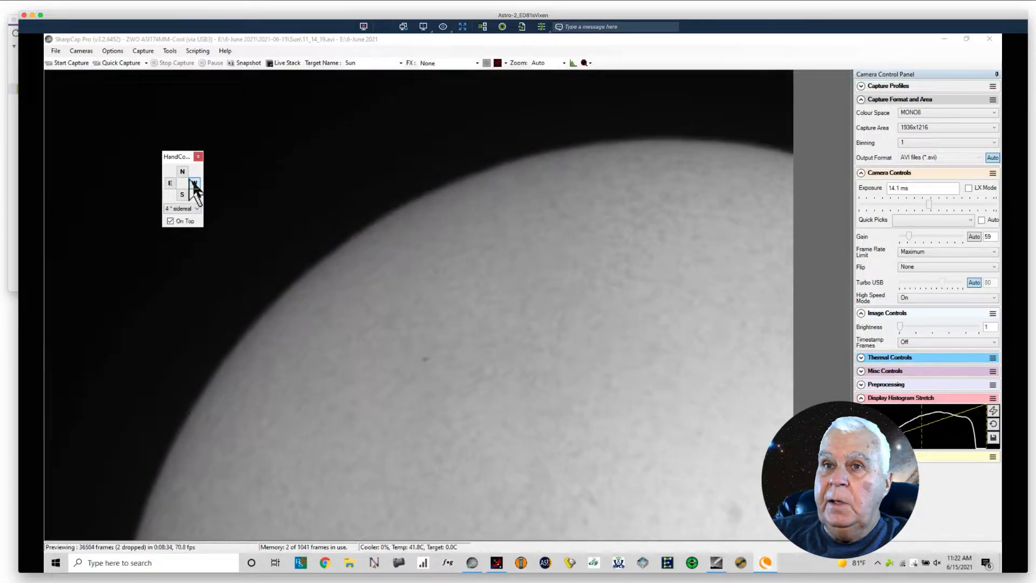
pyautogui.click(182, 173)
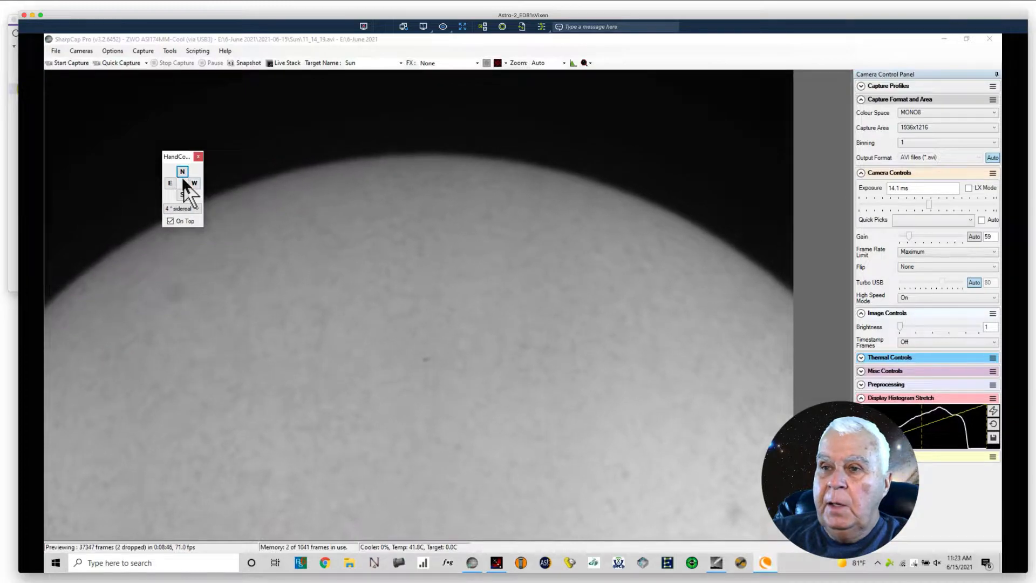
pyautogui.click(181, 197)
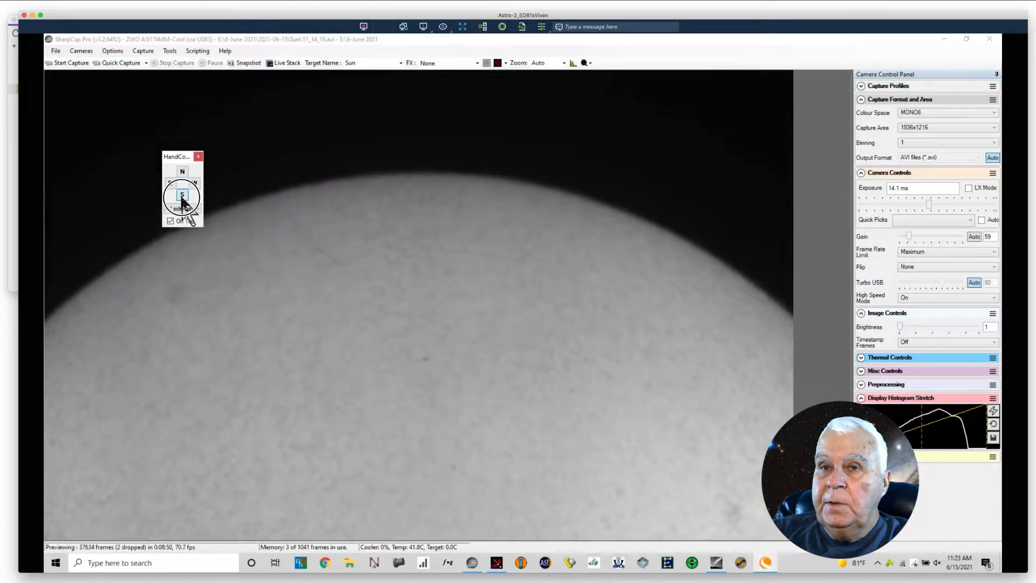
pyautogui.click(182, 198)
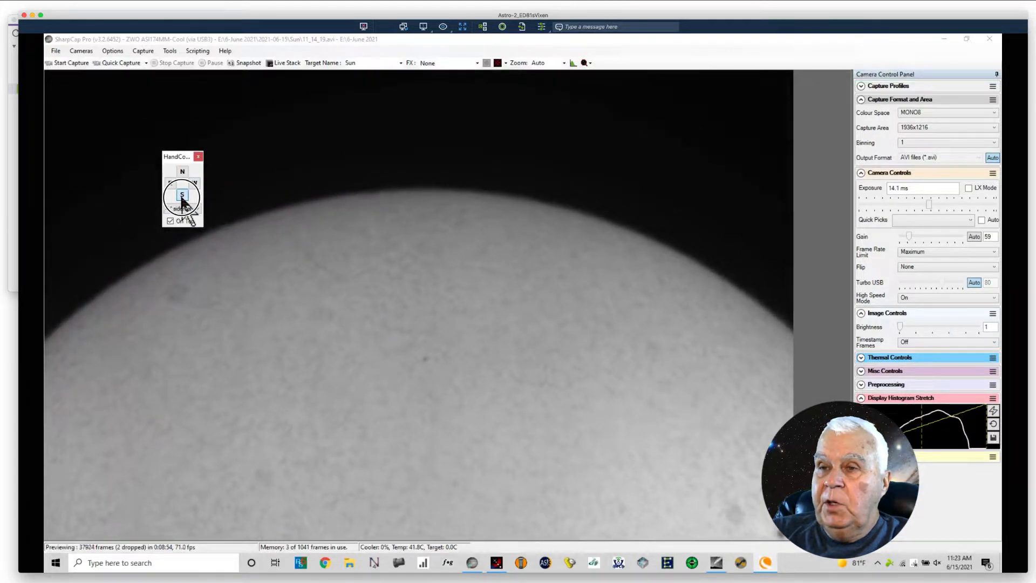
pyautogui.click(182, 197)
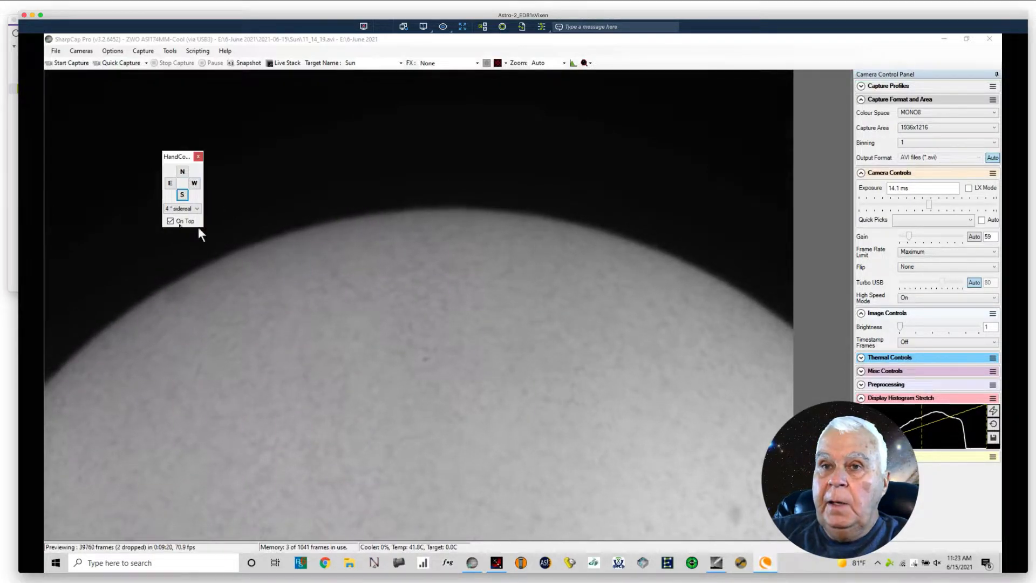
pyautogui.click(183, 195)
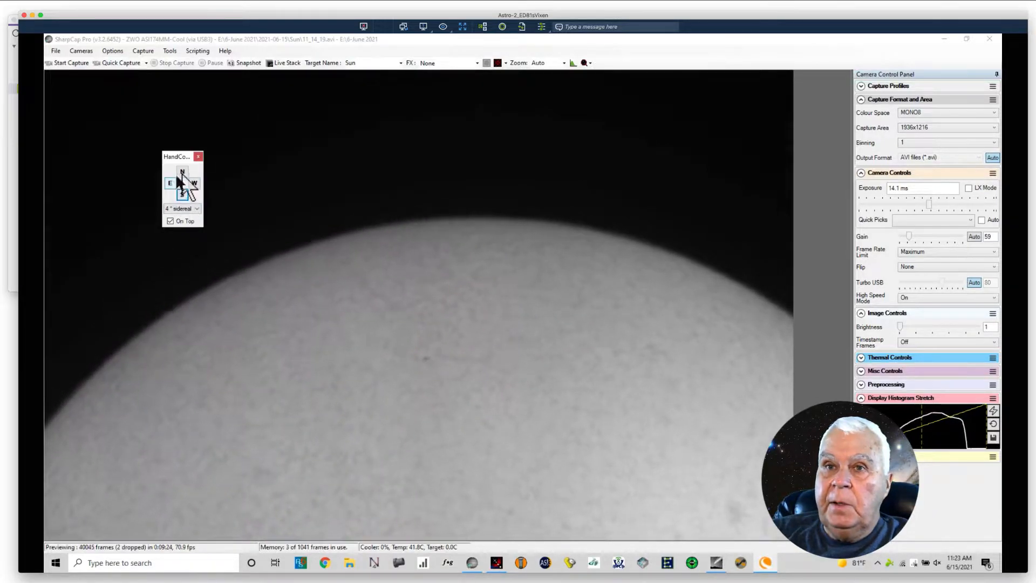
pyautogui.click(183, 172)
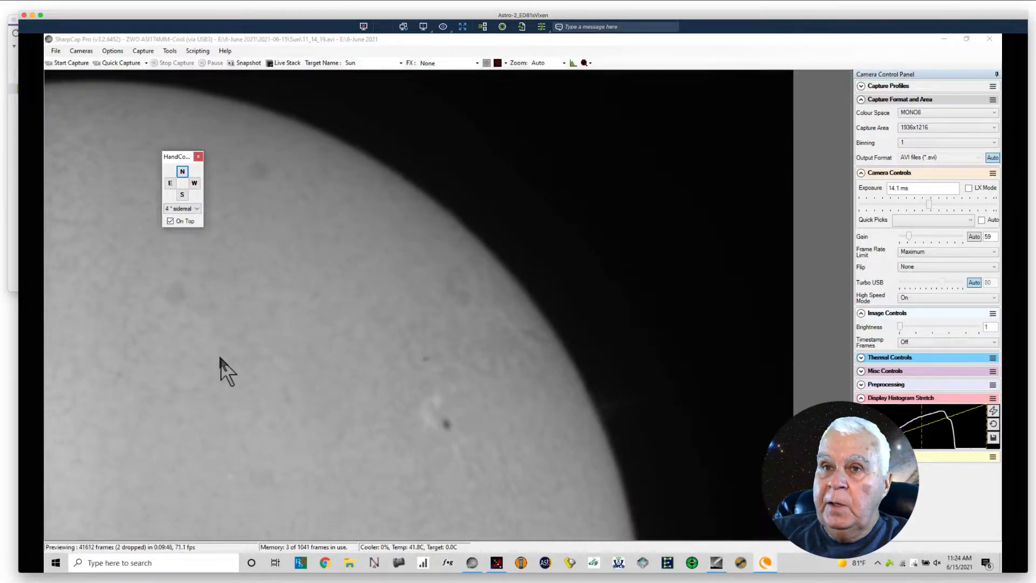
pyautogui.click(171, 183)
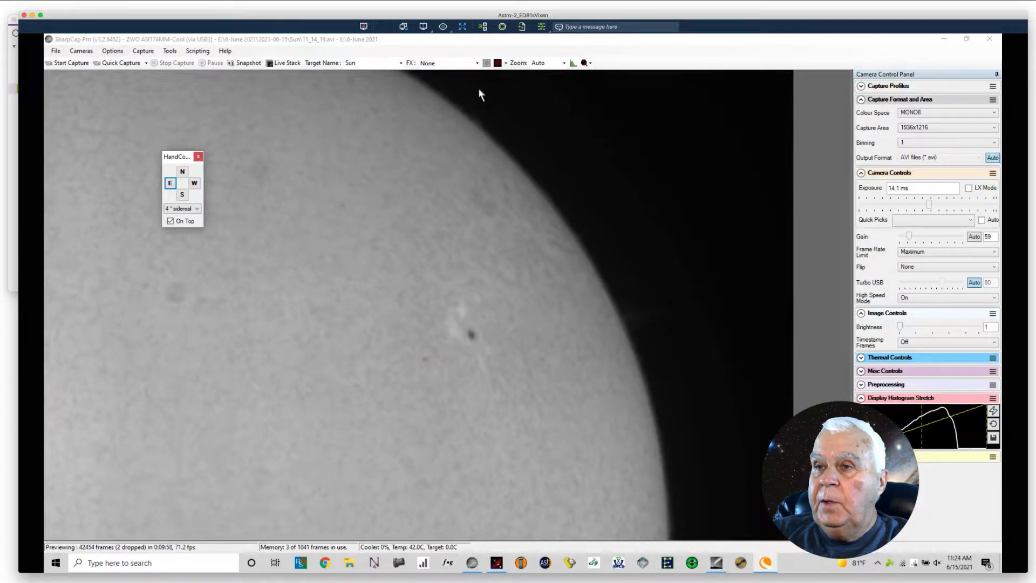
# Step: Overlay the Crosshairs reticle on the live view and move its centre onto the dark sunspot
pyautogui.click(505, 64)
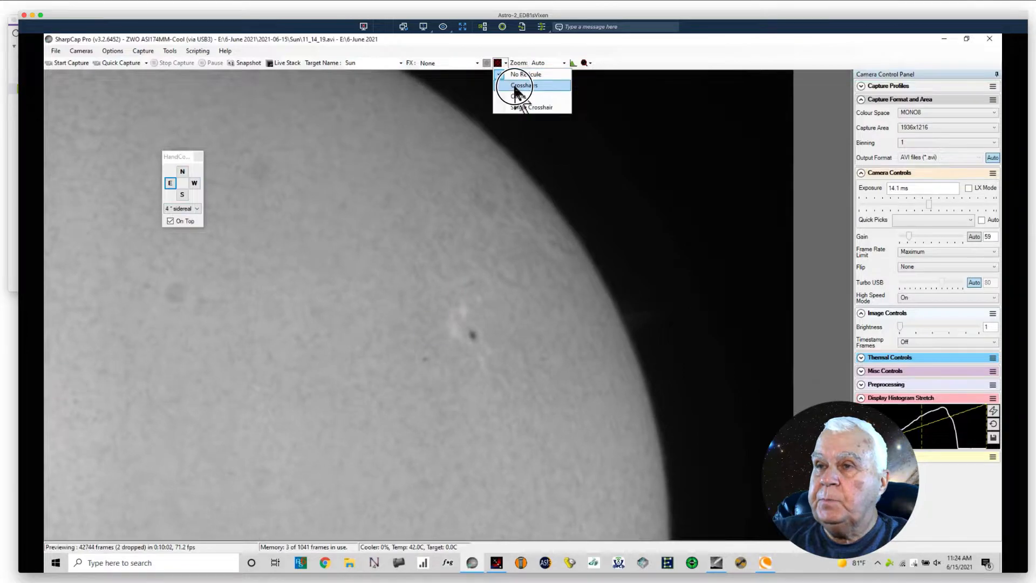
pyautogui.click(522, 85)
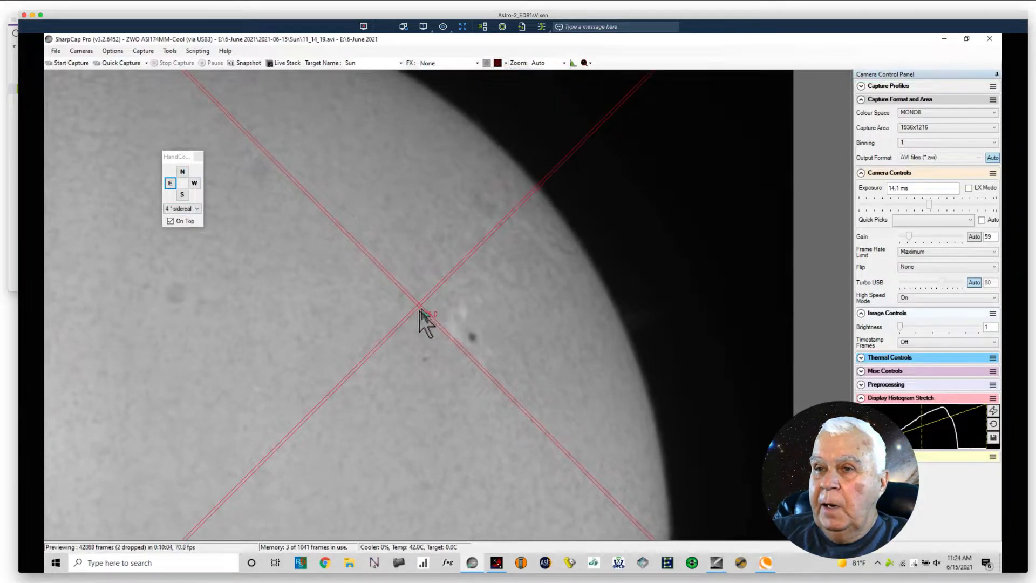
pyautogui.moveTo(417, 305); pyautogui.dragTo(472, 336)
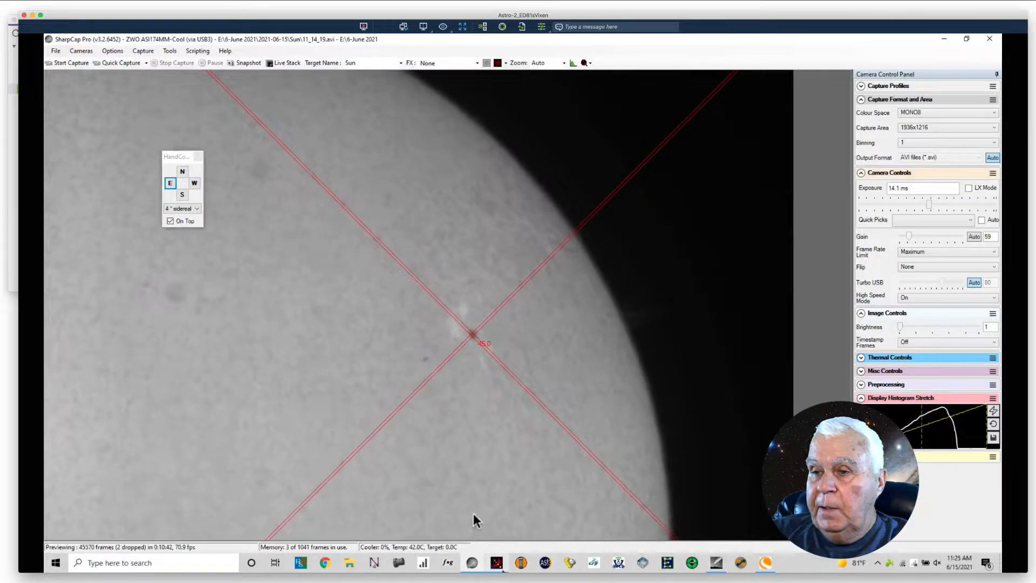
# Step: Bring up the Moonlite focuser over the live view and step the focus down in increments of 10 to position 10140
pyautogui.click(499, 562)
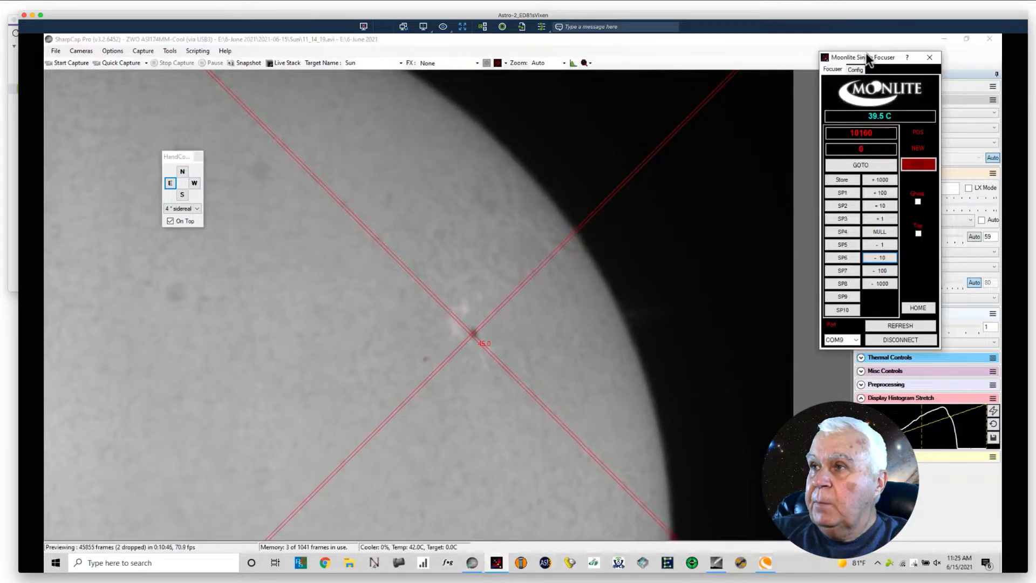
pyautogui.moveTo(864, 57); pyautogui.dragTo(658, 51)
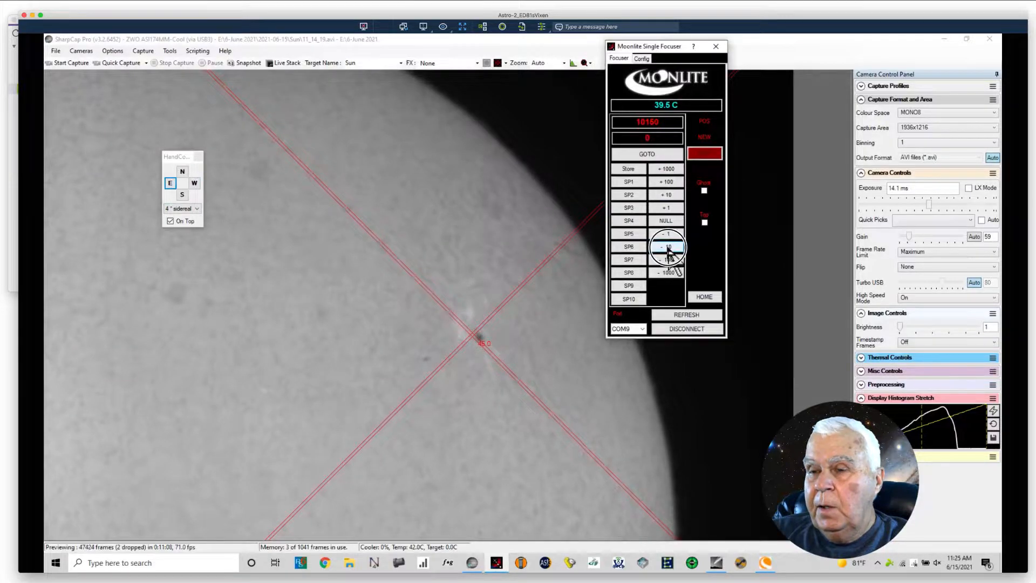
pyautogui.click(667, 248)
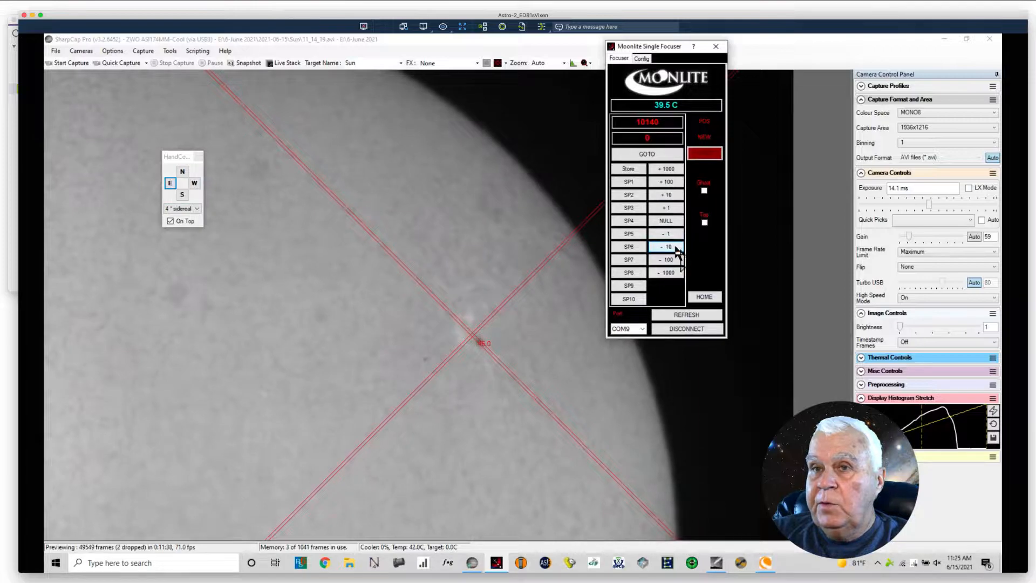
# Step: Nudge the mount north and east to bring the sunspot back under the crosshairs
pyautogui.click(182, 172)
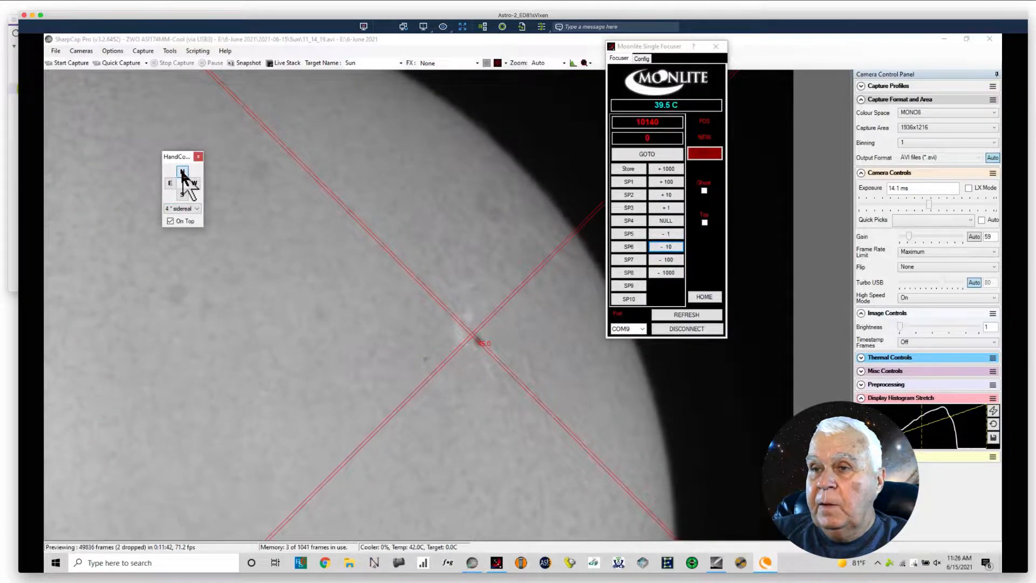
pyautogui.click(183, 171)
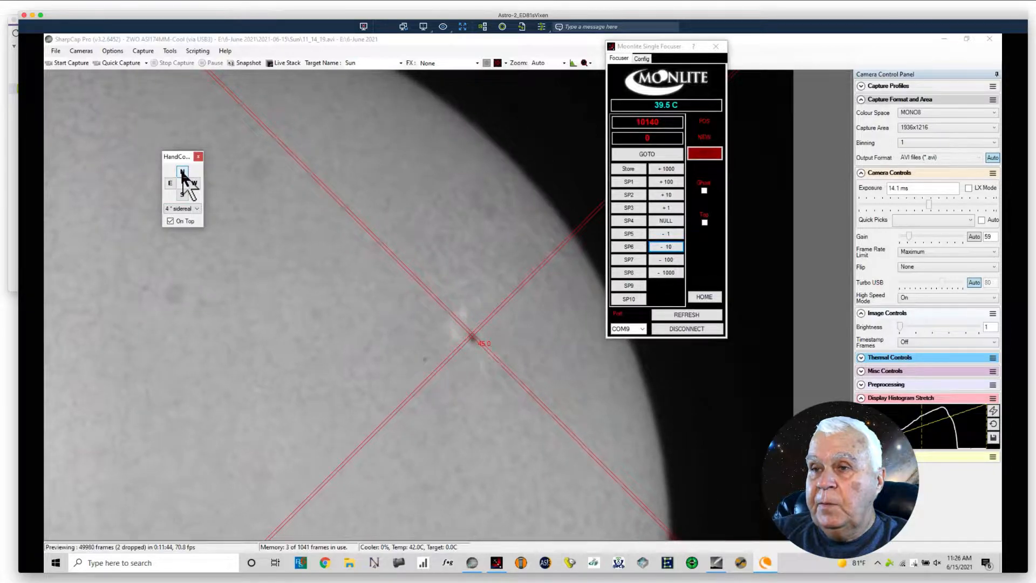
pyautogui.click(170, 183)
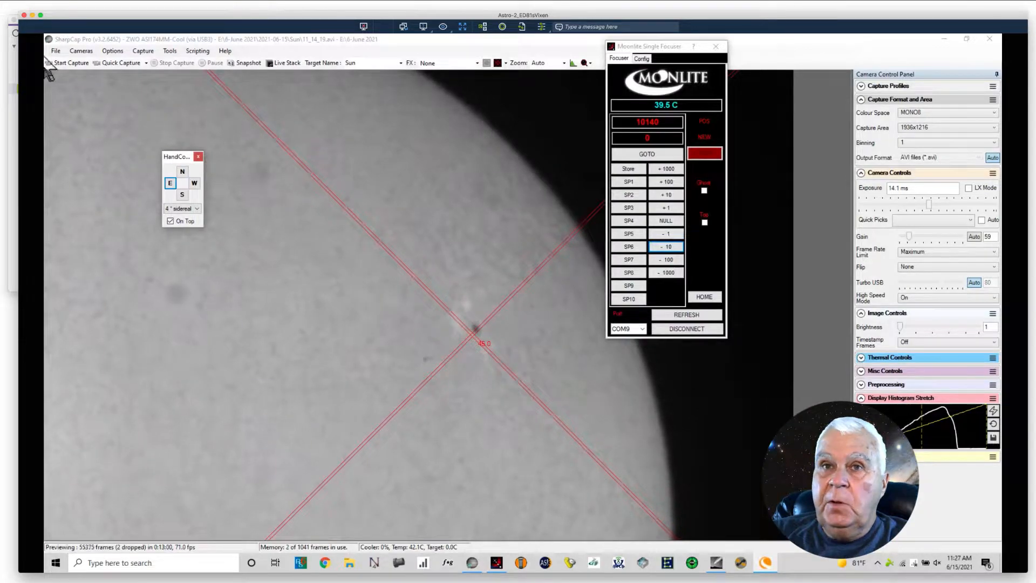
# Step: Check that Quick Capture is set to 1000 frames and record an AVI of the sunspot region
pyautogui.click(146, 63)
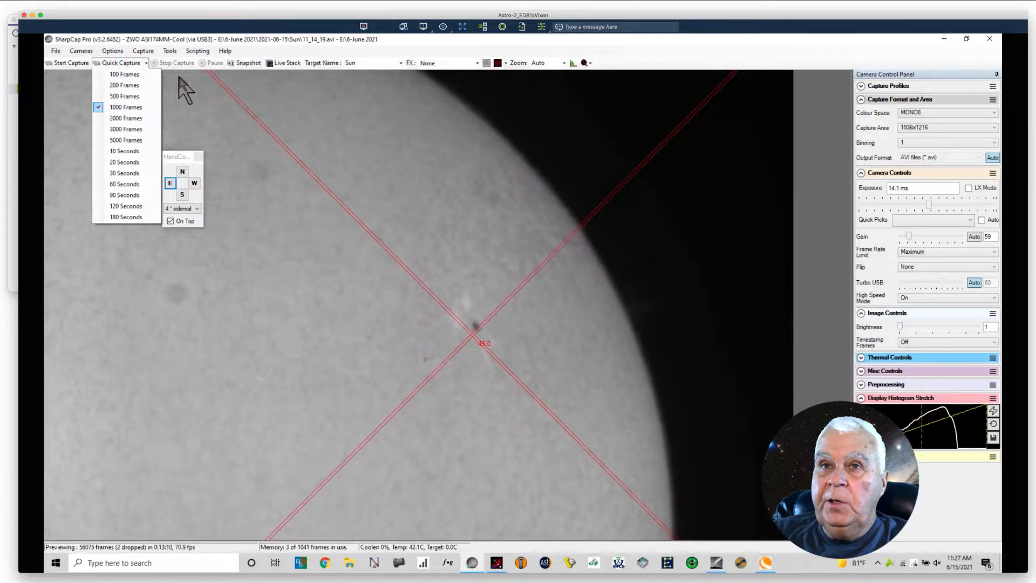
pyautogui.click(129, 39)
pyautogui.click(117, 64)
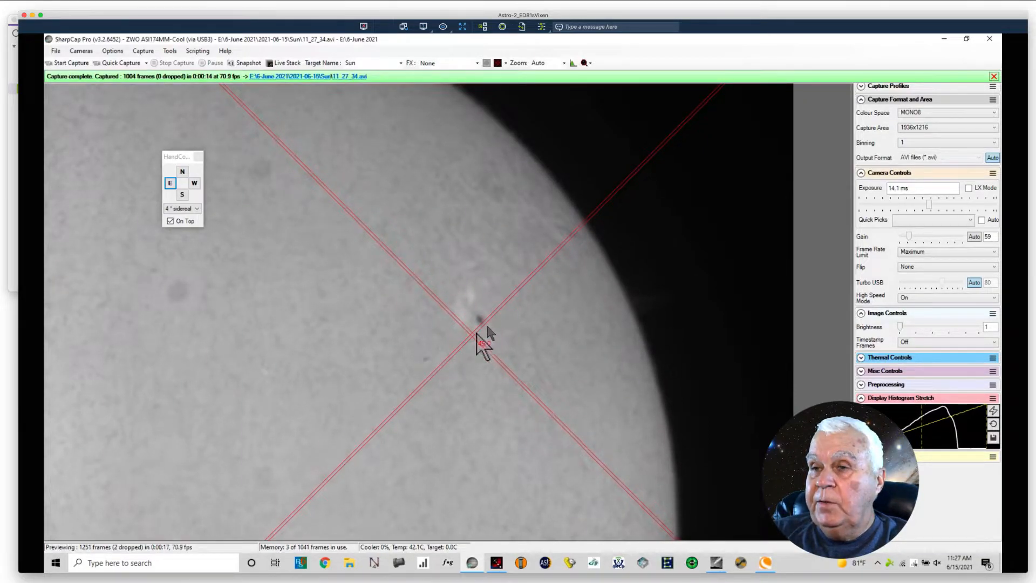
# Step: Recentre the sunspot on the crosshairs by nudging the mount south, west and east, and start another 1000-frame quick capture
pyautogui.click(181, 193)
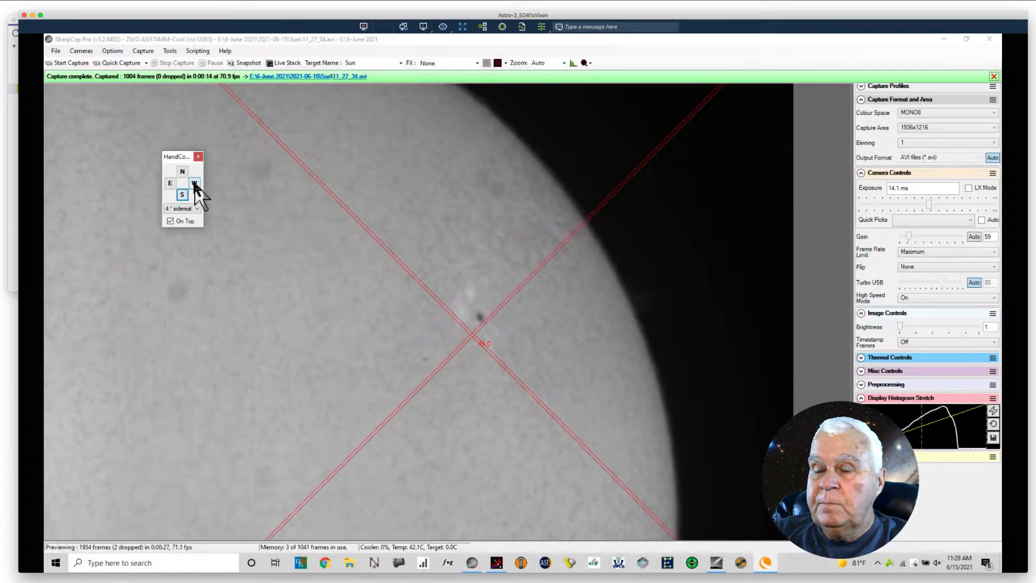
pyautogui.click(194, 184)
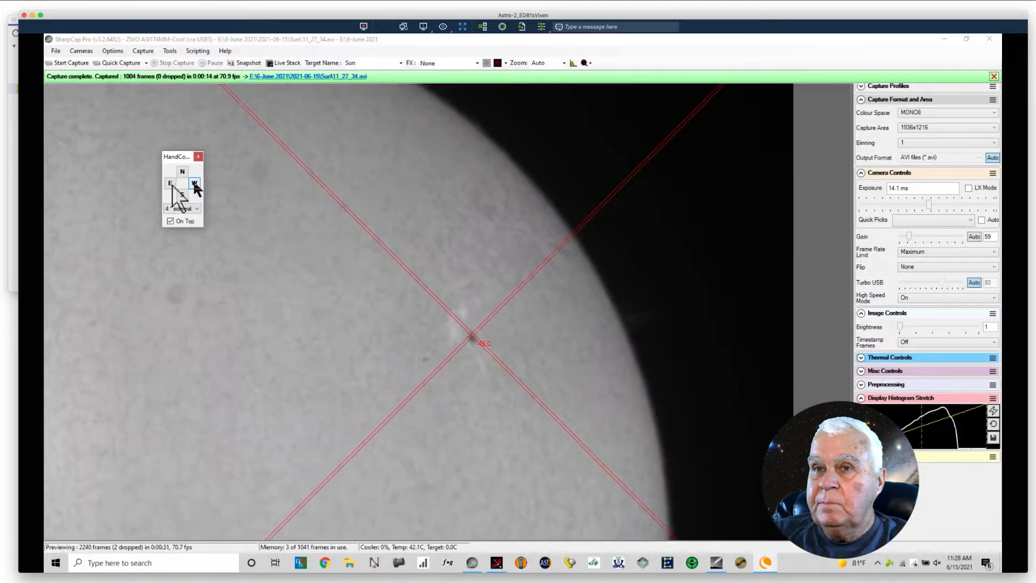
pyautogui.click(170, 184)
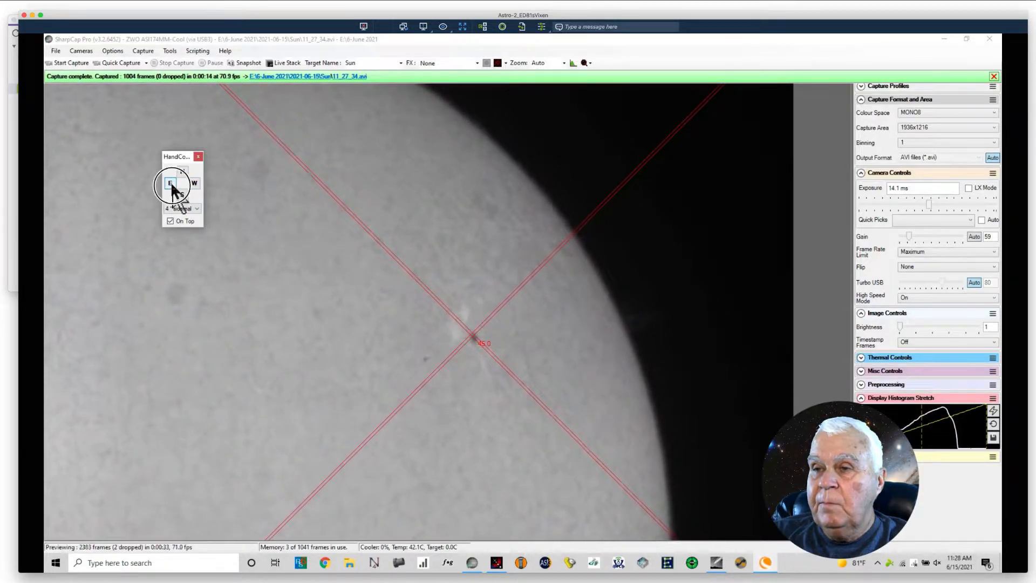
pyautogui.click(130, 62)
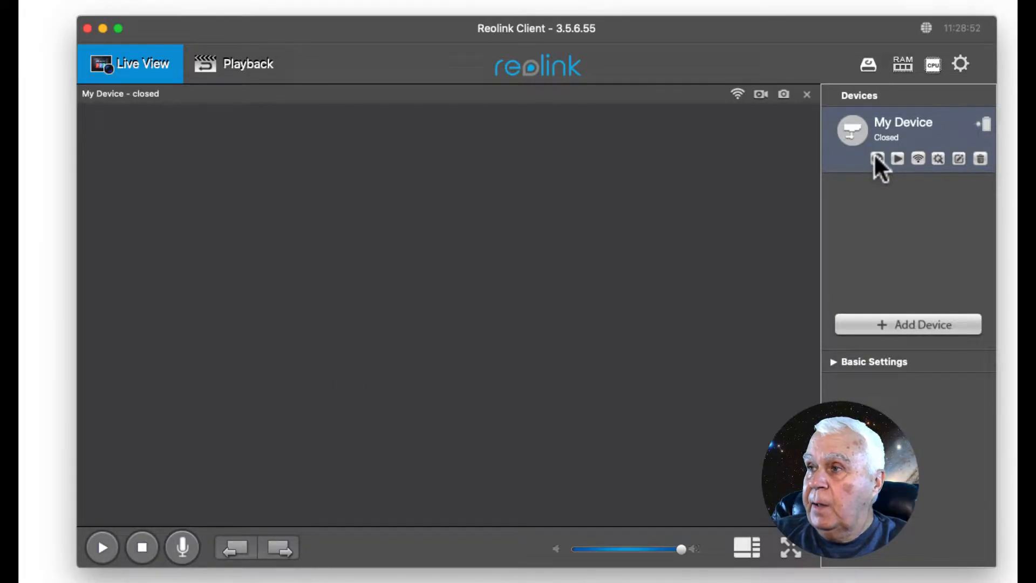
# Step: Switch to Reolink Client and log in to the camera named My Device
pyautogui.click(876, 158)
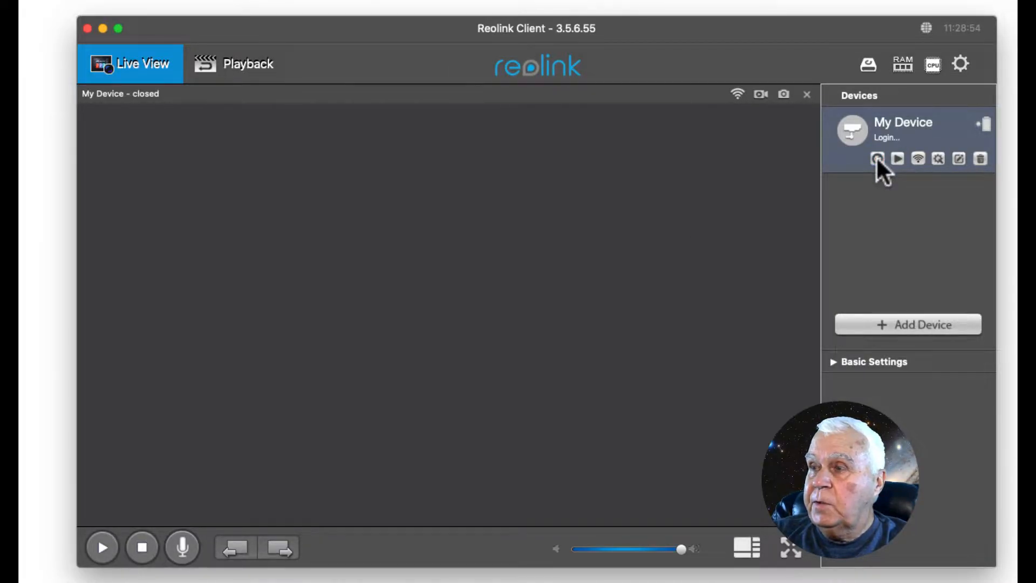
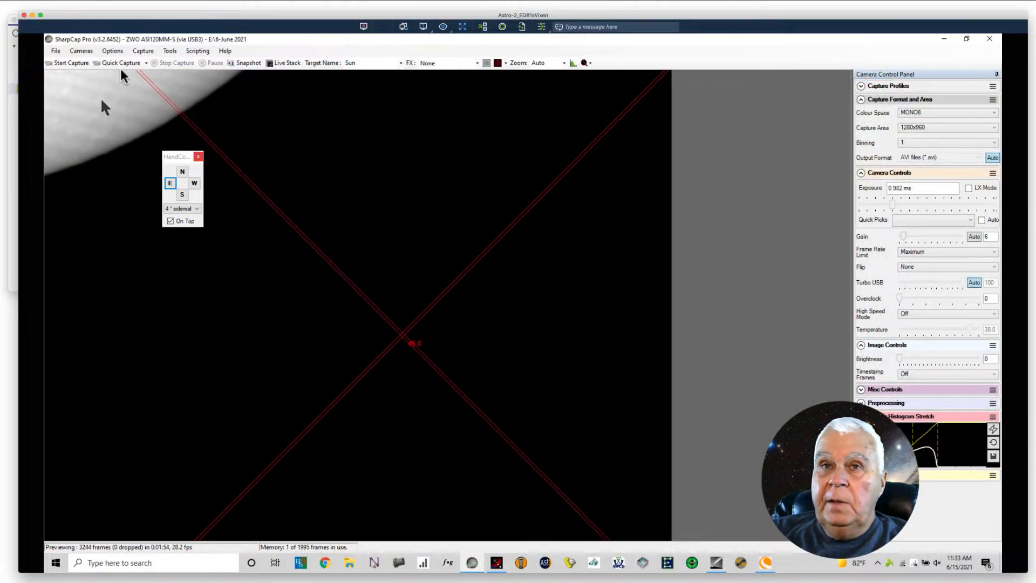
# Step: Switch the active capture camera to ZWO ASI174MM-Cool, and dismiss the sleep-mode countdown in Reolink Client to keep its live view running
pyautogui.click(82, 51)
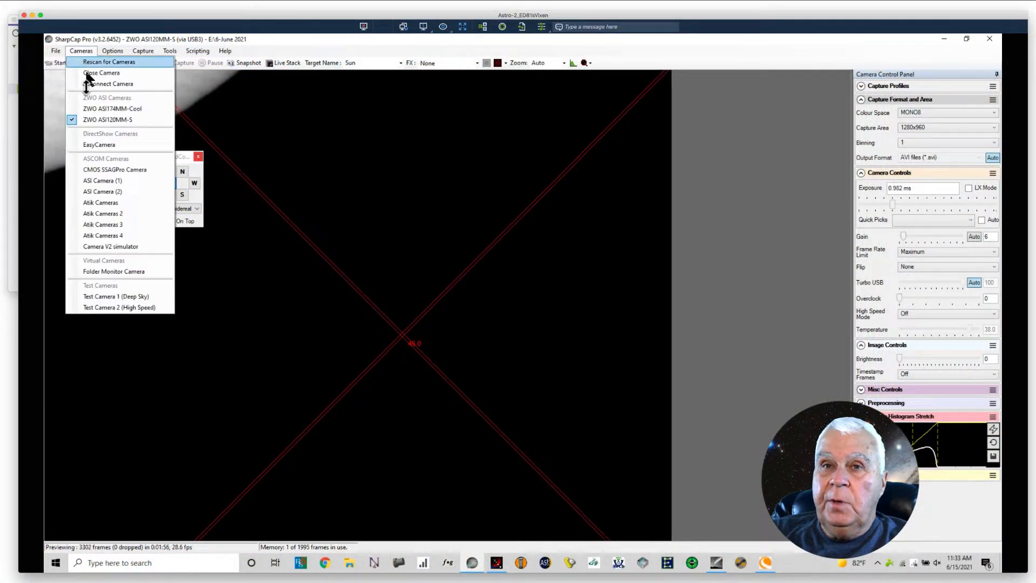
pyautogui.click(95, 108)
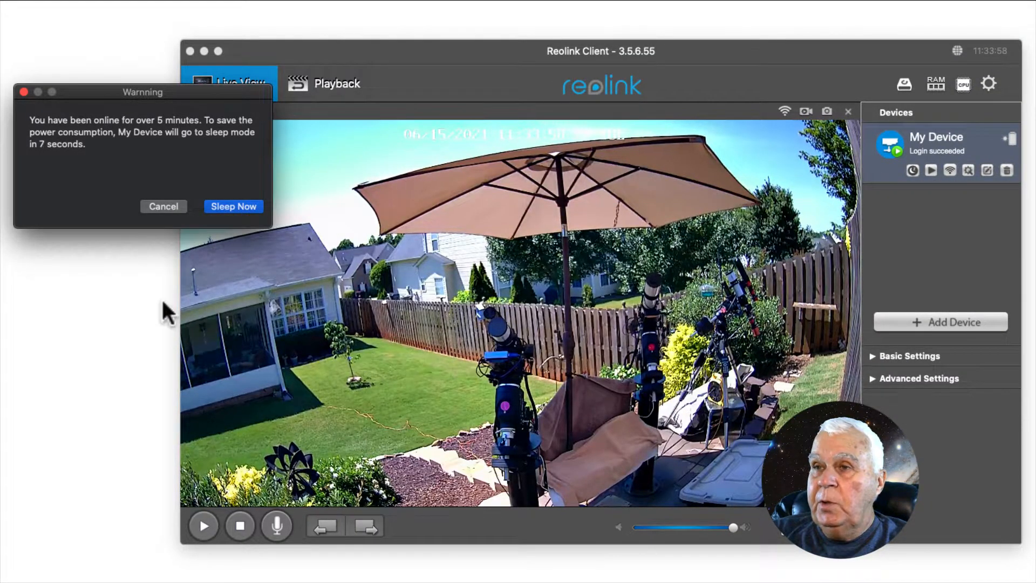
pyautogui.click(162, 206)
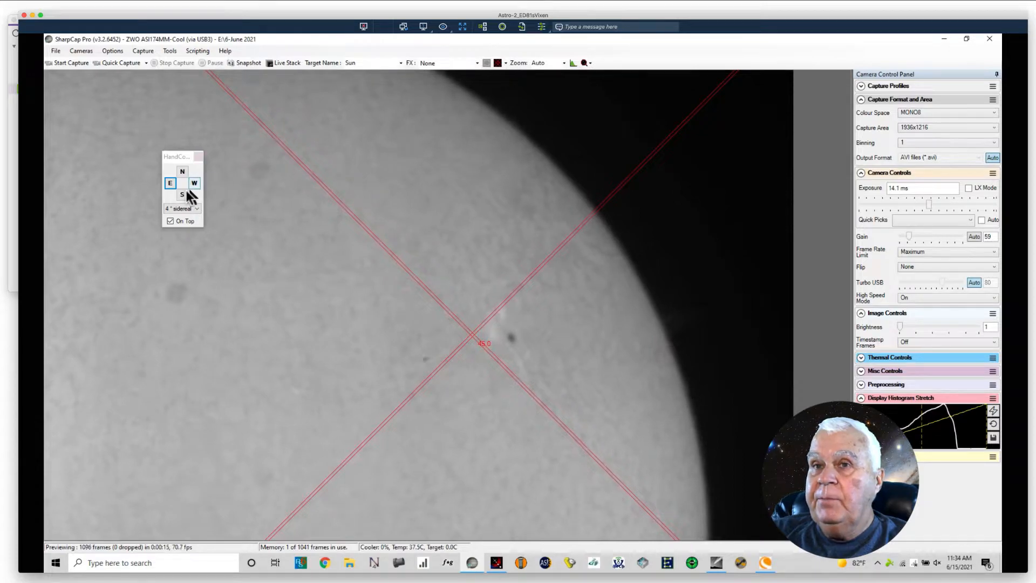
# Step: In SharpCap, nudge the mount east, west and south at 4x sidereal to bring the sunspot closer to the crosshairs
pyautogui.click(171, 183)
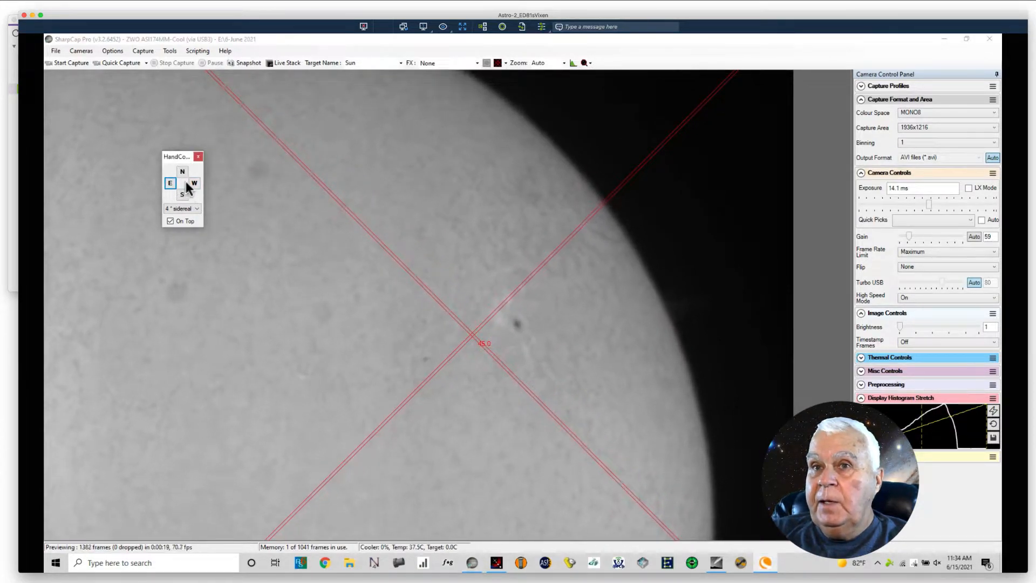
pyautogui.click(189, 182)
pyautogui.click(193, 182)
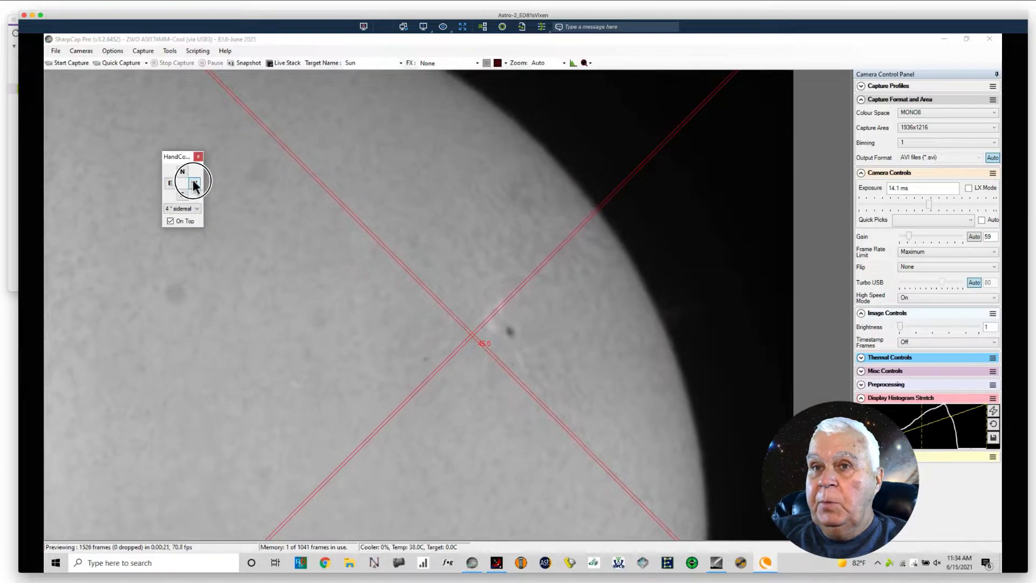
pyautogui.click(193, 182)
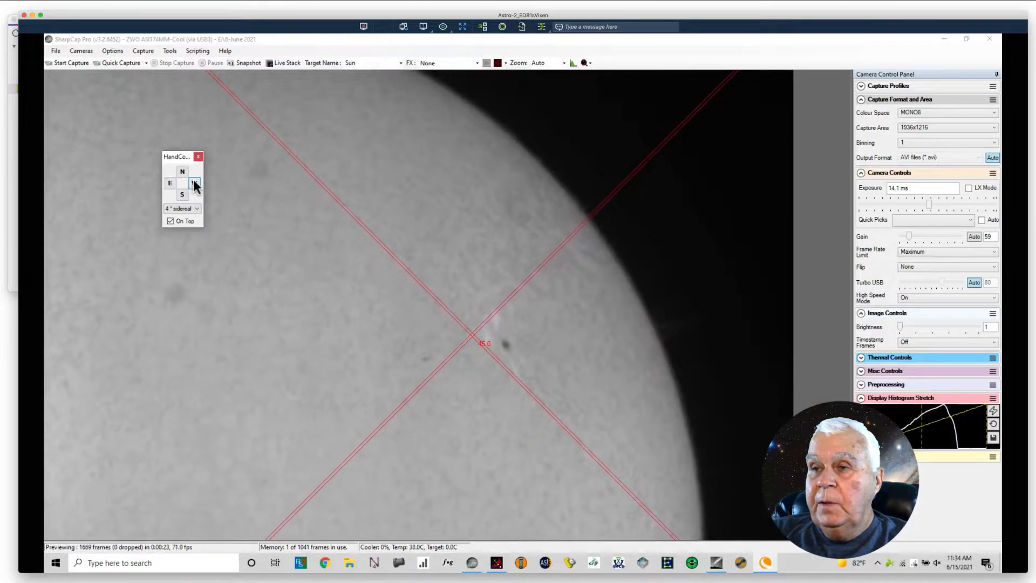
pyautogui.click(181, 196)
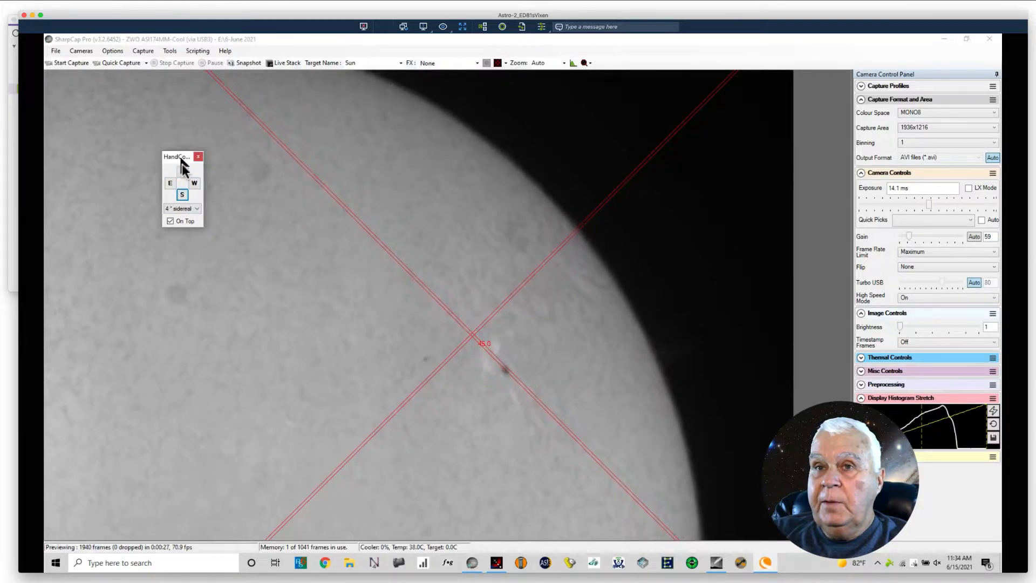
# Step: Centre the sunspot on the crosshairs by nudging the mount north, east and south, and start a 1000-frame quick capture
pyautogui.click(182, 171)
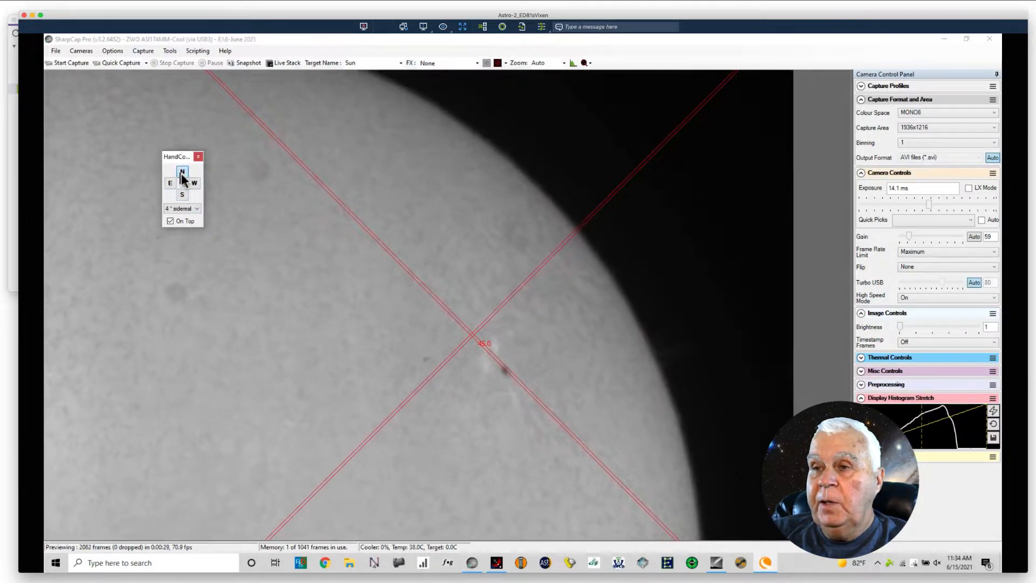
pyautogui.click(182, 175)
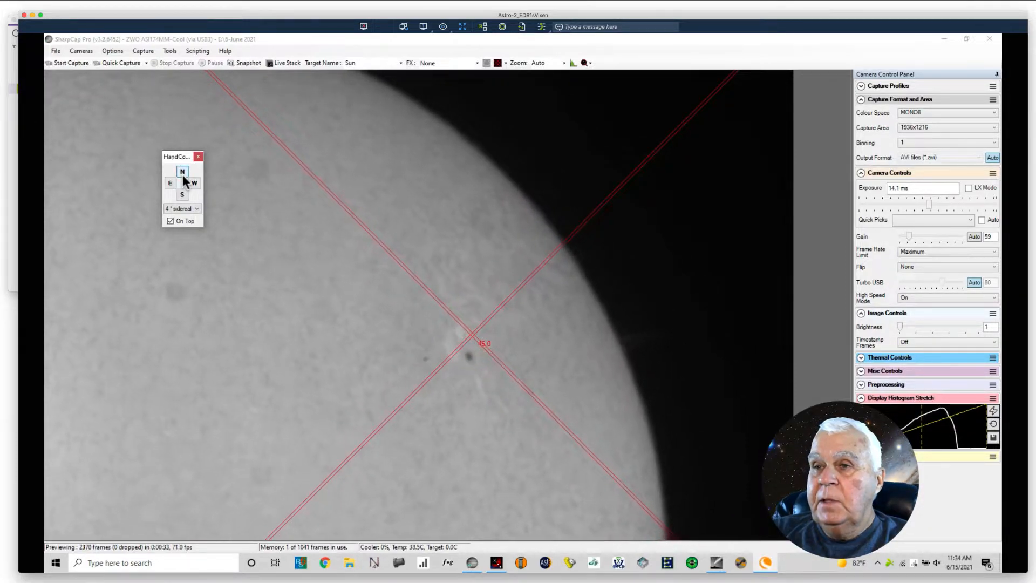
pyautogui.click(183, 173)
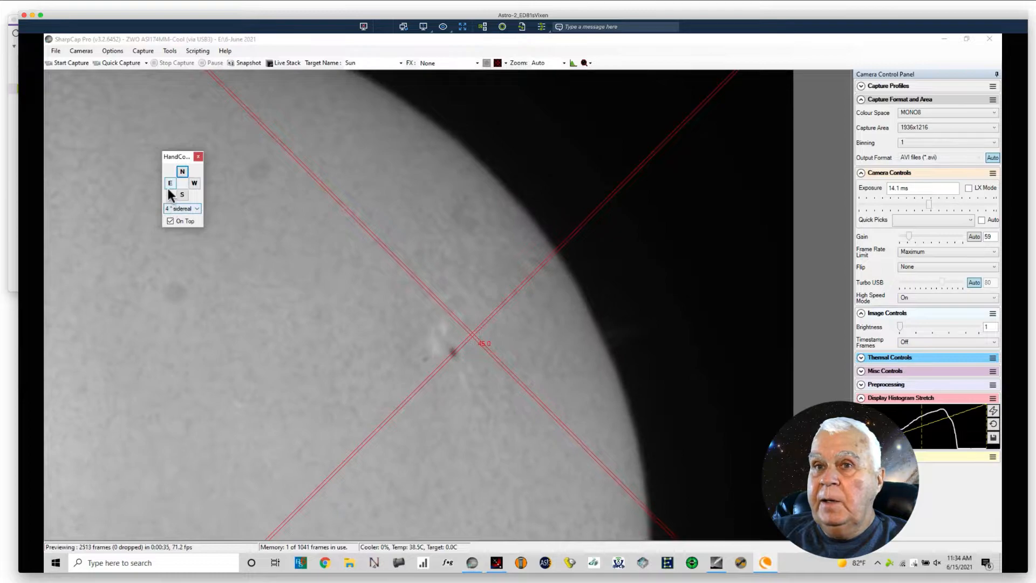
pyautogui.click(170, 186)
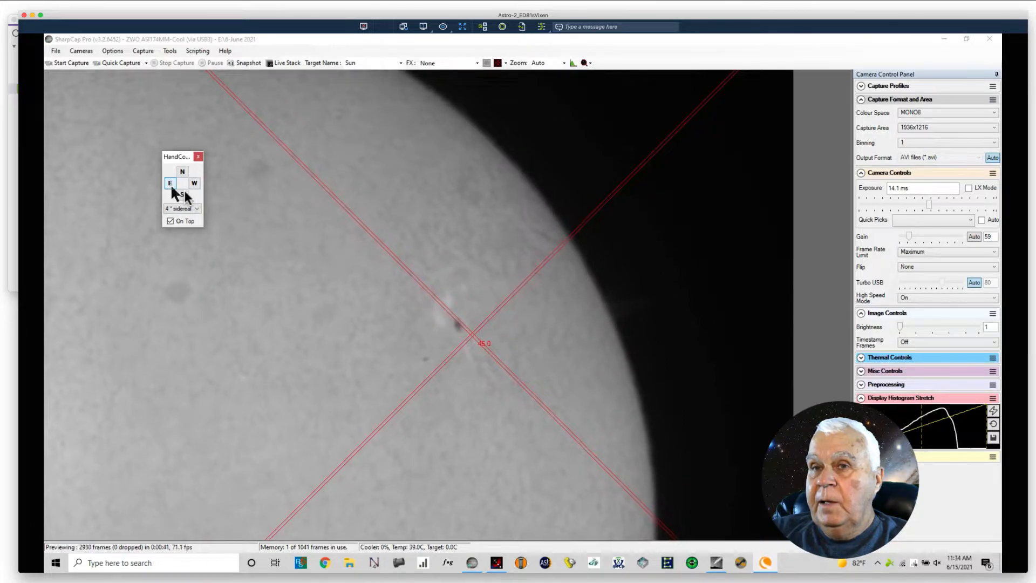
pyautogui.click(183, 193)
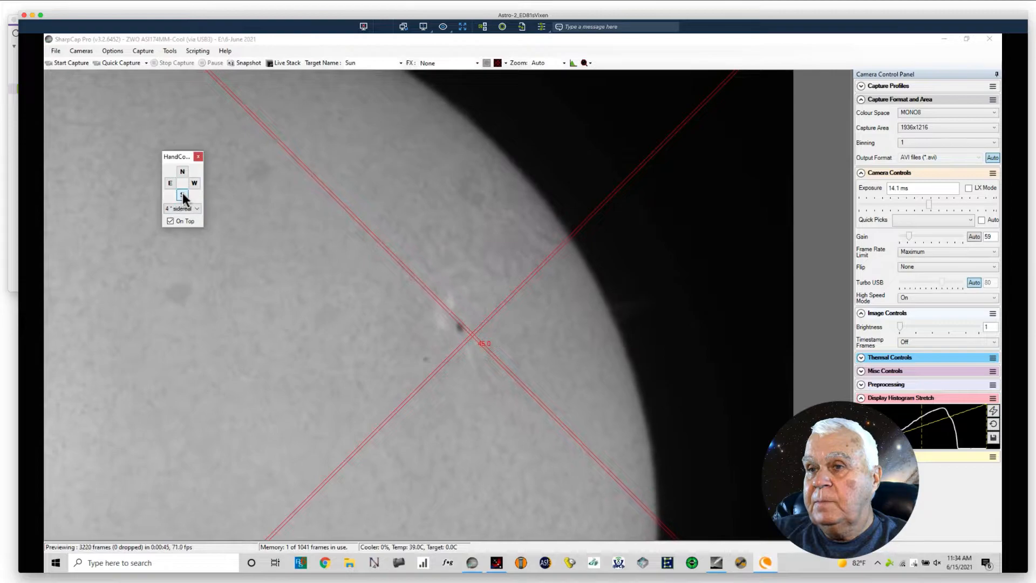
pyautogui.click(182, 196)
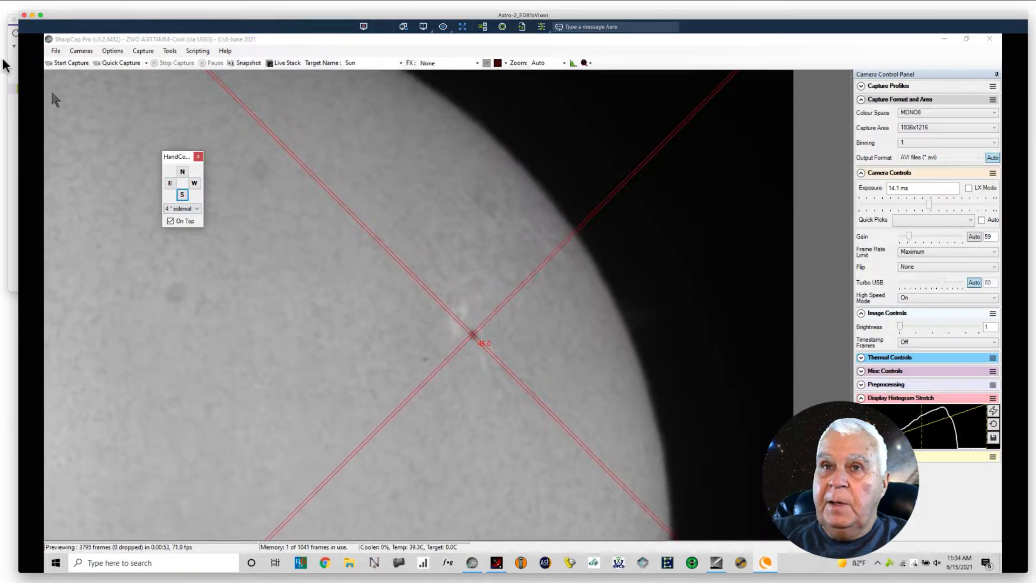
pyautogui.click(119, 63)
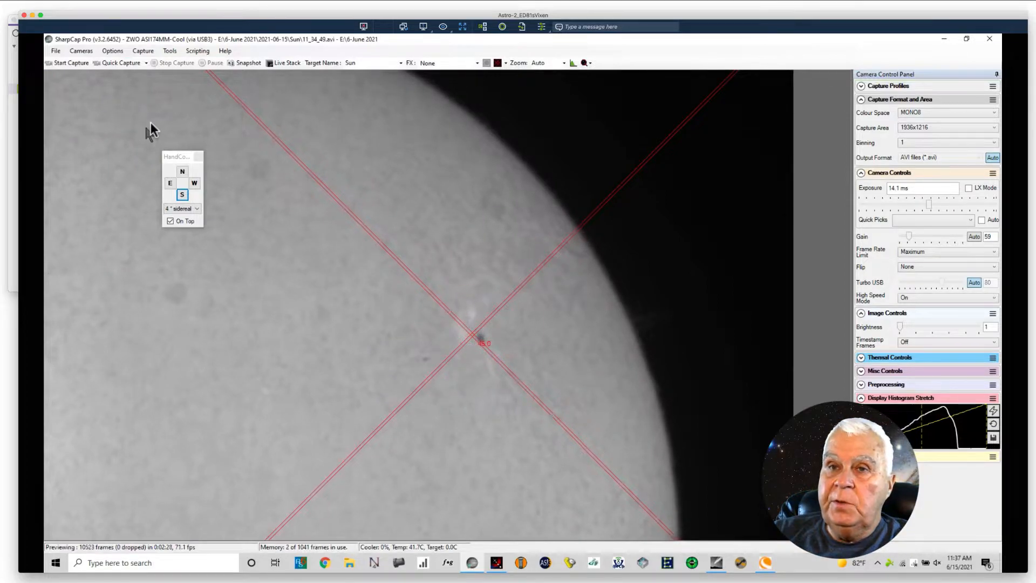
# Step: Recentre the drifted sunspot with small north, west and east mount nudges, and record another 1000-frame quick capture
pyautogui.click(183, 172)
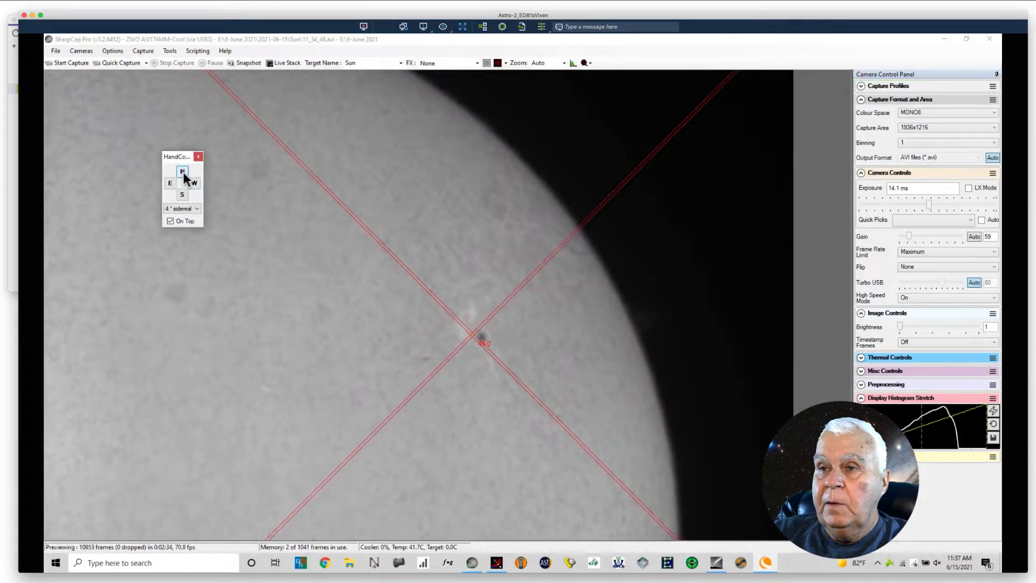
pyautogui.click(184, 173)
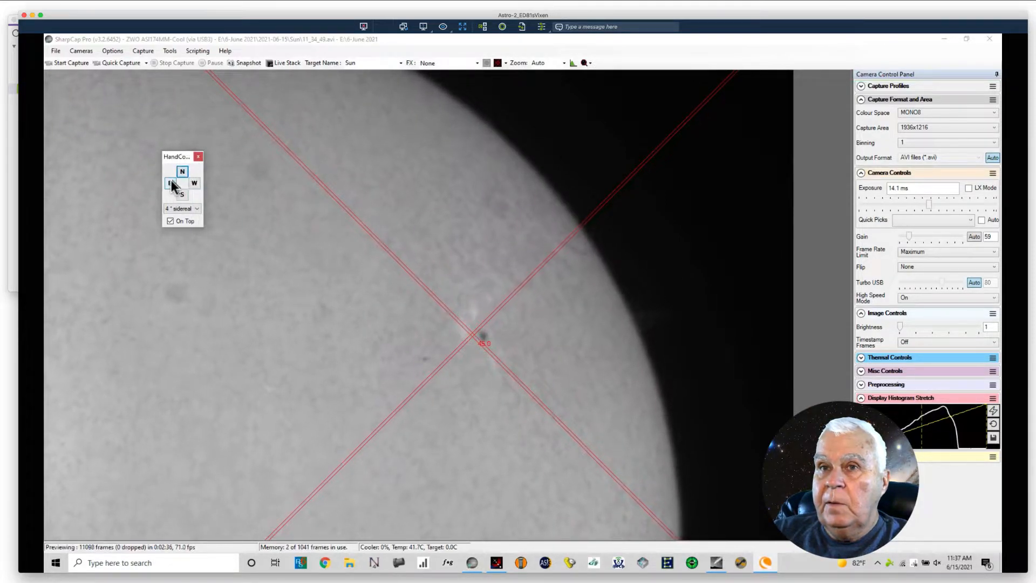
pyautogui.click(194, 184)
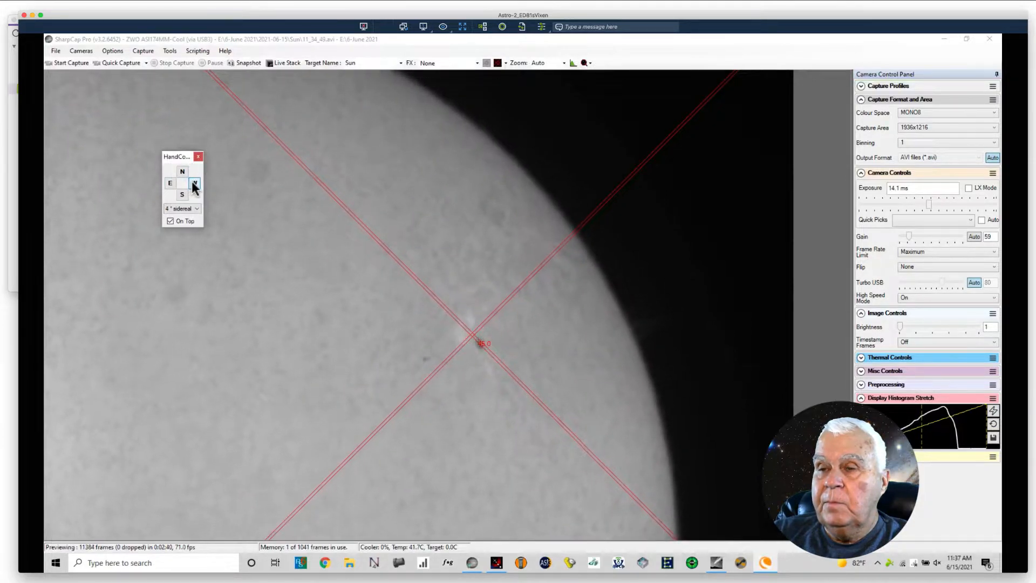
pyautogui.click(183, 172)
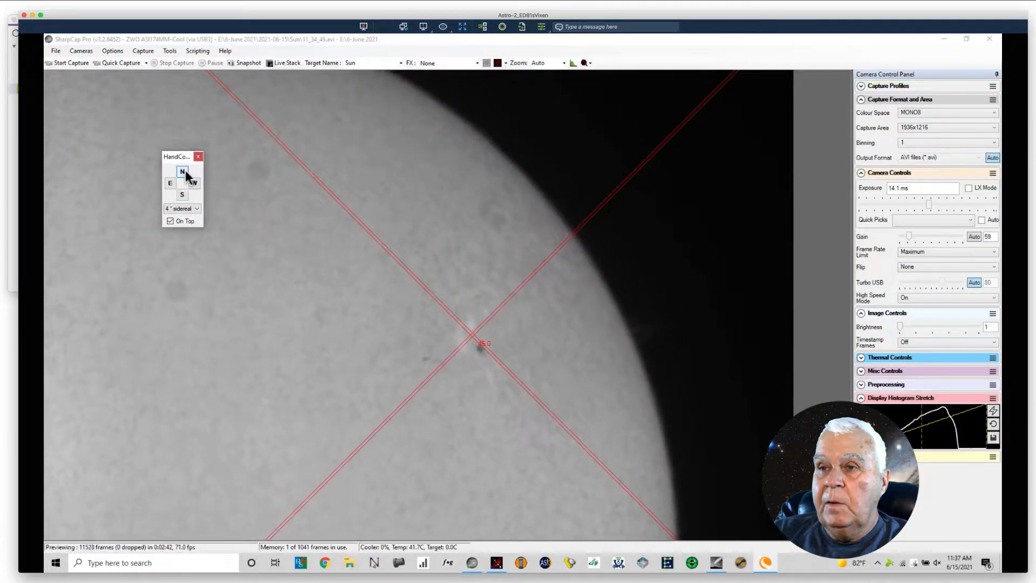
pyautogui.click(183, 172)
pyautogui.click(185, 171)
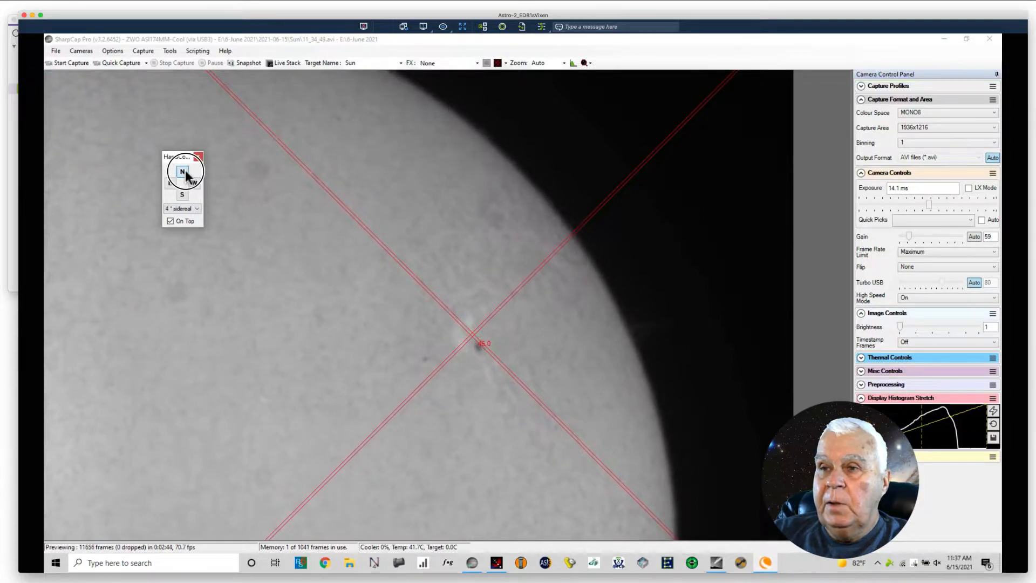
pyautogui.click(186, 172)
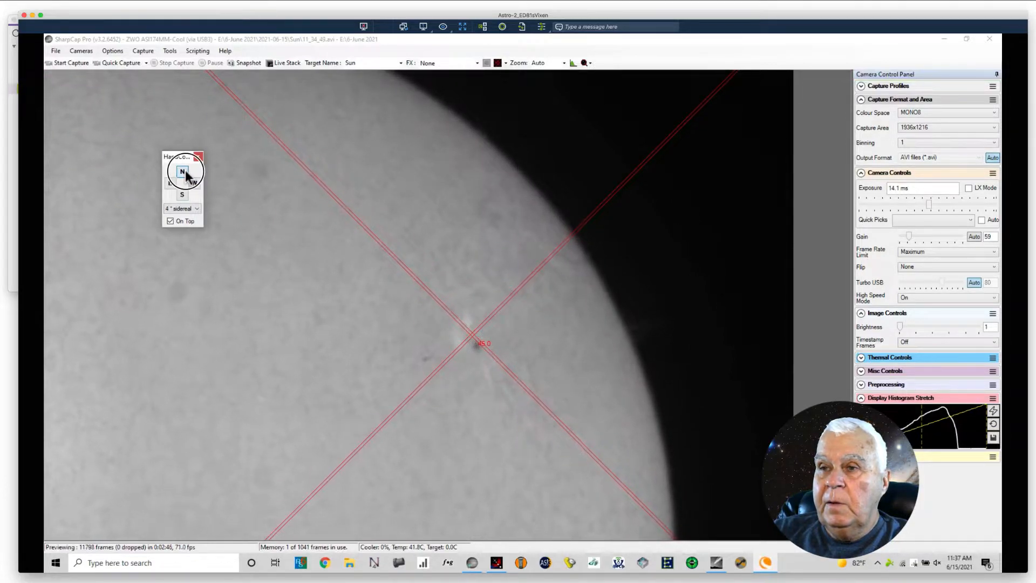
pyautogui.click(185, 172)
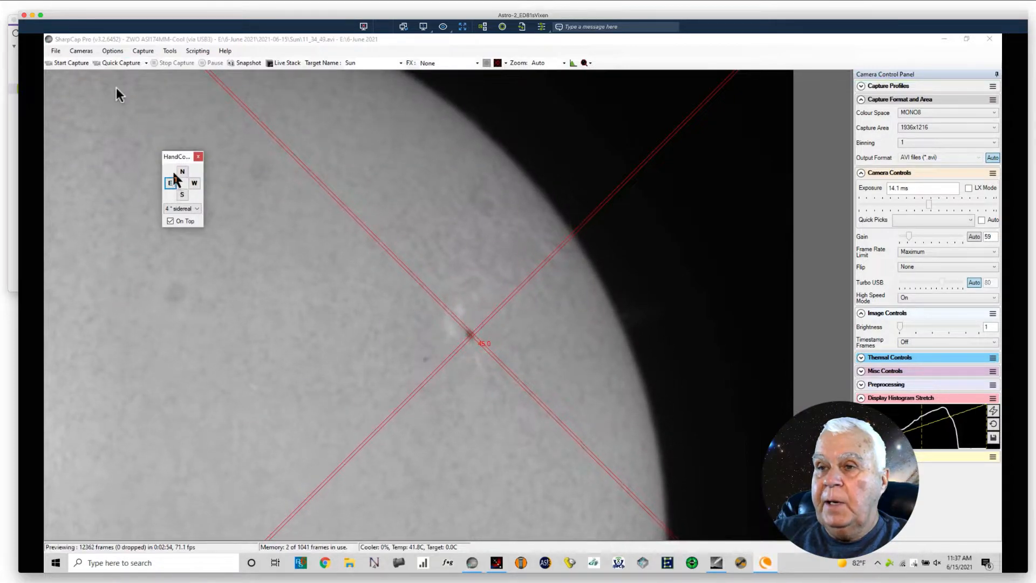
pyautogui.click(118, 64)
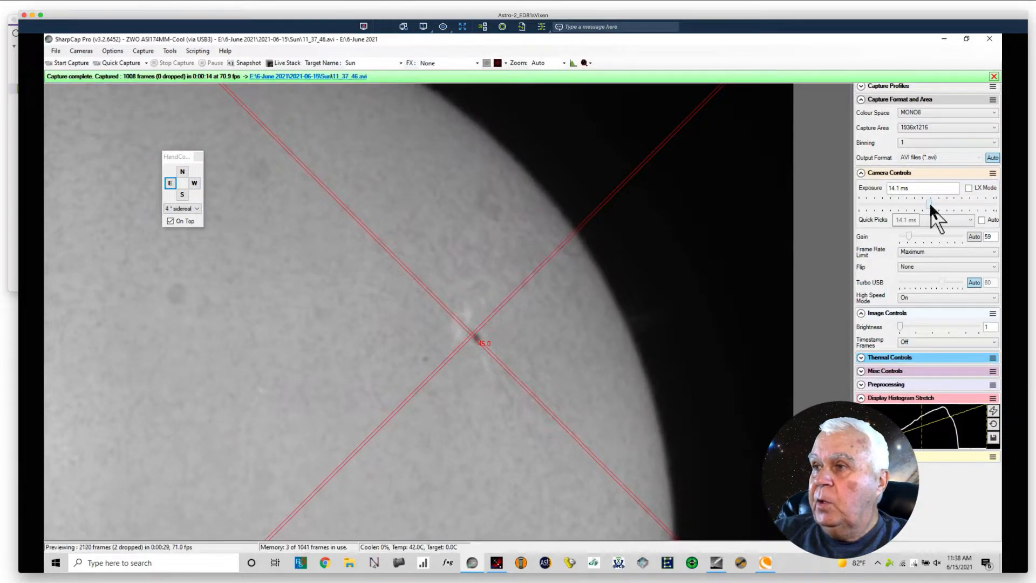
# Step: Raise the exposure to 83.6 ms to bring out the limb prominence and record it with a 500-frame quick capture
pyautogui.moveTo(929, 201); pyautogui.dragTo(951, 210)
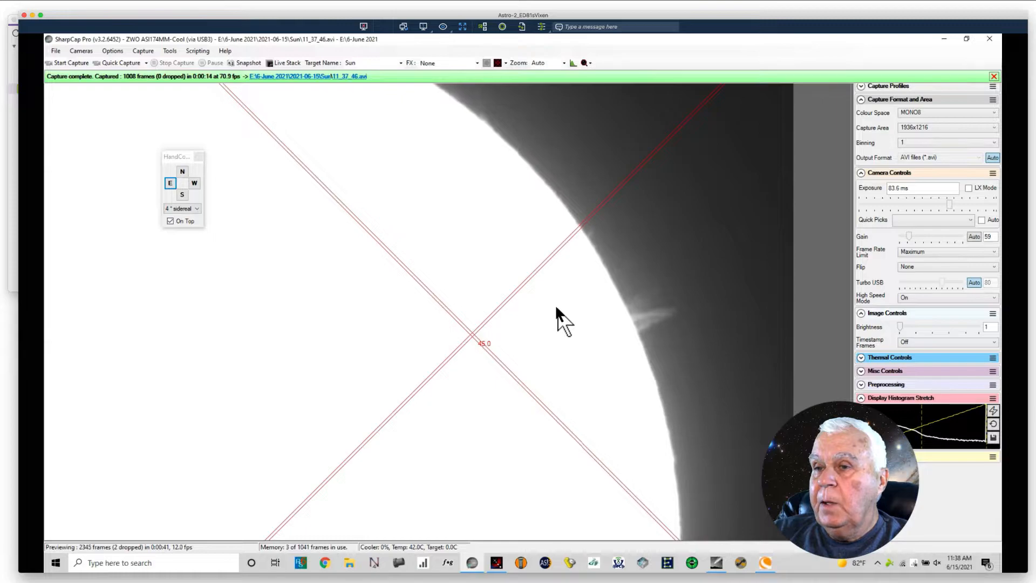
pyautogui.click(146, 63)
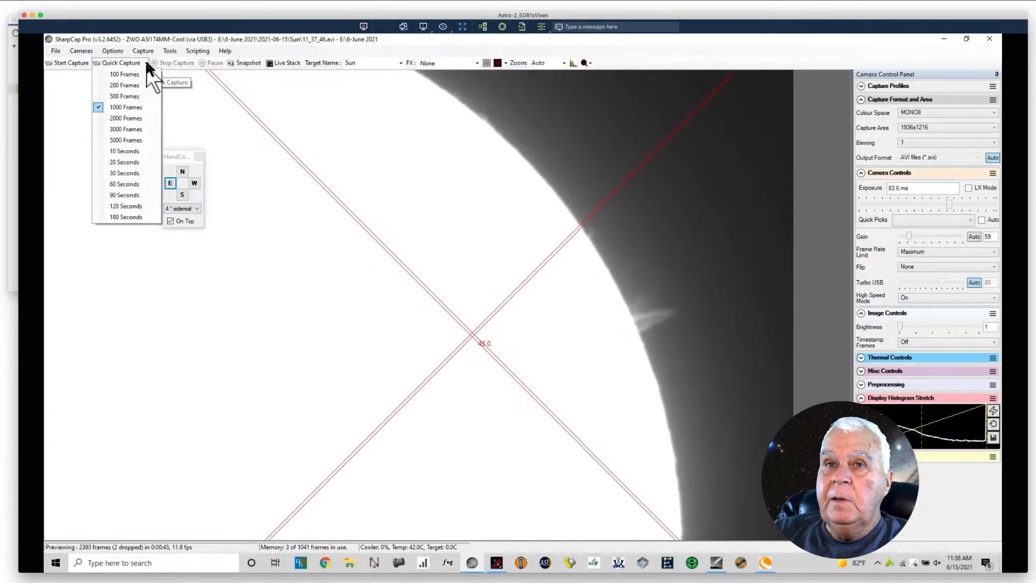
pyautogui.click(126, 96)
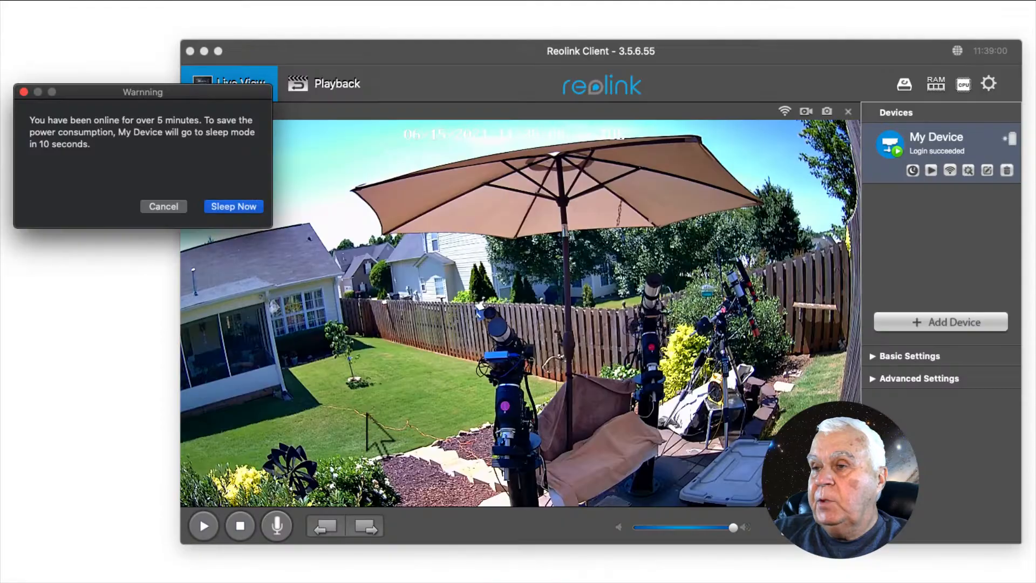
# Step: Cancel the Reolink camera's sleep countdown, and start another quick capture of the prominence in SharpCap
pyautogui.click(167, 205)
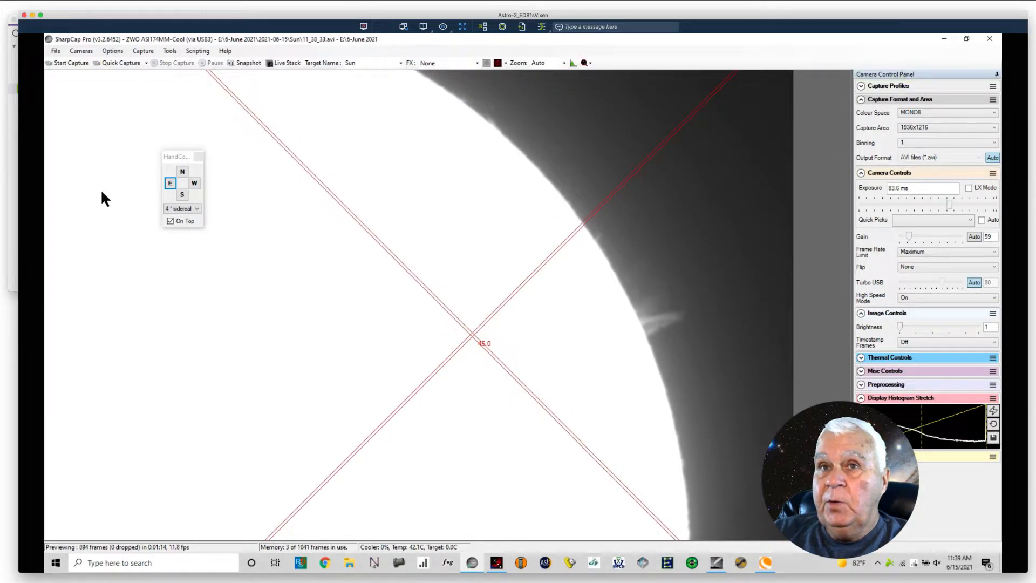
pyautogui.click(125, 63)
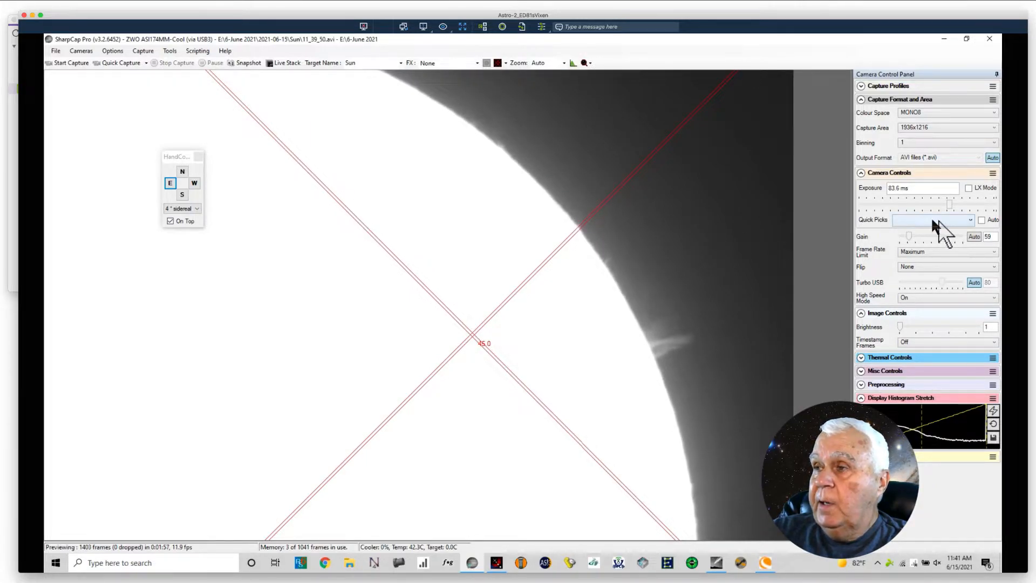
# Step: Set the camera exposure to 14.1 ms for the solar surface
pyautogui.doubleClick(898, 188)
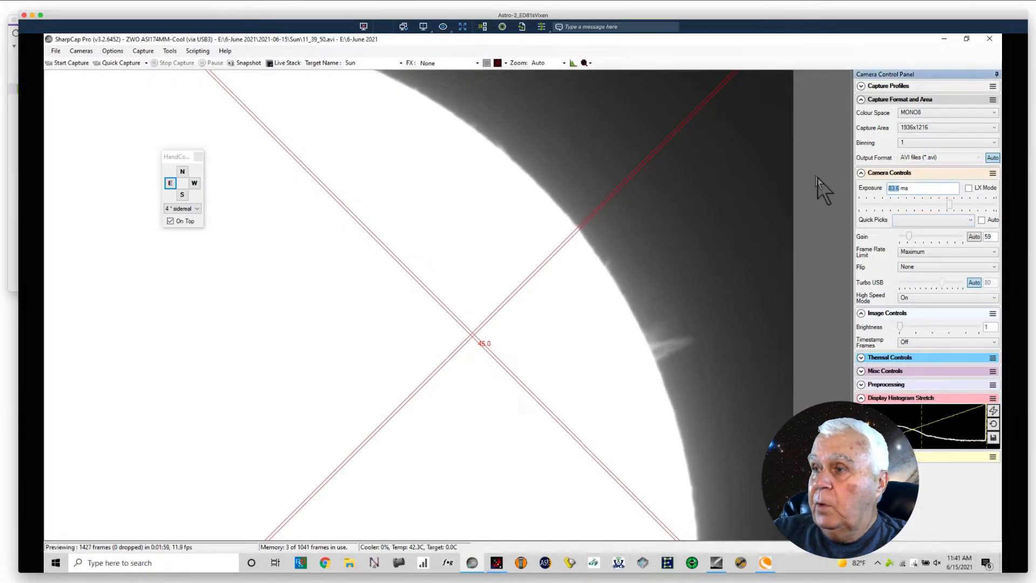
pyautogui.write('14.1')
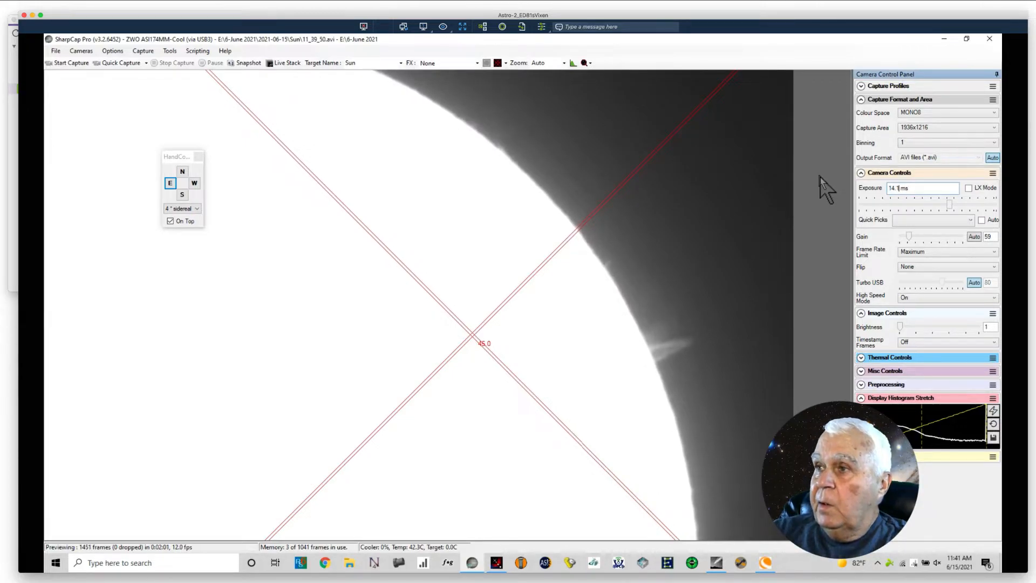
pyautogui.press('Return')
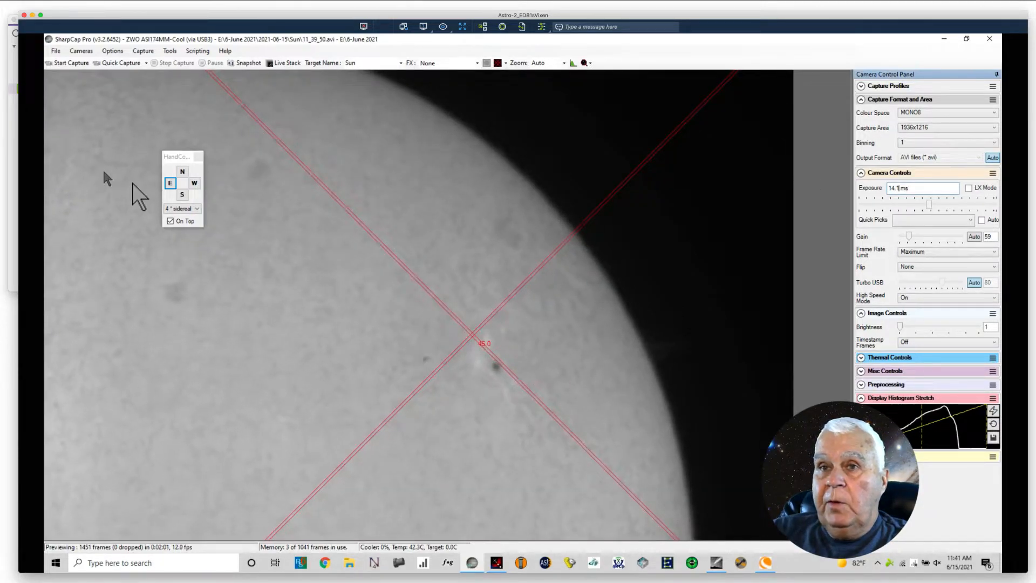
# Step: Set the hand controller rate to 8 * sidereal, and move the mount west, north and south to shift the view along the solar limb
pyautogui.click(198, 209)
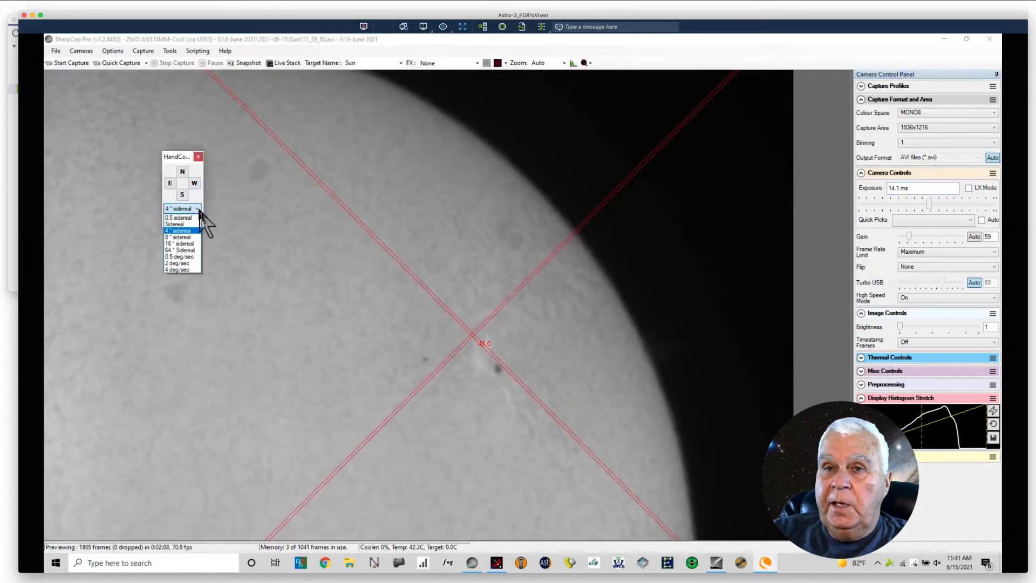
pyautogui.click(181, 237)
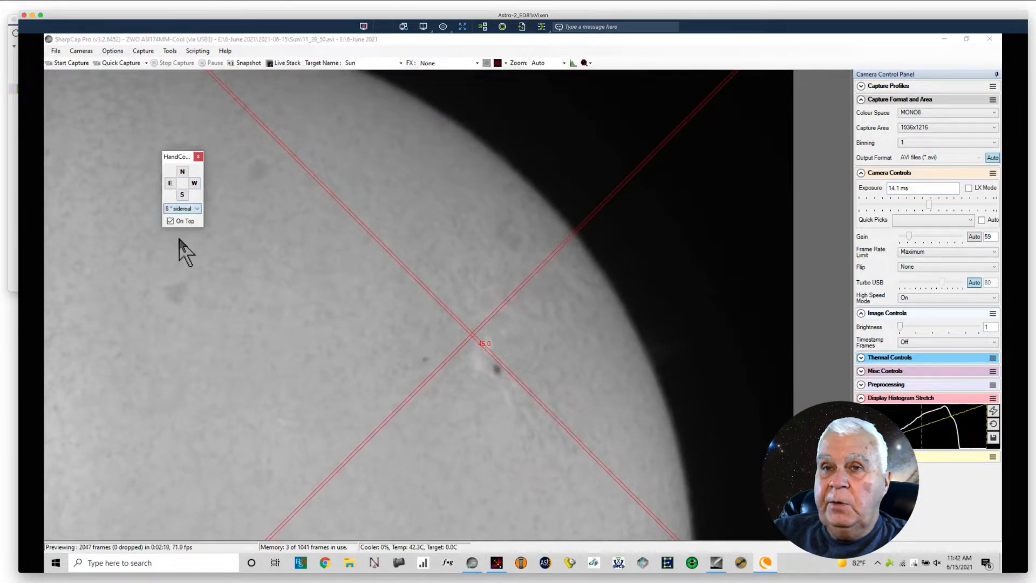
pyautogui.click(193, 184)
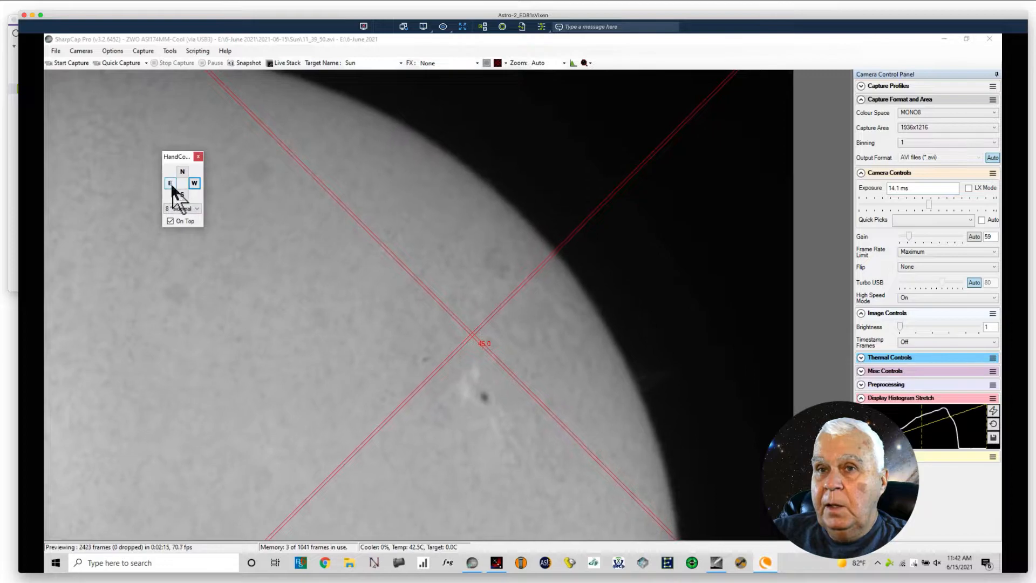
pyautogui.click(194, 183)
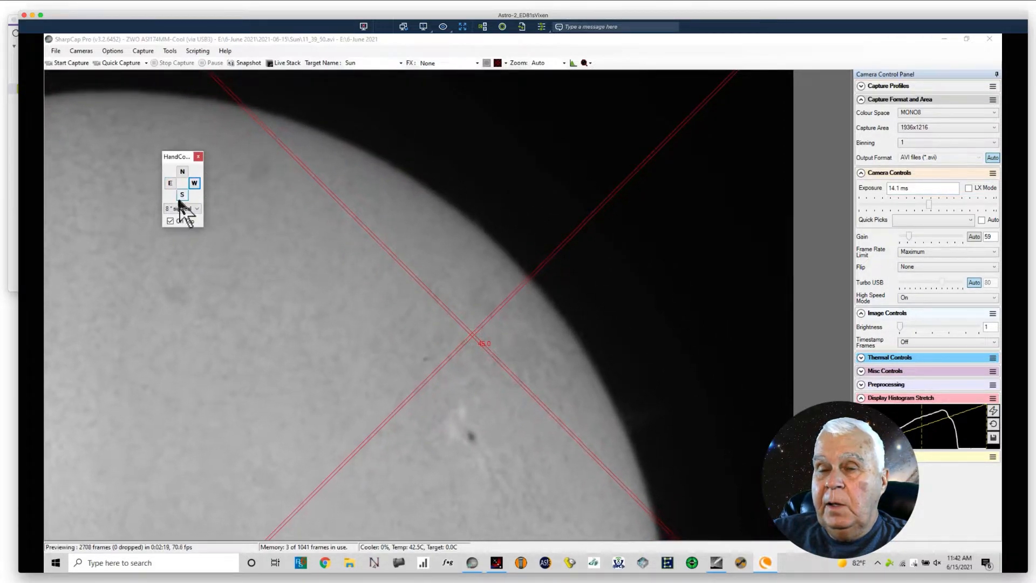
pyautogui.click(180, 173)
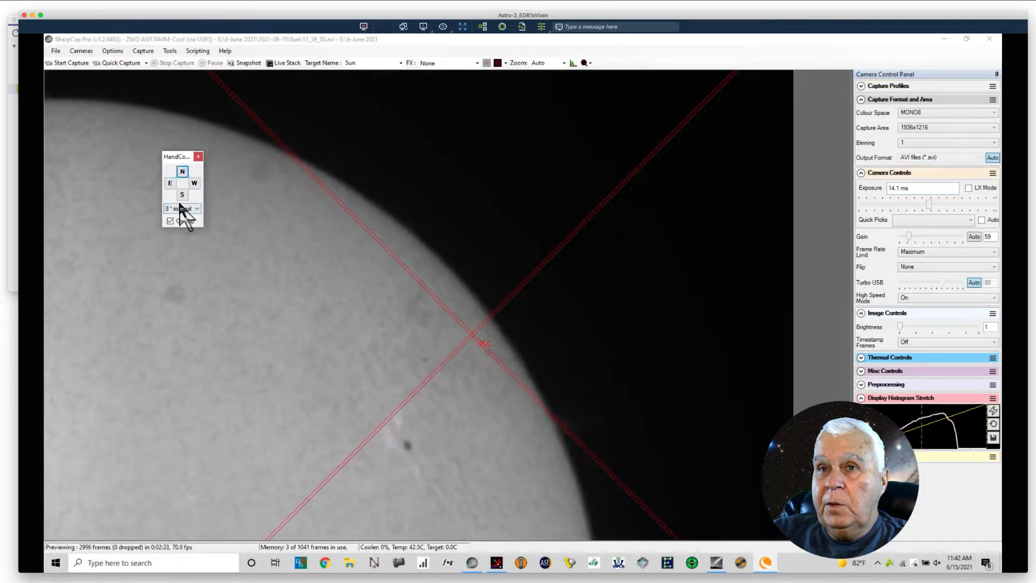
pyautogui.click(179, 195)
pyautogui.click(185, 195)
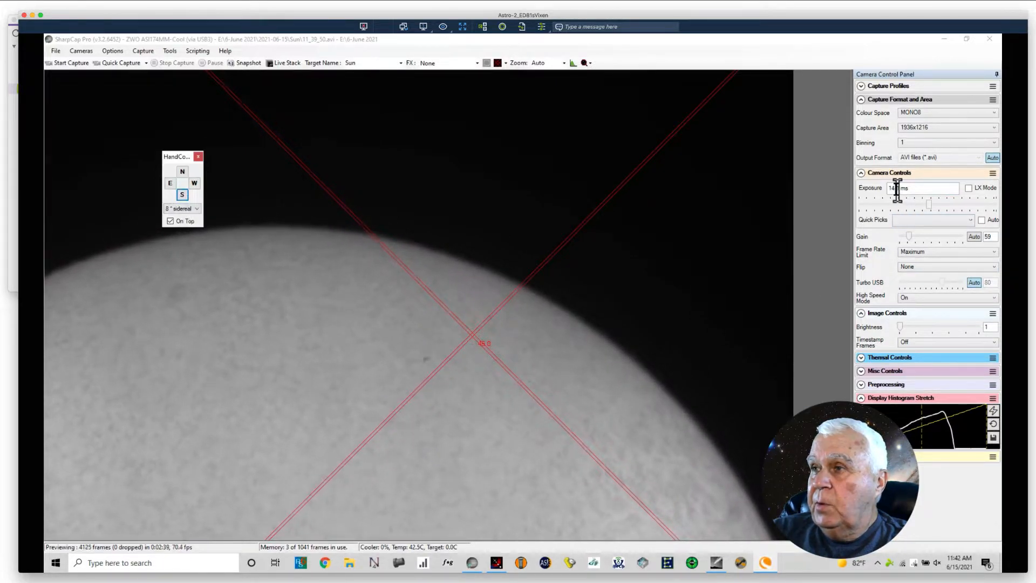
# Step: Raise the camera exposure to 87.6 ms, and nudge the mount east and west to check the limb for prominences
pyautogui.moveTo(899, 189); pyautogui.dragTo(857, 181)
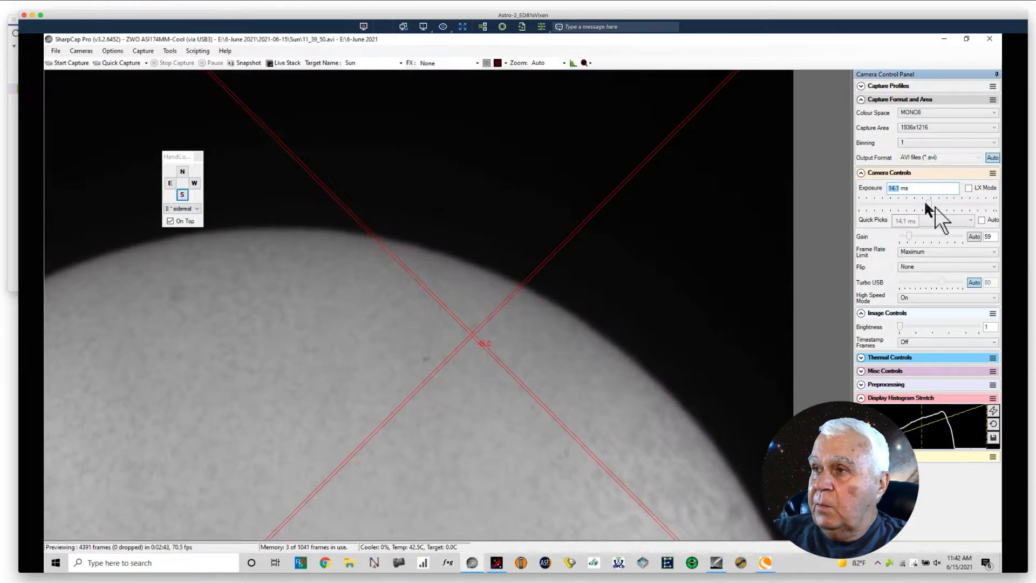
pyautogui.moveTo(928, 199); pyautogui.dragTo(951, 205)
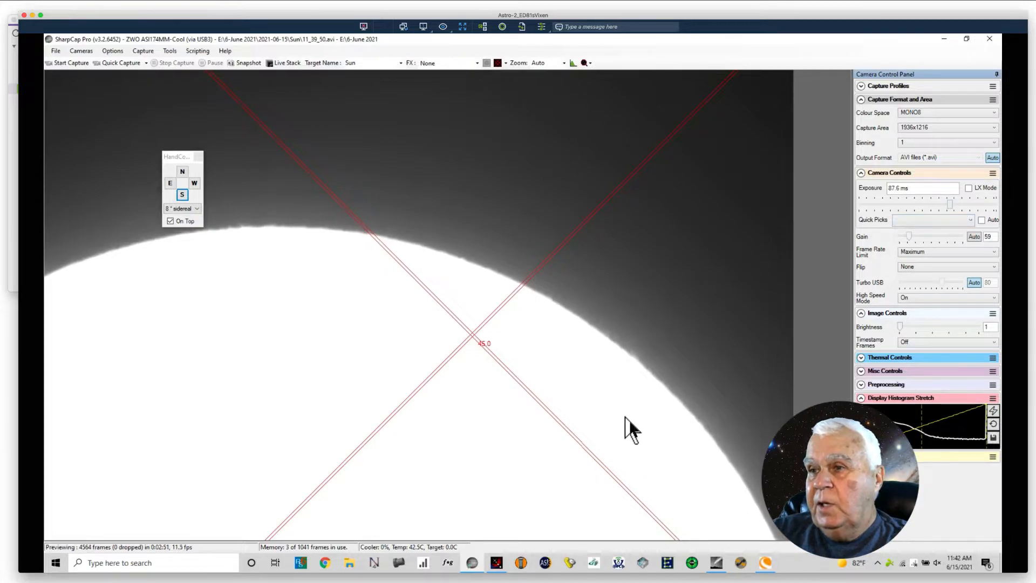
pyautogui.click(174, 184)
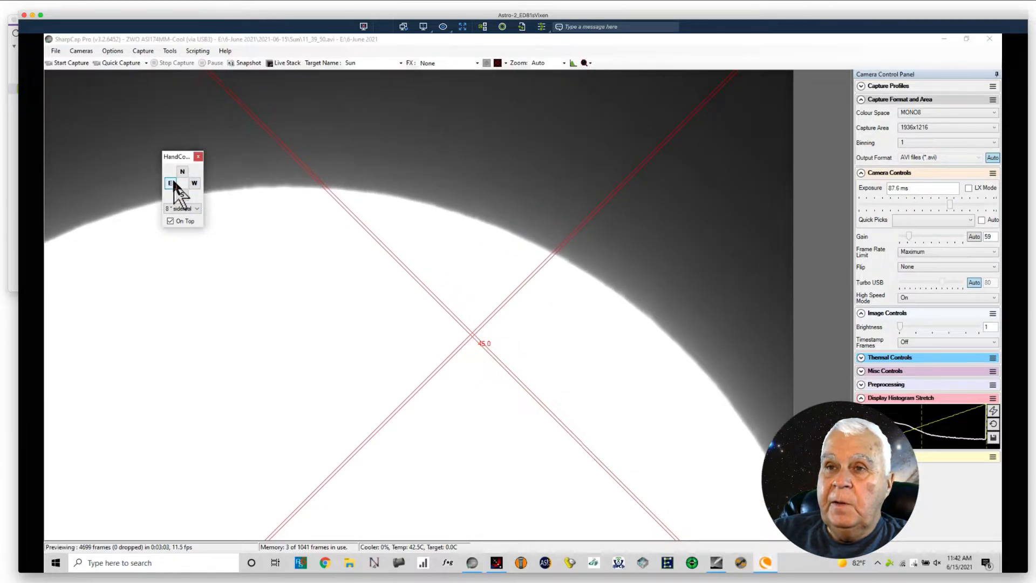
pyautogui.click(171, 184)
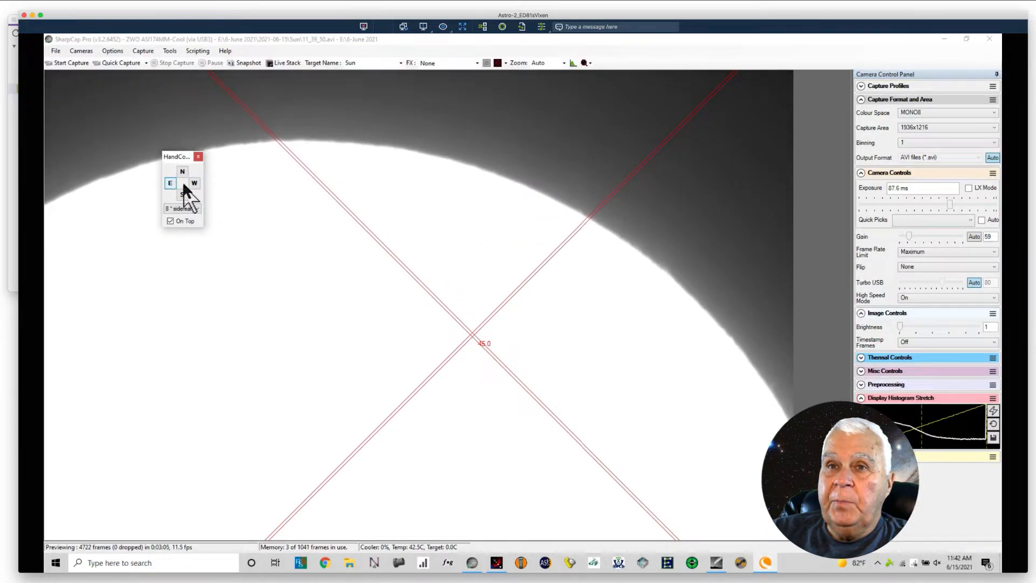
pyautogui.click(194, 184)
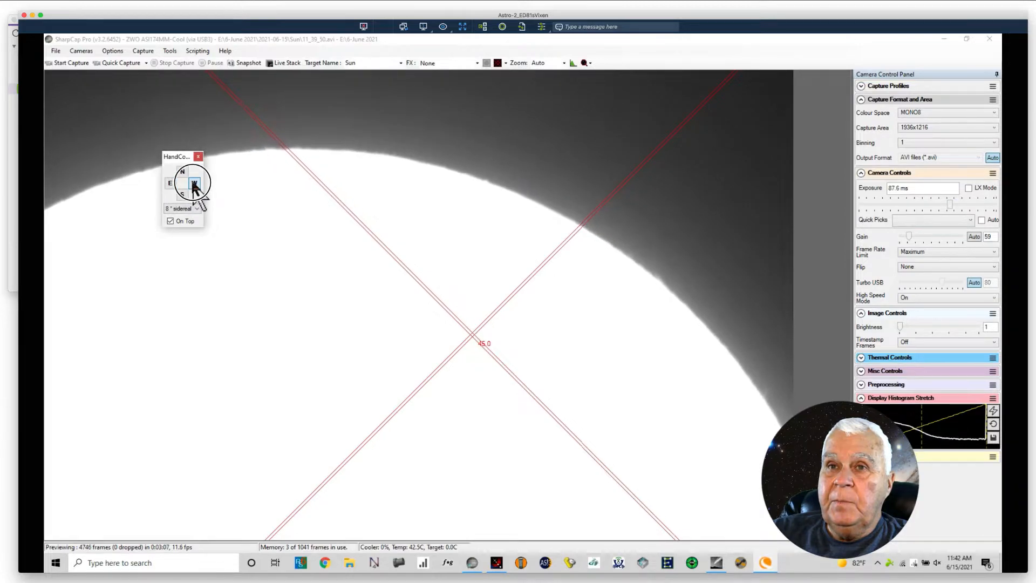
pyautogui.click(170, 184)
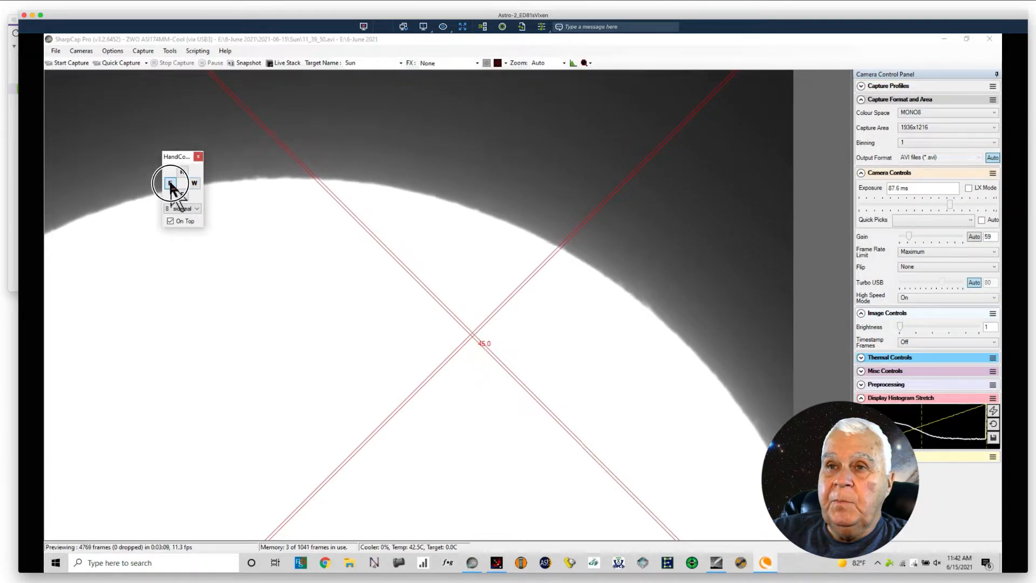
# Step: Continue along the limb with north, south and east mount moves, and raise the exposure to 141 ms to look for faint prominences
pyautogui.click(182, 173)
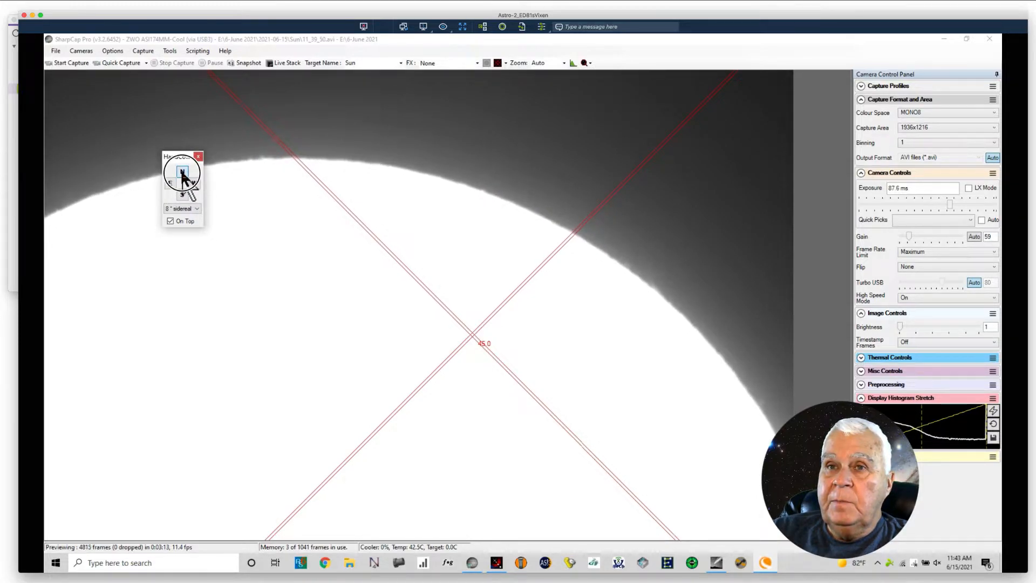
pyautogui.click(183, 195)
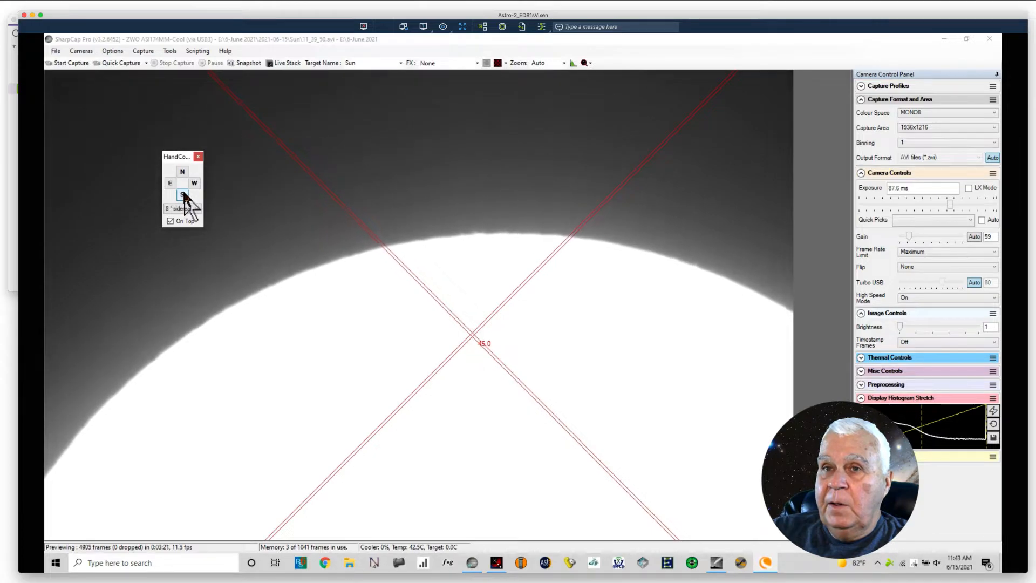
pyautogui.click(183, 195)
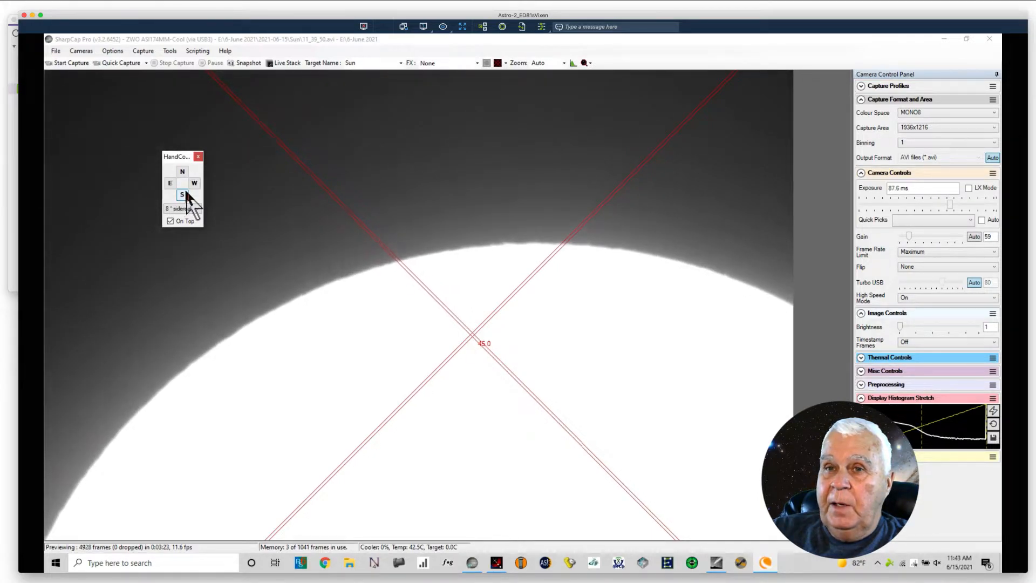
pyautogui.click(170, 183)
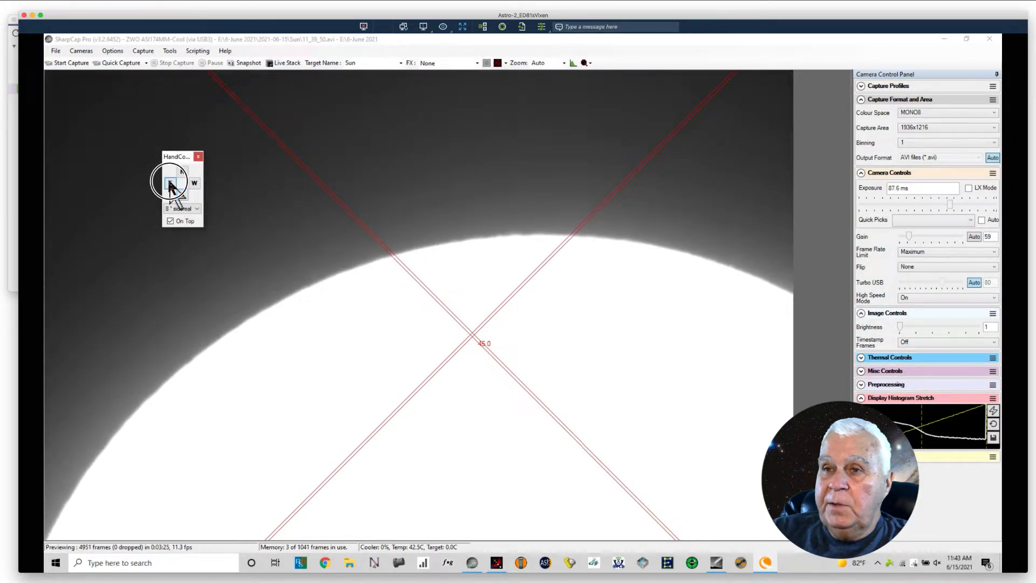
pyautogui.click(169, 183)
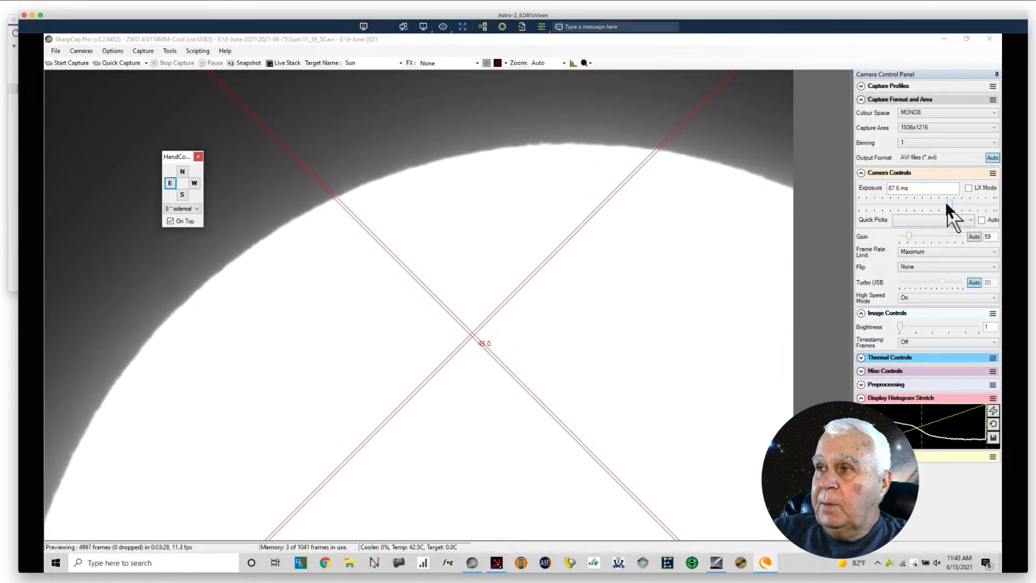
pyautogui.moveTo(949, 204); pyautogui.dragTo(954, 206)
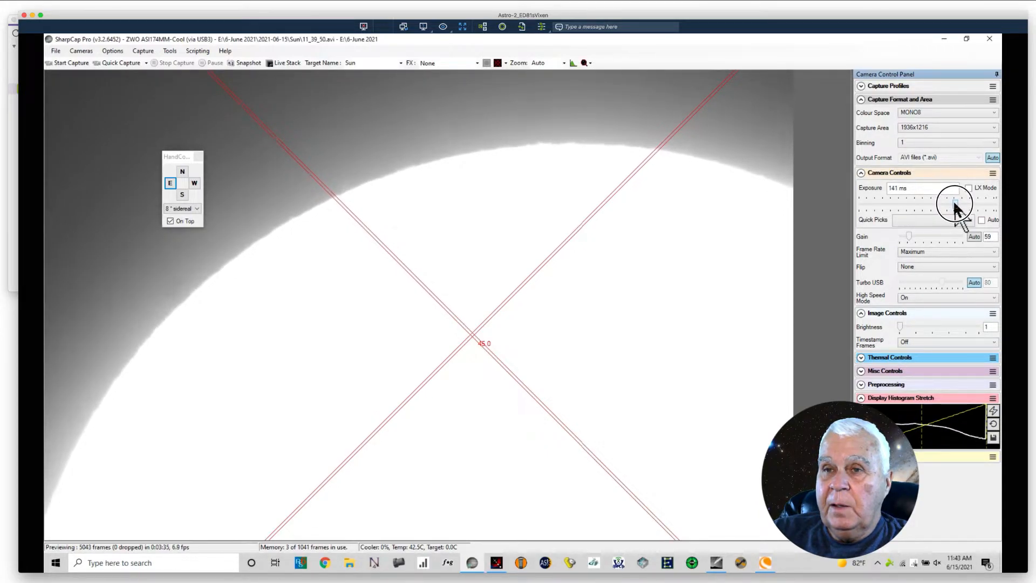
pyautogui.moveTo(955, 206); pyautogui.dragTo(954, 206)
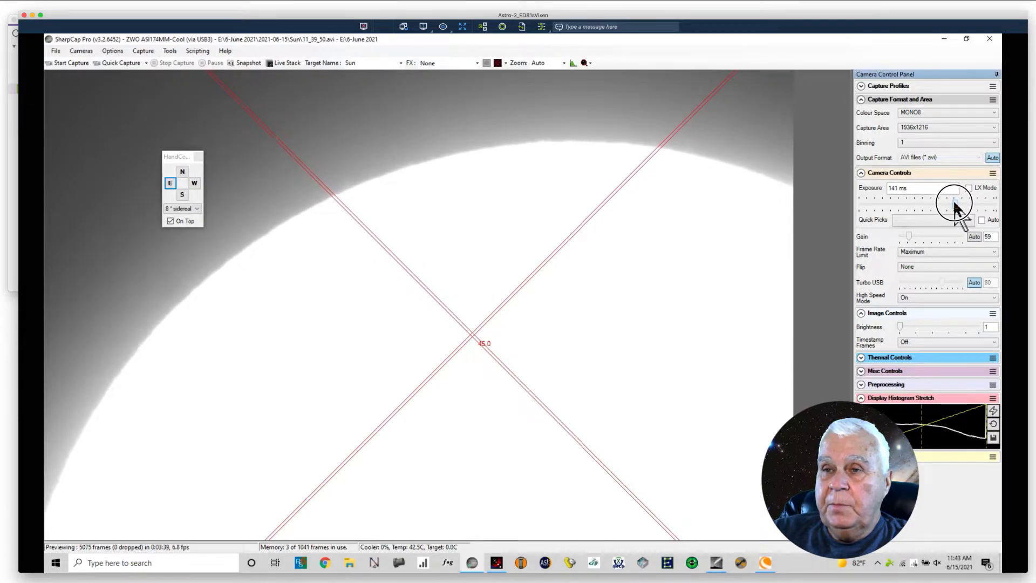
# Step: Set the exposure back to 14.1 ms, and move the mount south, north, west and east to reach the opposite solar limb
pyautogui.doubleClick(902, 187)
pyautogui.write('14.1')
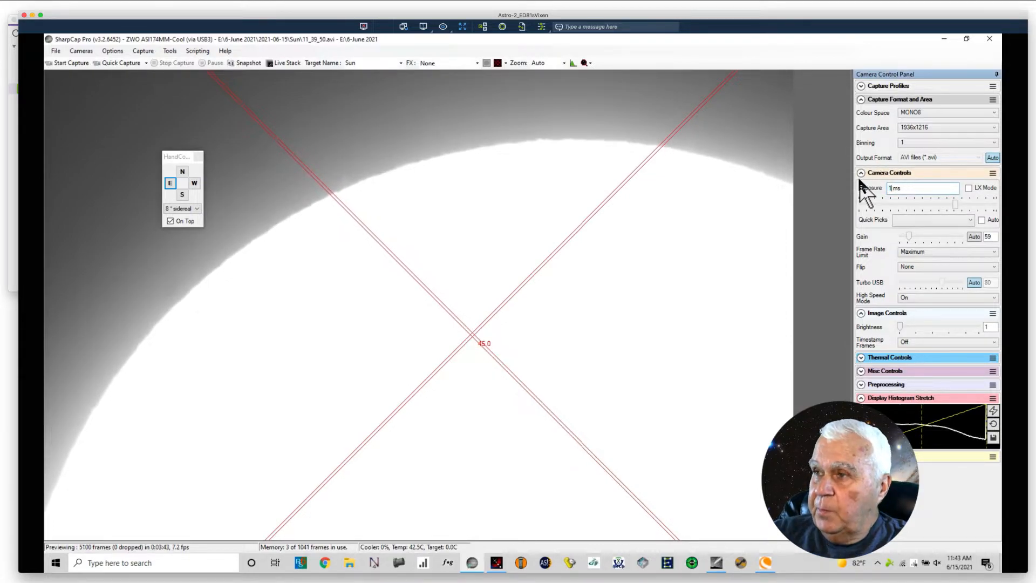
pyautogui.press('Return')
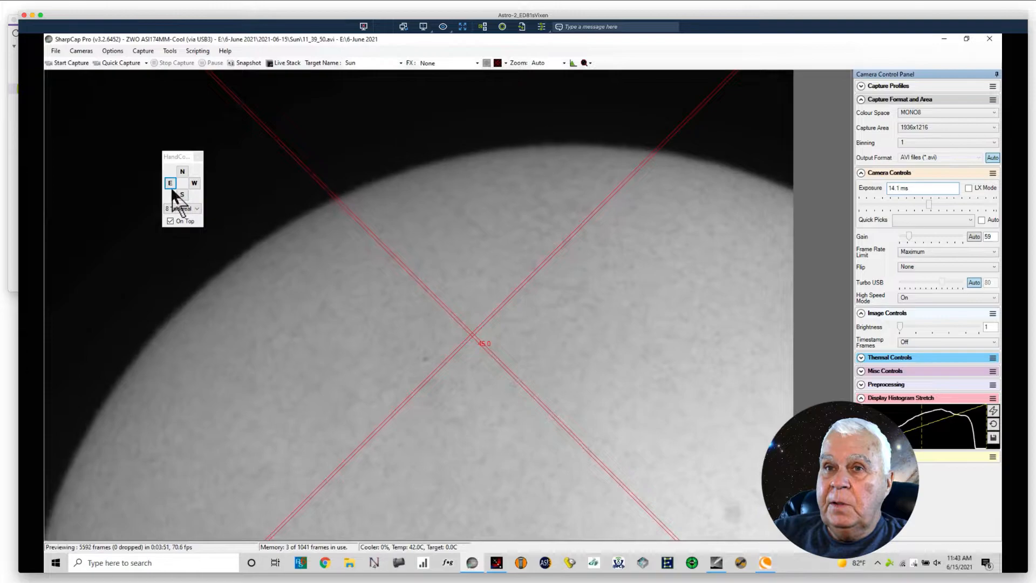
pyautogui.click(181, 195)
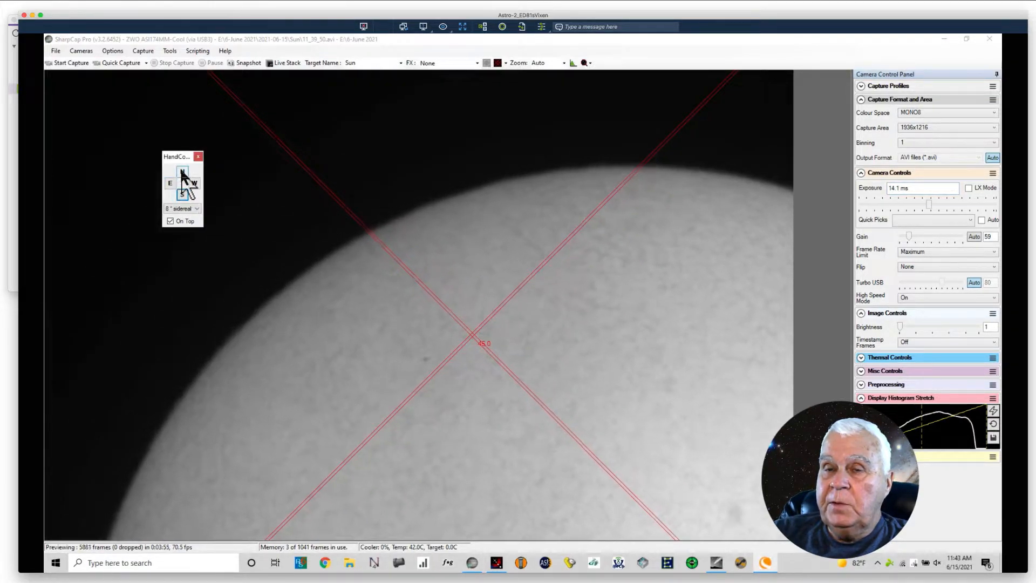
pyautogui.click(181, 171)
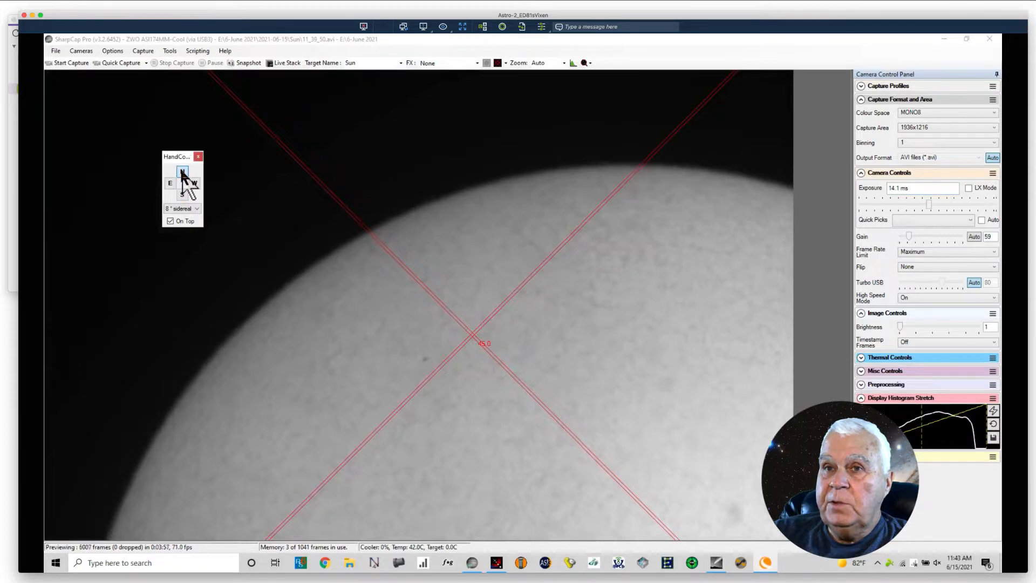
pyautogui.click(194, 183)
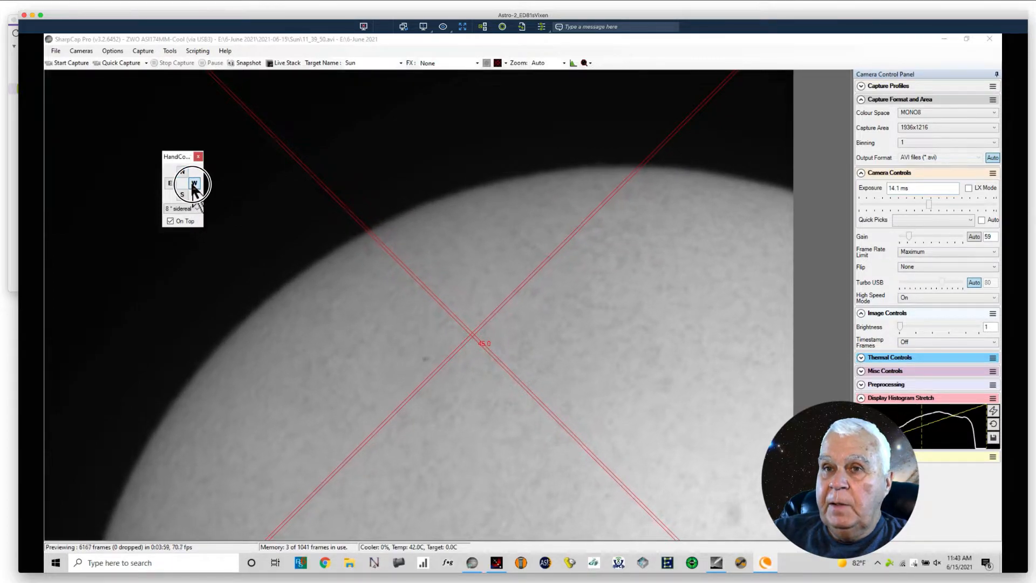
pyautogui.click(168, 183)
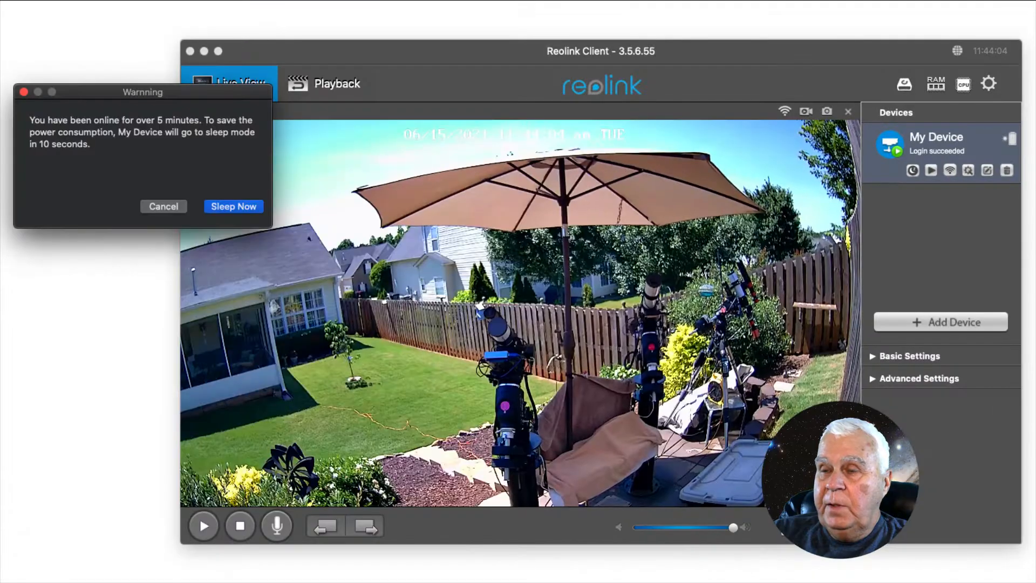
# Step: Put the Reolink camera to sleep, and set the camera exposure to 144 ms in SharpCap to bring out limb prominences
pyautogui.click(230, 206)
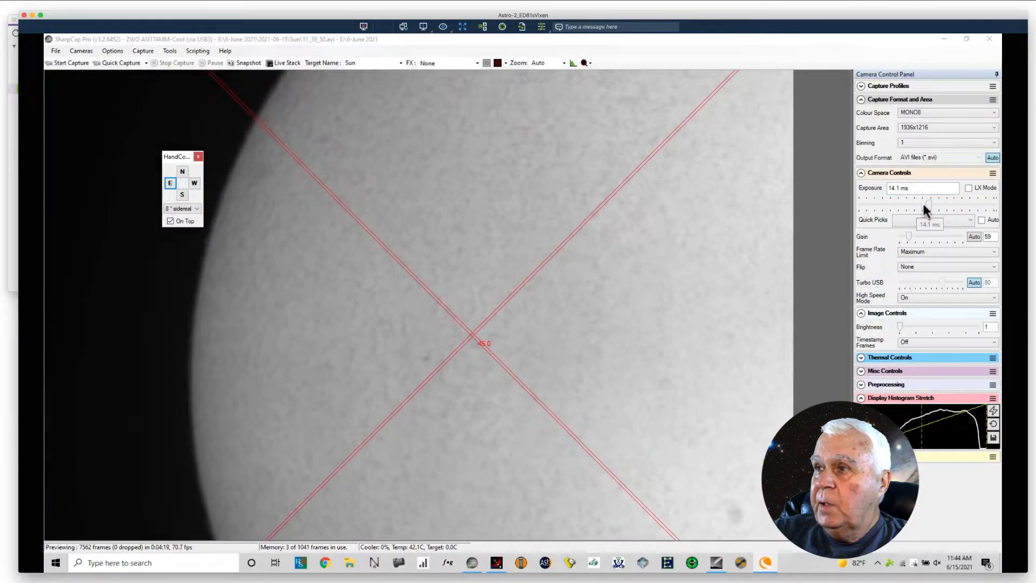
pyautogui.click(894, 188)
pyautogui.write('1')
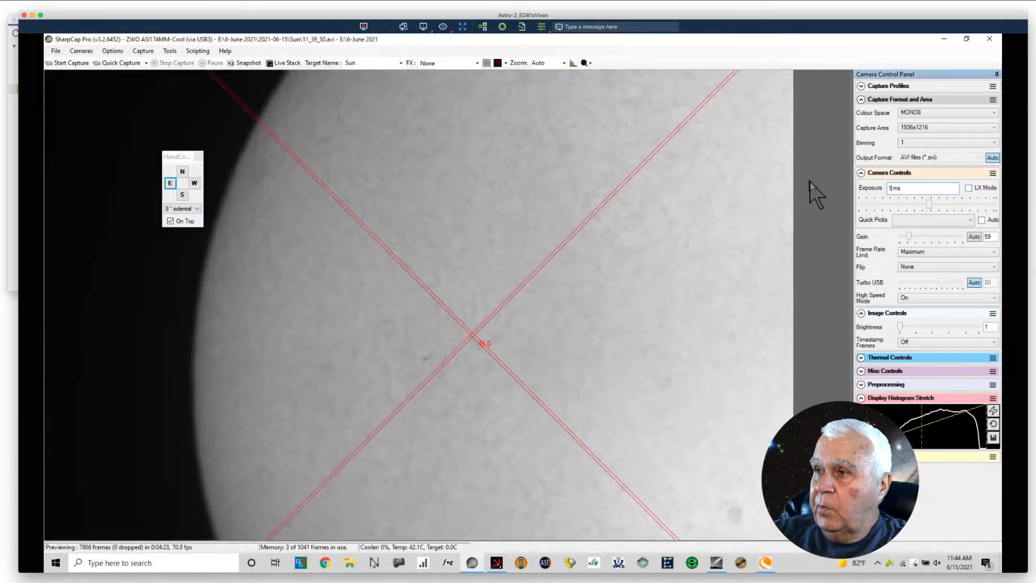
pyautogui.write('44')
pyautogui.press('Return')
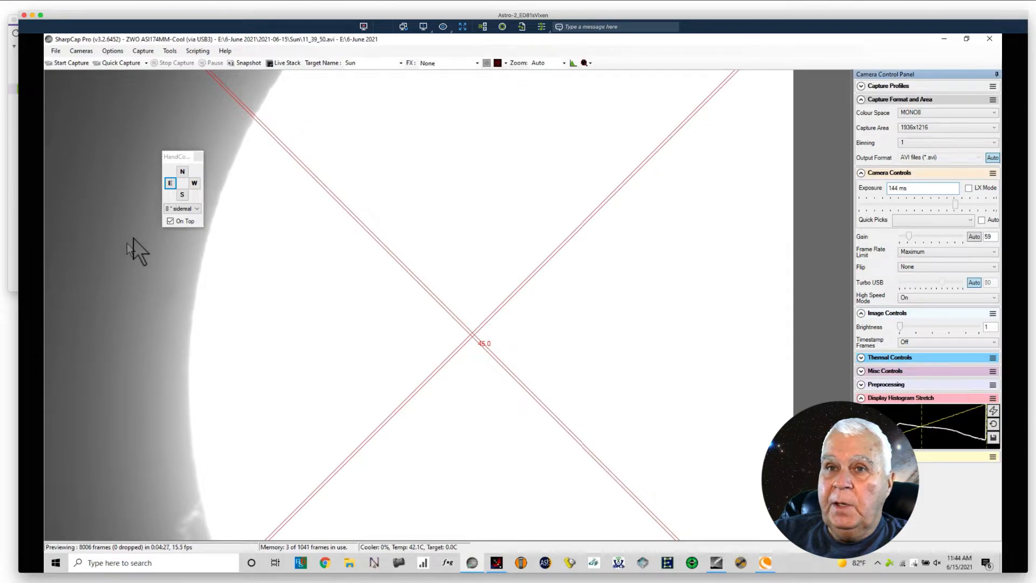
# Step: Position the looped prominence within the frame using small east, west, south and north mount nudges
pyautogui.click(170, 184)
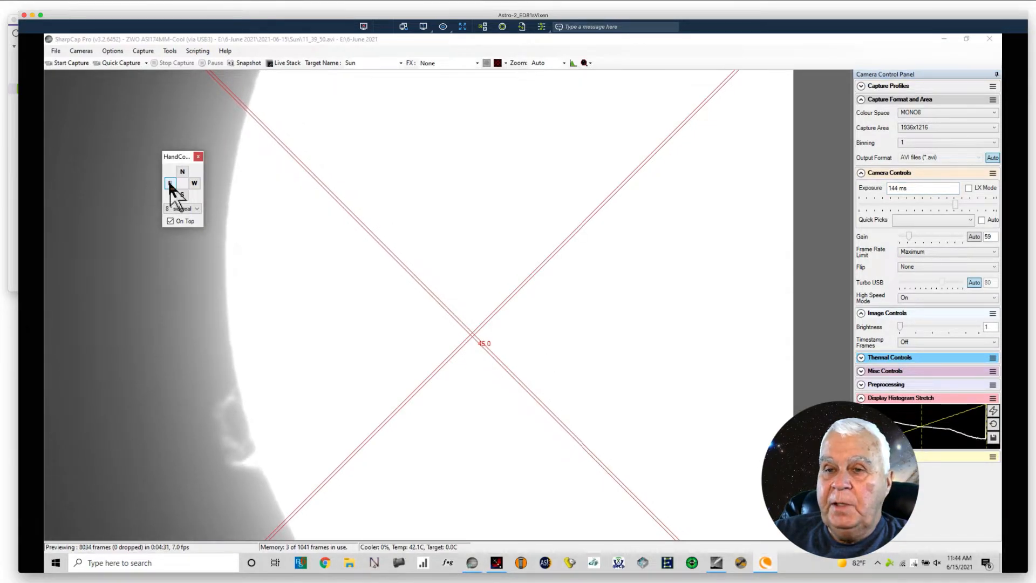
pyautogui.click(170, 183)
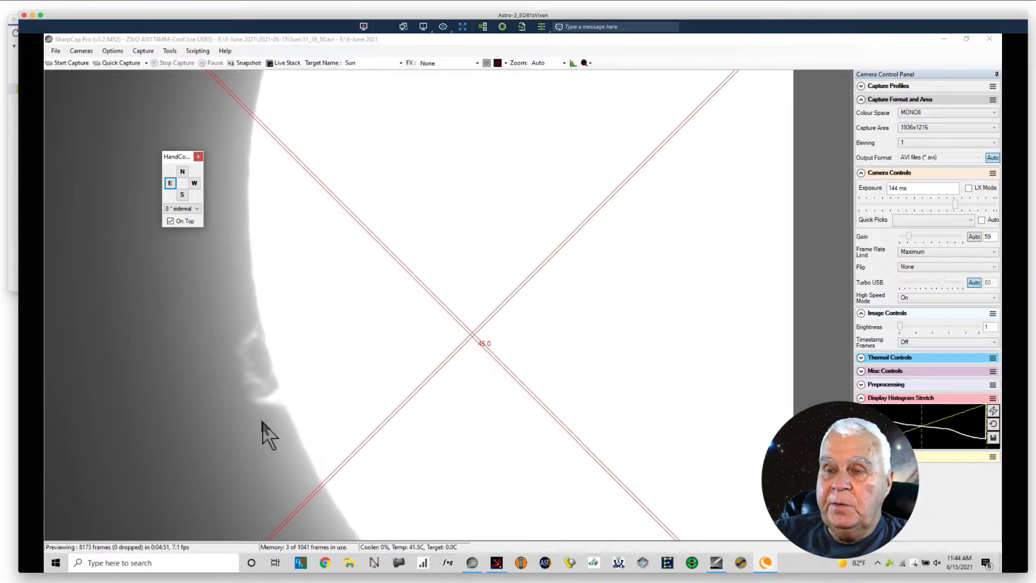
pyautogui.click(194, 183)
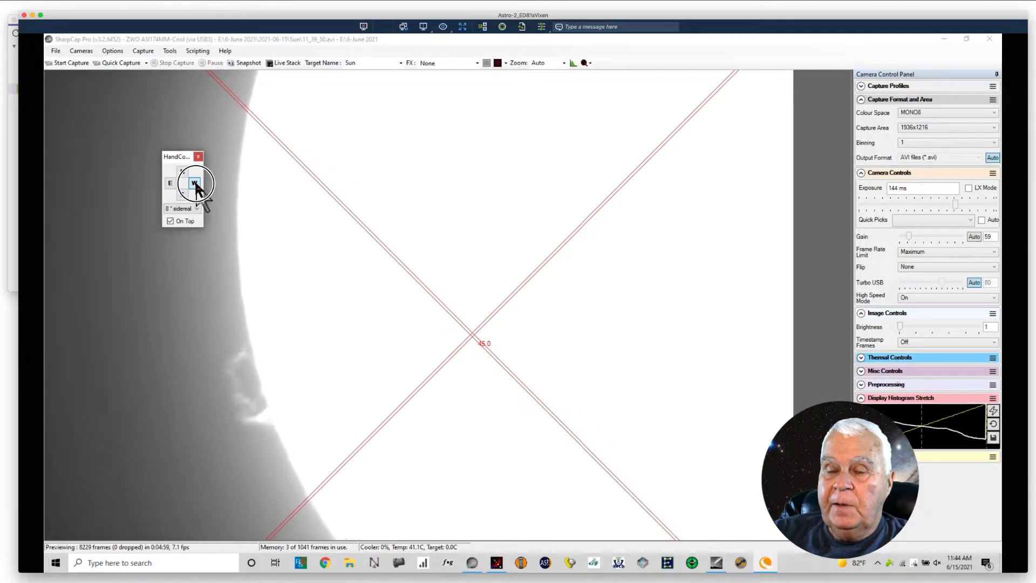
pyautogui.click(182, 196)
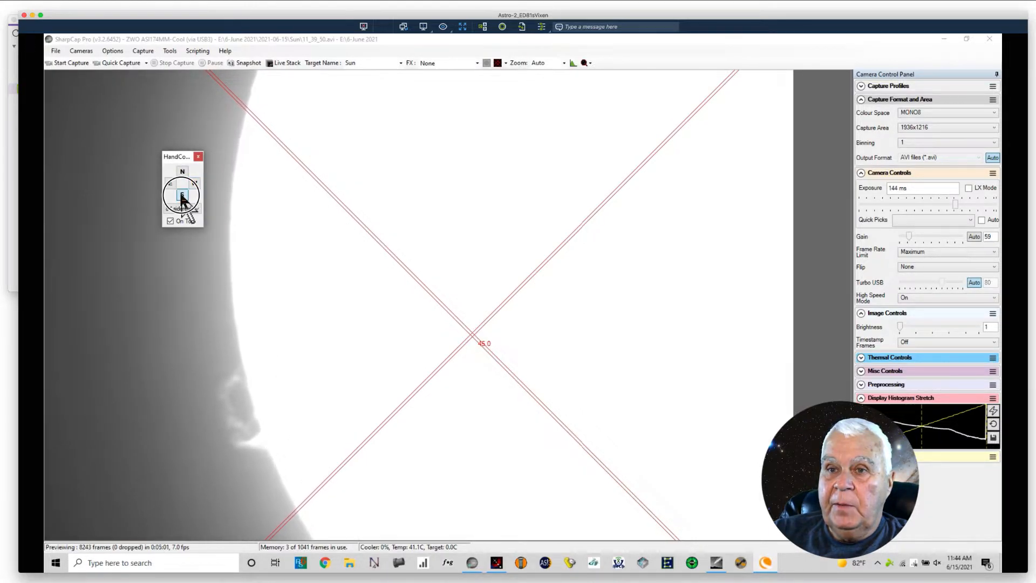
pyautogui.click(169, 183)
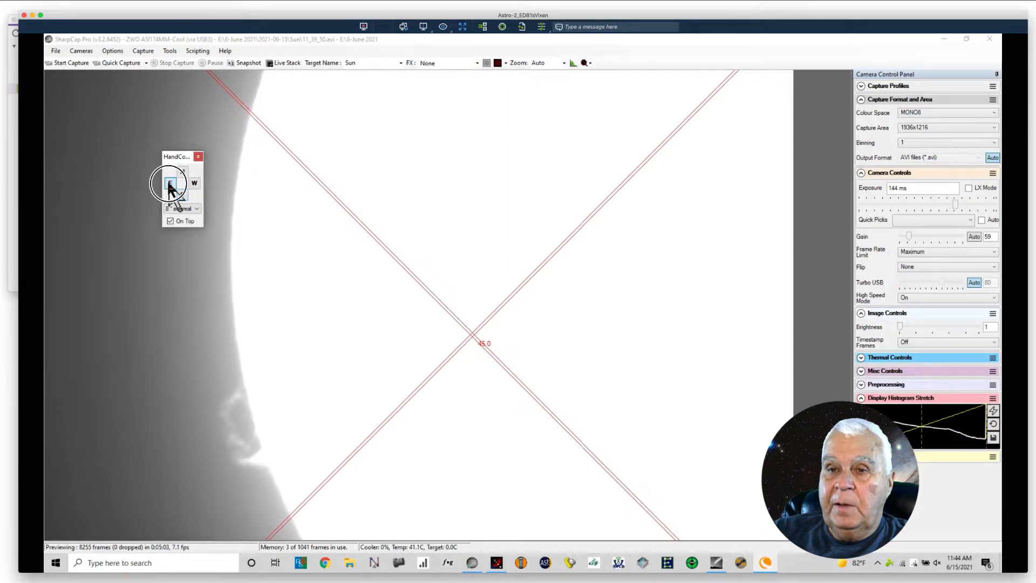
pyautogui.click(182, 173)
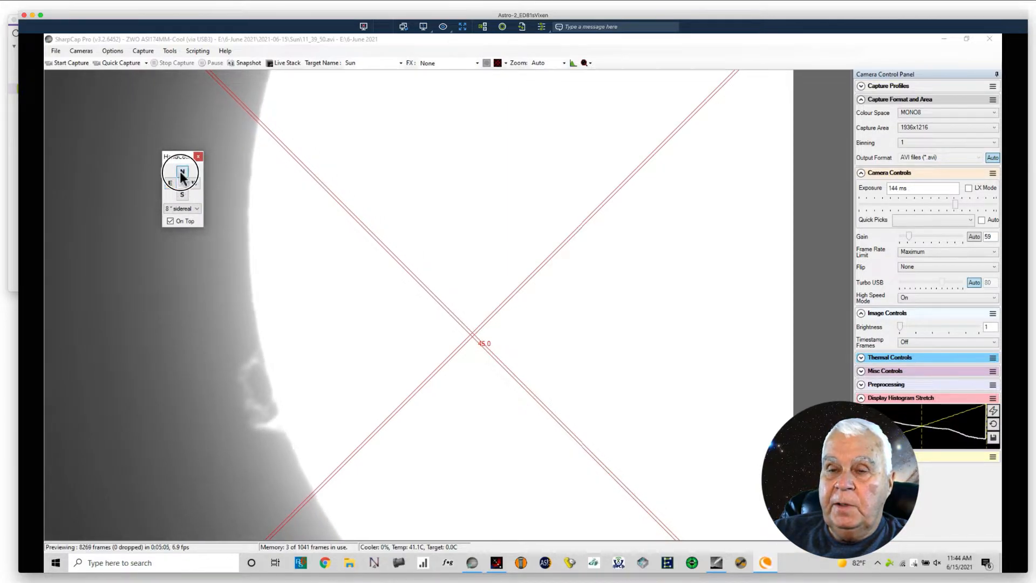
pyautogui.click(180, 173)
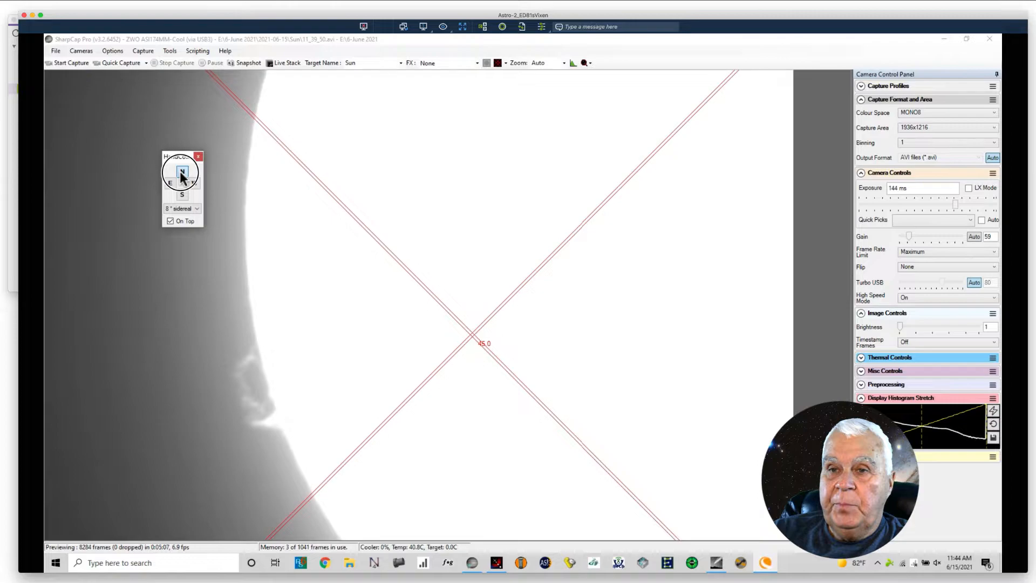
# Step: Move the looped prominence further toward the edge of the frame with two north nudges and one south nudge of the mount
pyautogui.click(182, 172)
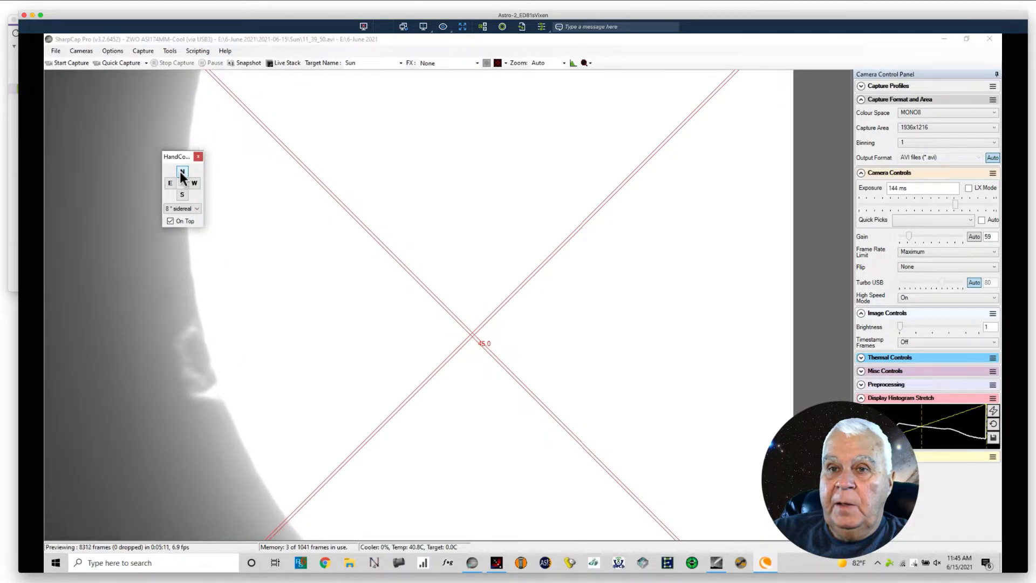
pyautogui.click(182, 173)
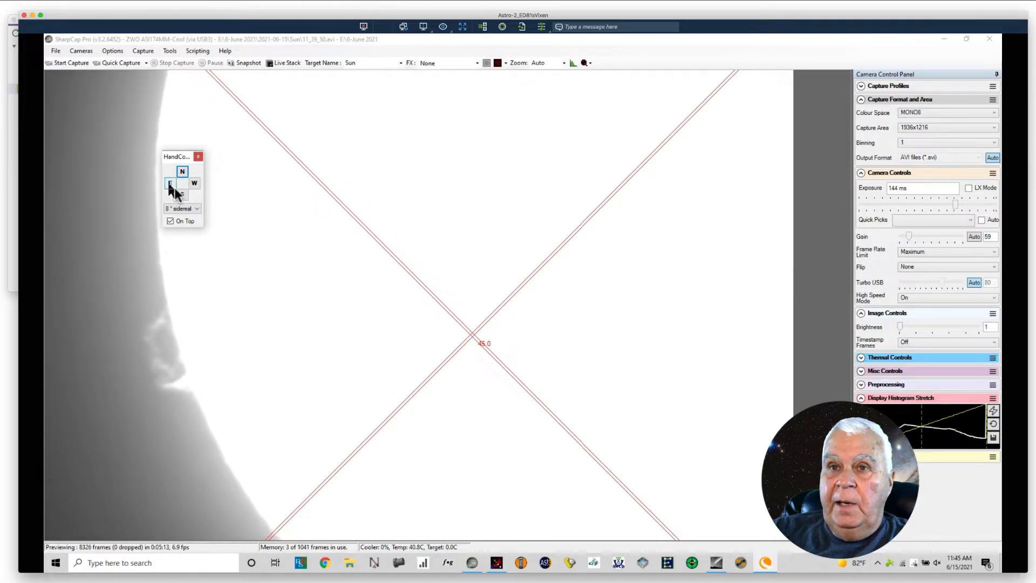
pyautogui.click(182, 193)
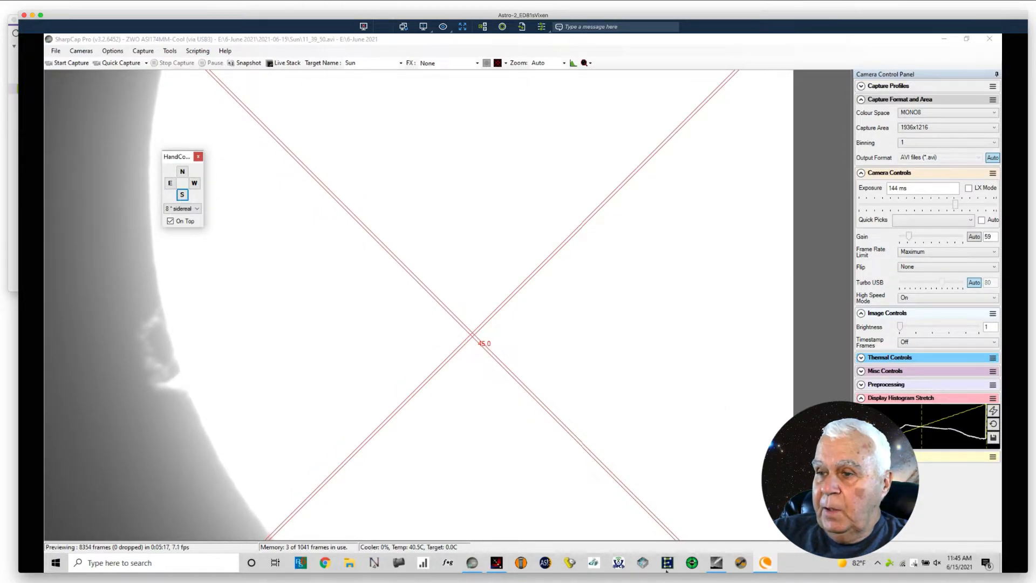
# Step: Move the Moonlite focuser by -10 steps, and record two quick-capture videos of the looped prominence in SharpCap
pyautogui.click(499, 563)
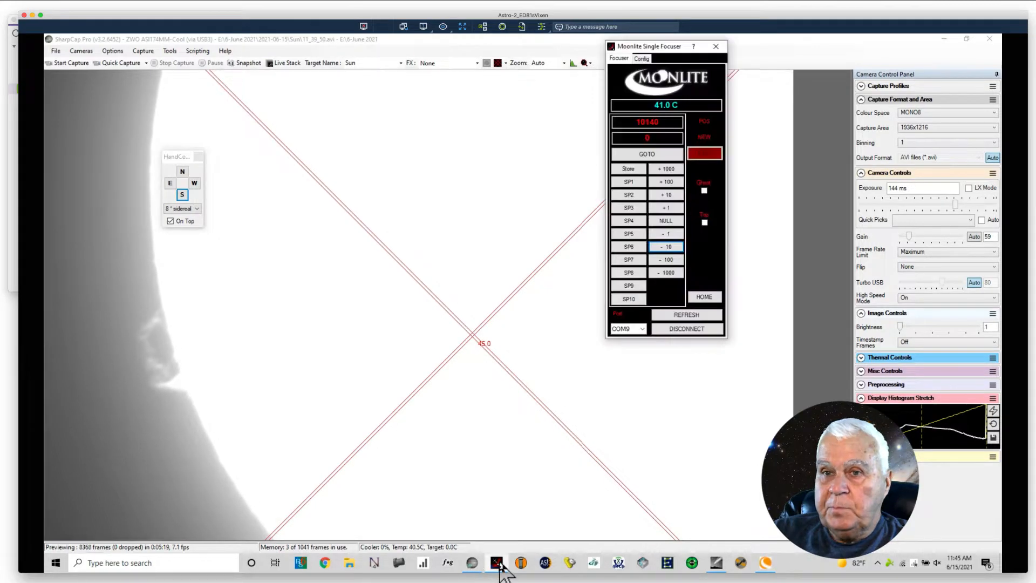
pyautogui.click(665, 247)
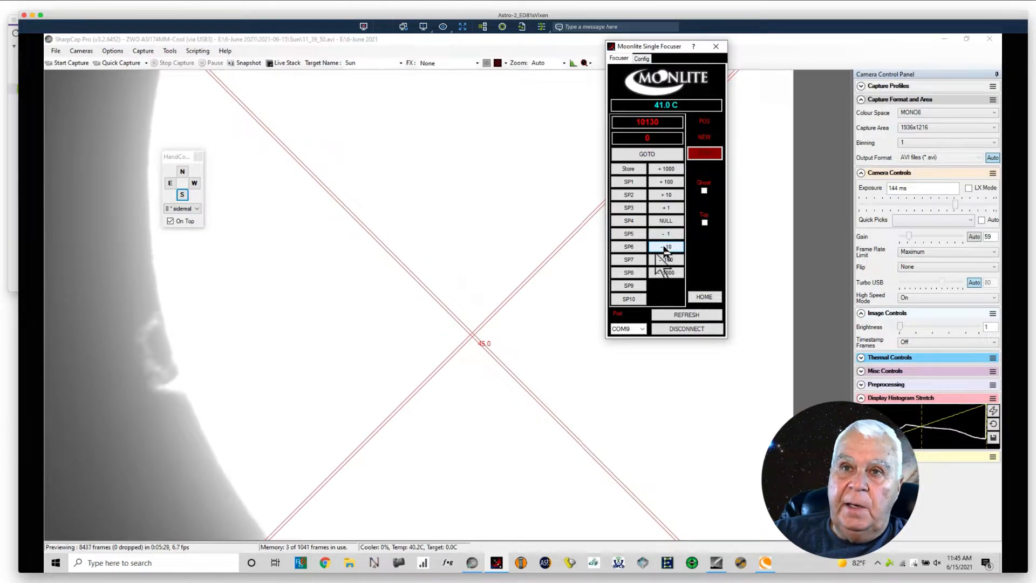
pyautogui.click(117, 62)
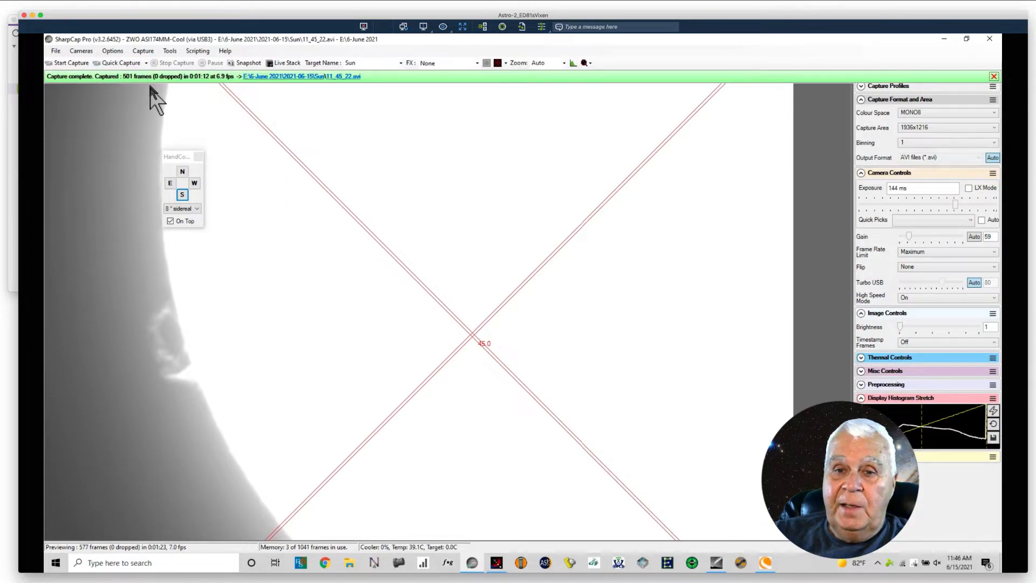
pyautogui.click(120, 63)
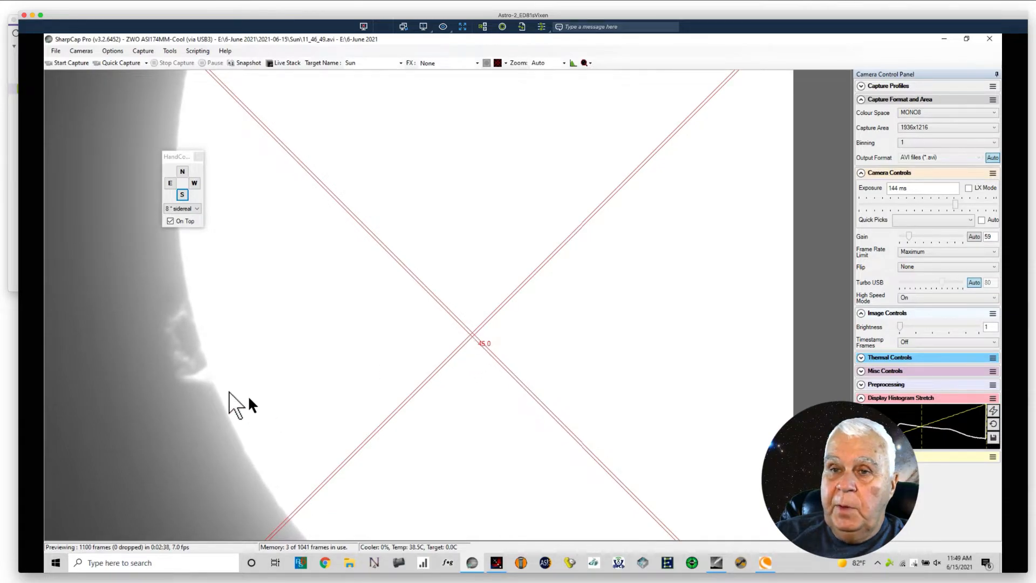
# Step: Centre the crosshair reticle on the base of the looped prominence, and record two quick-capture videos with it as a position reference
pyautogui.moveTo(473, 336); pyautogui.dragTo(210, 377)
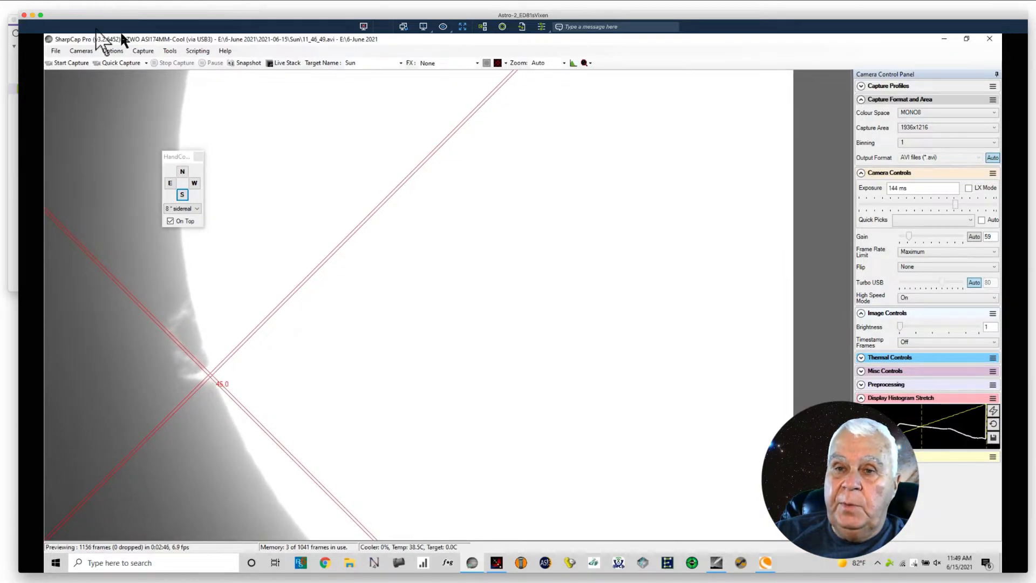
pyautogui.click(115, 64)
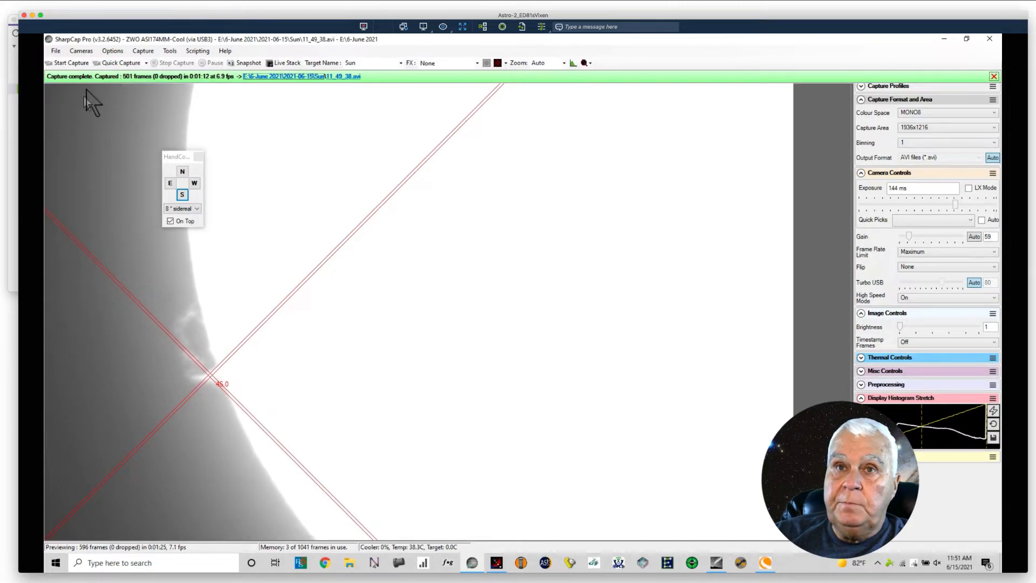
pyautogui.click(116, 63)
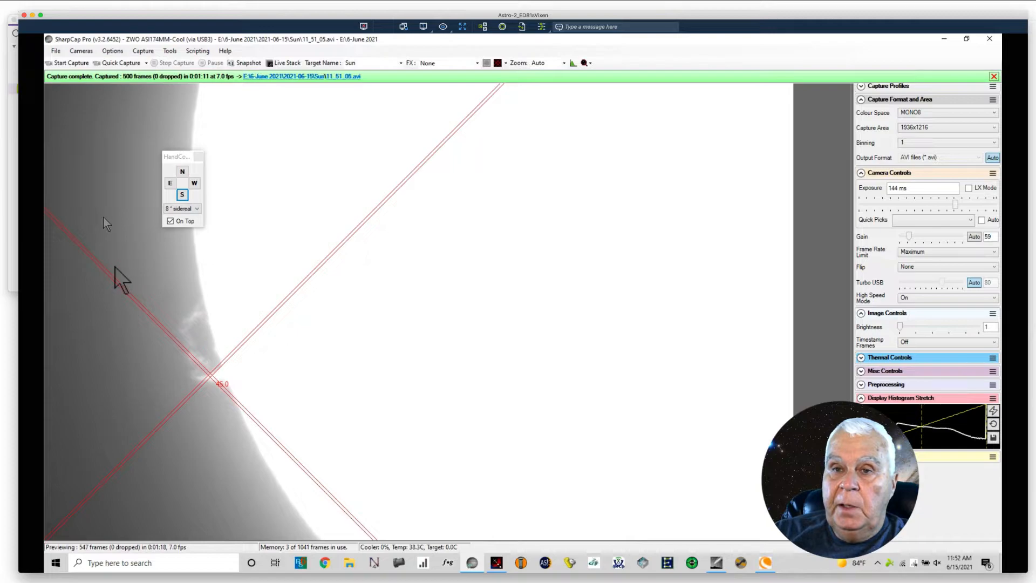
# Step: Correct the drift of the prominence relative to the reticle with west, east, south and repeated north mount nudges
pyautogui.click(194, 184)
pyautogui.click(195, 184)
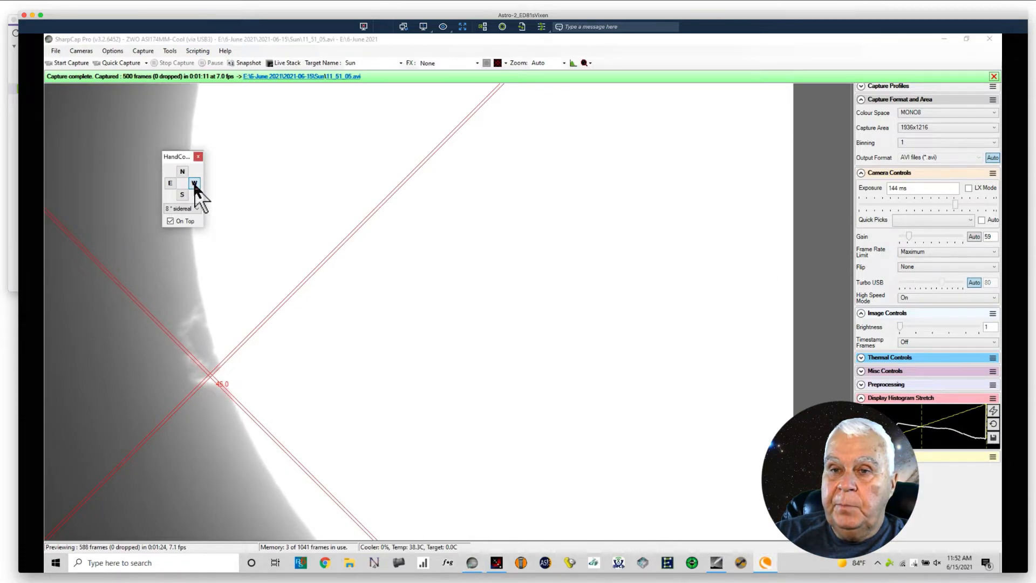
pyautogui.click(195, 184)
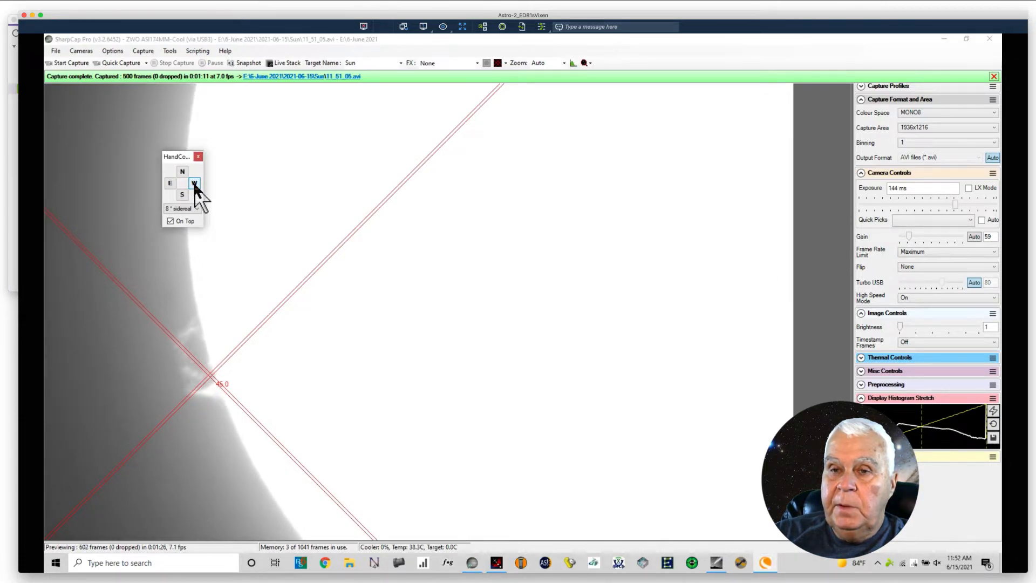
pyautogui.click(170, 183)
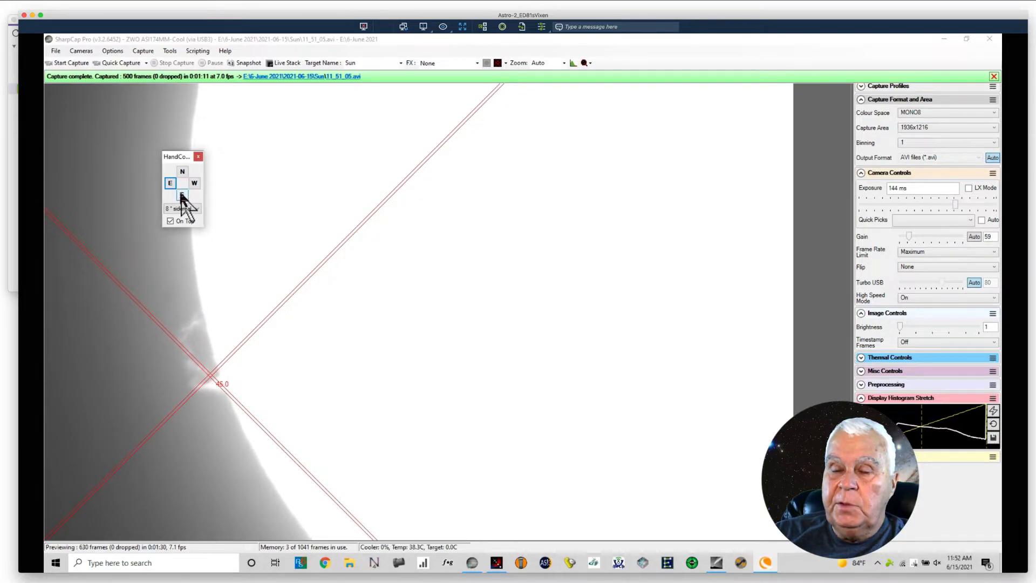
pyautogui.click(182, 195)
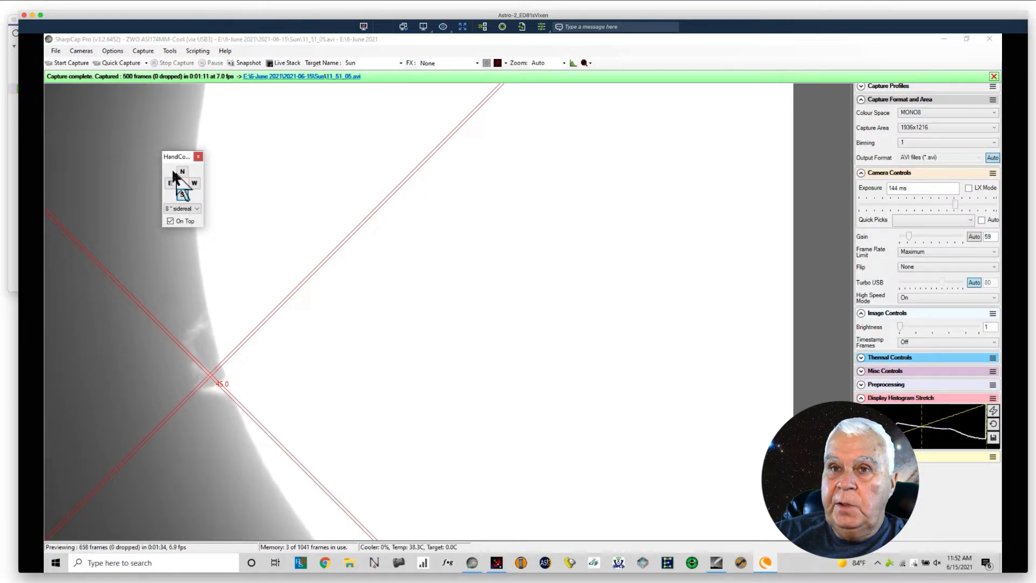
pyautogui.click(182, 172)
pyautogui.click(181, 172)
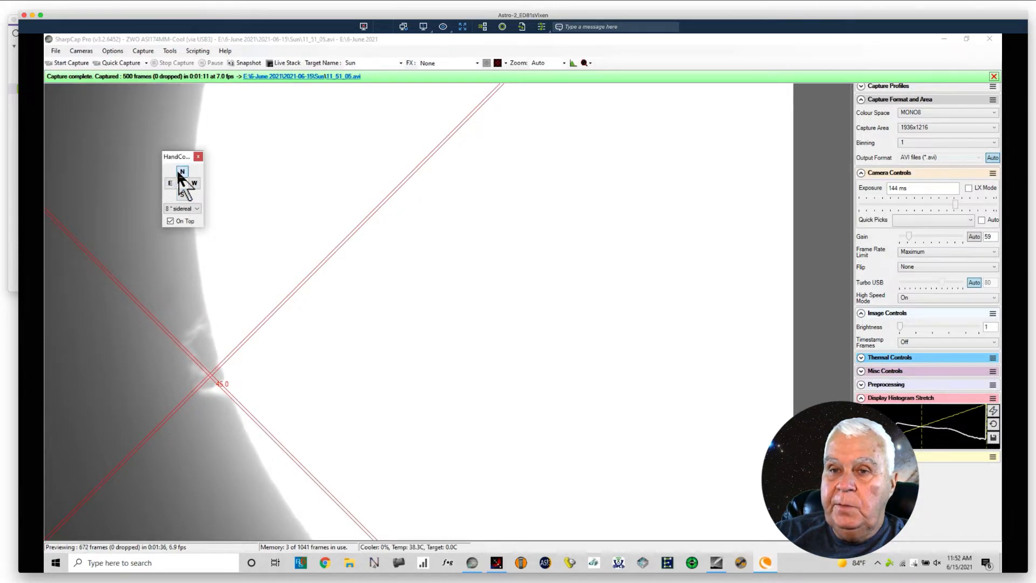
pyautogui.click(182, 172)
pyautogui.click(182, 171)
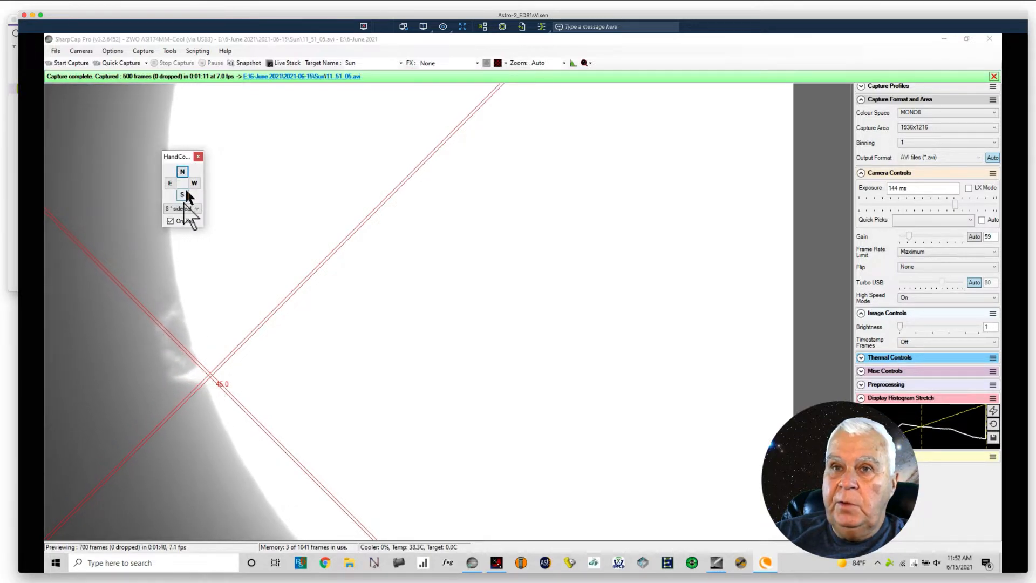
# Step: Bring the prominence's base back onto the reticle centre with south, east and west nudges, and record a quick-capture video
pyautogui.click(182, 194)
pyautogui.click(181, 194)
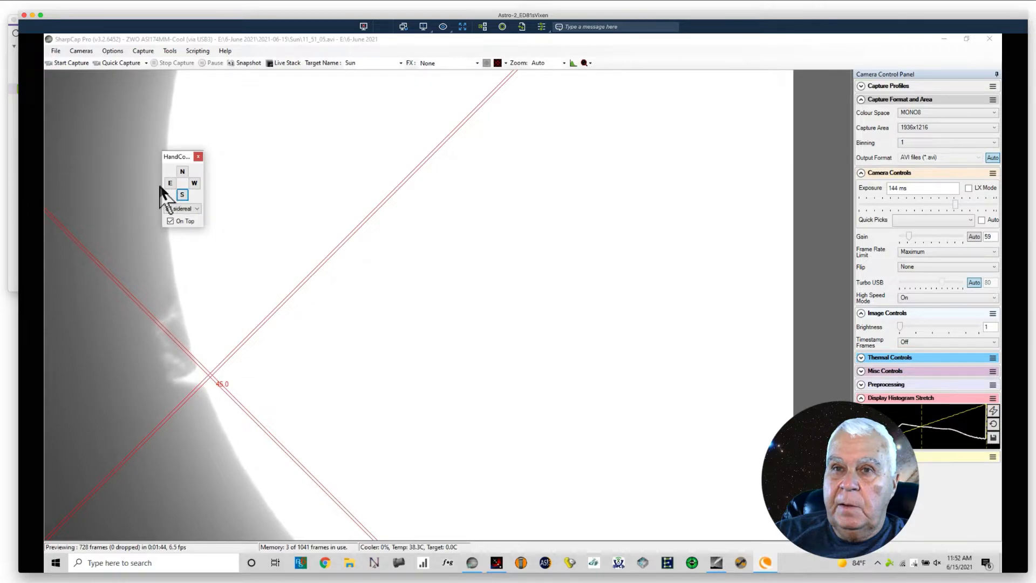
pyautogui.click(169, 184)
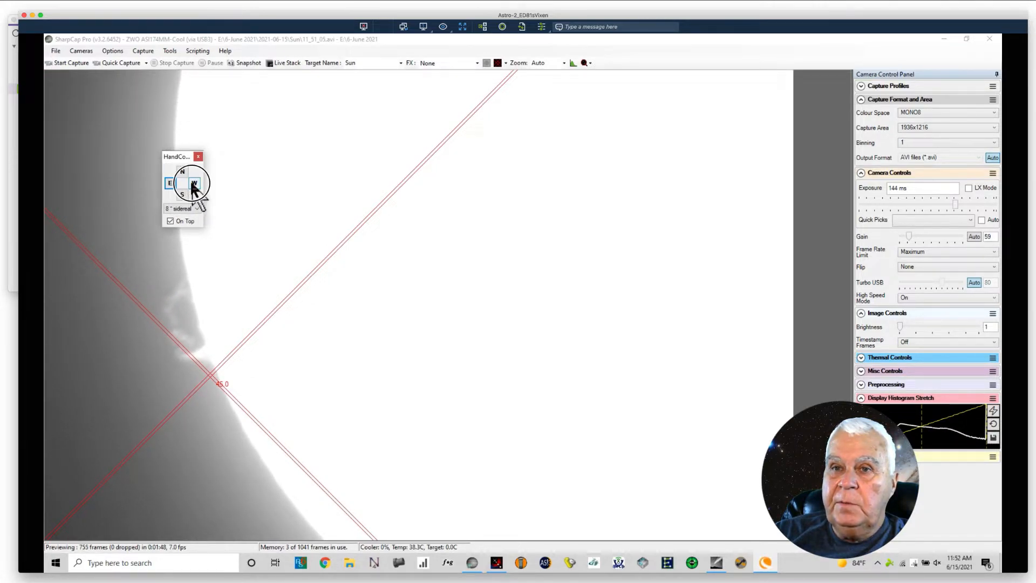
pyautogui.click(194, 184)
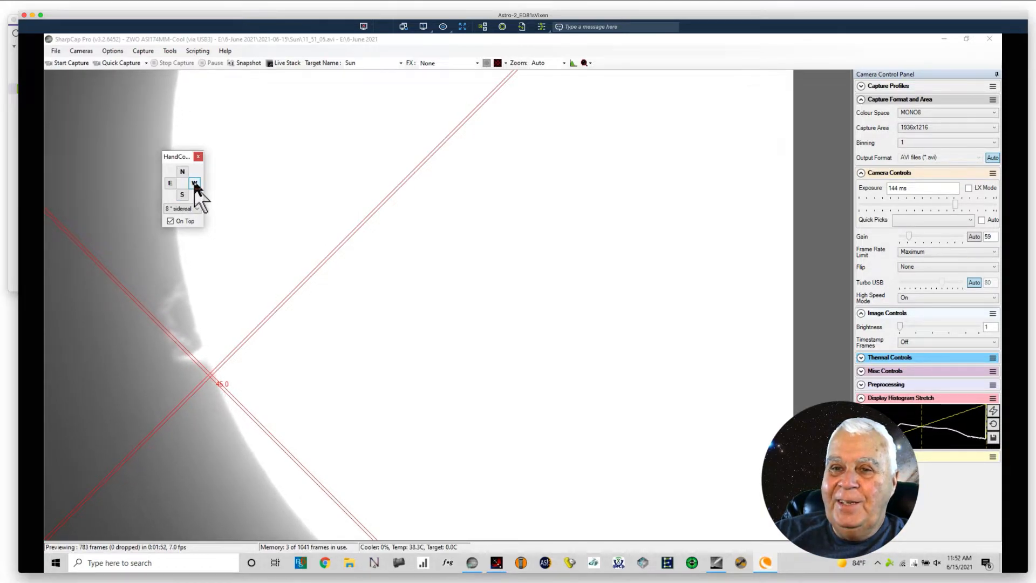
pyautogui.click(182, 194)
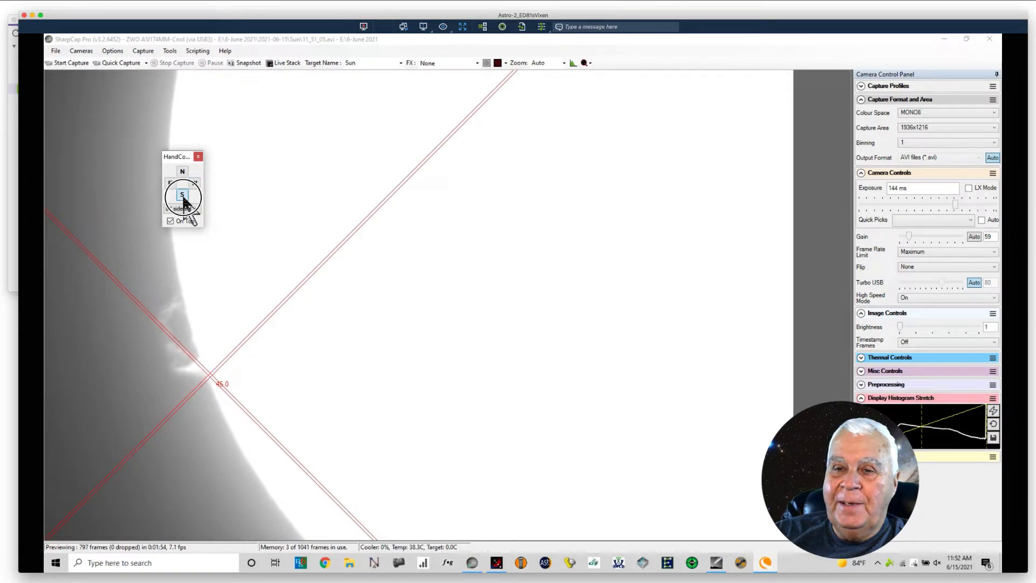
pyautogui.click(182, 194)
pyautogui.click(182, 194)
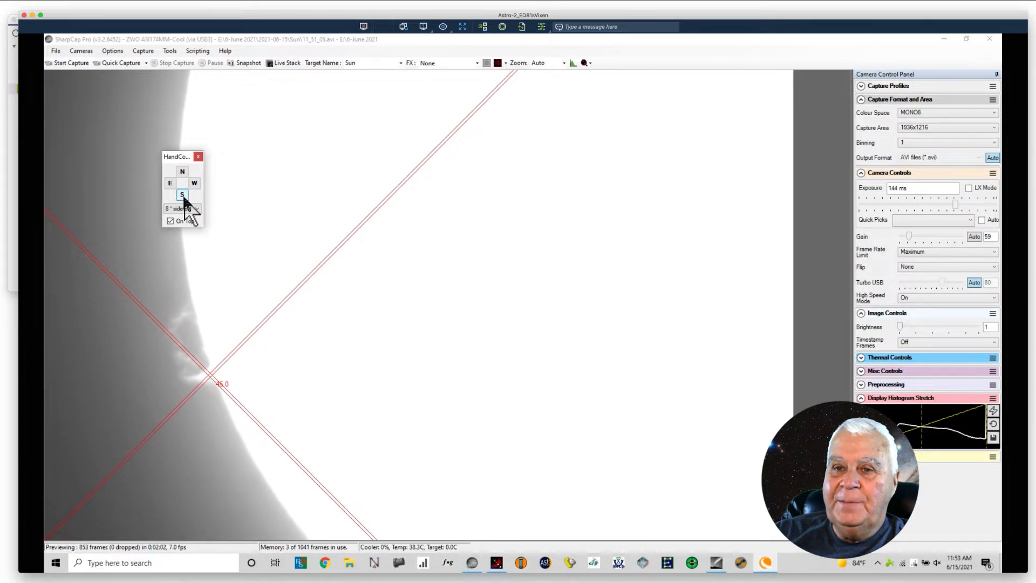
pyautogui.click(117, 64)
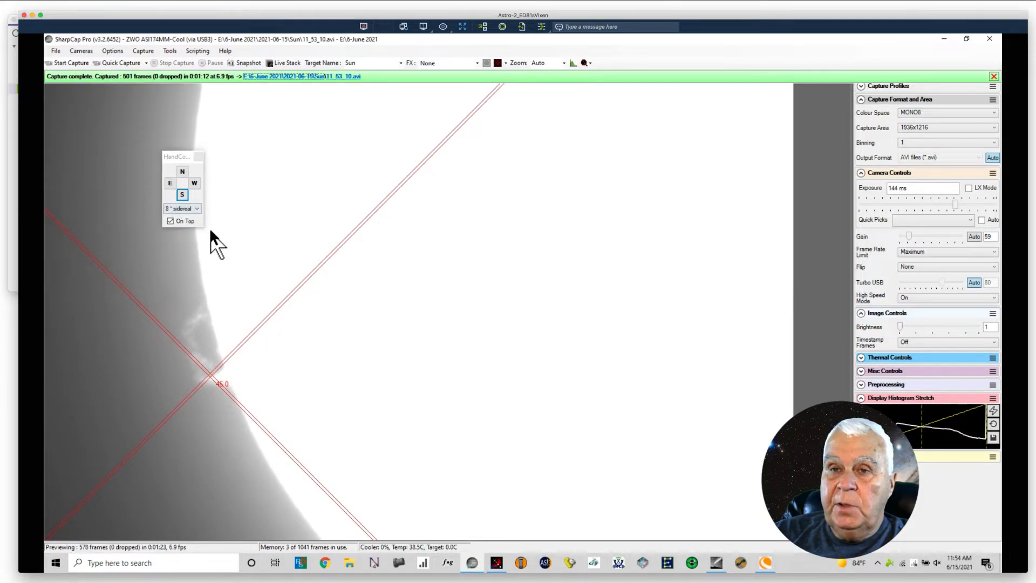
# Step: Realign the prominence's base with the reticle centre using east, west, south and repeated north nudges, finishing with a south nudge
pyautogui.click(170, 184)
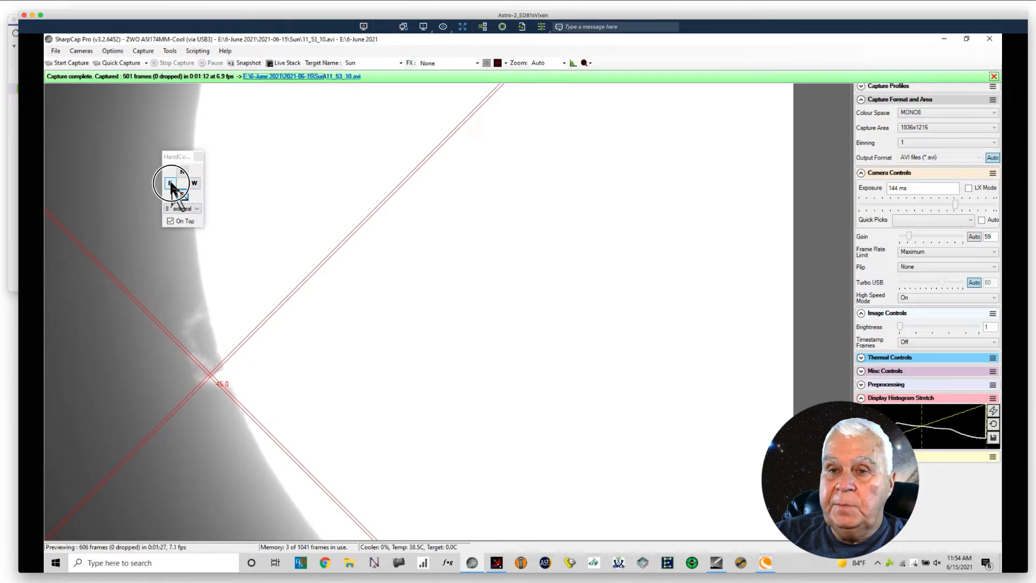
pyautogui.click(195, 182)
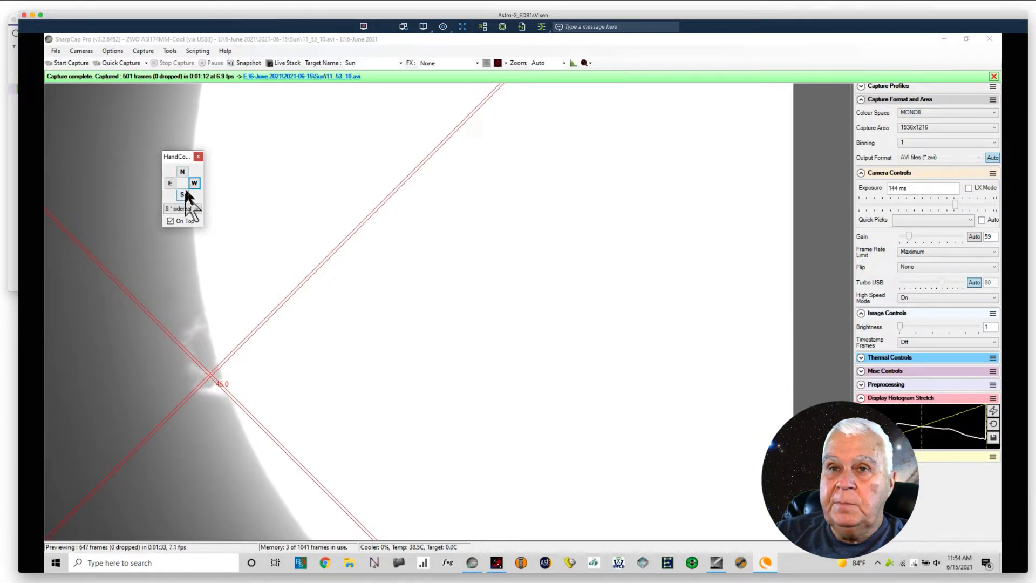
pyautogui.click(184, 195)
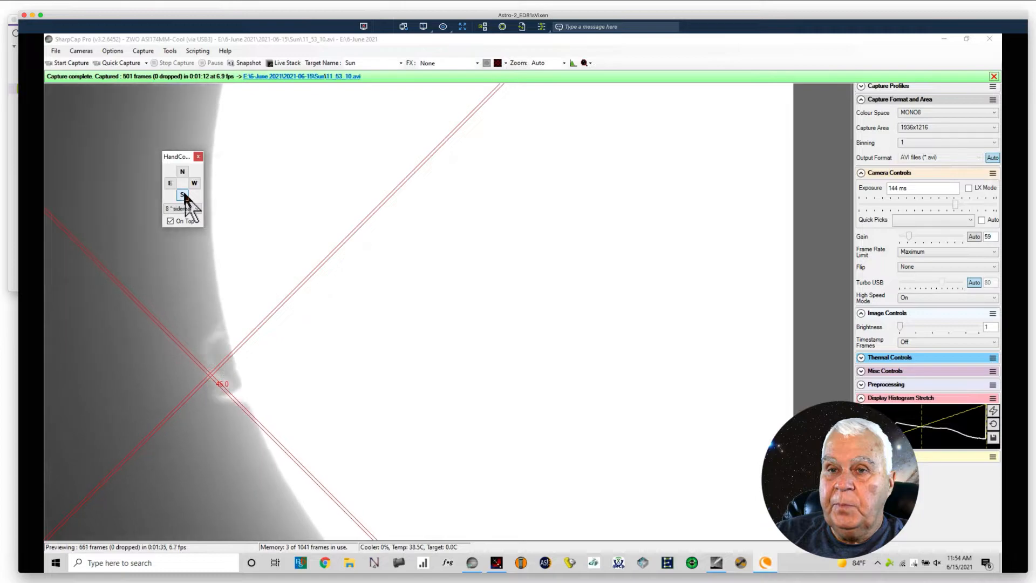
pyautogui.click(183, 172)
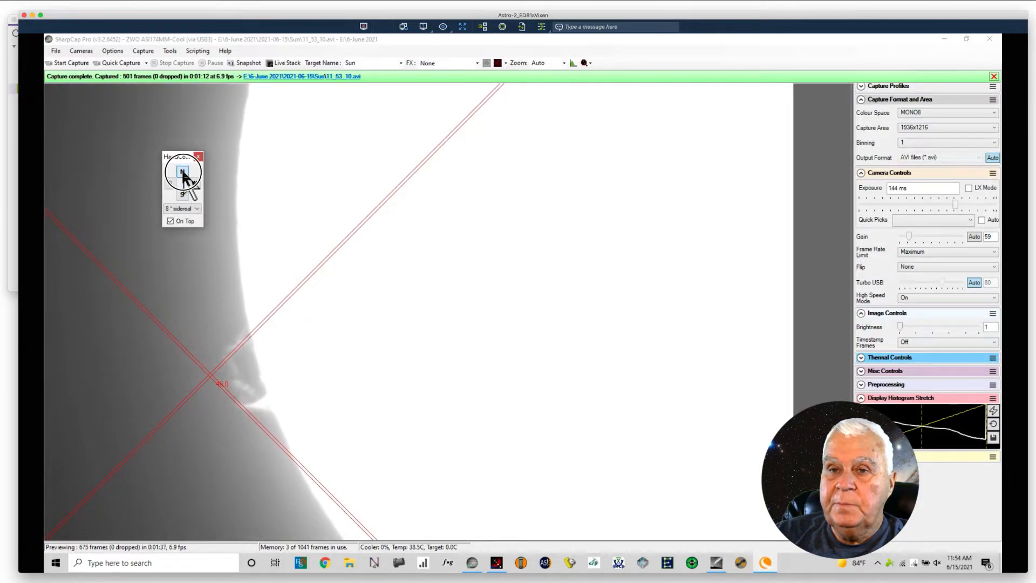
pyautogui.click(183, 172)
pyautogui.click(183, 172)
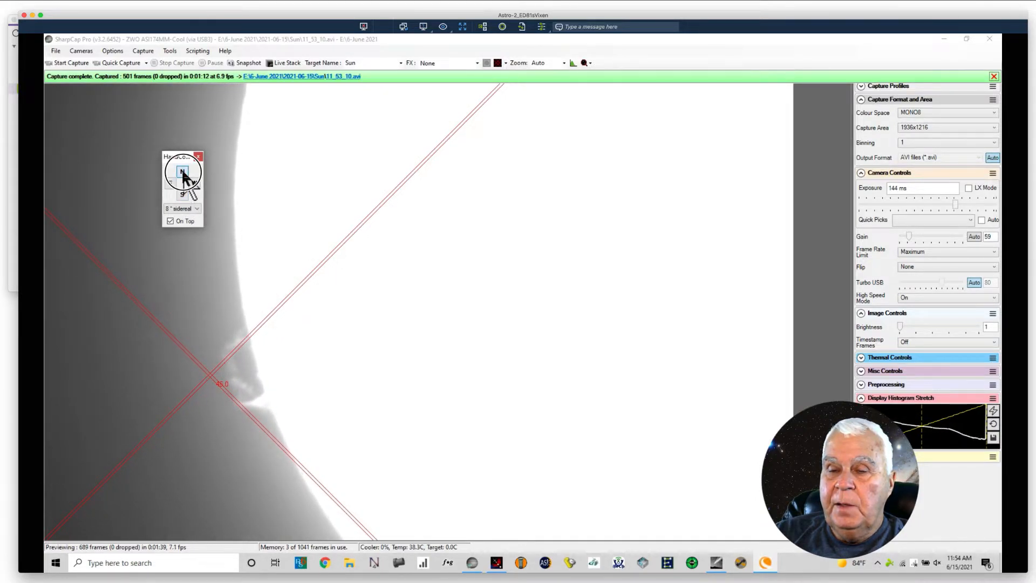
pyautogui.click(182, 172)
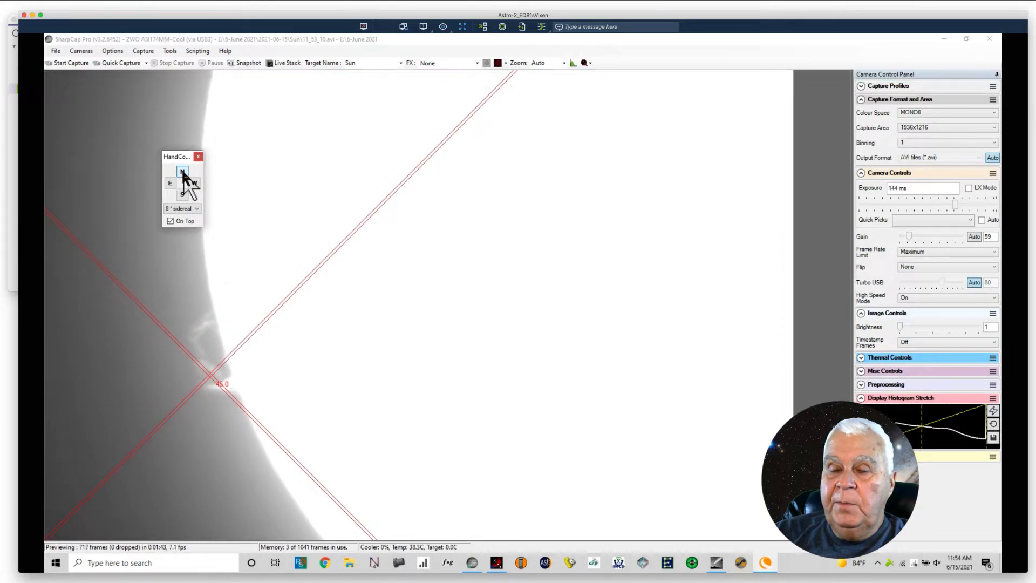
pyautogui.click(183, 172)
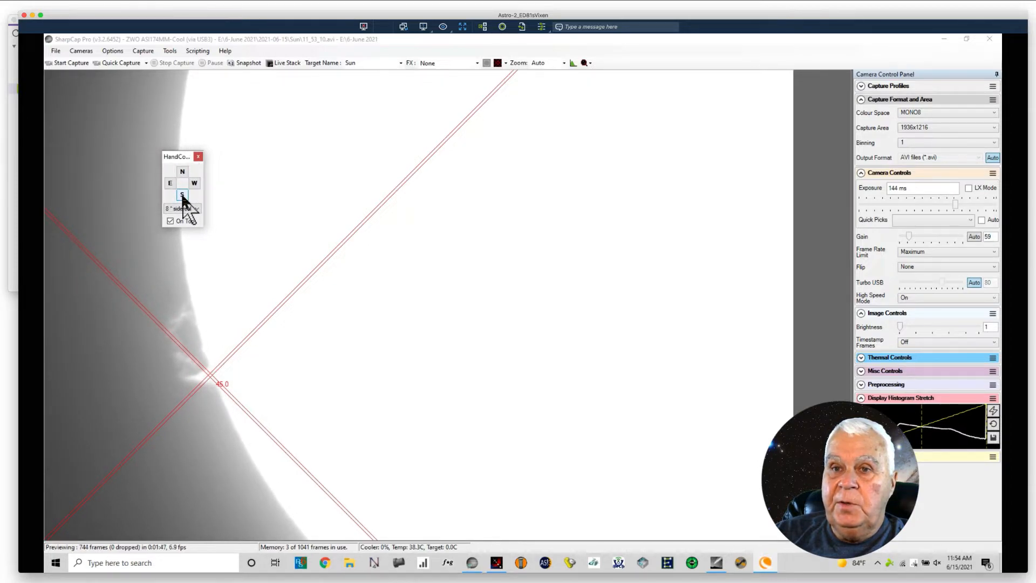
pyautogui.click(182, 195)
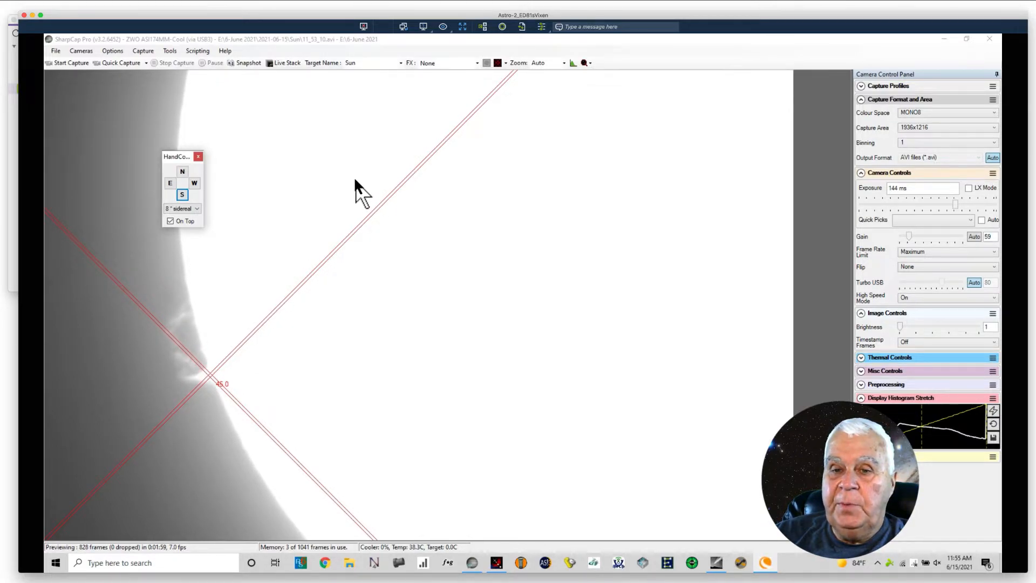
# Step: Record two more quick-capture videos of the realigned prominence, nudging the mount west twice during the second recording
pyautogui.click(113, 64)
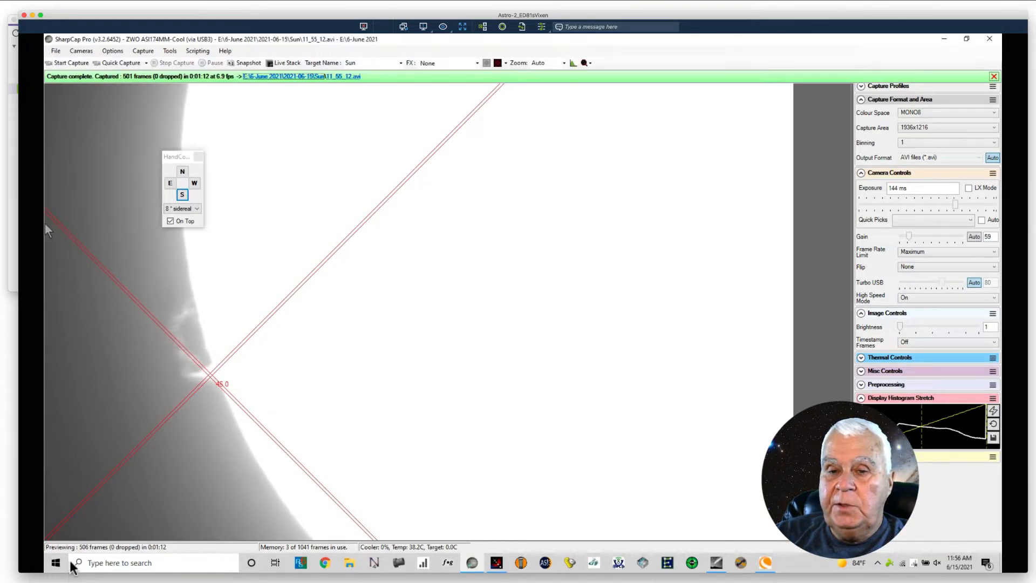
pyautogui.click(112, 63)
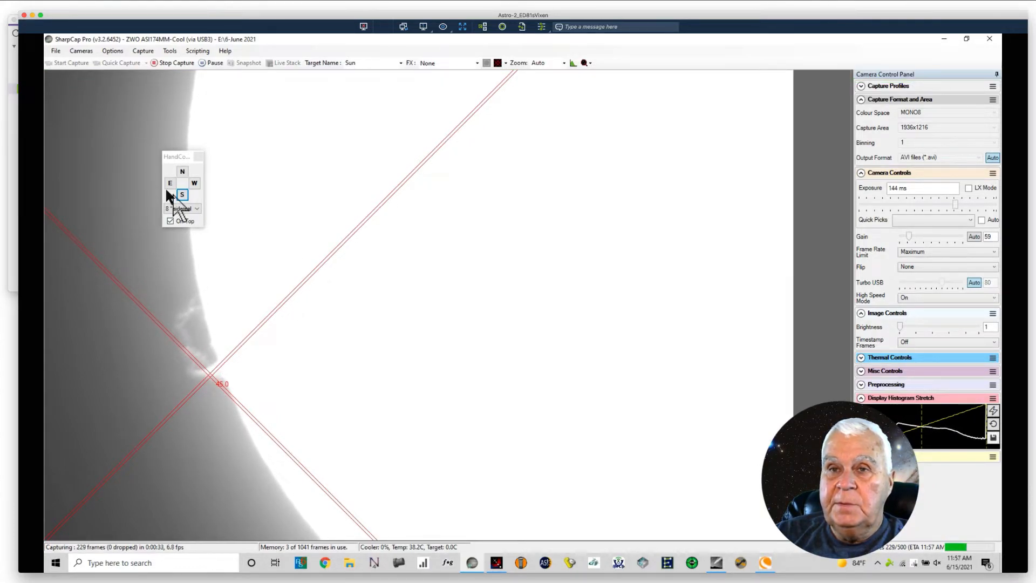
pyautogui.click(194, 184)
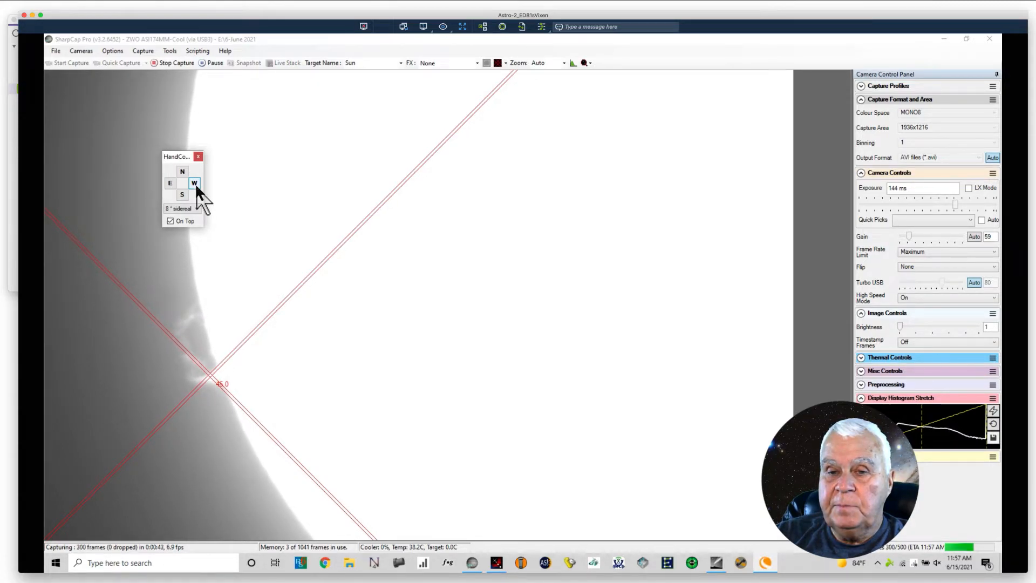
pyautogui.click(194, 182)
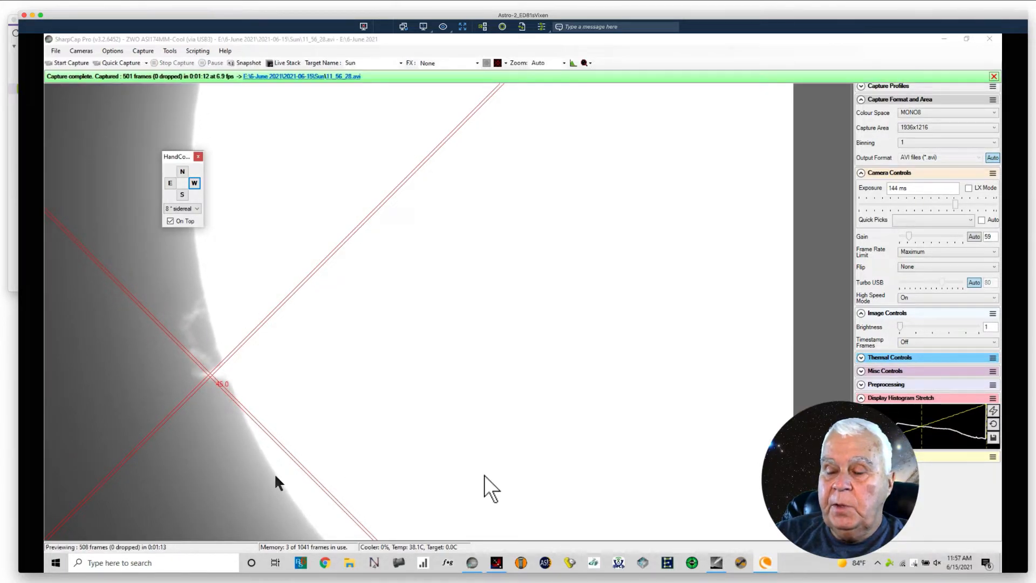
# Step: Set the camera gain to 200 and reduce the exposure to 28.8 ms
pyautogui.doubleClick(989, 237)
pyautogui.write('200')
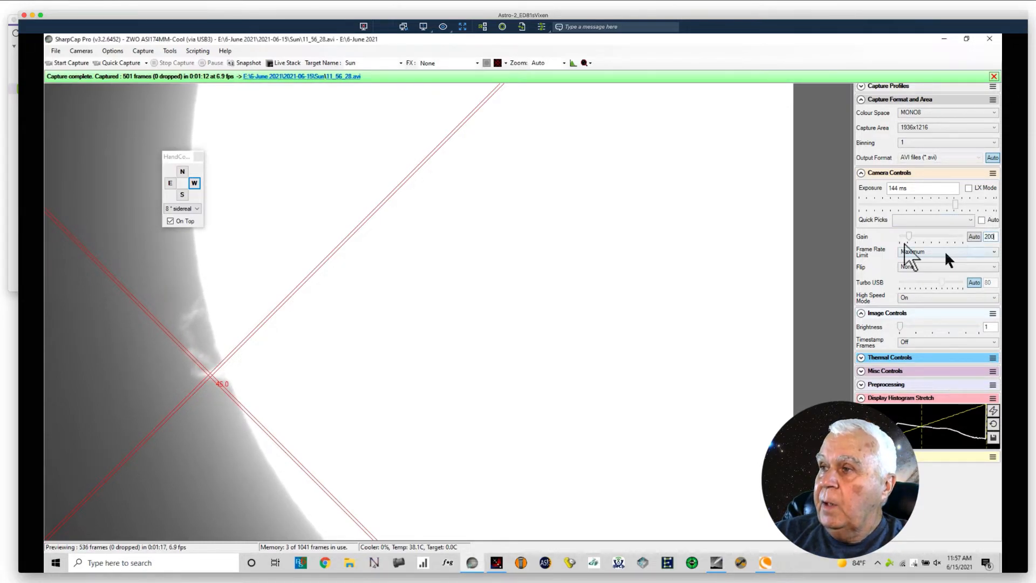
pyautogui.moveTo(950, 200); pyautogui.dragTo(936, 206)
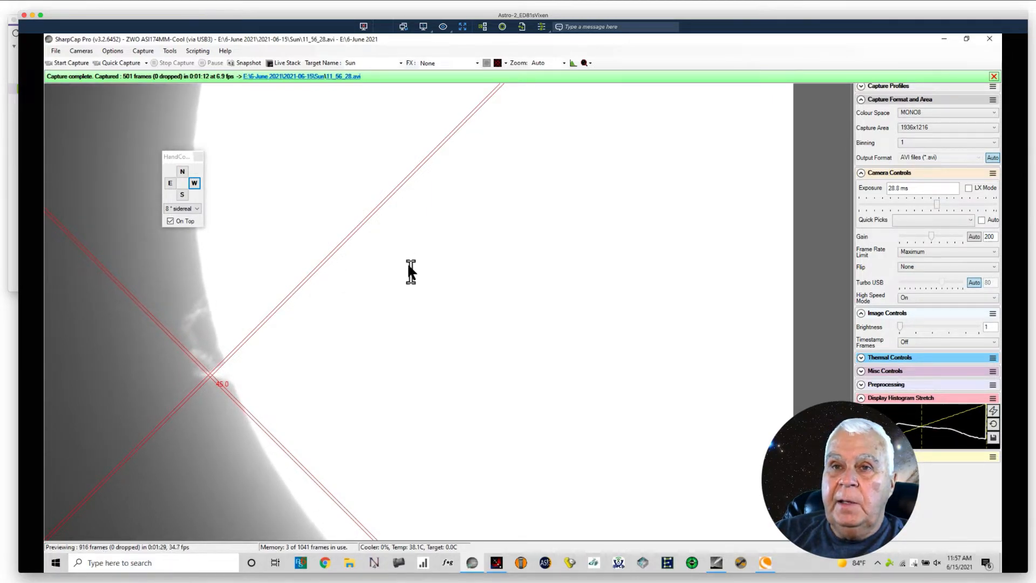
# Step: Correct the prominence's position relative to the reticle with a west nudge, repeated south nudges, and two nudges each north and east
pyautogui.click(195, 183)
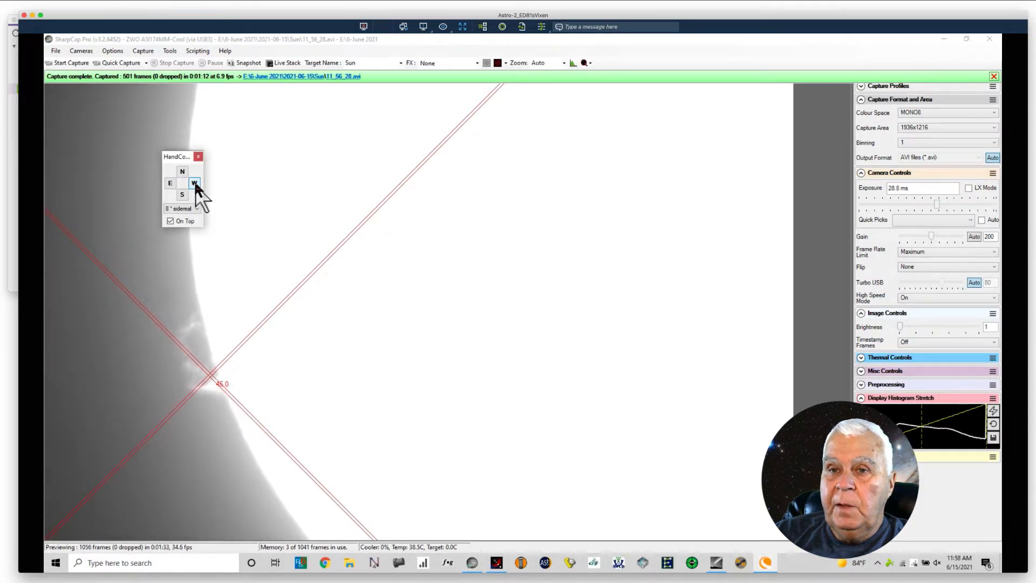
pyautogui.click(183, 195)
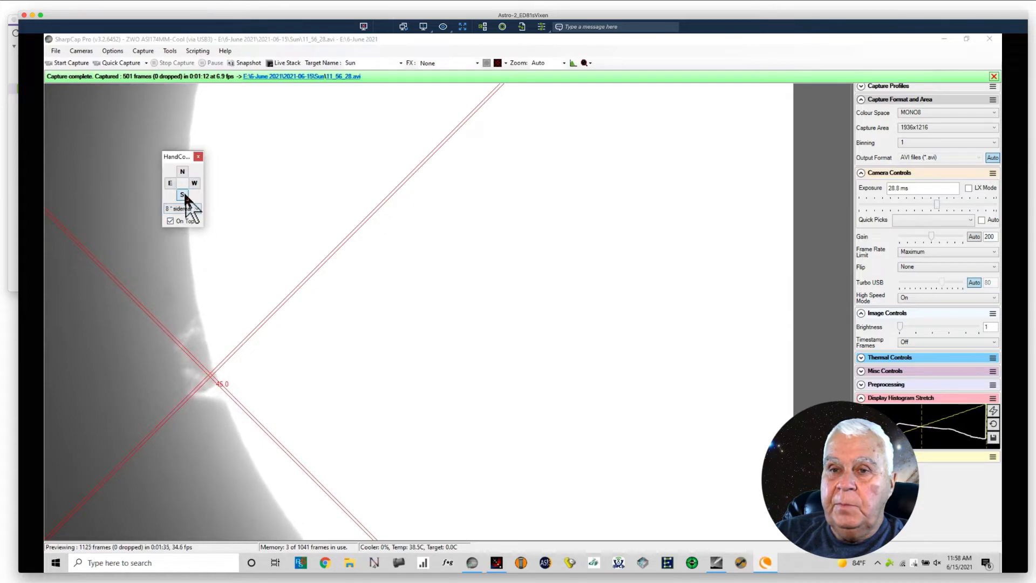
pyautogui.click(185, 196)
pyautogui.click(185, 196)
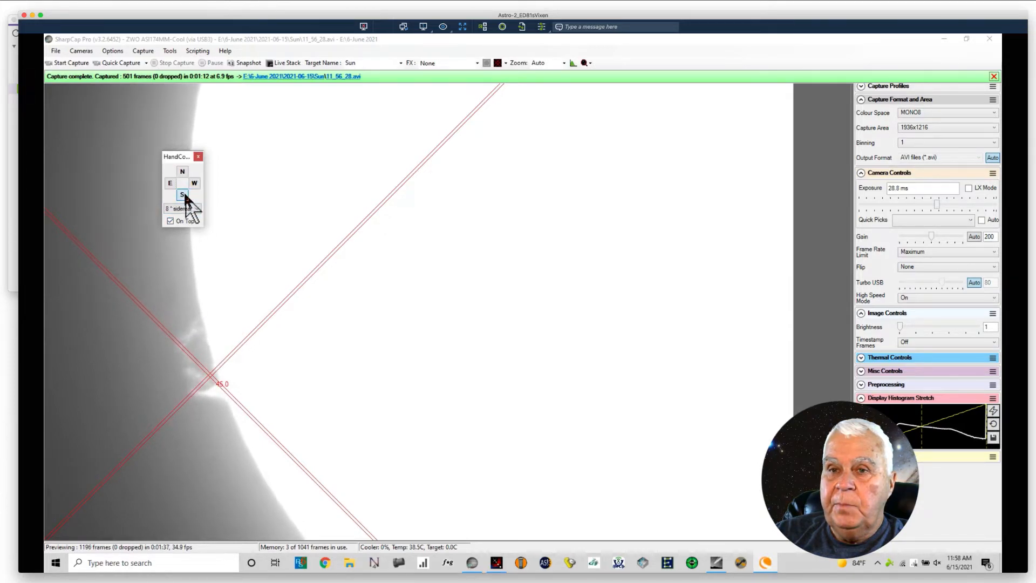
pyautogui.click(184, 173)
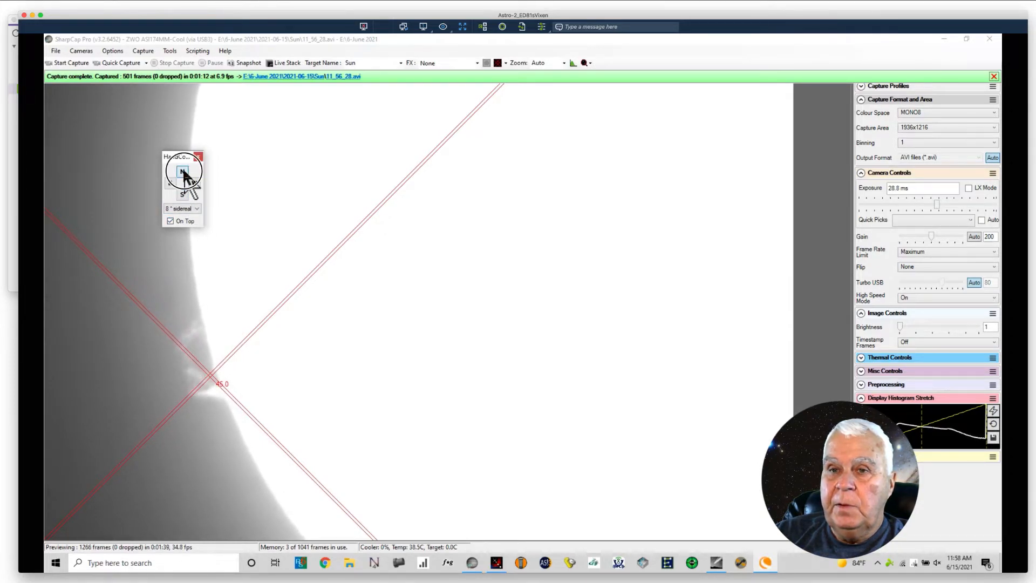
pyautogui.click(183, 173)
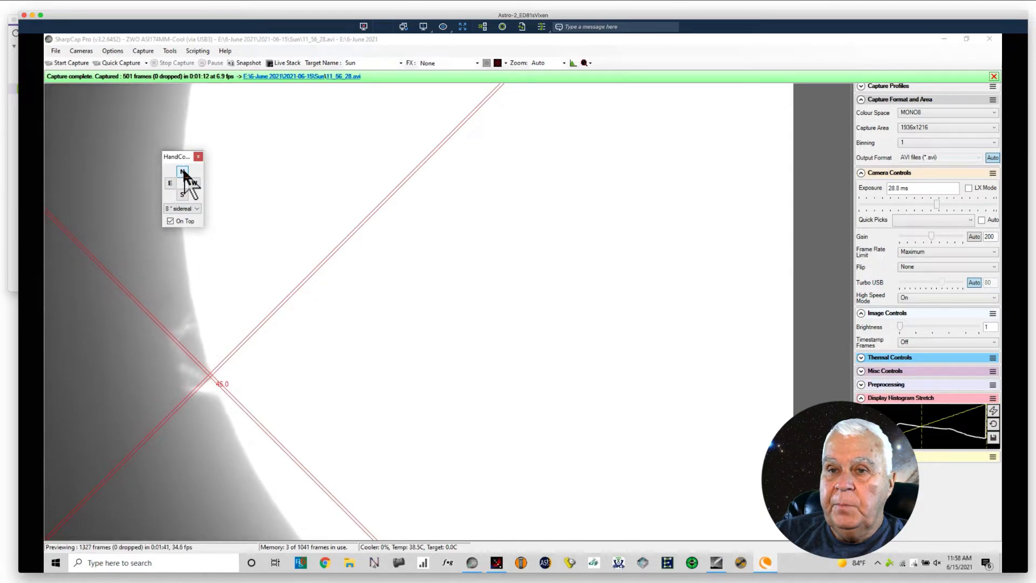
pyautogui.click(170, 183)
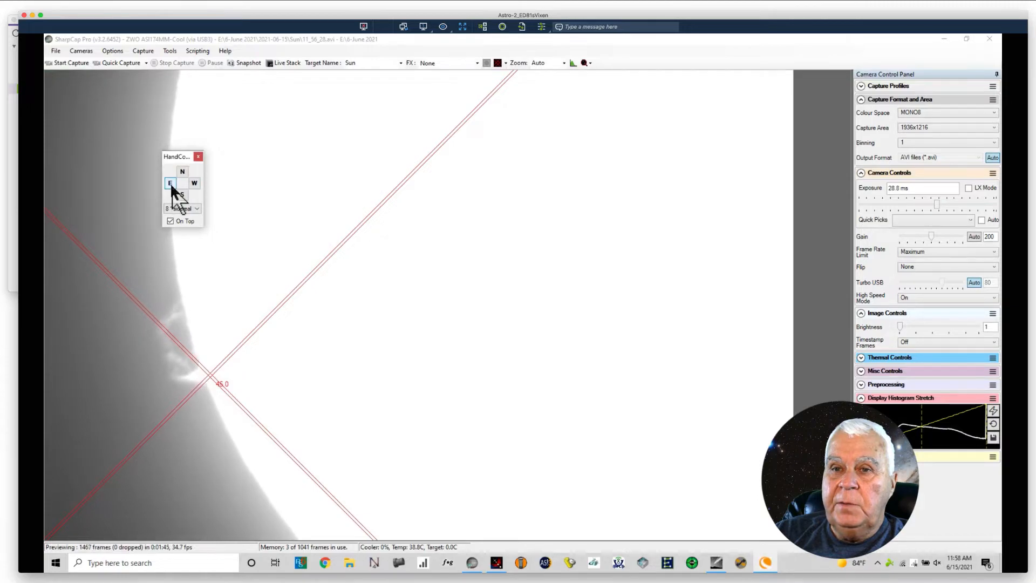
pyautogui.click(170, 182)
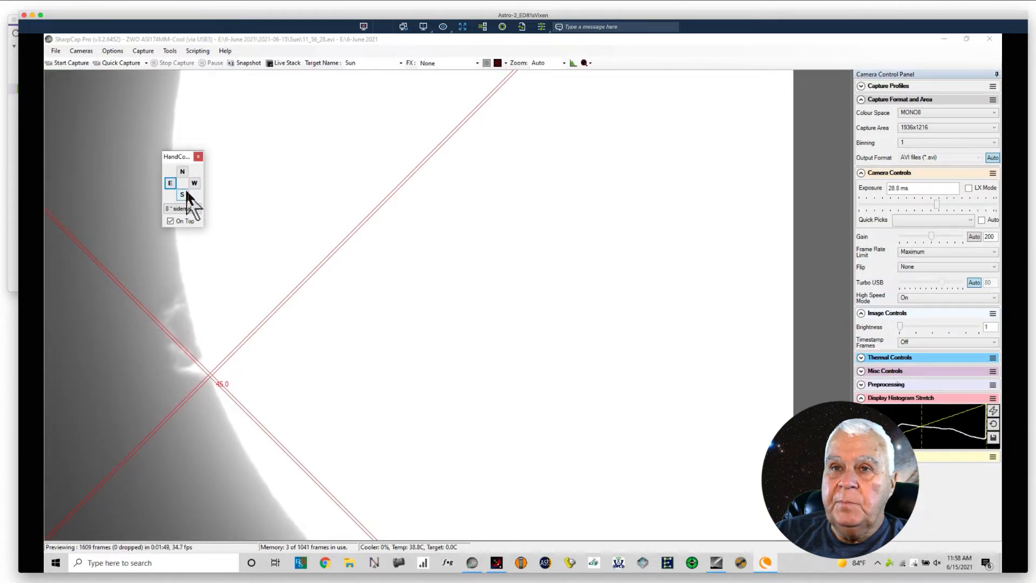
# Step: Bring the prominence's base onto the reticle centre with repeated south nudges and record a 500-frame quick-capture video
pyautogui.click(184, 195)
pyautogui.click(185, 198)
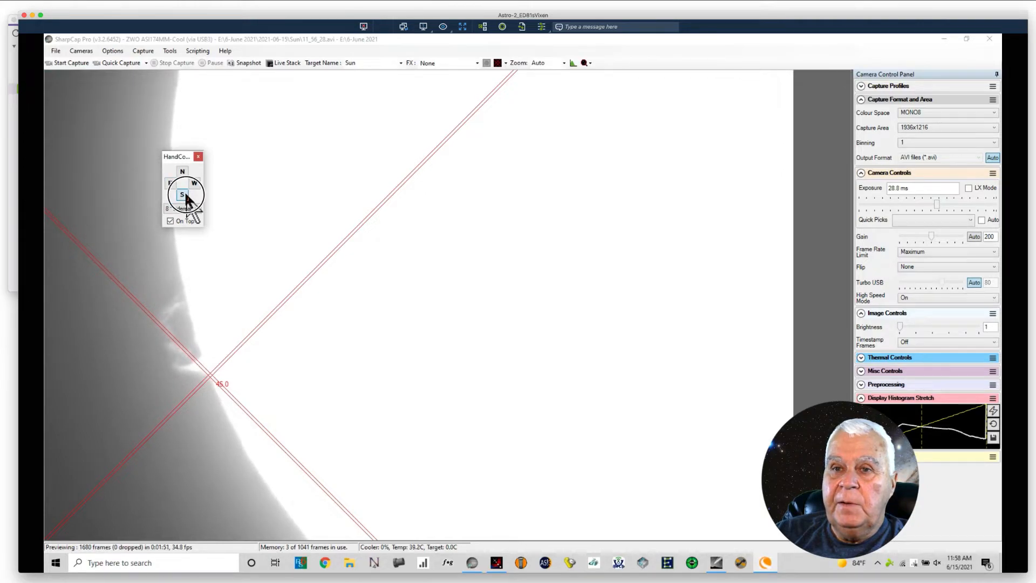
pyautogui.click(186, 197)
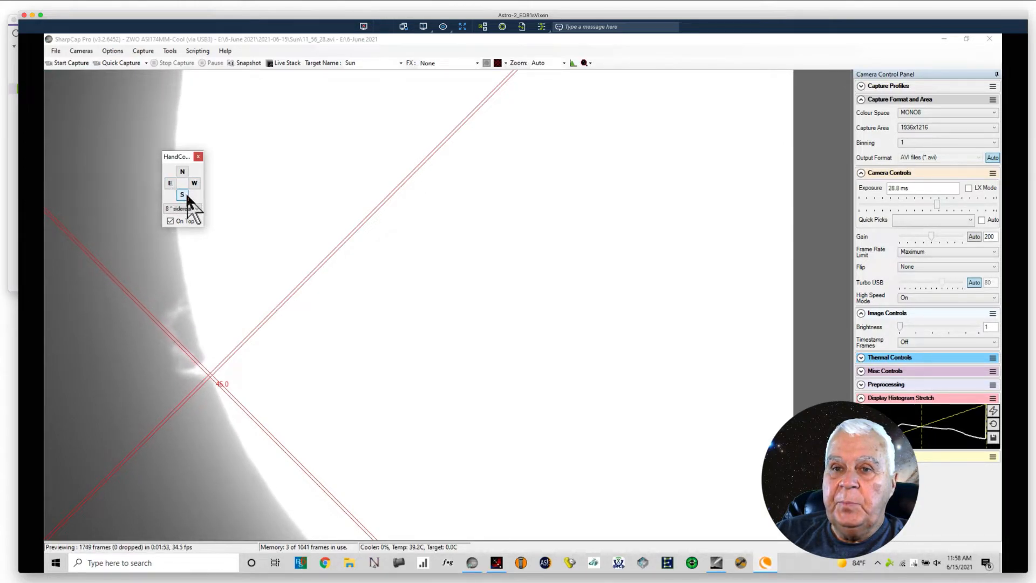
pyautogui.click(187, 197)
pyautogui.click(186, 196)
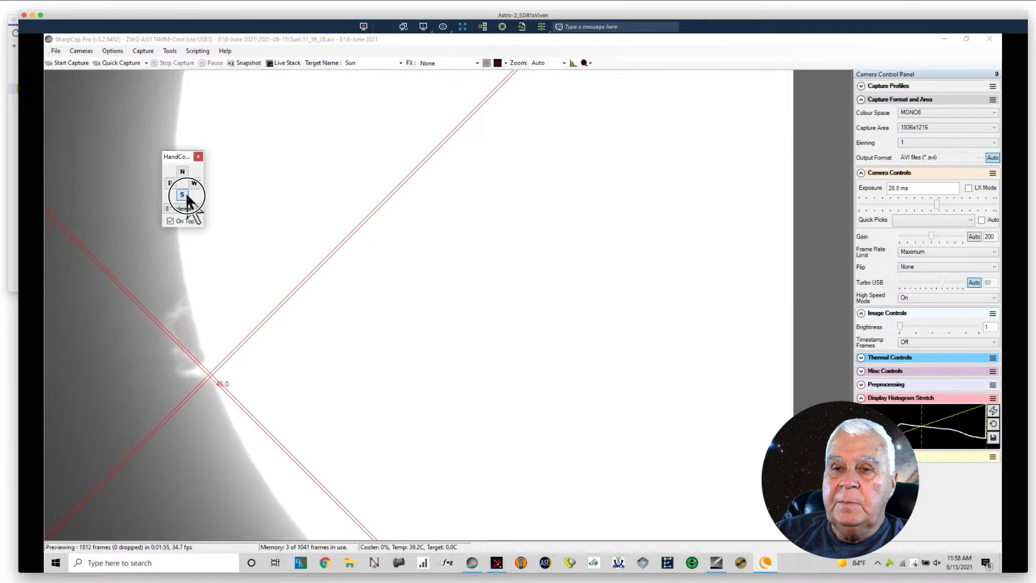
pyautogui.click(187, 197)
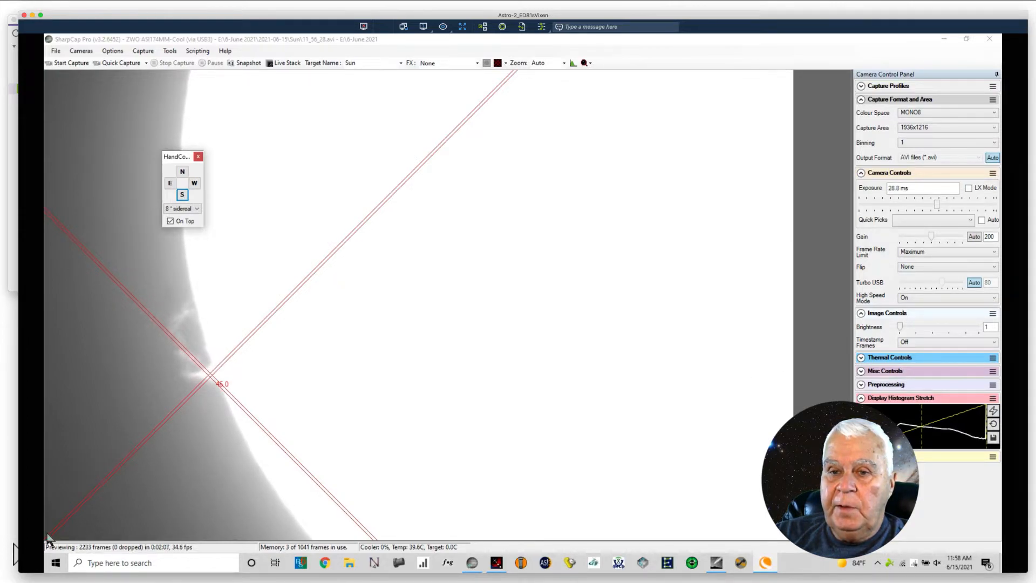
pyautogui.click(116, 64)
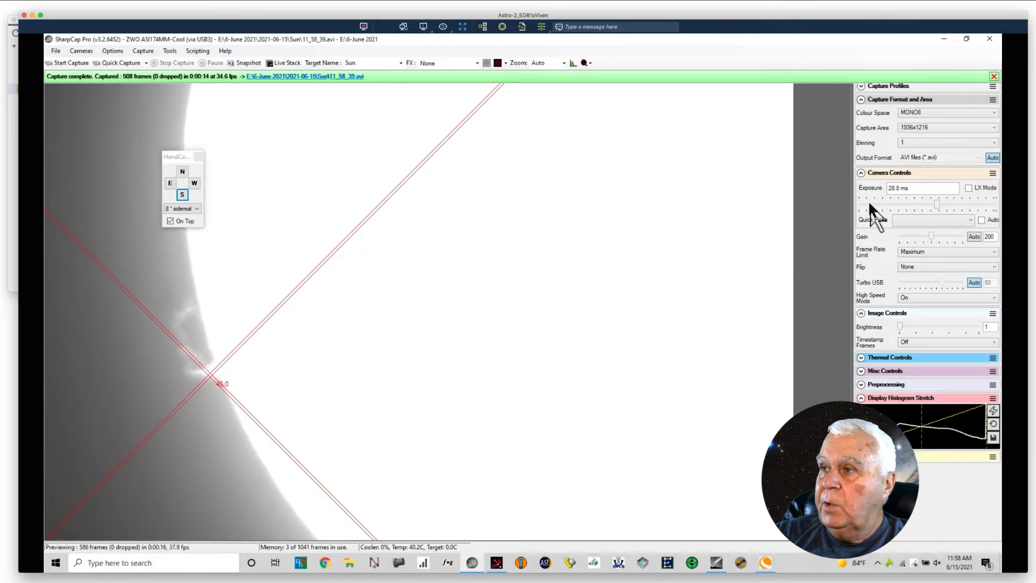
# Step: Set the camera gain to 140 and raise the exposure to 42.6 ms
pyautogui.doubleClick(990, 237)
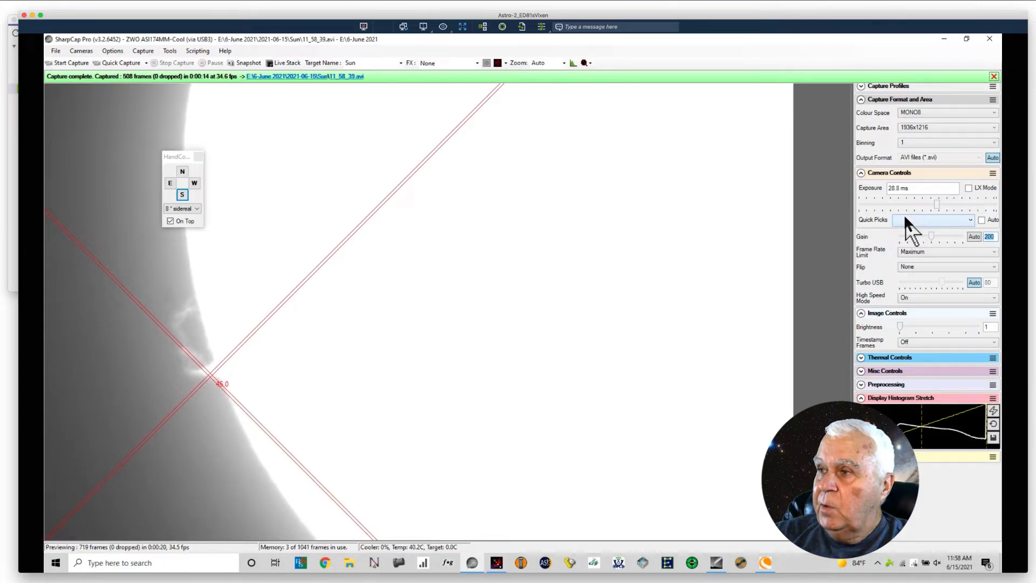
pyautogui.write('140')
pyautogui.press('Return')
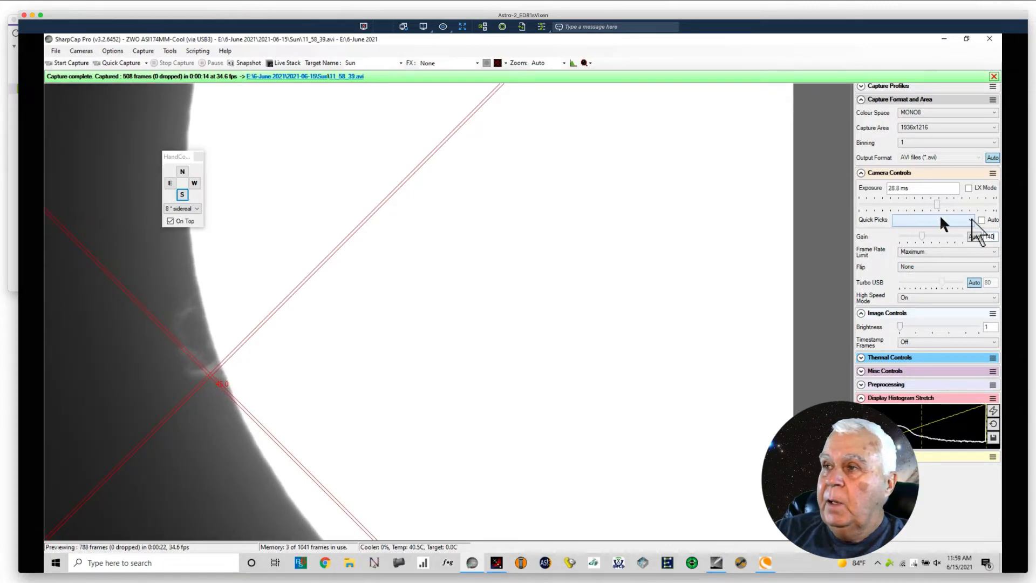
pyautogui.moveTo(937, 199); pyautogui.dragTo(942, 206)
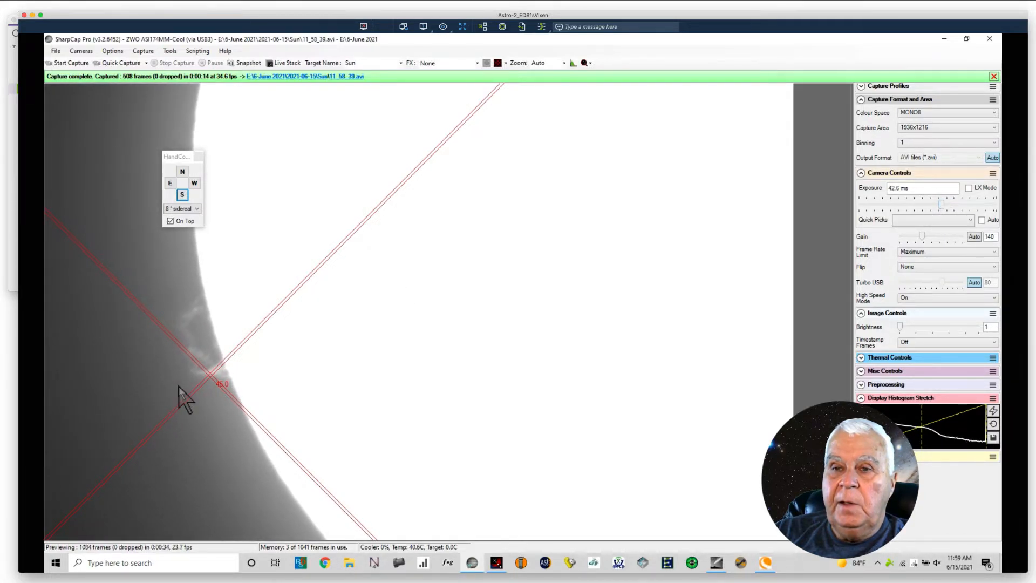
# Step: Realign the prominence's base with the reticle centre using west, south and repeated north nudges, and record a quick-capture video at the new settings
pyautogui.click(194, 184)
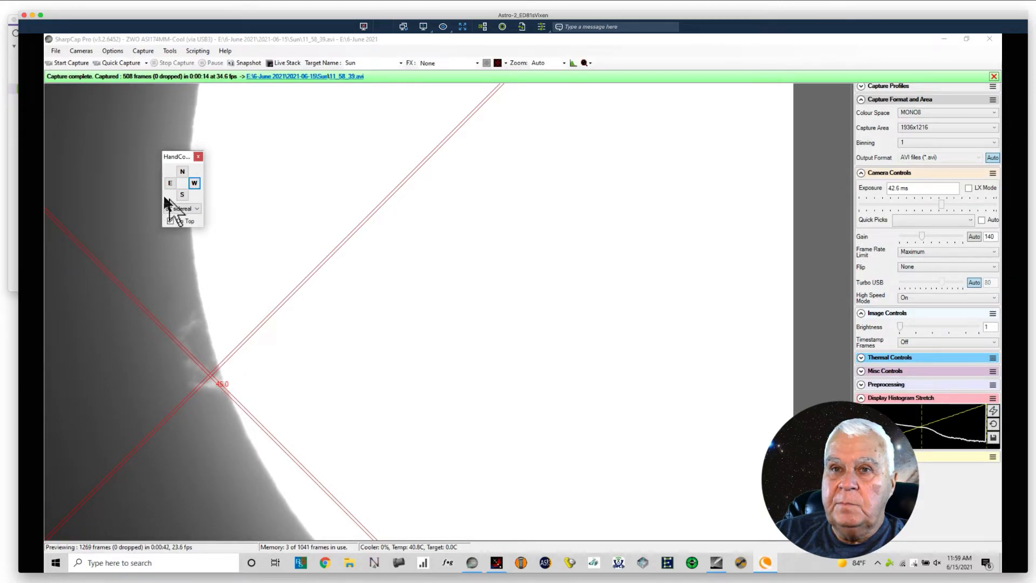
pyautogui.click(181, 195)
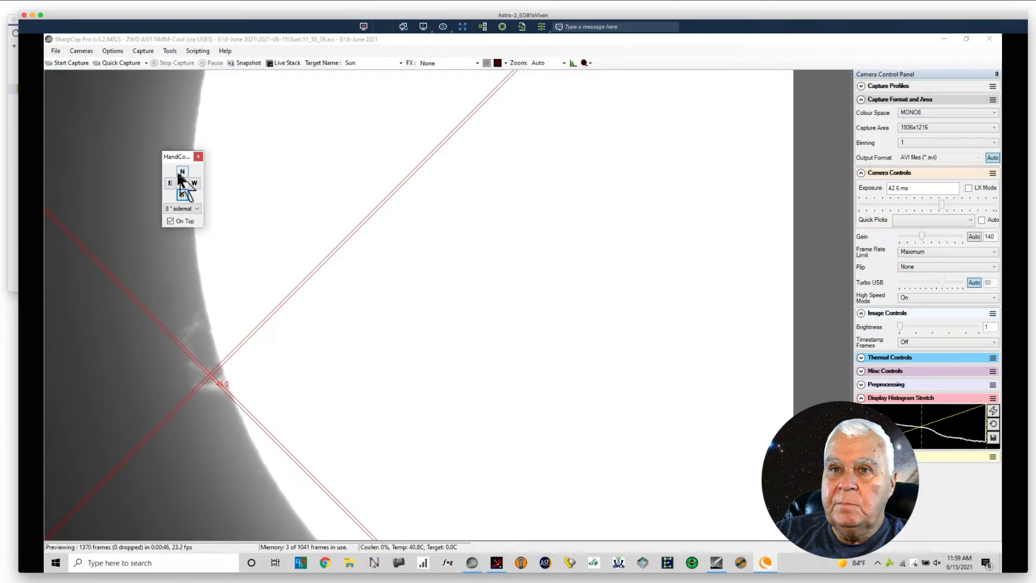
pyautogui.click(182, 173)
pyautogui.click(182, 172)
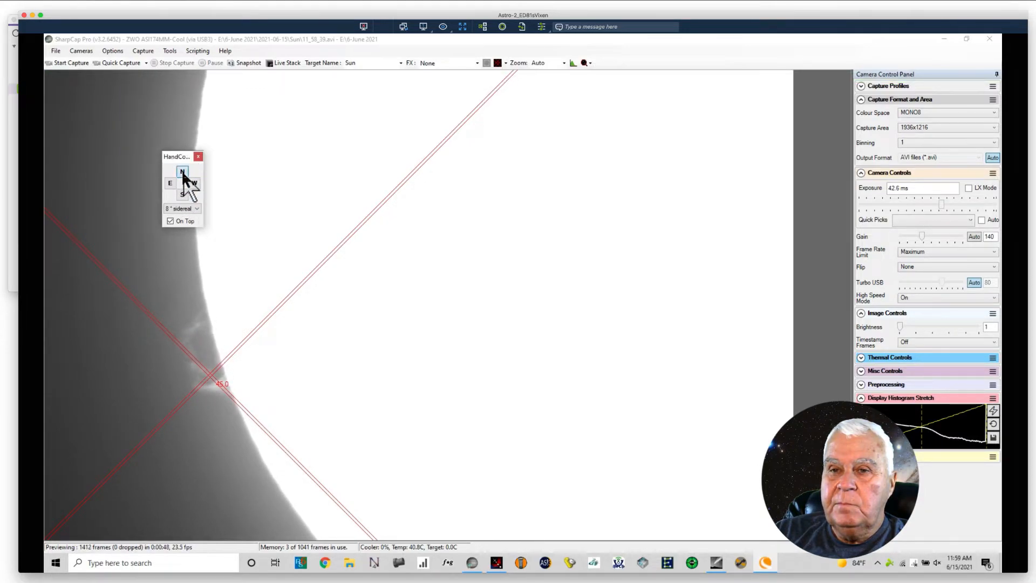
pyautogui.click(183, 173)
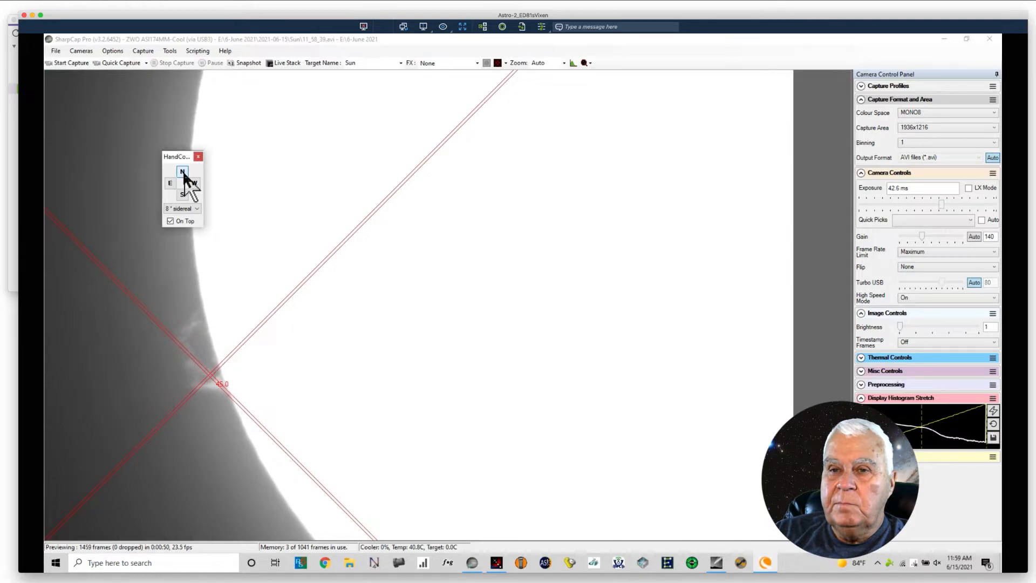
pyautogui.click(183, 173)
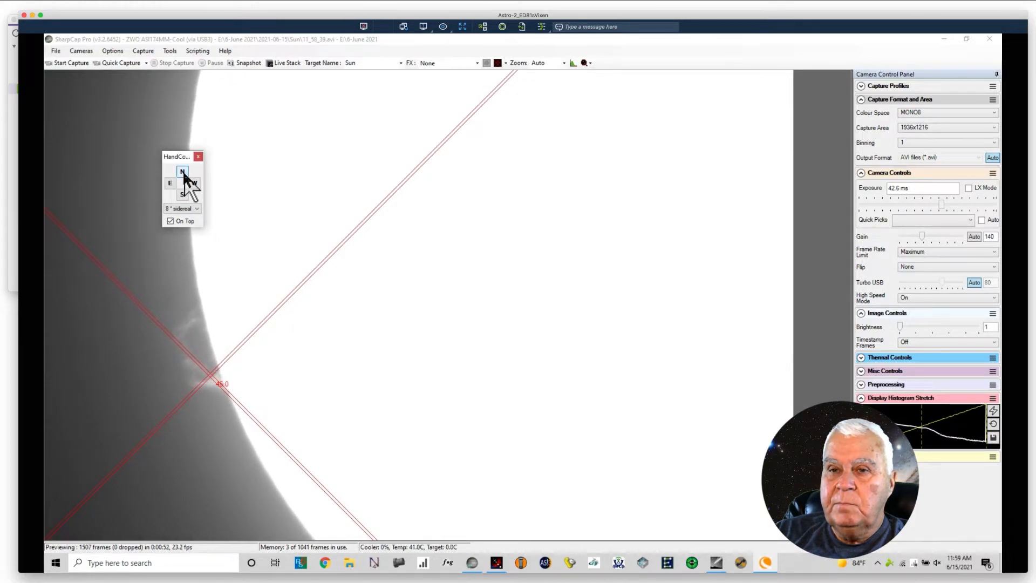
pyautogui.click(182, 173)
pyautogui.click(182, 172)
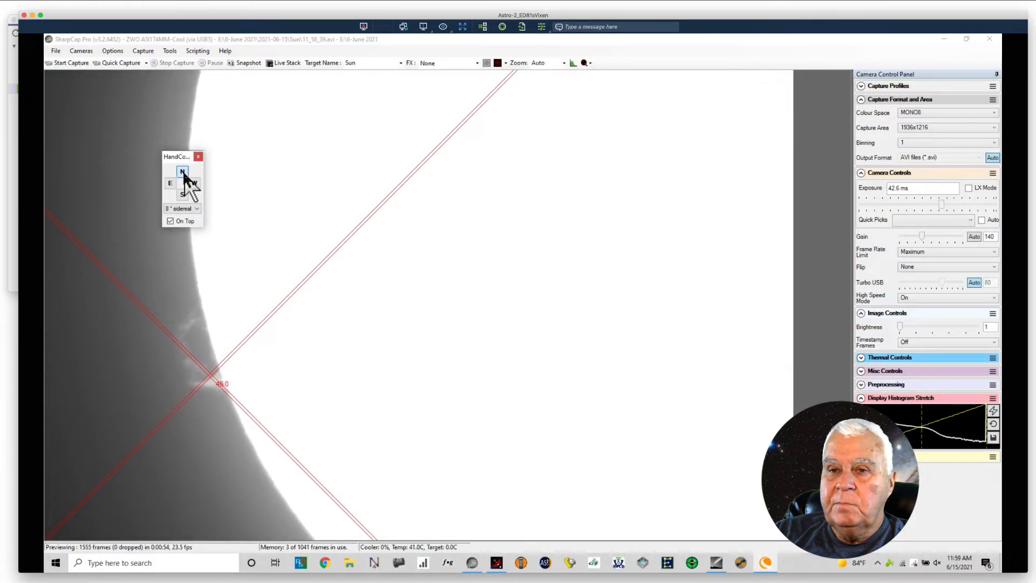
pyautogui.click(183, 173)
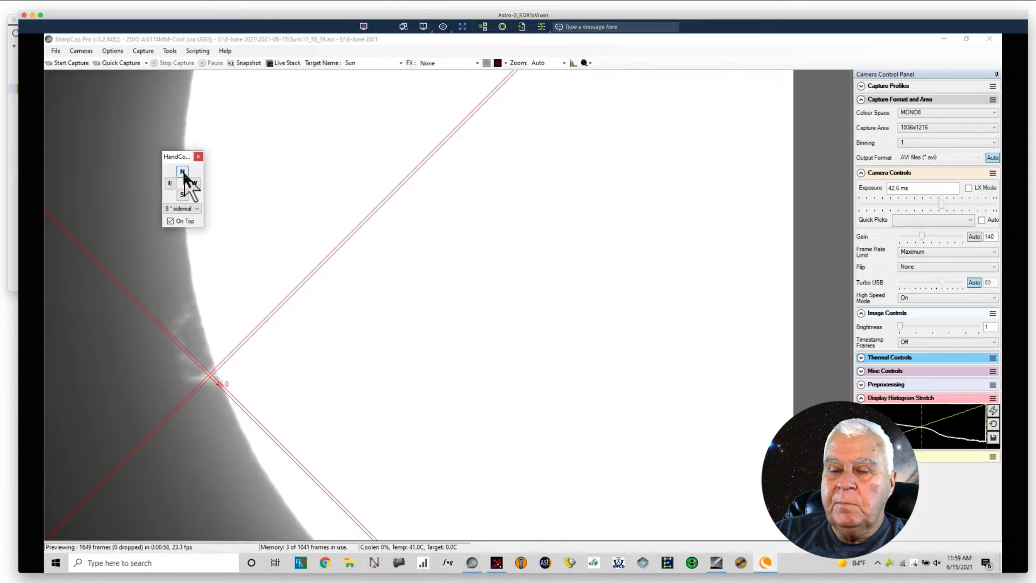
pyautogui.click(127, 64)
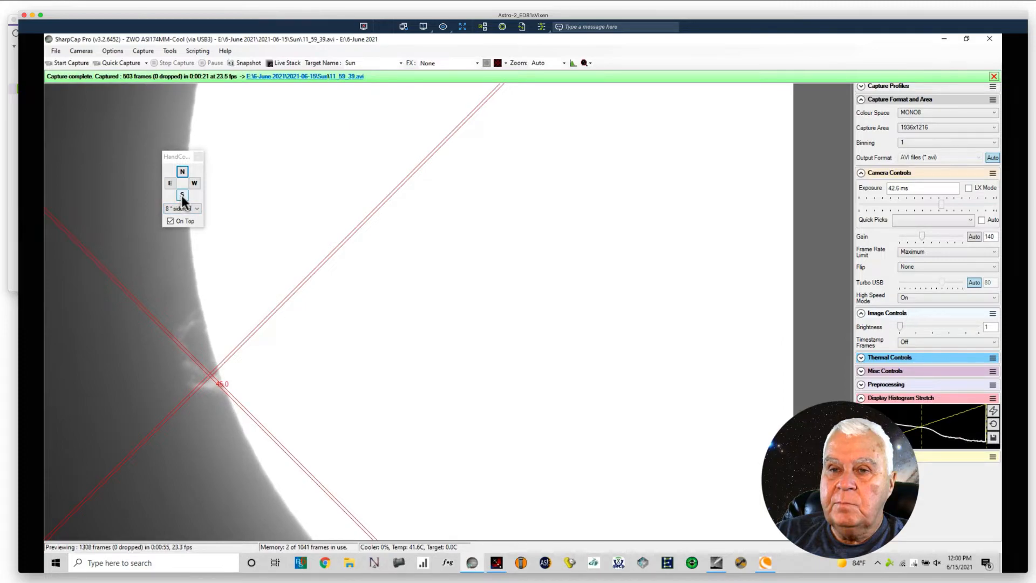
# Step: Nudge the mount north to recentre the prominence's base and record two more 500-frame quick-capture videos
pyautogui.click(182, 172)
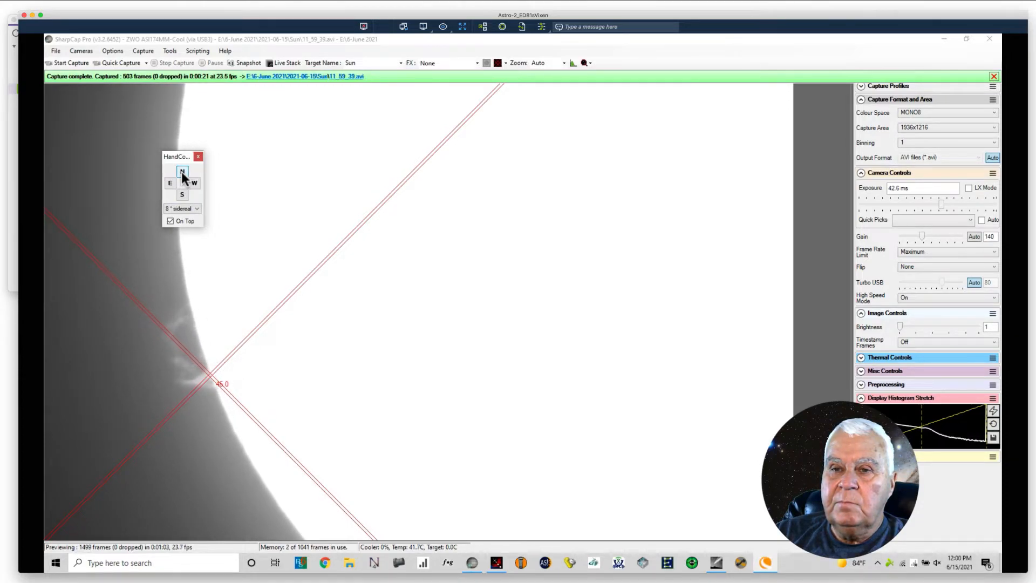
pyautogui.click(117, 60)
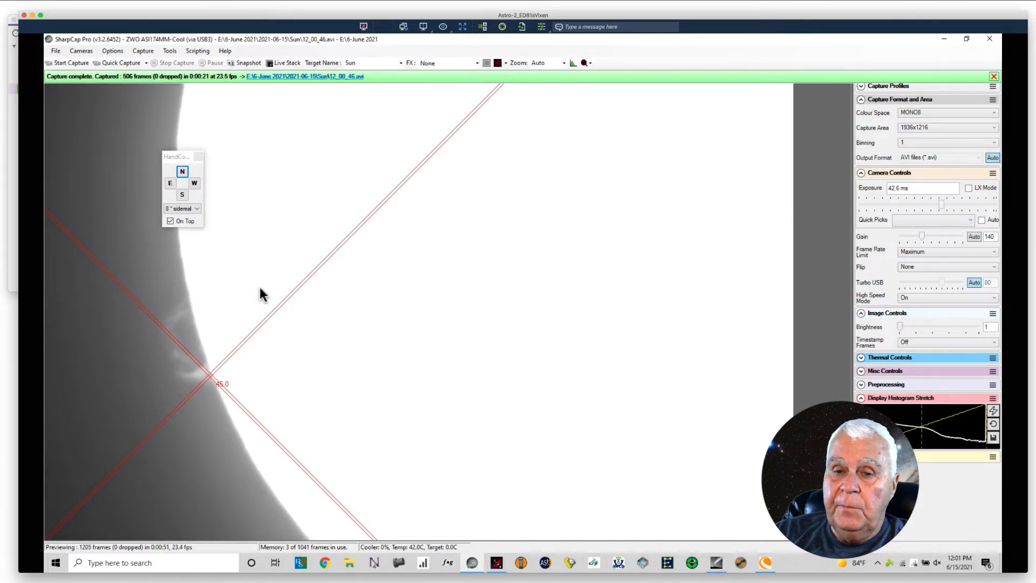
pyautogui.click(125, 60)
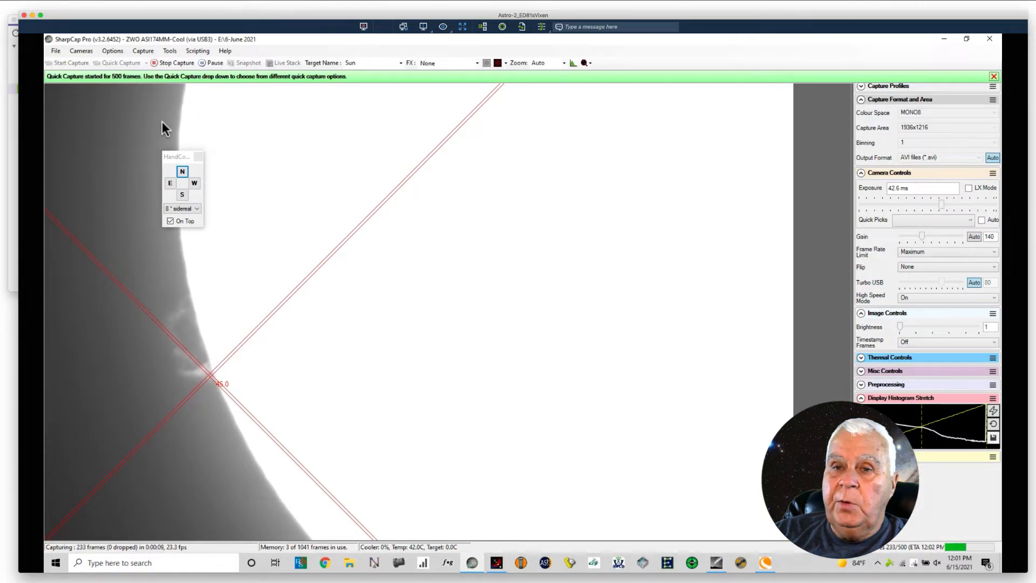
# Step: Open the capture configuration for a regular capture of the Sun
pyautogui.click(143, 51)
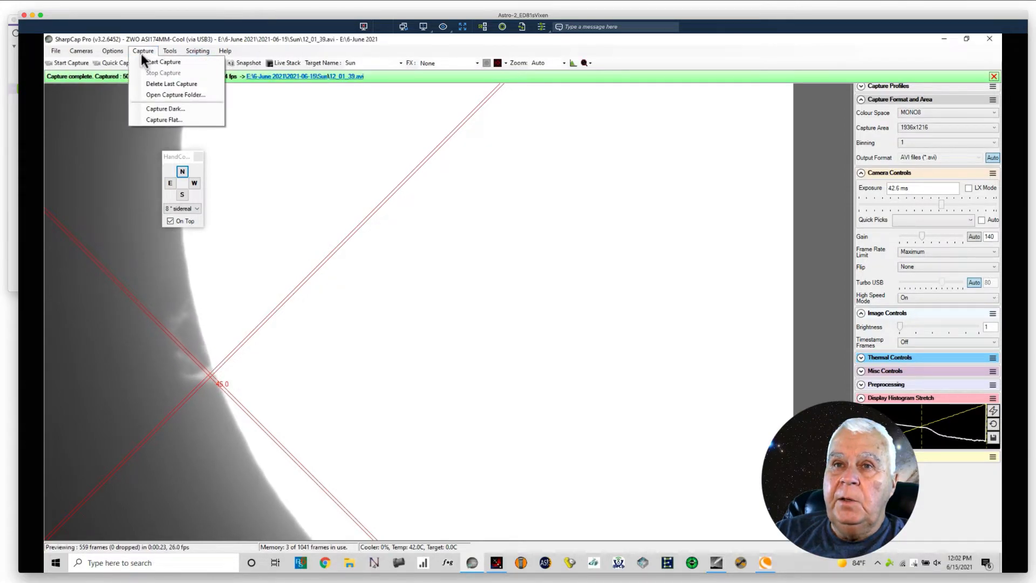
pyautogui.click(149, 63)
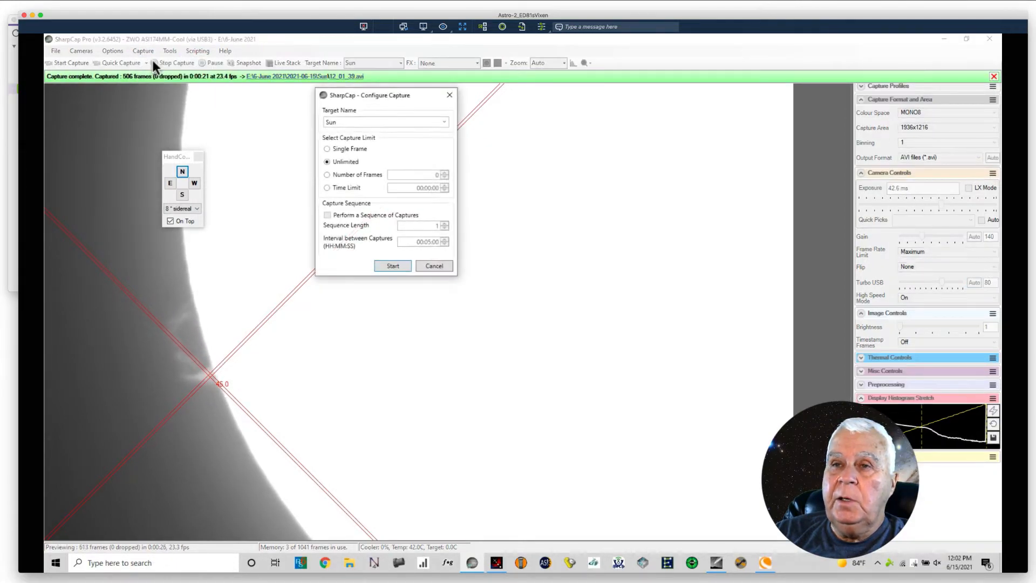
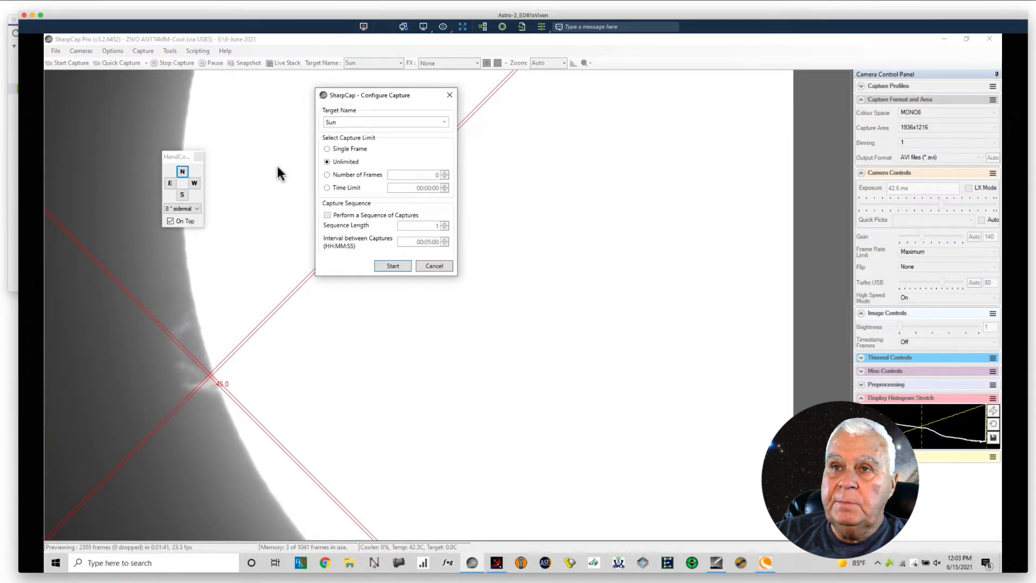
# Step: Cancel the regular capture configuration, nudge the mount north, and record a 500-frame quick-capture video instead
pyautogui.click(430, 266)
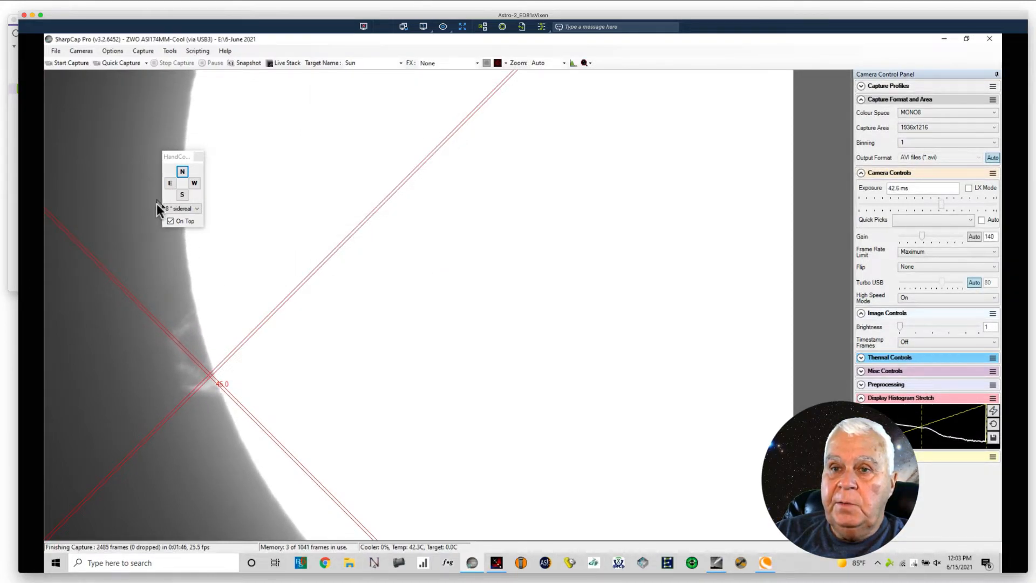
pyautogui.click(183, 174)
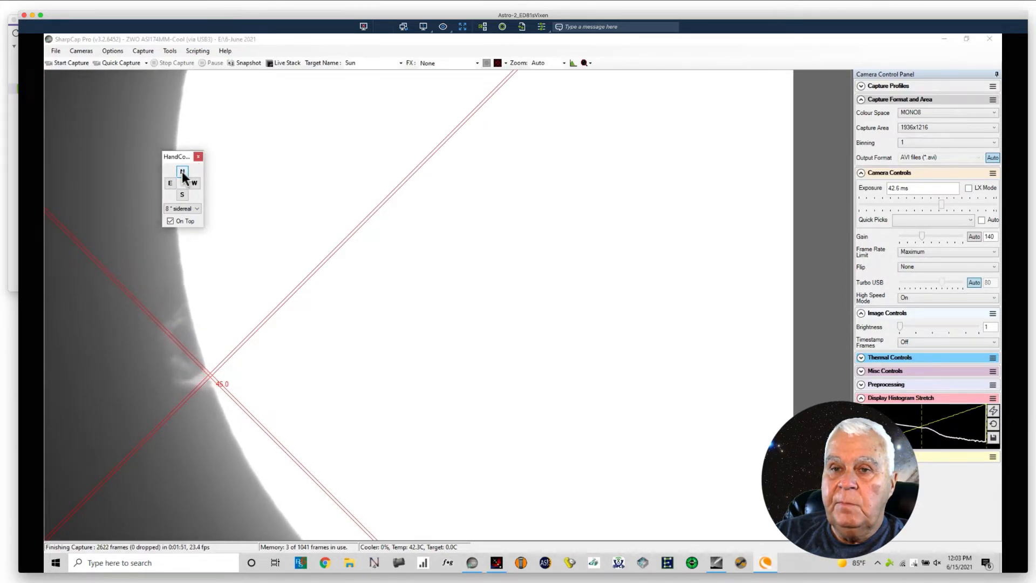
pyautogui.click(108, 63)
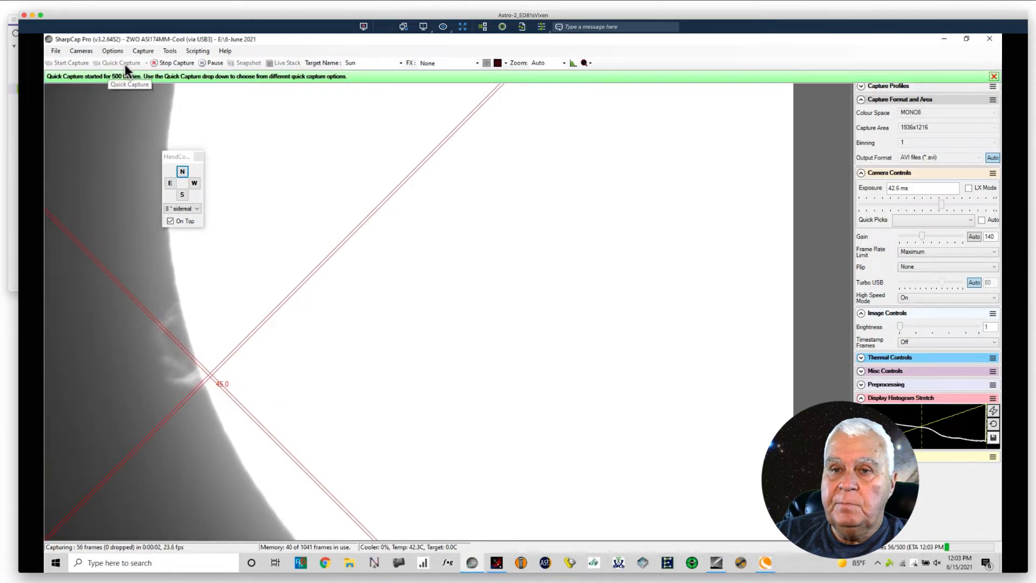
# Step: Shift the prominence's base back toward the reticle centre using three south nudges, one east and one west
pyautogui.click(181, 195)
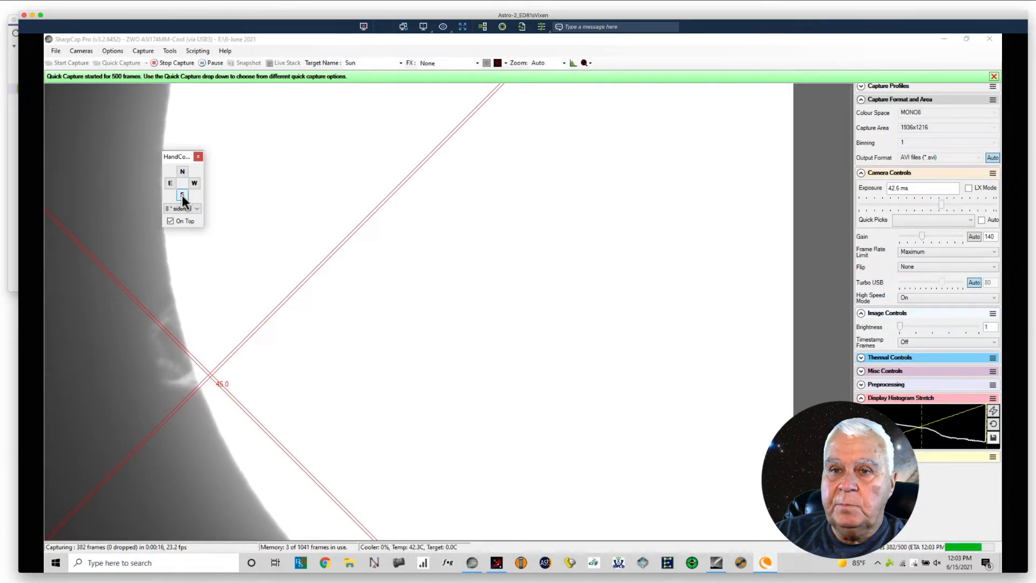
pyautogui.click(182, 195)
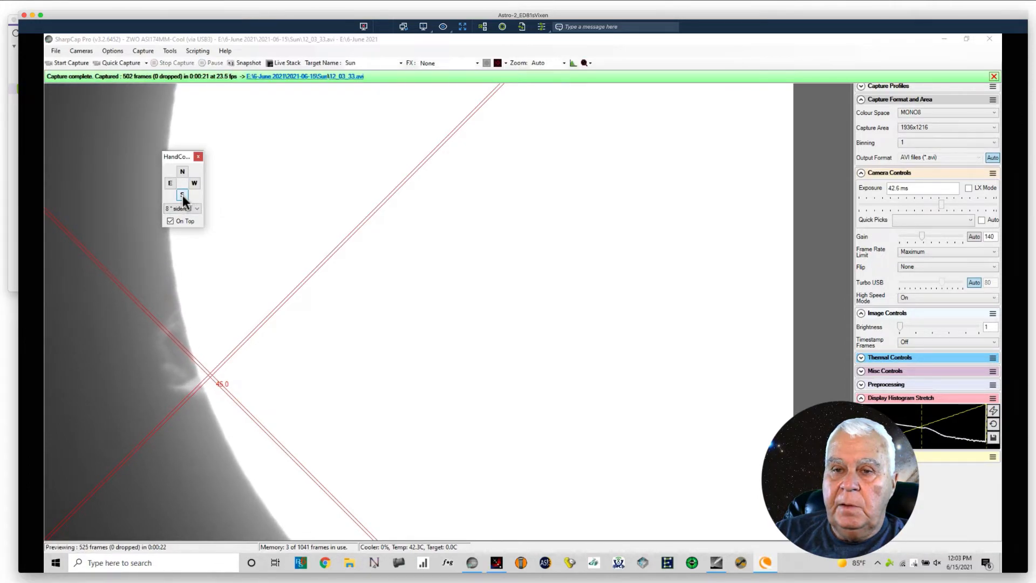
pyautogui.click(183, 195)
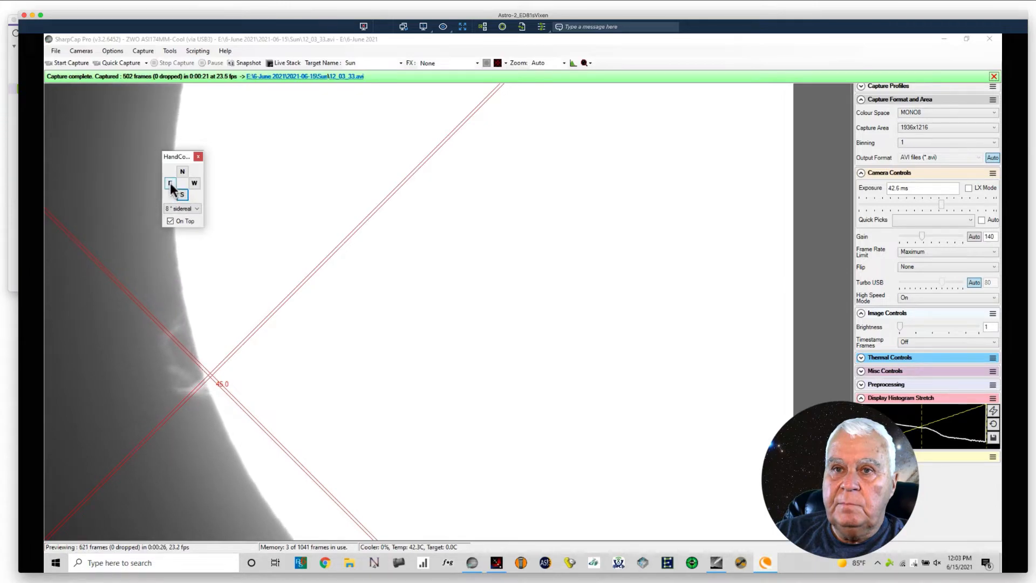
pyautogui.click(170, 183)
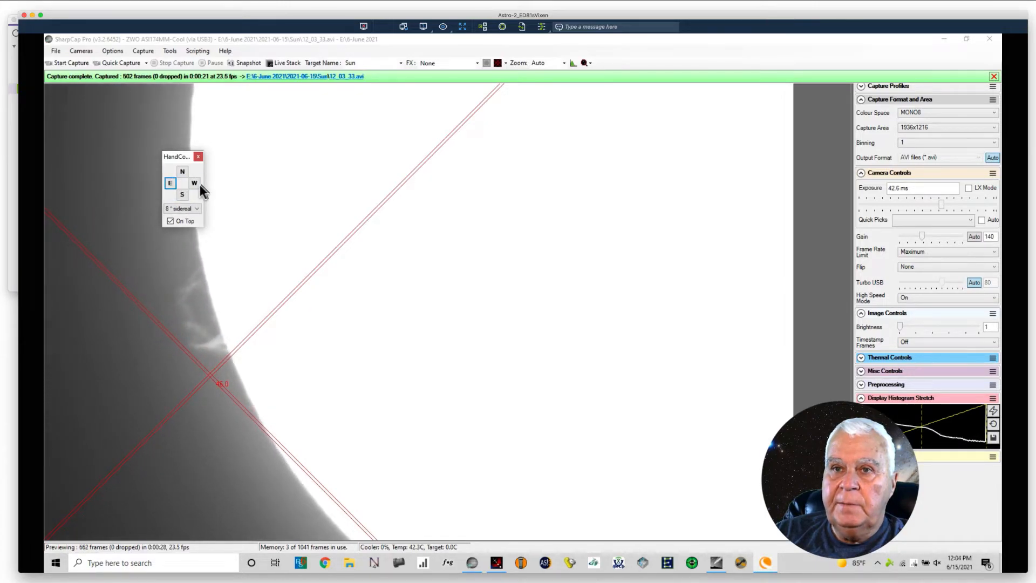
pyautogui.click(193, 184)
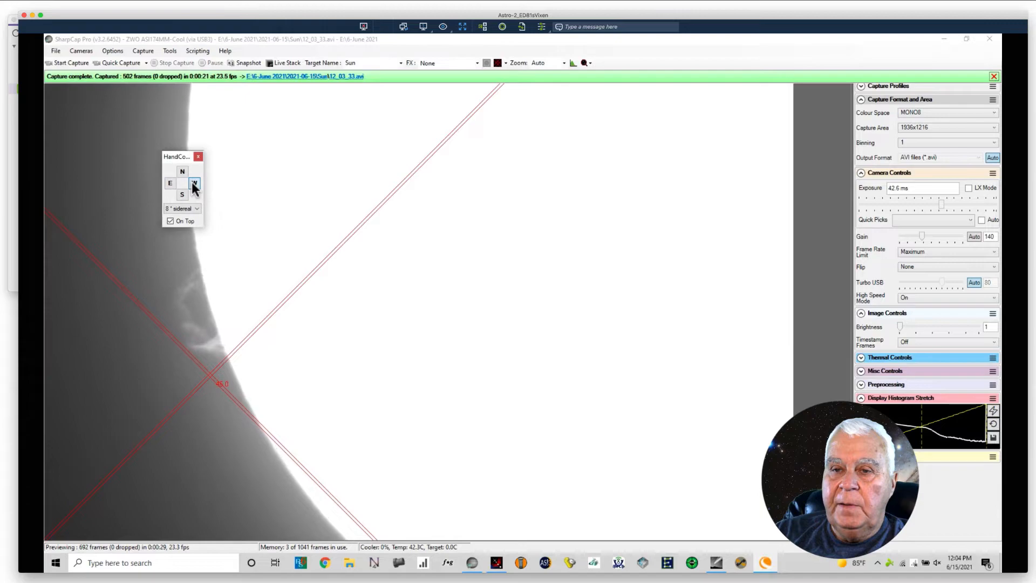
# Step: With the hand controller slowed to 4x sidereal, nudge the prominence's base west onto the reticle centre and record a 500-frame quick-capture video
pyautogui.click(195, 209)
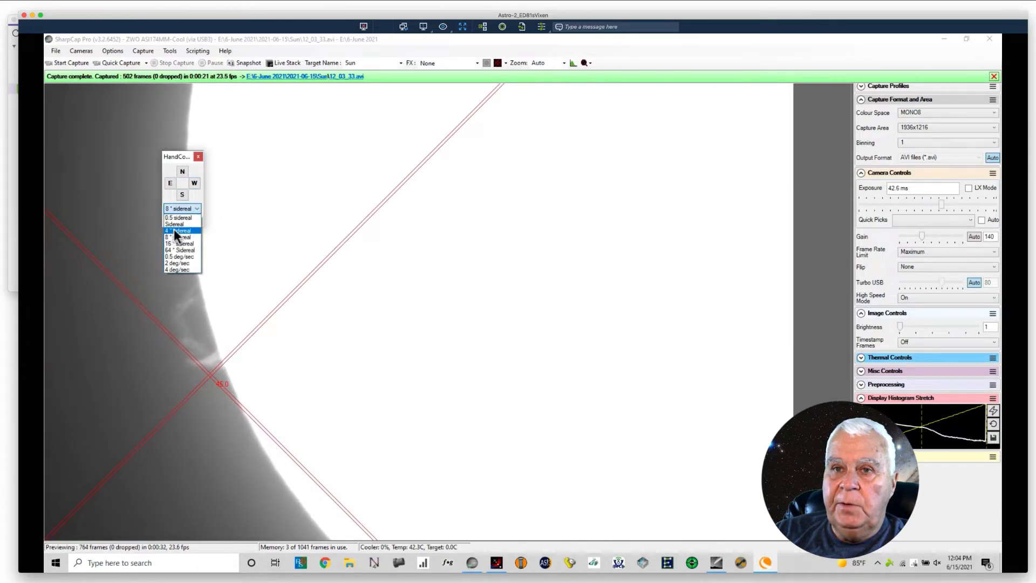
pyautogui.click(174, 230)
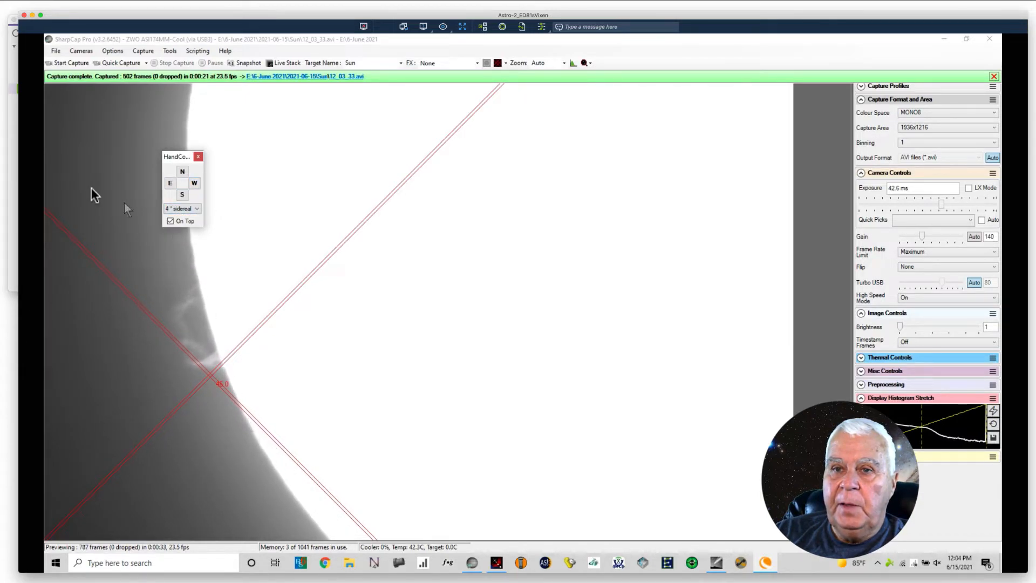
pyautogui.click(194, 184)
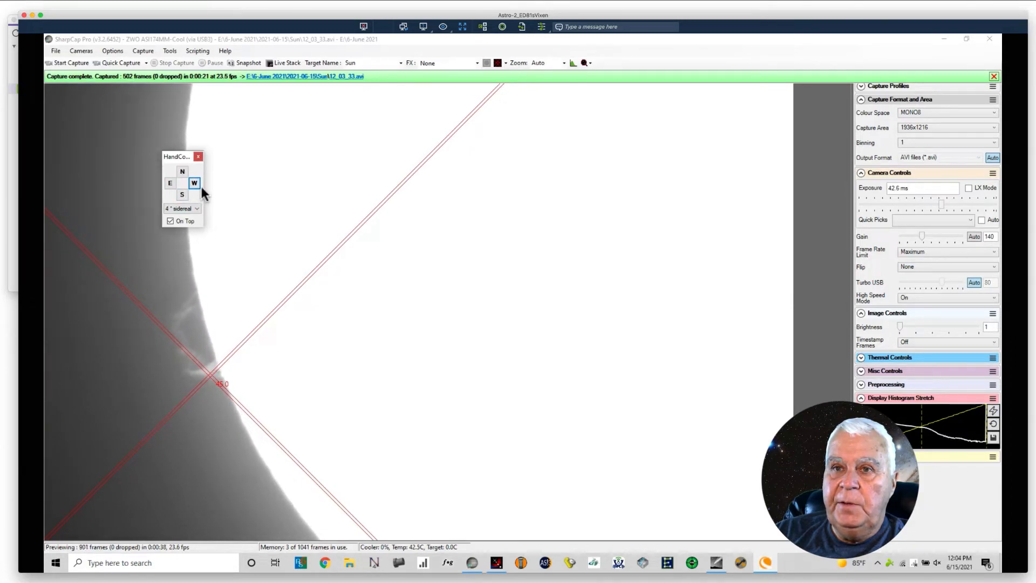
pyautogui.click(191, 184)
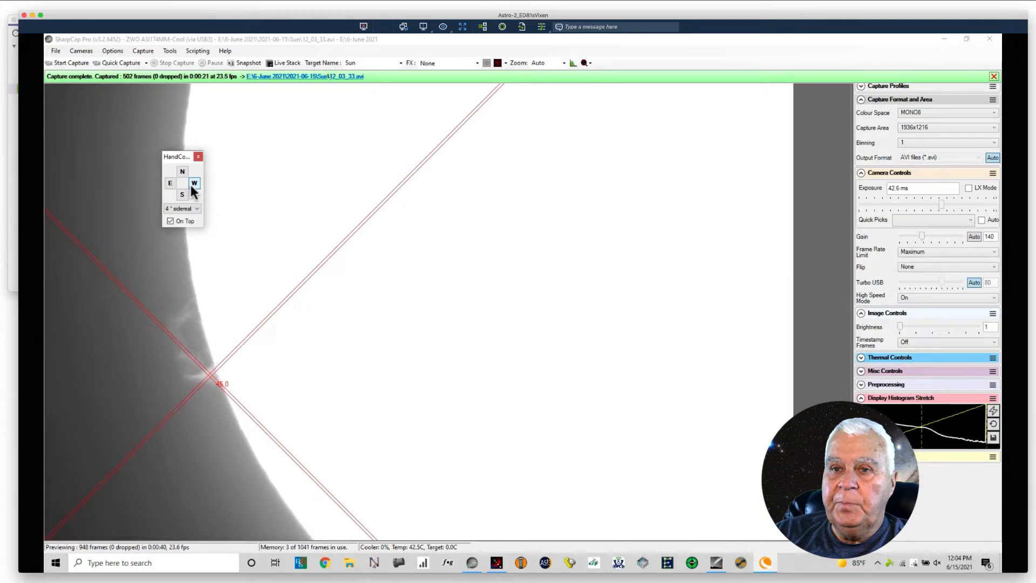
pyautogui.click(118, 63)
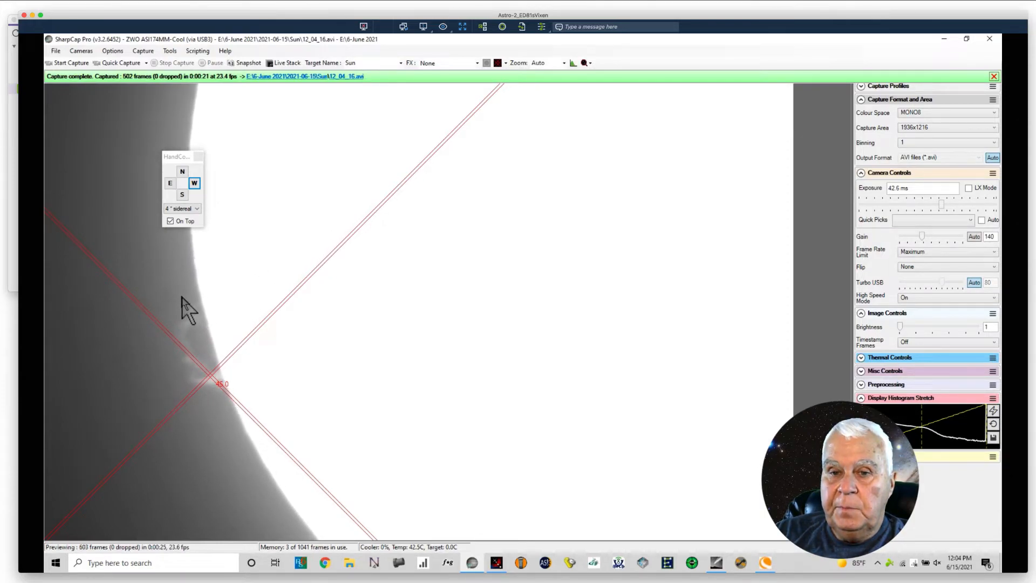
# Step: Recentre the prominence's base on the reticle using west, south and repeated north nudges, and record another quick-capture video
pyautogui.click(194, 182)
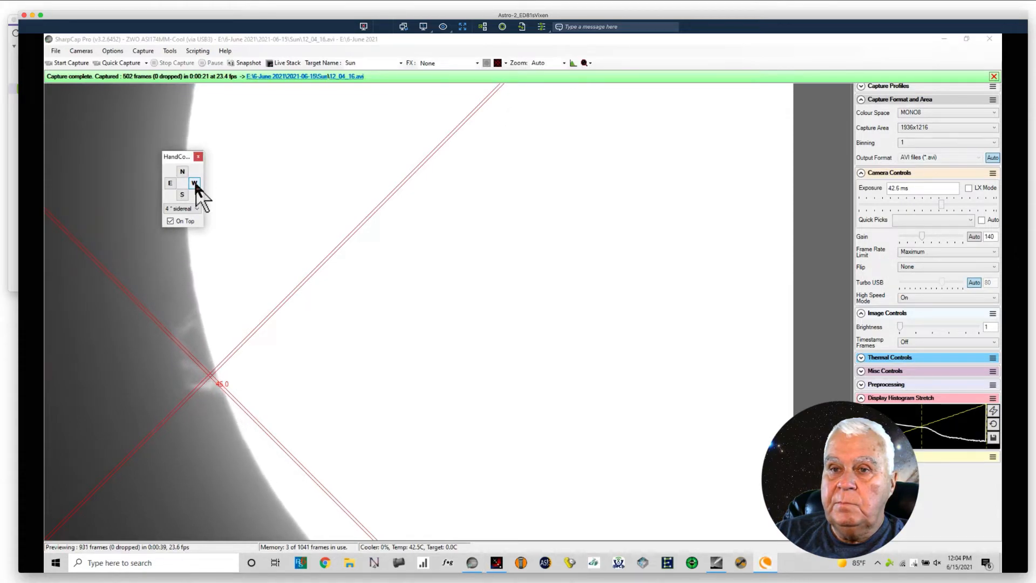
pyautogui.click(183, 193)
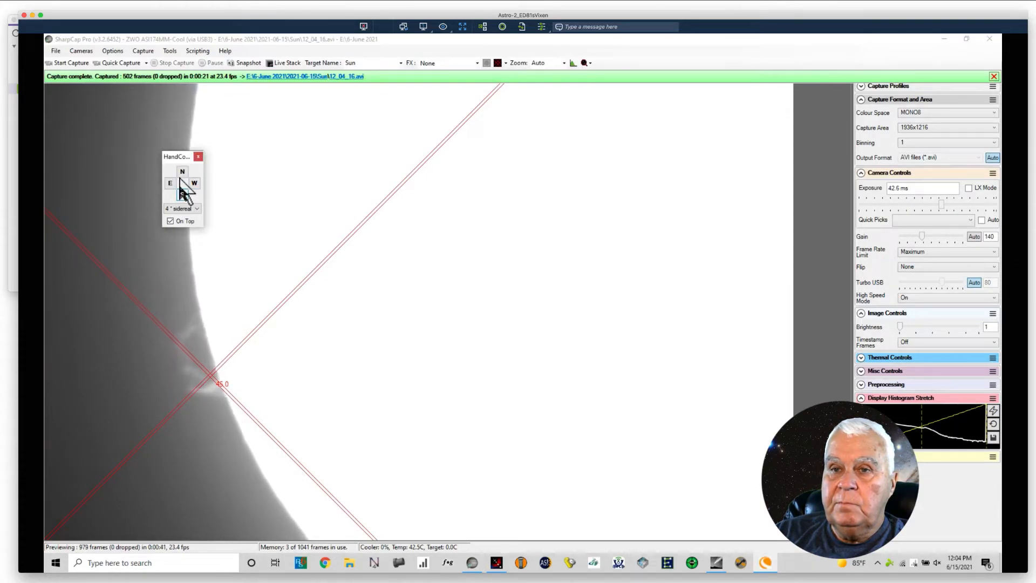
pyautogui.click(181, 173)
pyautogui.click(181, 173)
pyautogui.click(180, 174)
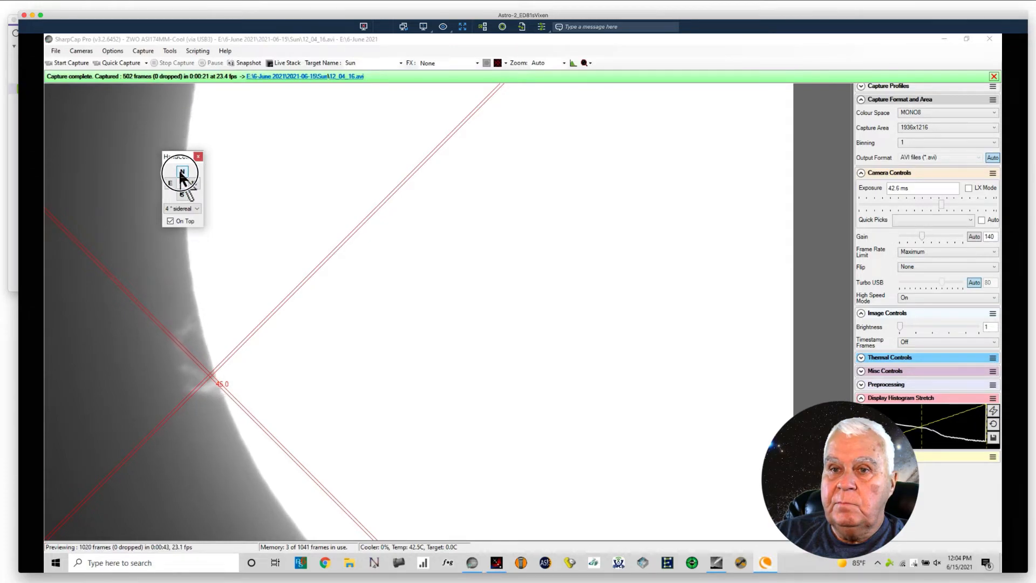
pyautogui.click(181, 173)
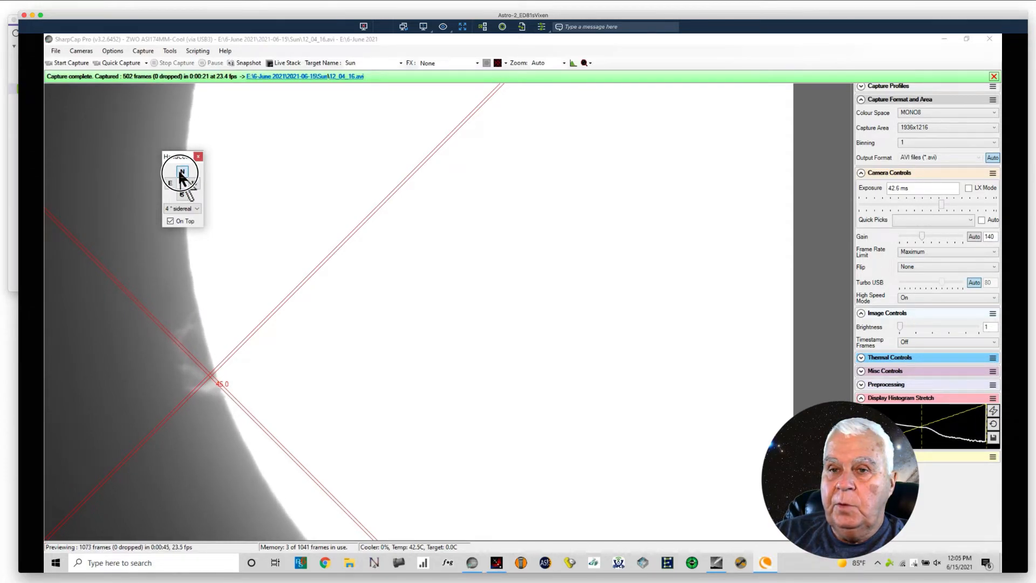
pyautogui.click(181, 174)
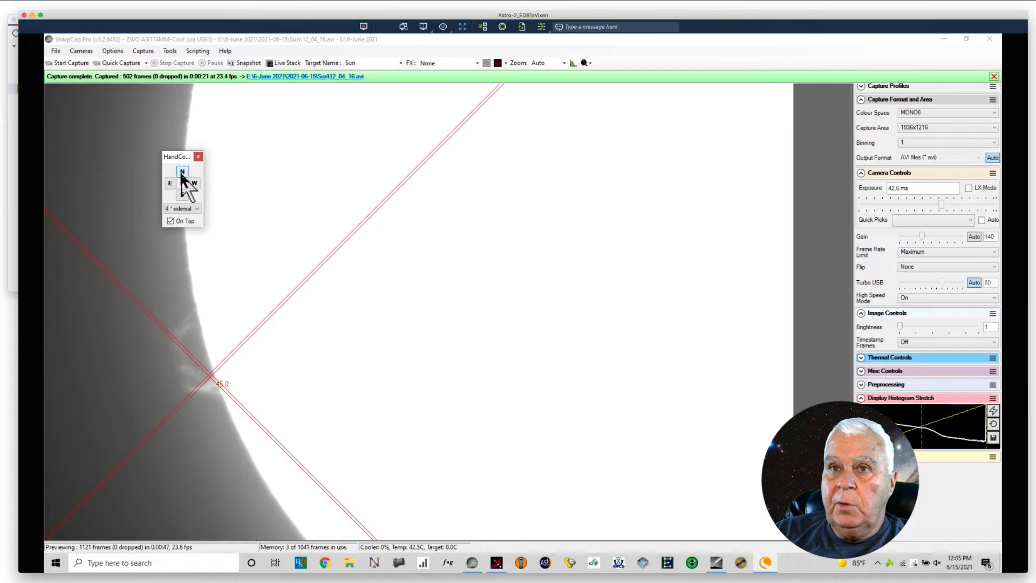
pyautogui.click(182, 174)
pyautogui.click(181, 174)
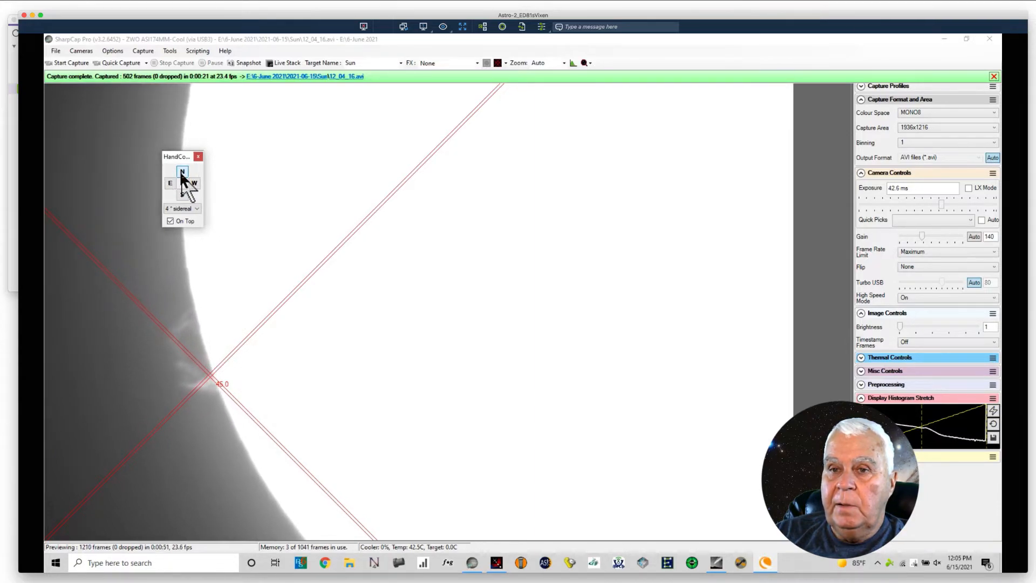
pyautogui.click(117, 63)
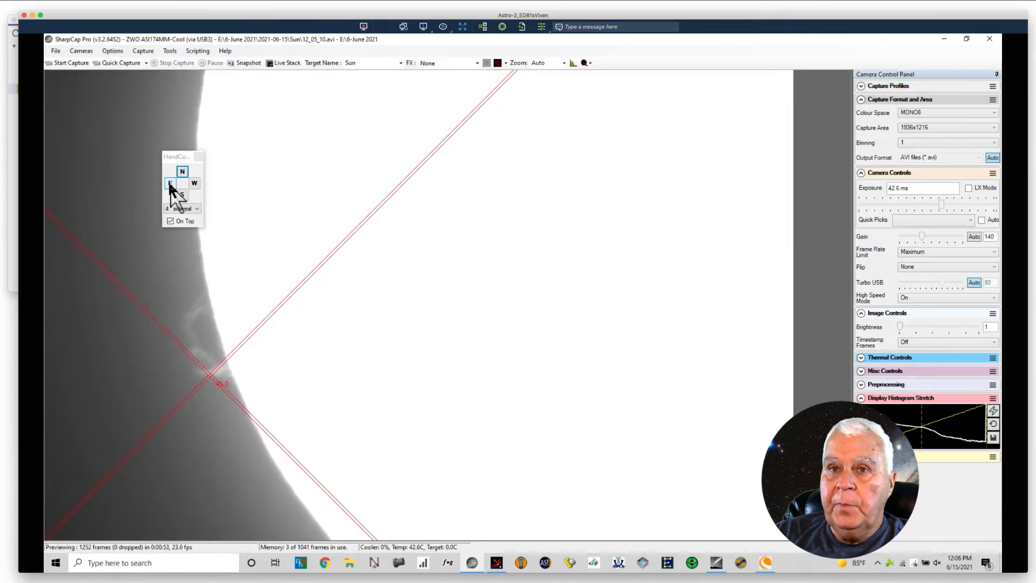
# Step: Bring the drifted prominence's base back to the reticle centre with one east, two west and repeated north nudges
pyautogui.click(170, 184)
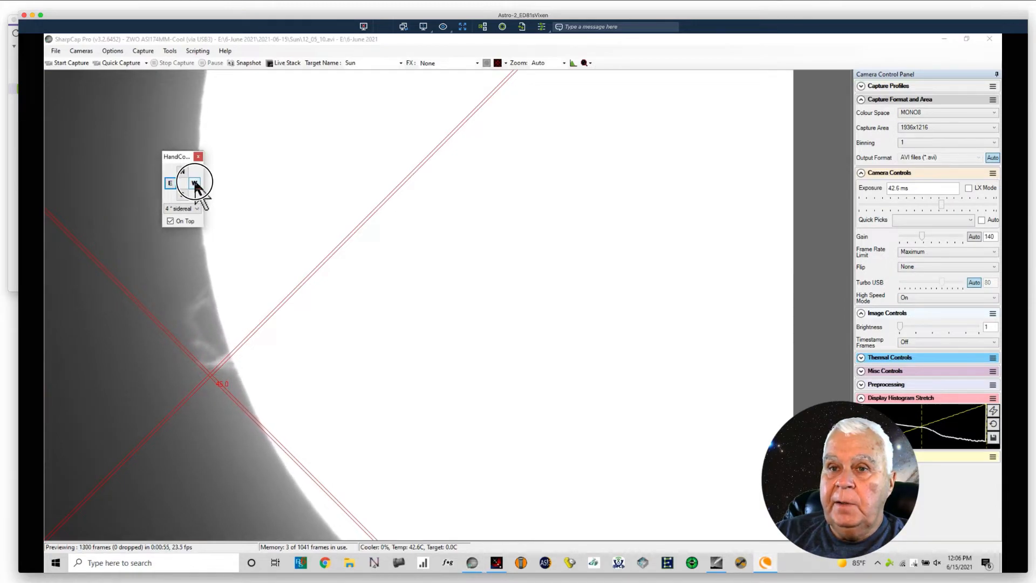
pyautogui.click(196, 184)
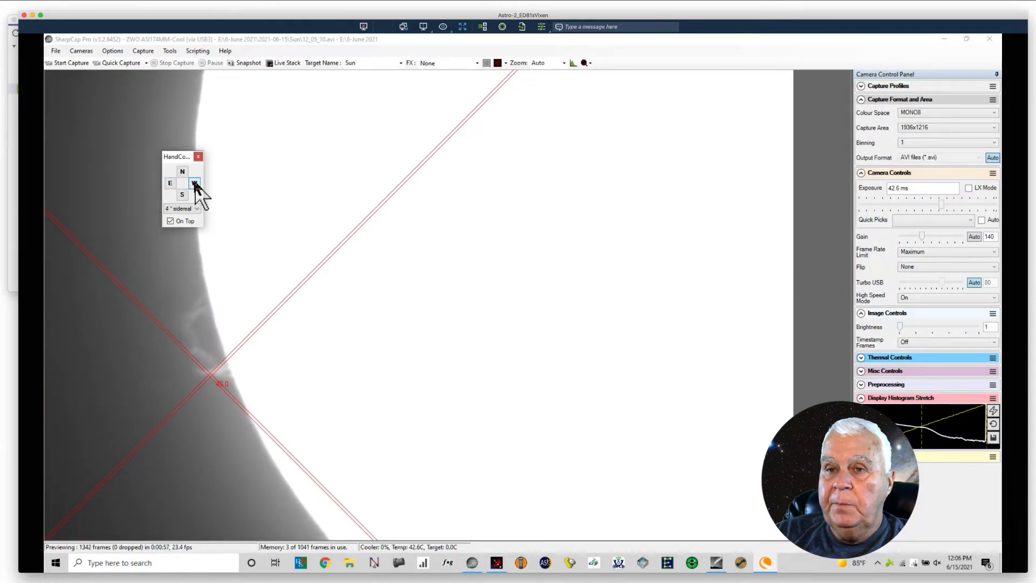
pyautogui.click(194, 184)
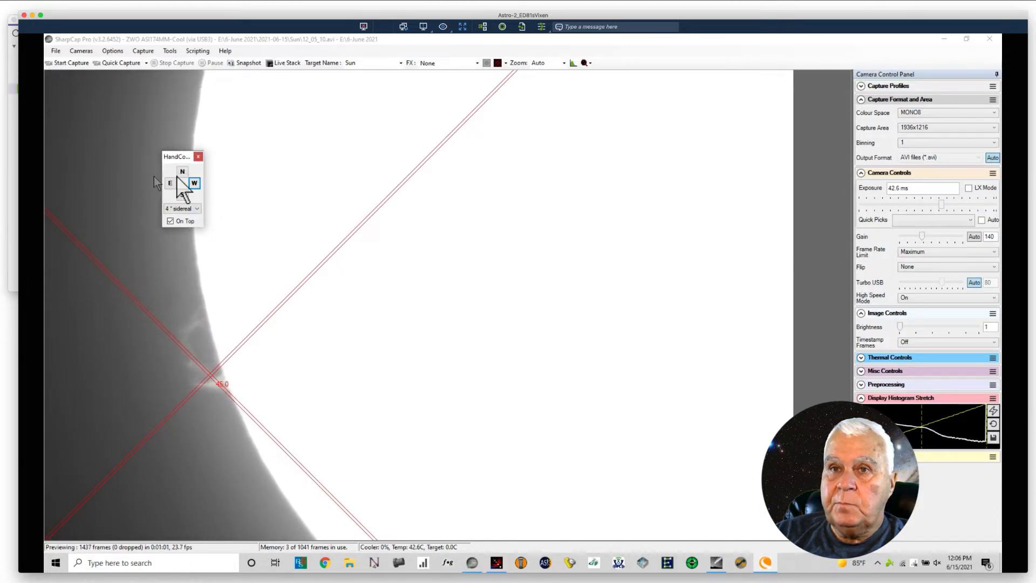
pyautogui.click(182, 172)
pyautogui.click(181, 173)
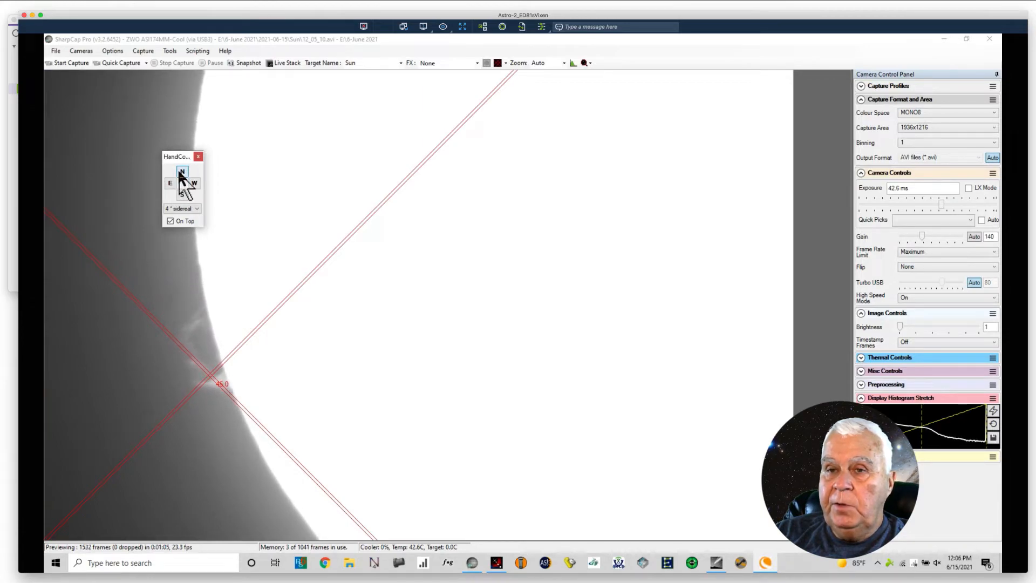
pyautogui.click(182, 173)
pyautogui.click(182, 172)
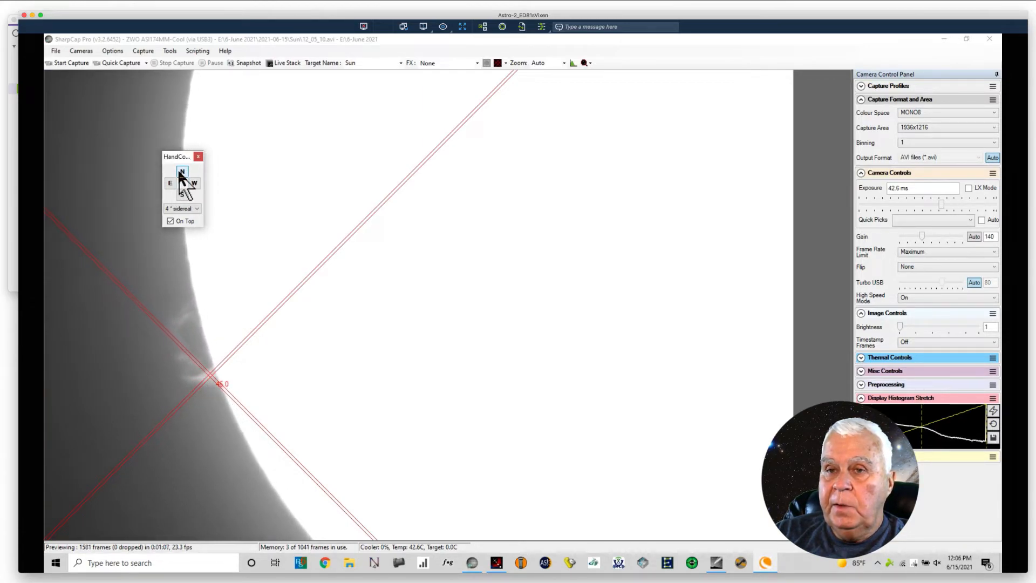
pyautogui.click(182, 173)
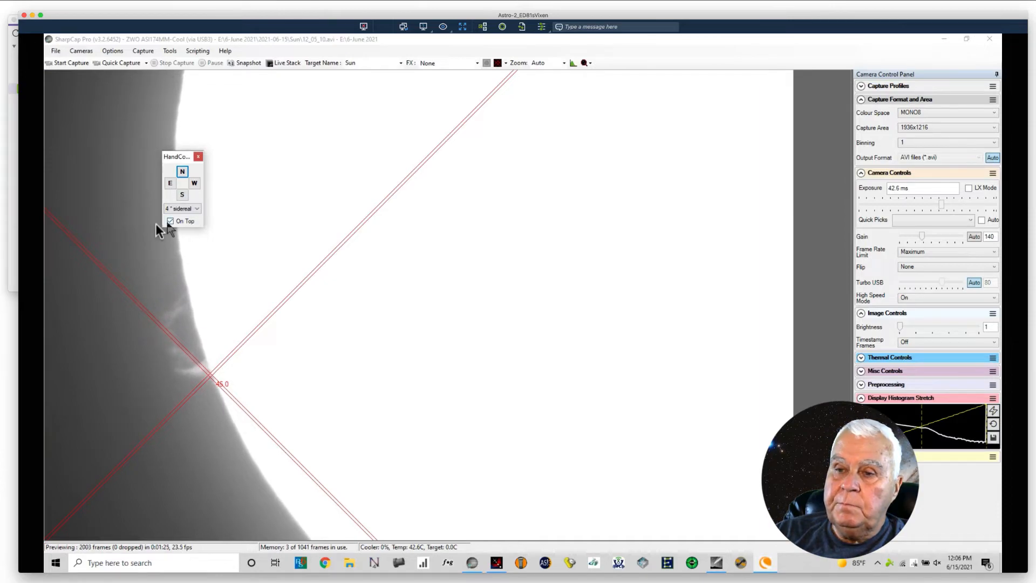
# Step: Nudge the mount south repeatedly at 4x sidereal to counter the drift and line up the solar limb with the reticle centre
pyautogui.click(183, 194)
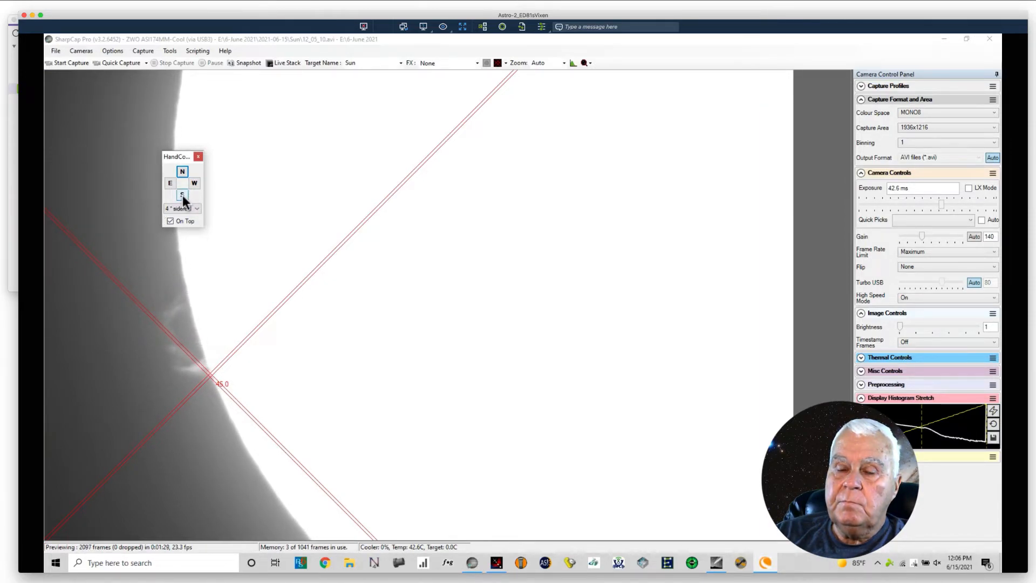
pyautogui.click(184, 198)
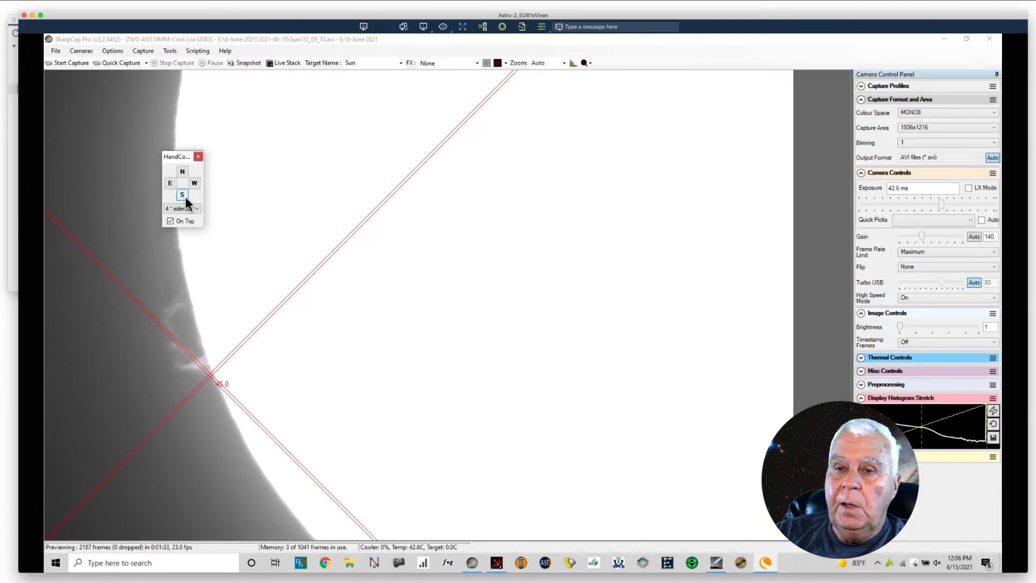
pyautogui.click(185, 196)
pyautogui.click(184, 196)
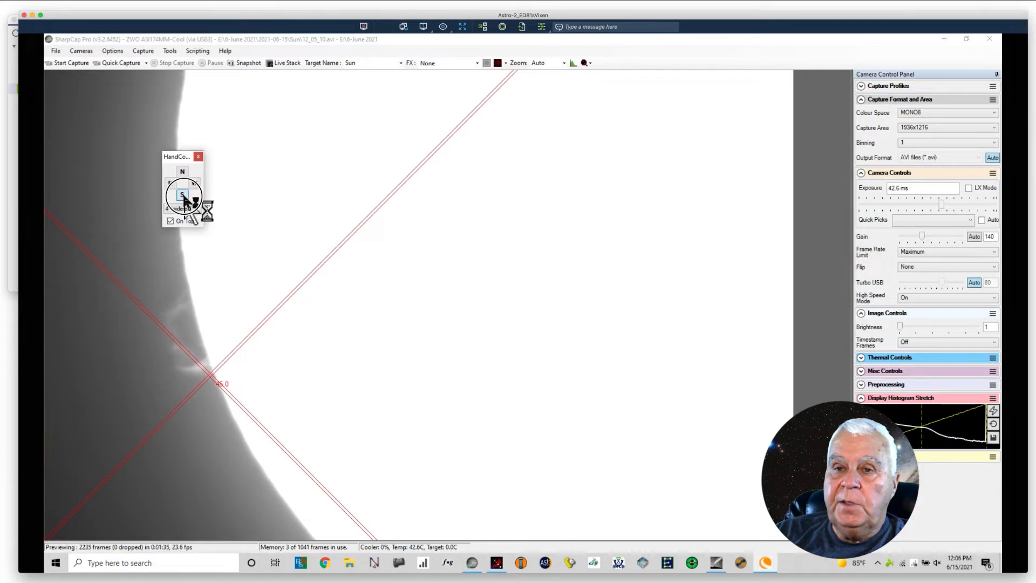
pyautogui.click(184, 196)
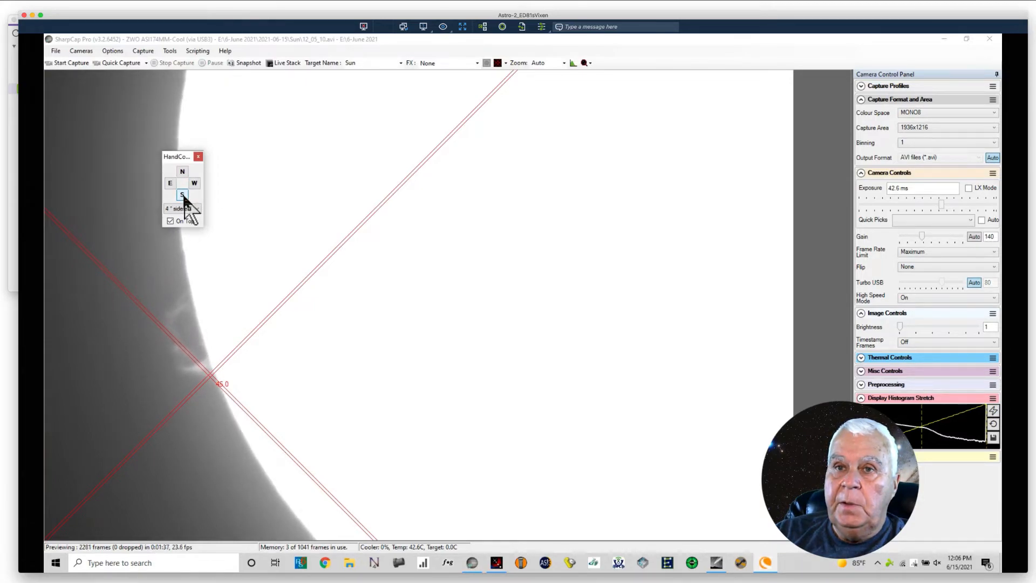
pyautogui.click(182, 196)
pyautogui.click(183, 195)
pyautogui.click(183, 195)
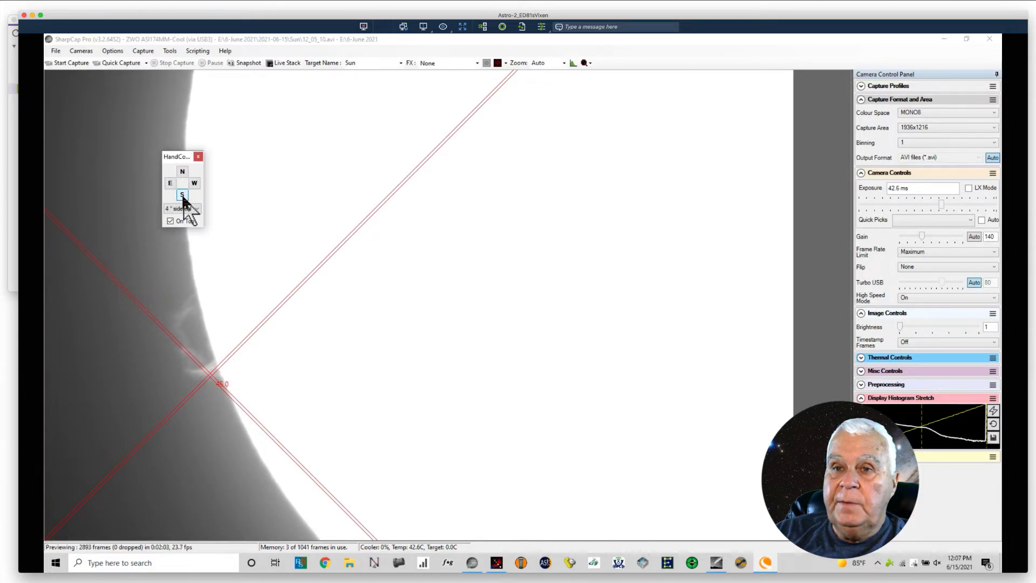
# Step: Nudge the mount south four times and east once at 4x sidereal to hold the prominence's base near the reticle centre
pyautogui.click(183, 196)
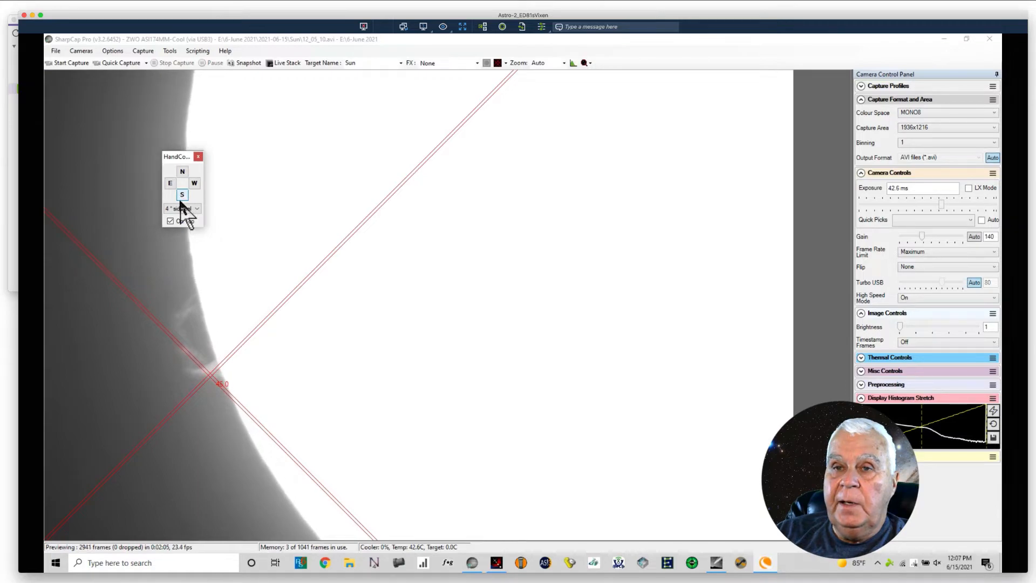
pyautogui.click(170, 184)
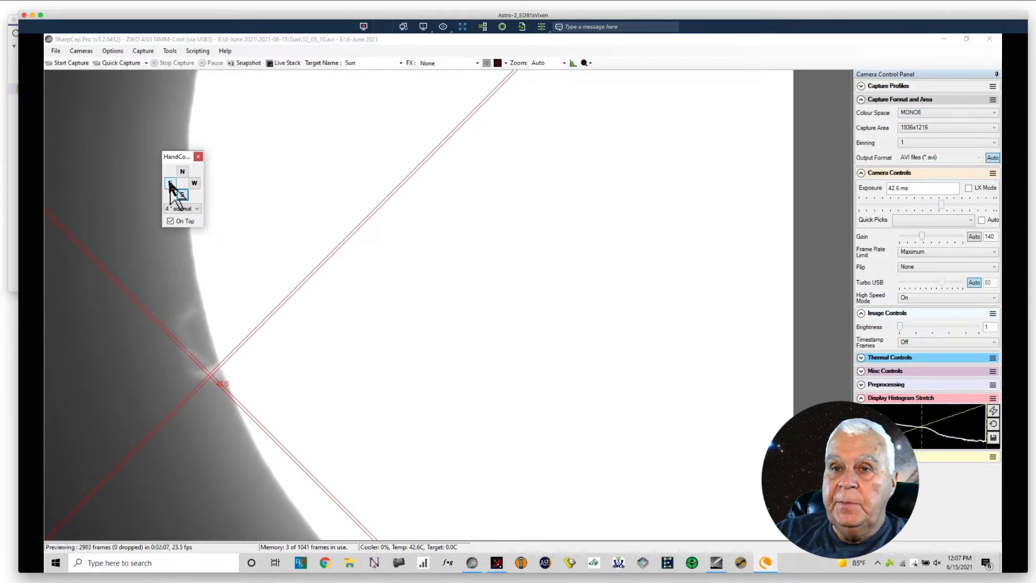
pyautogui.click(183, 197)
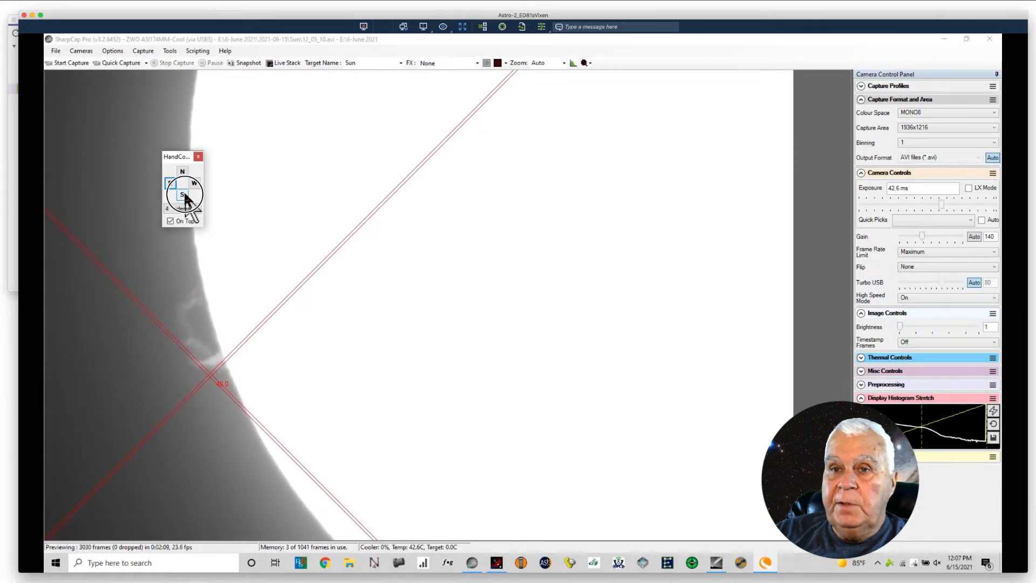
pyautogui.click(184, 194)
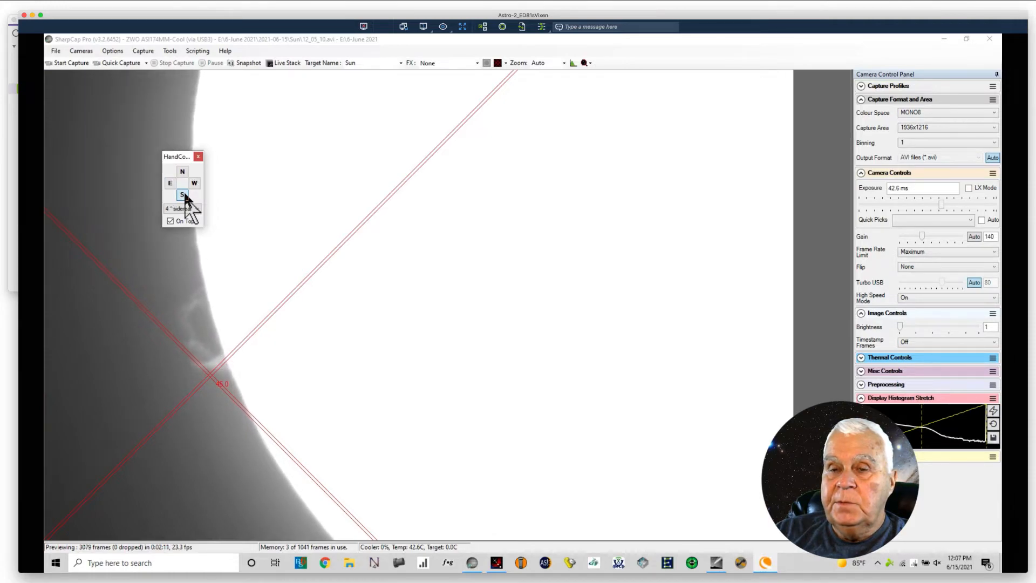
pyautogui.click(183, 197)
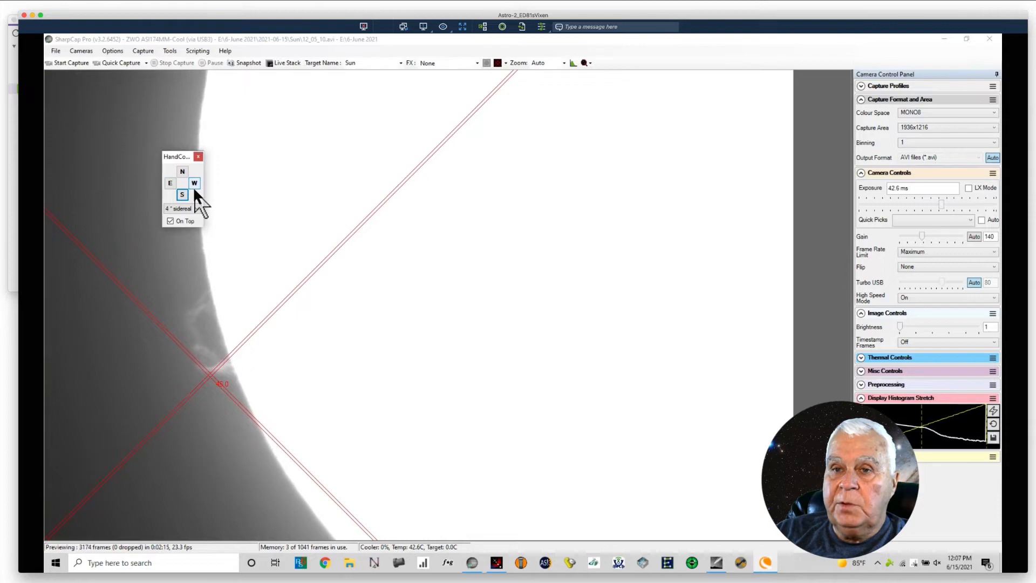
# Step: Fine-tune the prominence's alignment with the reticle using single west and north nudges, two south nudges, and an east-west pair
pyautogui.click(195, 185)
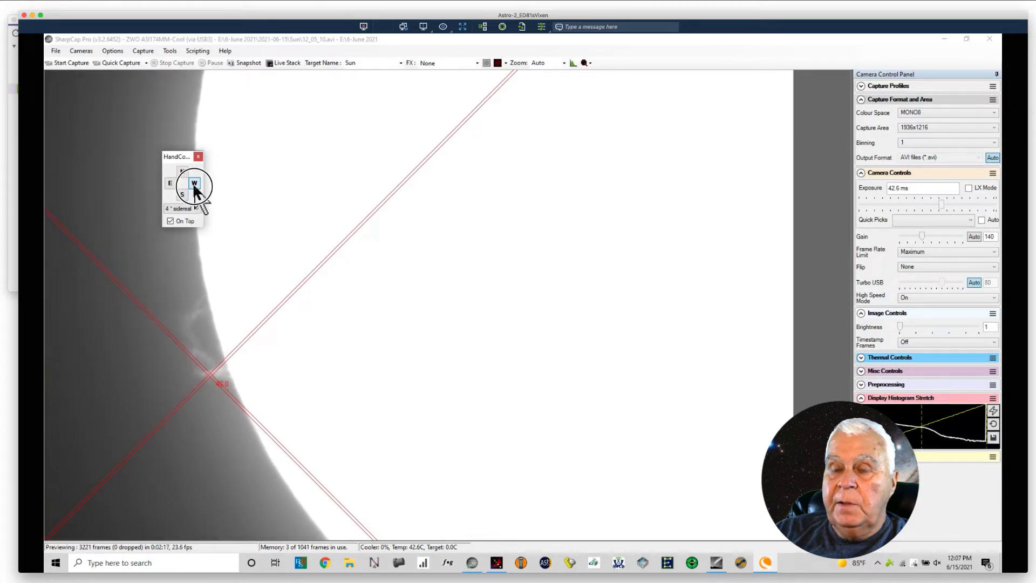
pyautogui.click(183, 172)
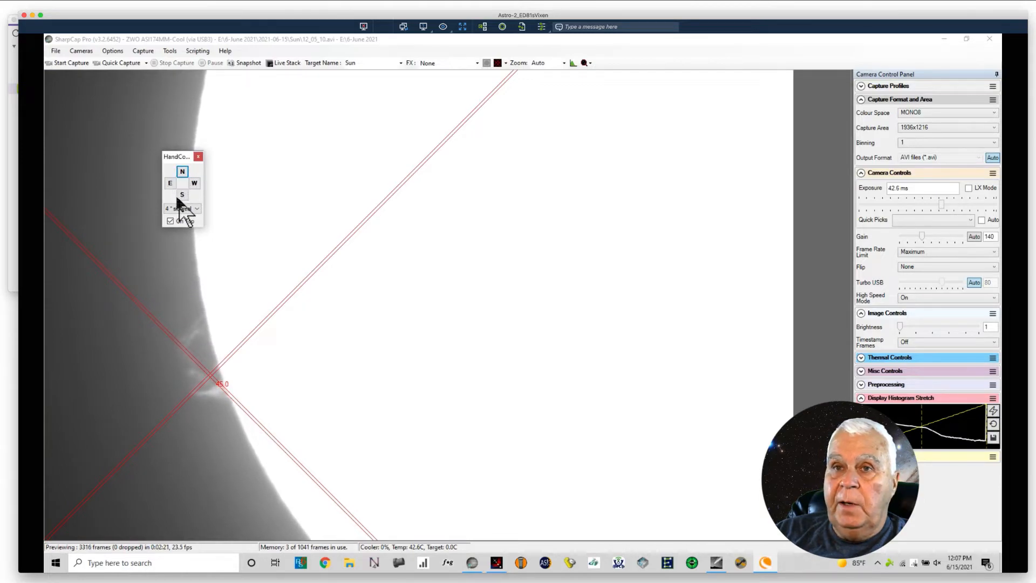
pyautogui.click(182, 196)
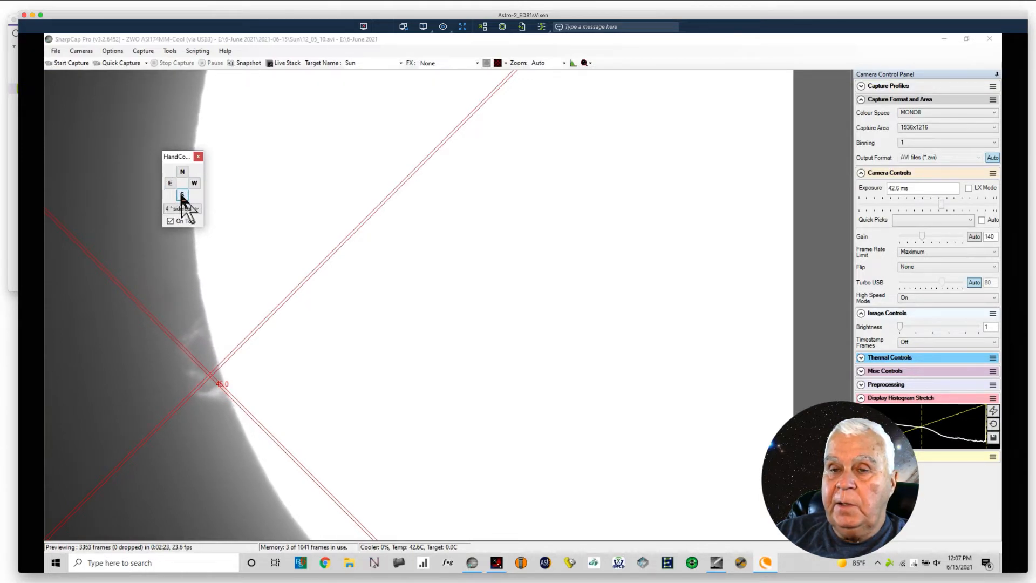
pyautogui.click(182, 196)
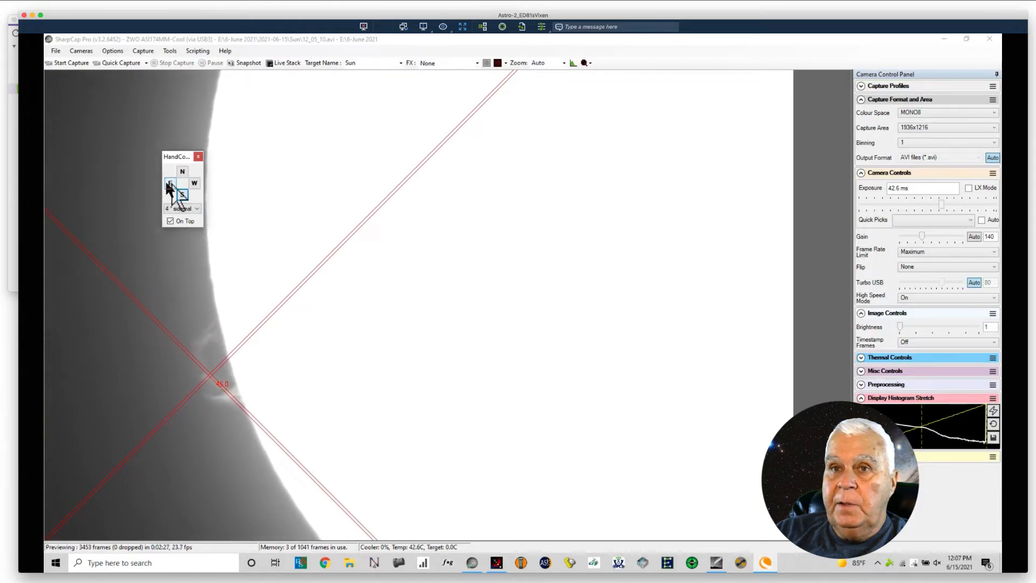
pyautogui.click(170, 183)
pyautogui.click(194, 183)
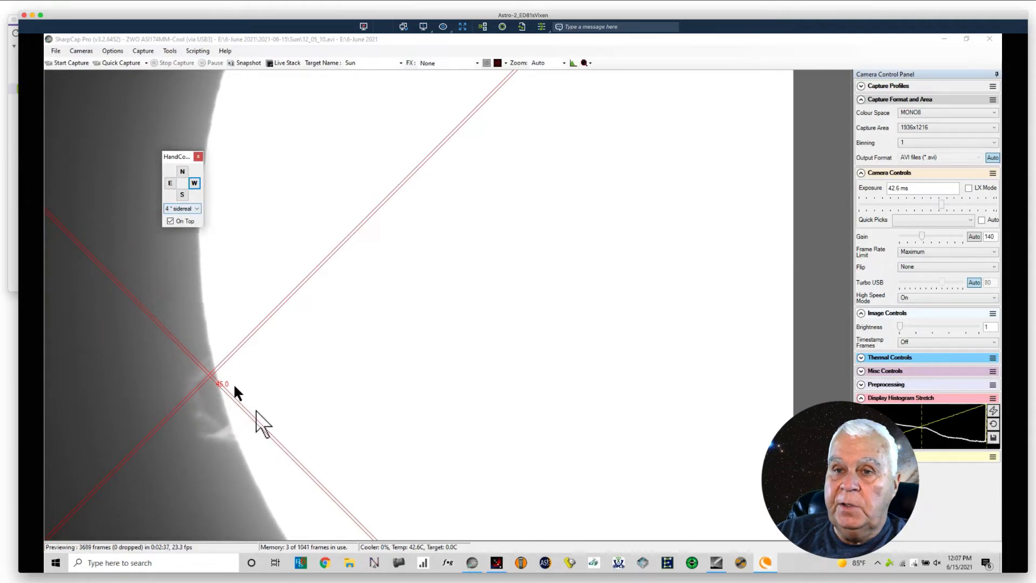
# Step: Move the mount away from the prominence with east, repeated north and west nudges until the solar disc fills most of the frame
pyautogui.click(169, 184)
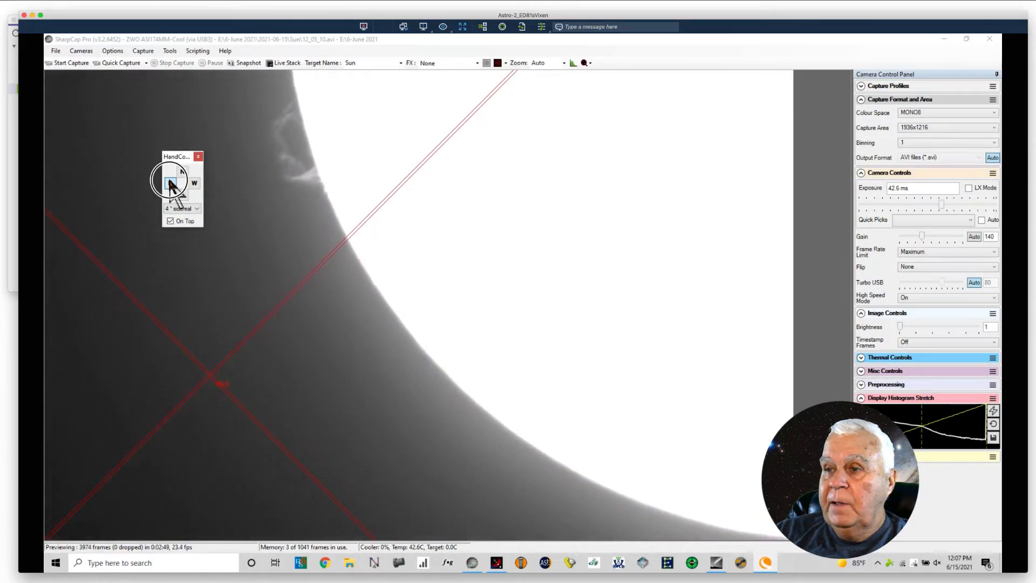
pyautogui.click(183, 173)
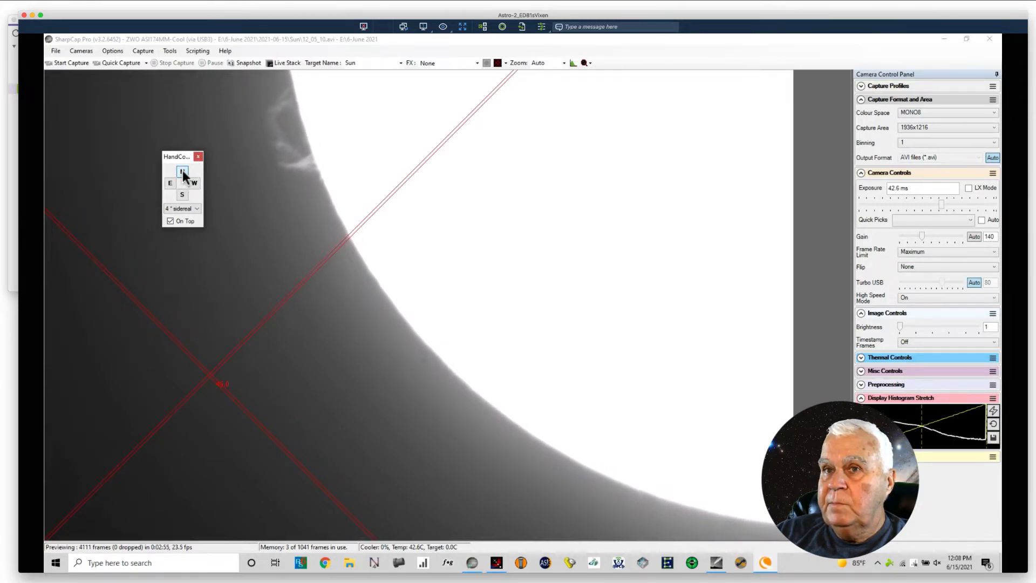
pyautogui.click(183, 172)
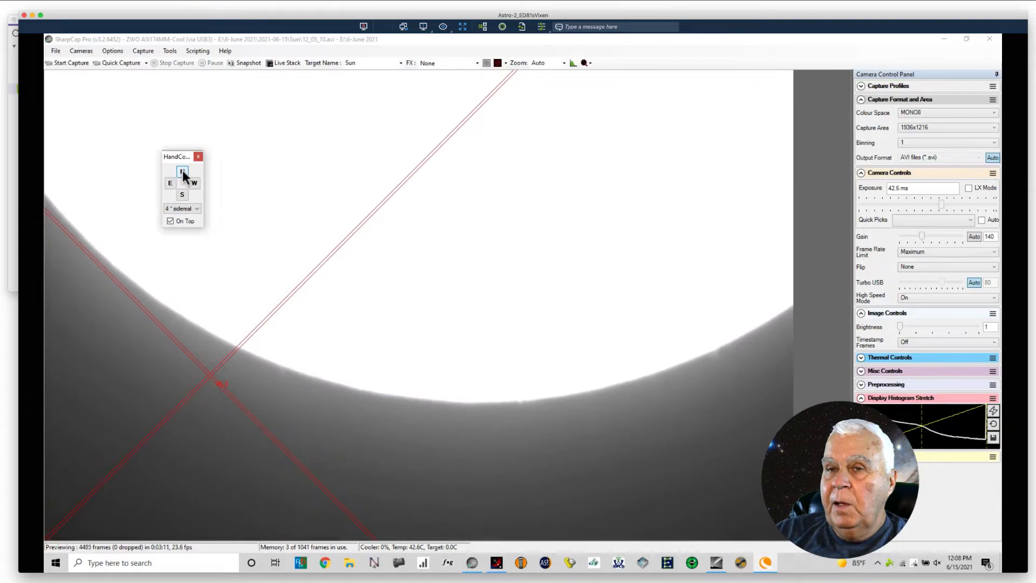
pyautogui.click(181, 173)
pyautogui.click(170, 184)
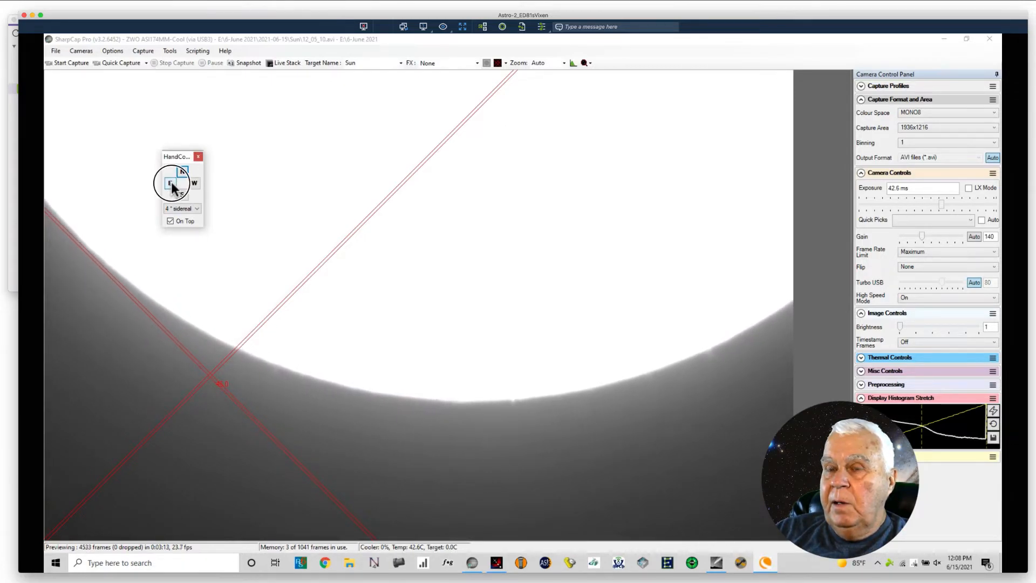
pyautogui.click(194, 184)
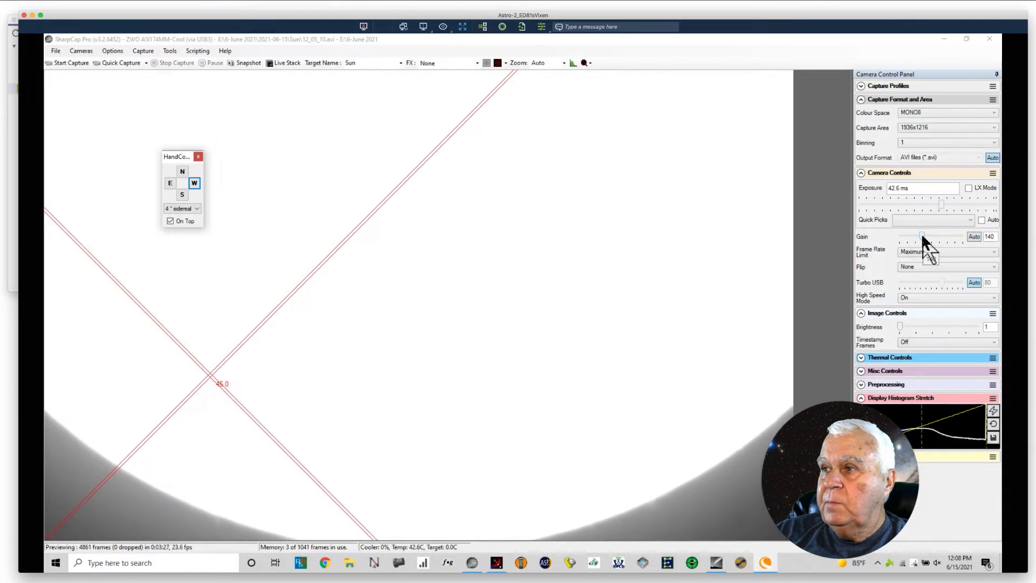
# Step: Lower the gain to 24 and the exposure to 25.3 ms to inspect the disc's surface
pyautogui.moveTo(922, 235); pyautogui.dragTo(902, 236)
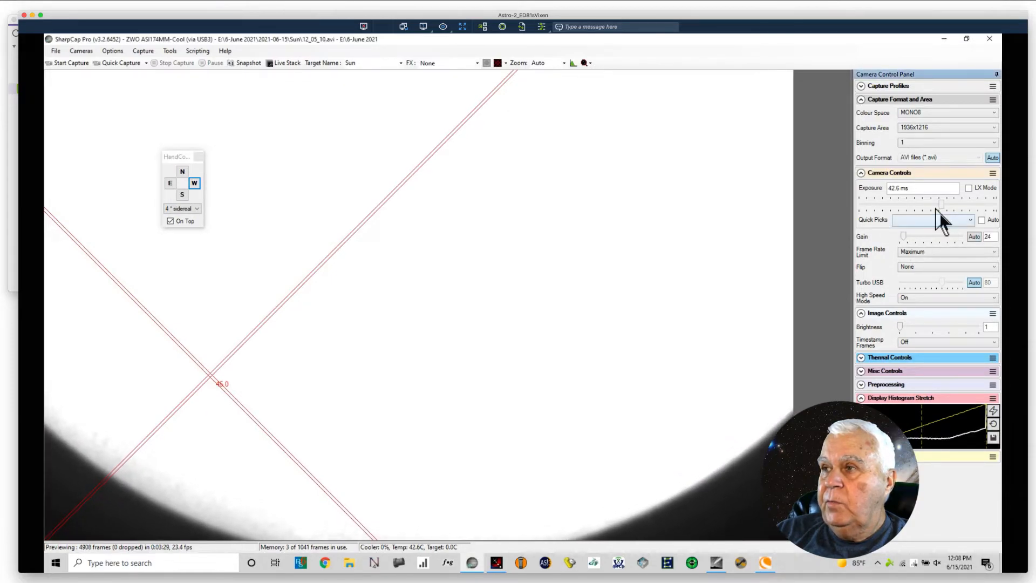
pyautogui.moveTo(940, 204)
pyautogui.mouseDown()
pyautogui.moveTo(912, 207)
pyautogui.moveTo(936, 210)
pyautogui.mouseUp()
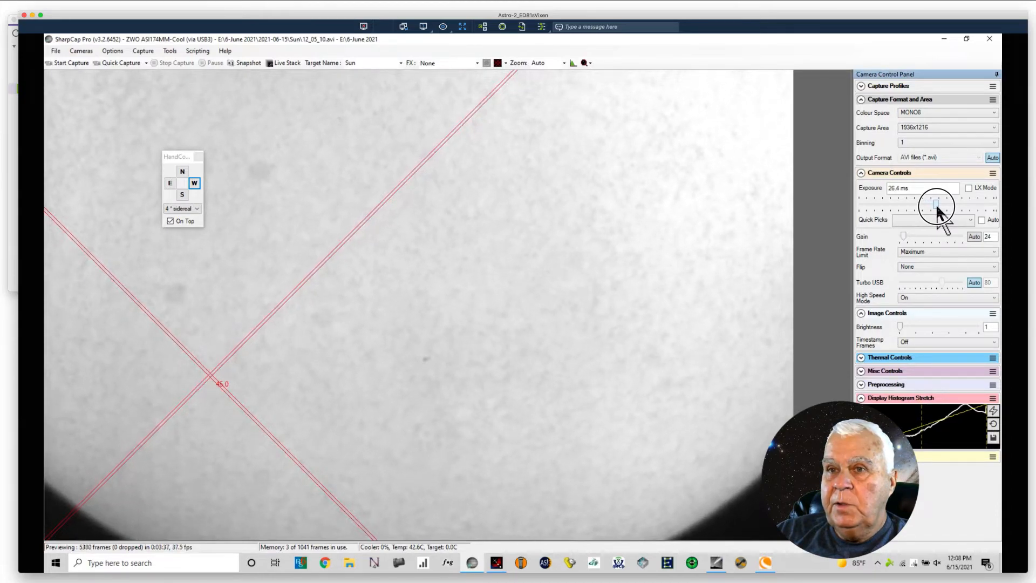
pyautogui.moveTo(937, 207); pyautogui.dragTo(936, 206)
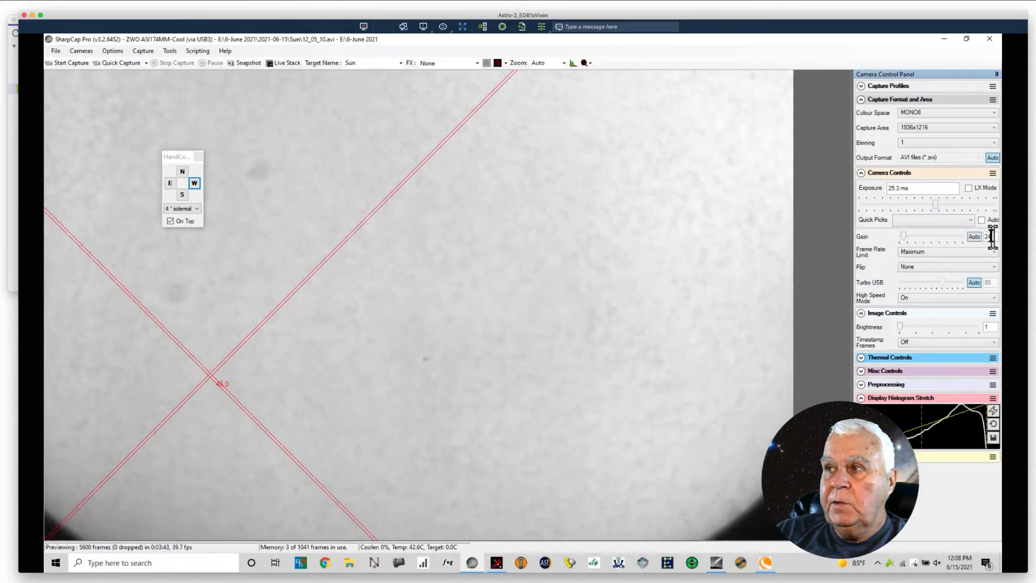
# Step: Set the gain to 140 and the exposure to 37.4 ms for viewing the limb
pyautogui.write('140')
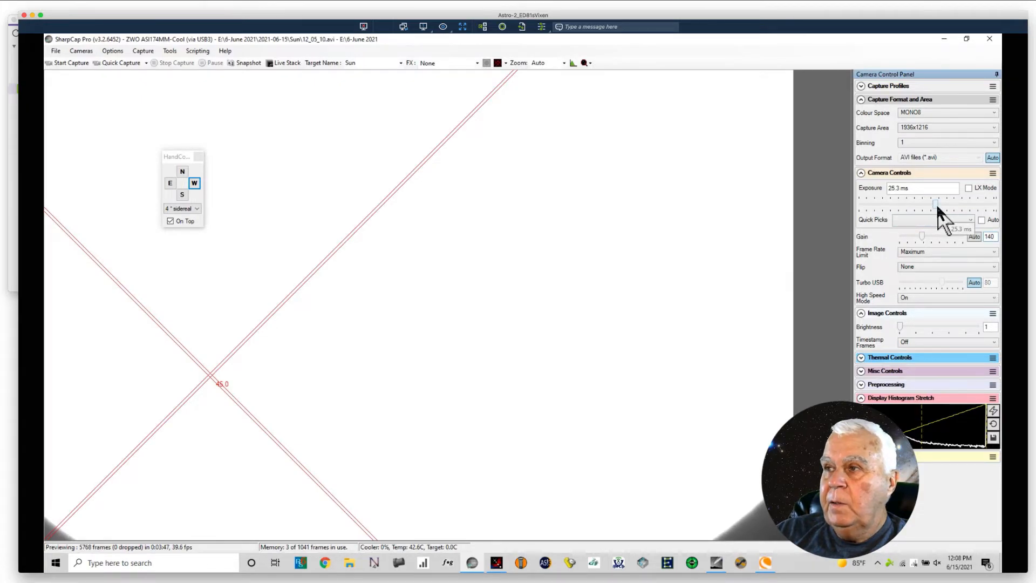
pyautogui.moveTo(935, 205); pyautogui.dragTo(940, 206)
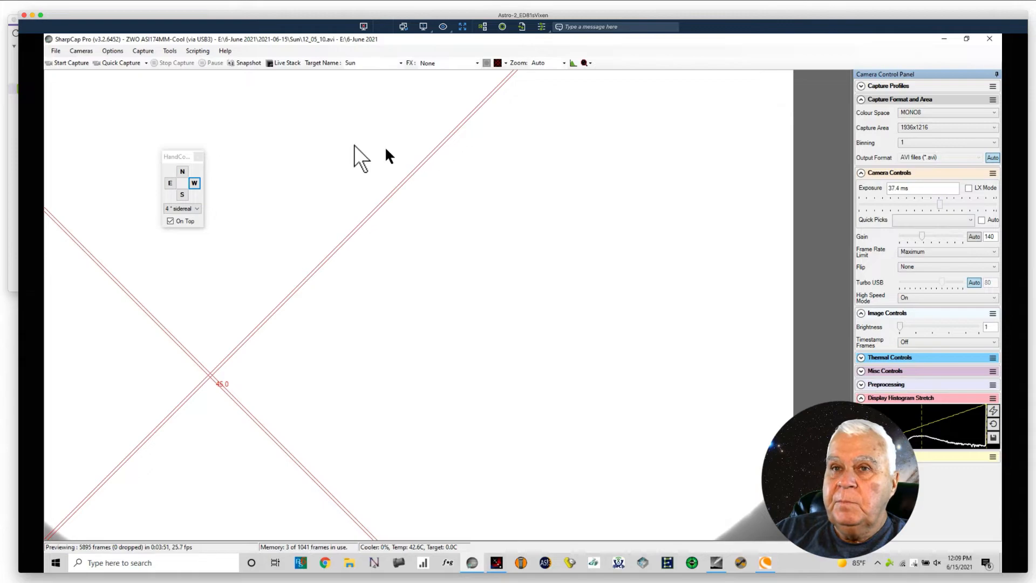
# Step: Move the mount with south, west, east and north nudges to bring the Sun's opposite limb into the frame
pyautogui.click(184, 196)
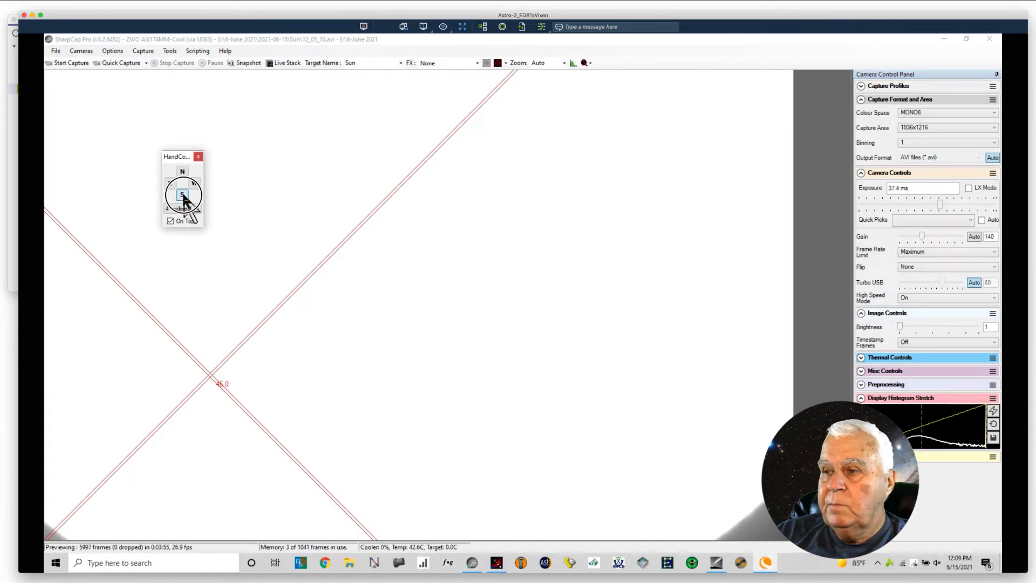
pyautogui.click(196, 184)
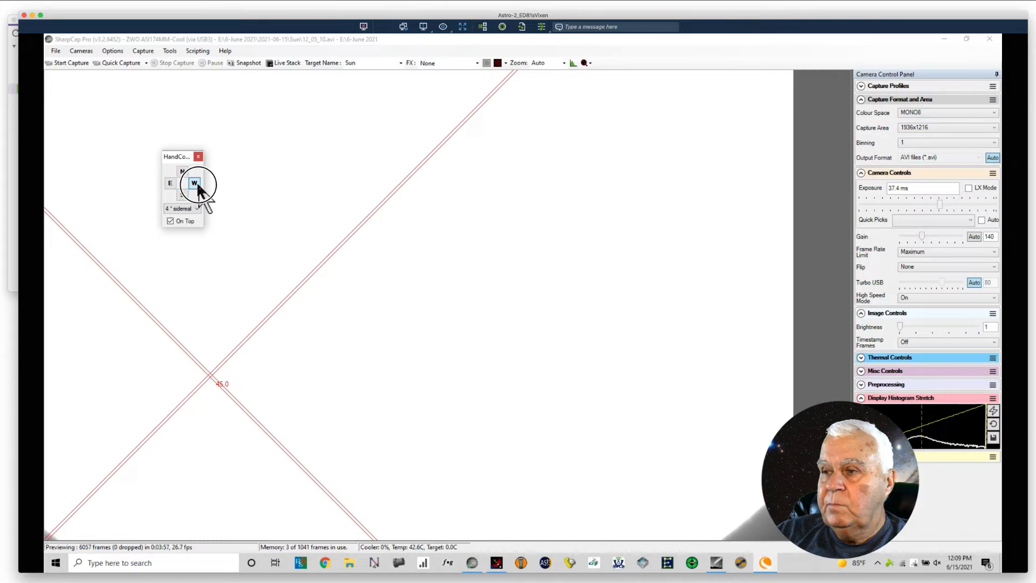
pyautogui.click(195, 185)
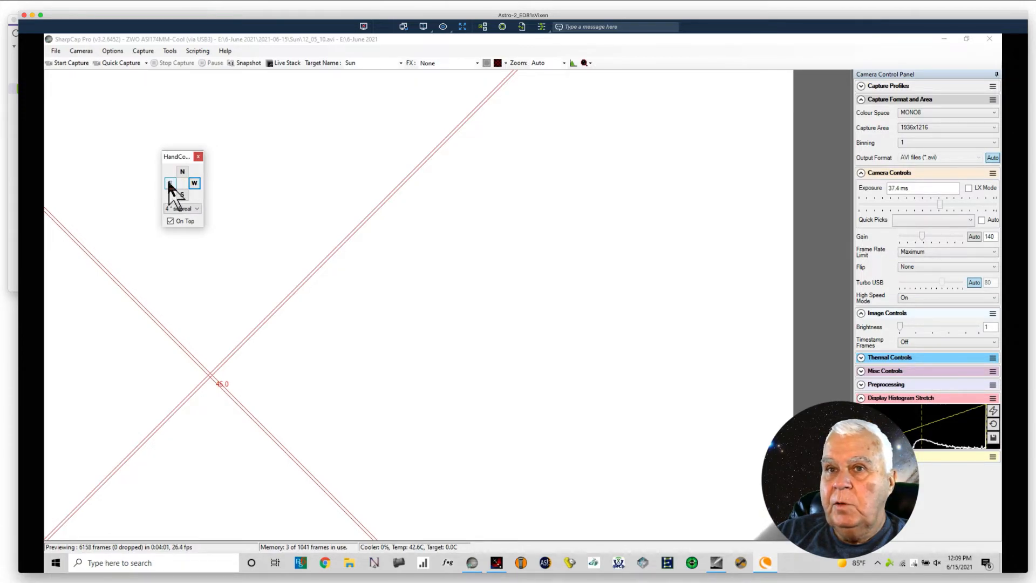
pyautogui.click(170, 184)
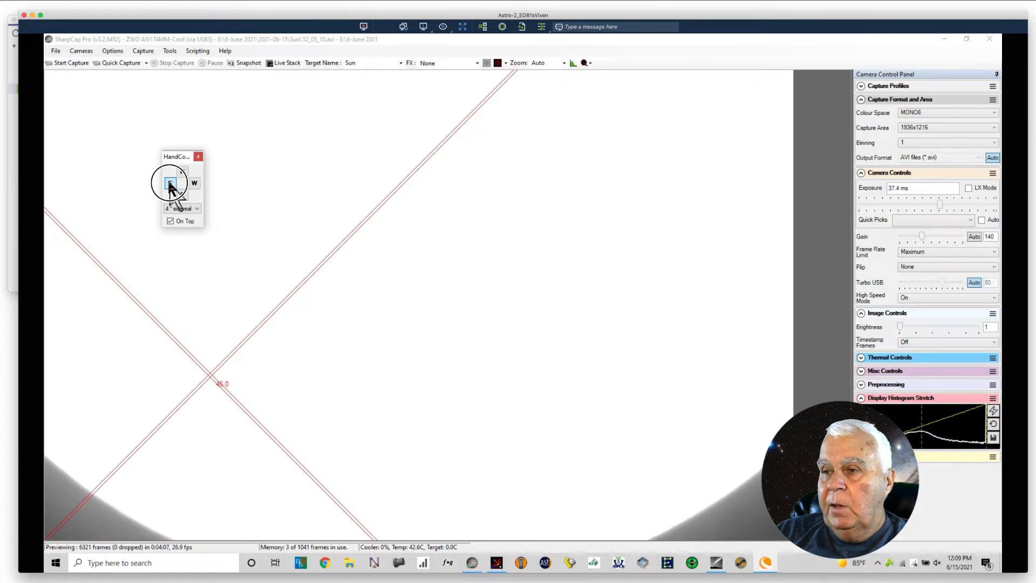
pyautogui.click(183, 171)
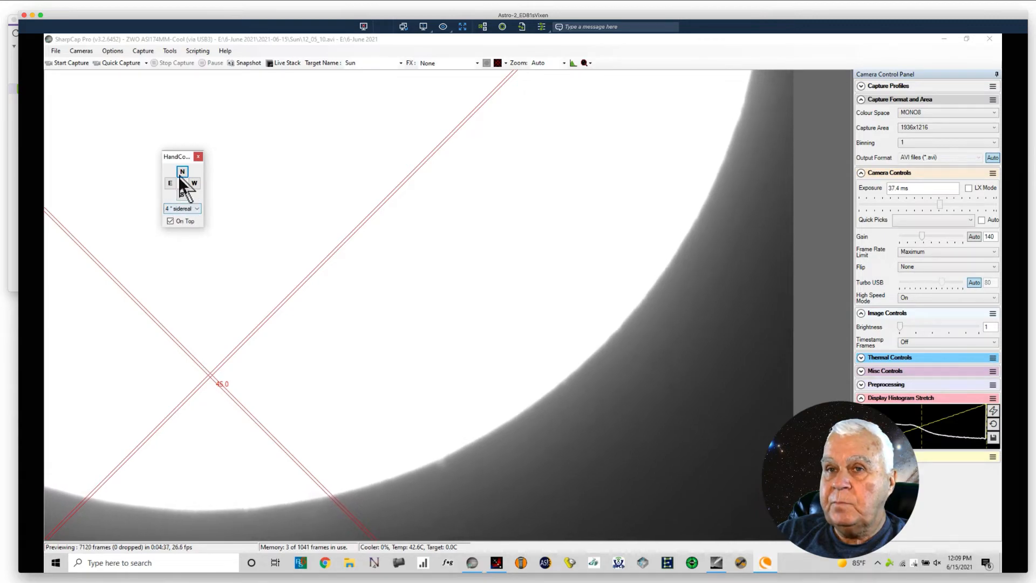
pyautogui.click(182, 195)
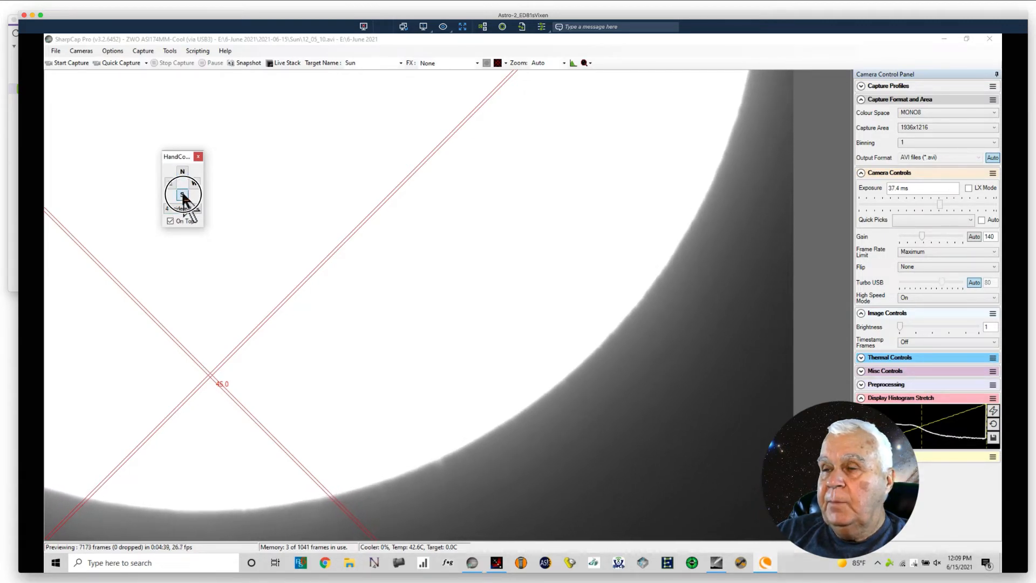
pyautogui.click(182, 195)
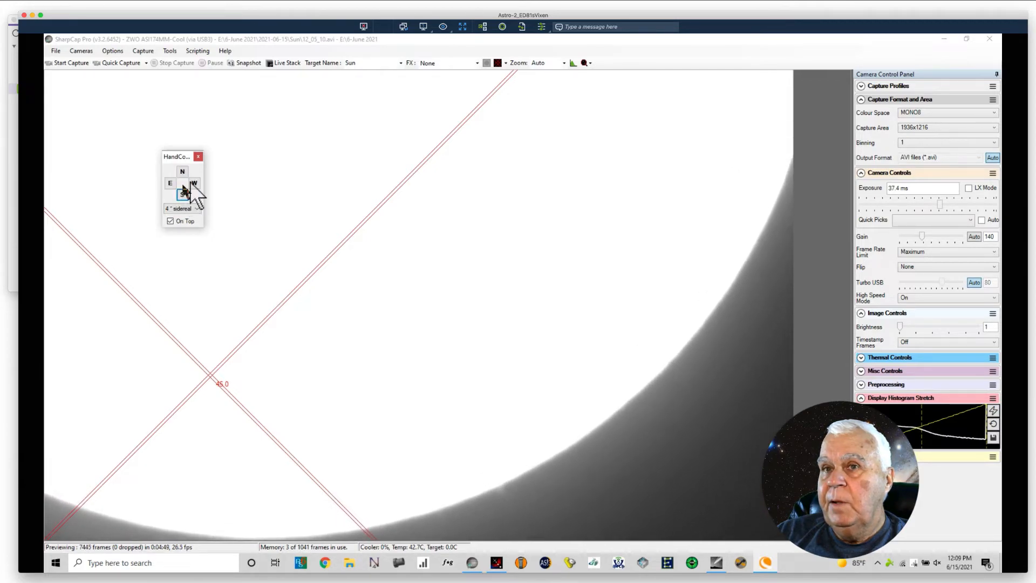
# Step: Follow the limb with repeated west nudges to the spiky prominence, and settle its position with alternating east and west nudges
pyautogui.click(194, 184)
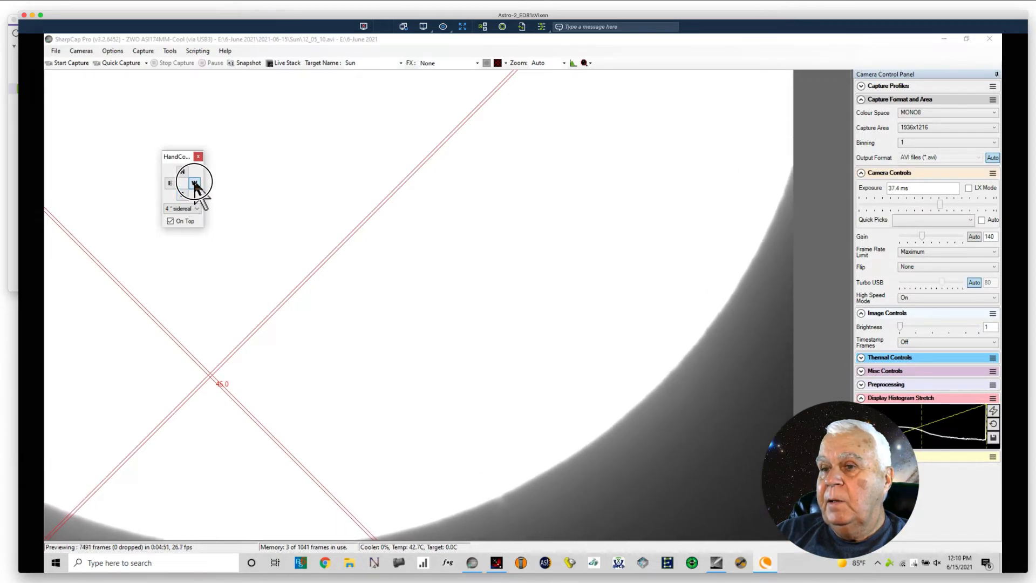
pyautogui.click(195, 184)
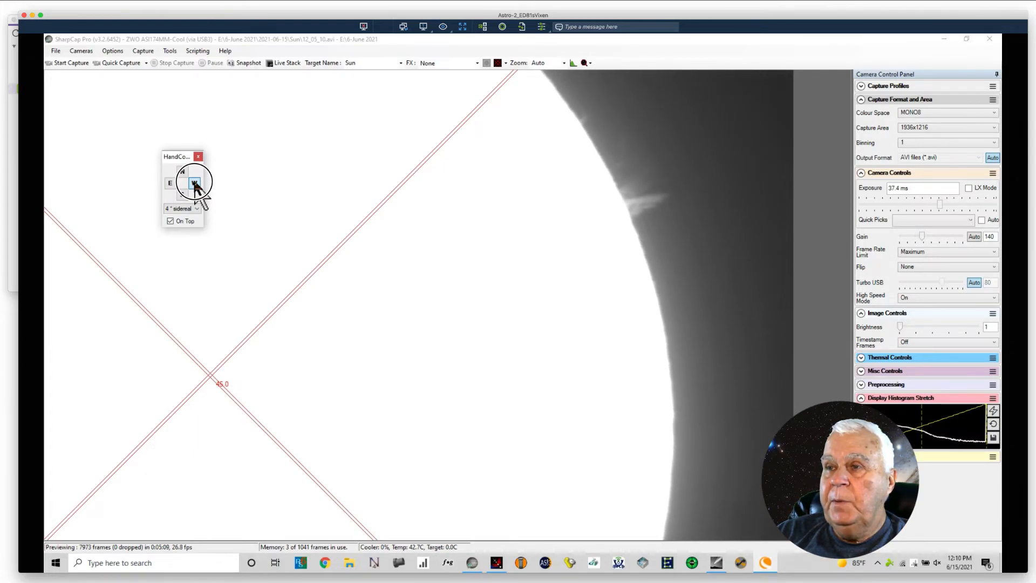
pyautogui.click(194, 184)
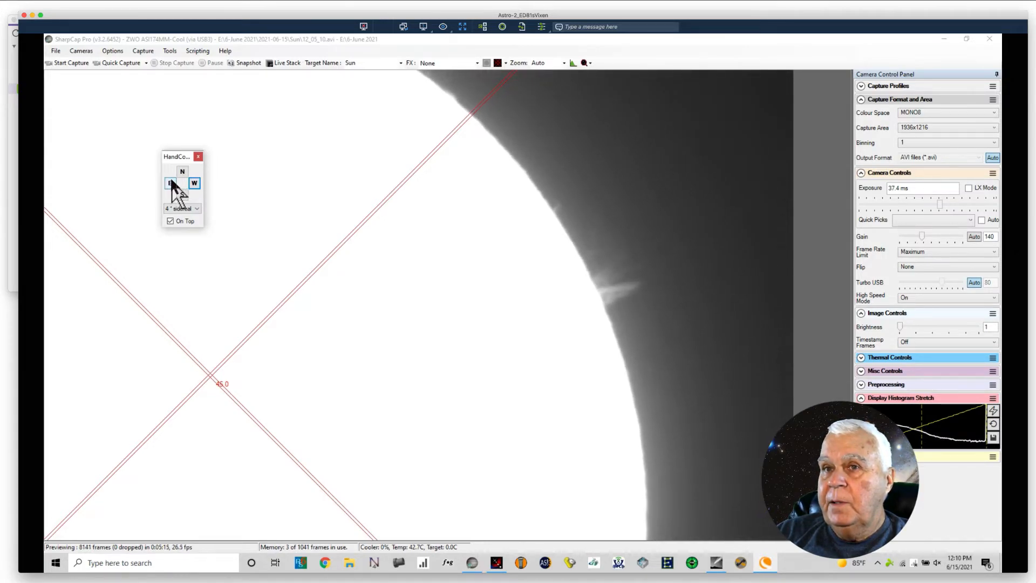
pyautogui.click(170, 182)
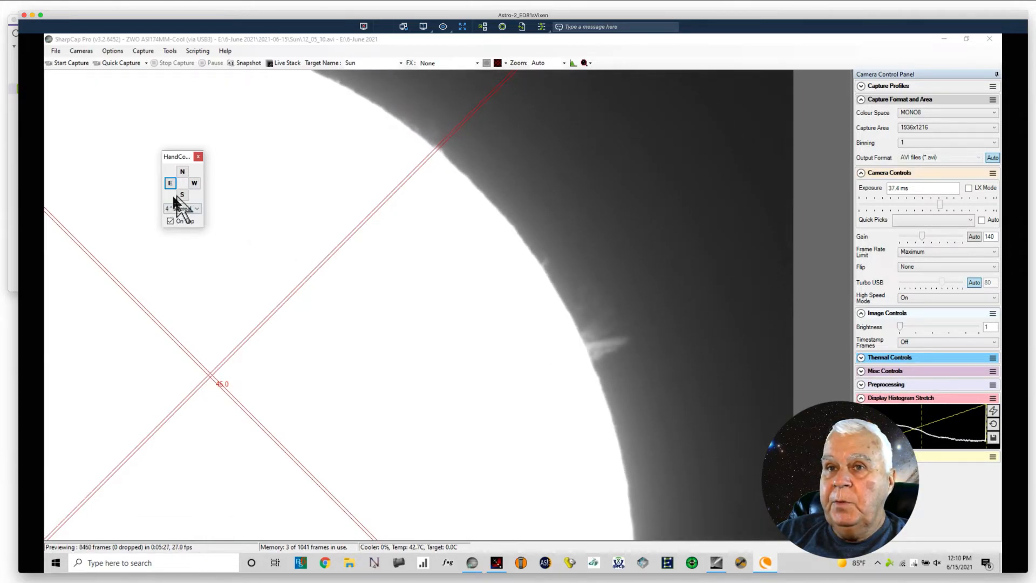
pyautogui.click(194, 181)
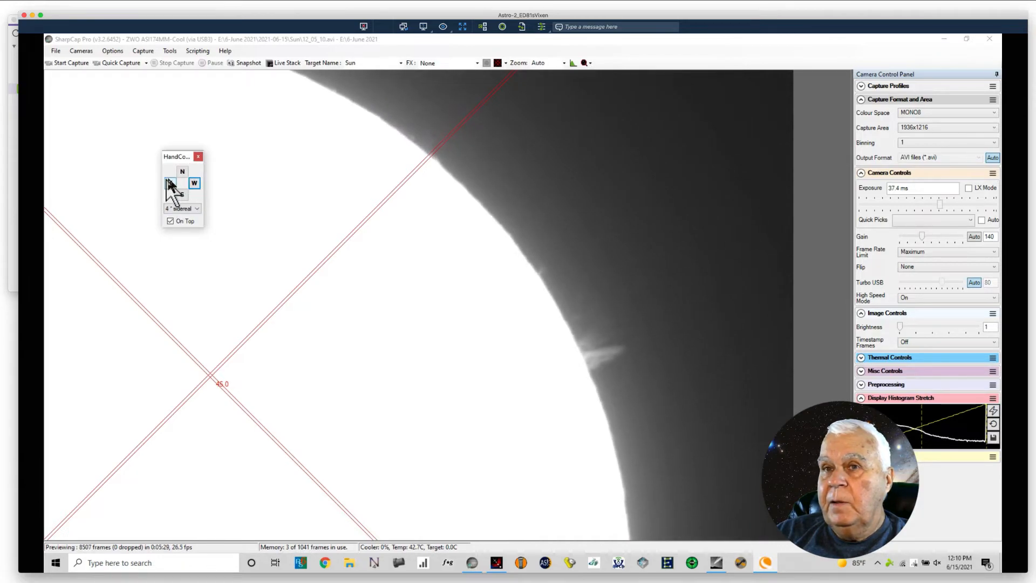
pyautogui.click(169, 184)
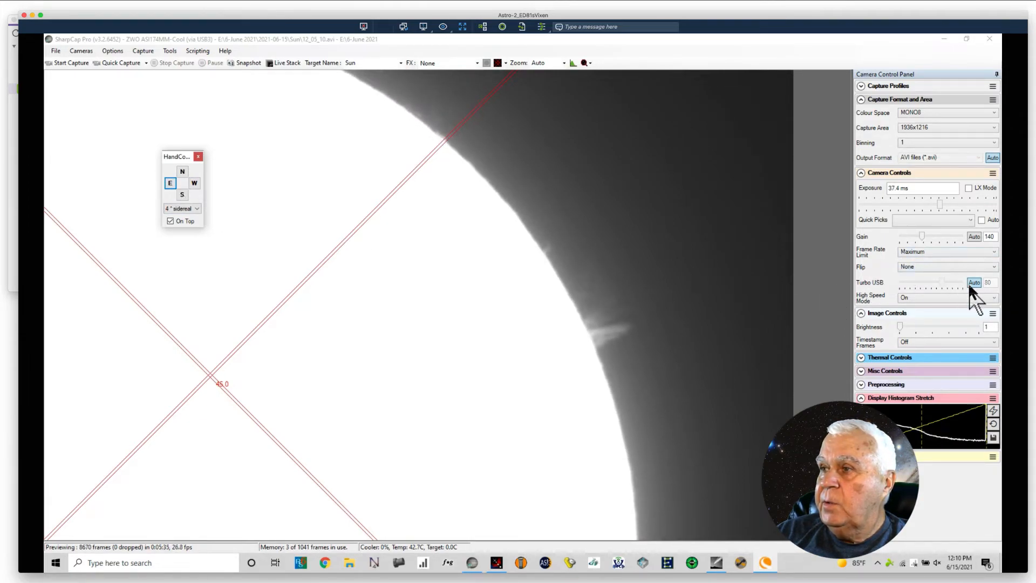
# Step: Lower the gain to 68 and the exposure to 14.4 ms to expose the solar surface
pyautogui.click(921, 237)
pyautogui.moveTo(921, 236); pyautogui.dragTo(911, 237)
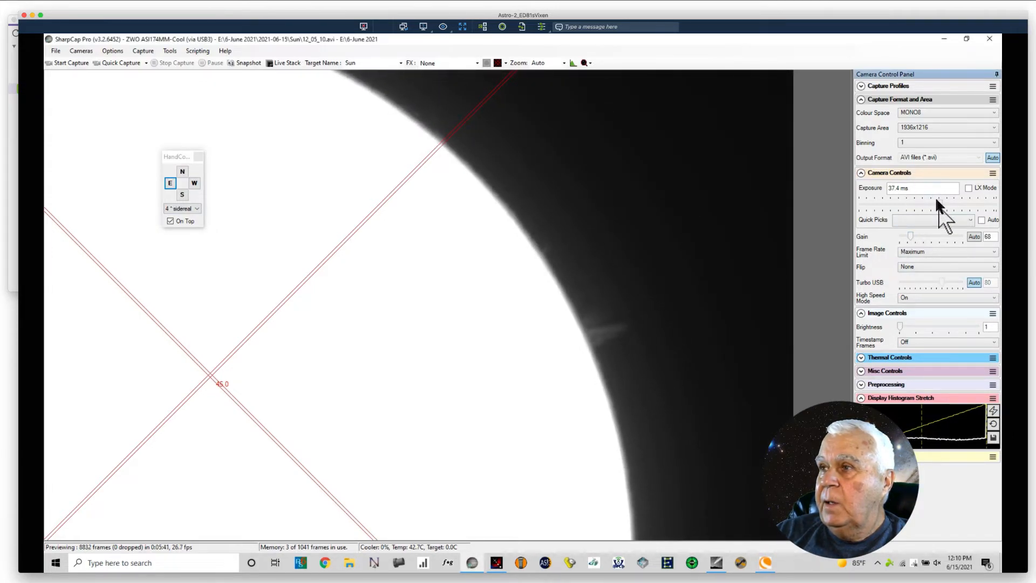
pyautogui.moveTo(940, 204)
pyautogui.mouseDown()
pyautogui.moveTo(913, 208)
pyautogui.moveTo(929, 210)
pyautogui.mouseUp()
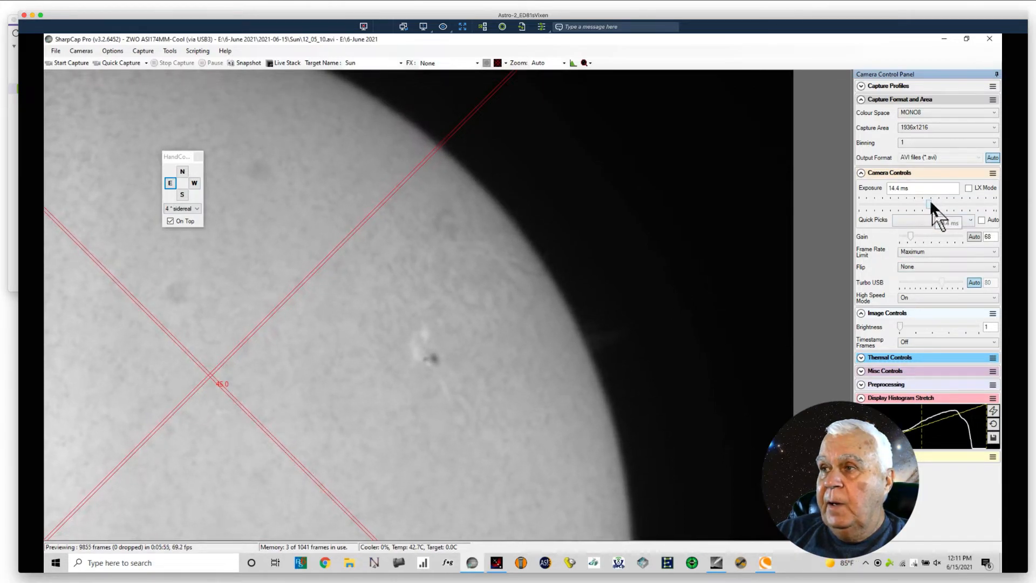
# Step: Raise the exposure to 16.4 ms and deny Lenovo.Vantage.ServiceSetup permission to make changes to the device
pyautogui.moveTo(930, 203)
pyautogui.mouseDown()
pyautogui.moveTo(951, 207)
pyautogui.moveTo(932, 206)
pyautogui.mouseUp()
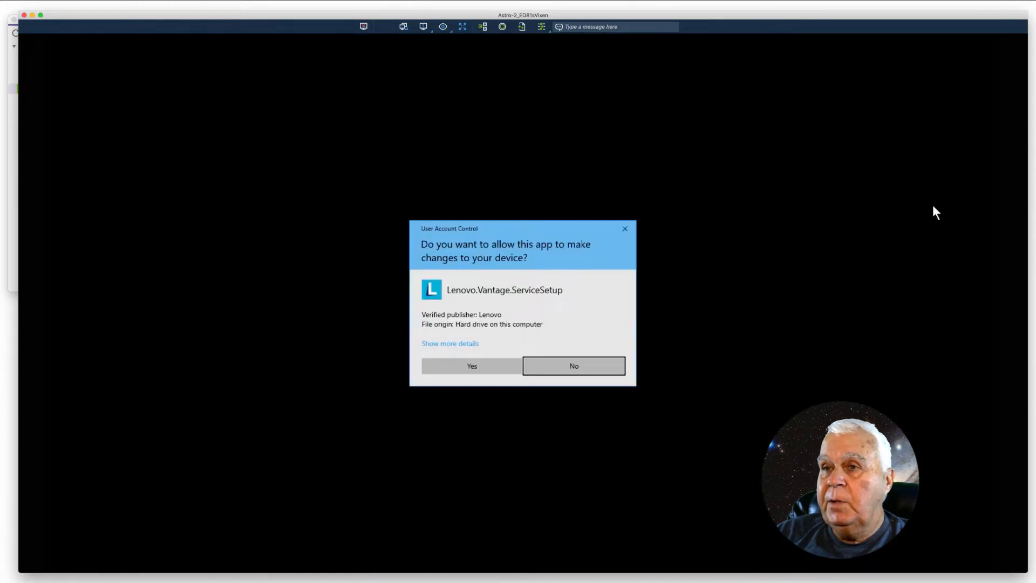
pyautogui.click(563, 367)
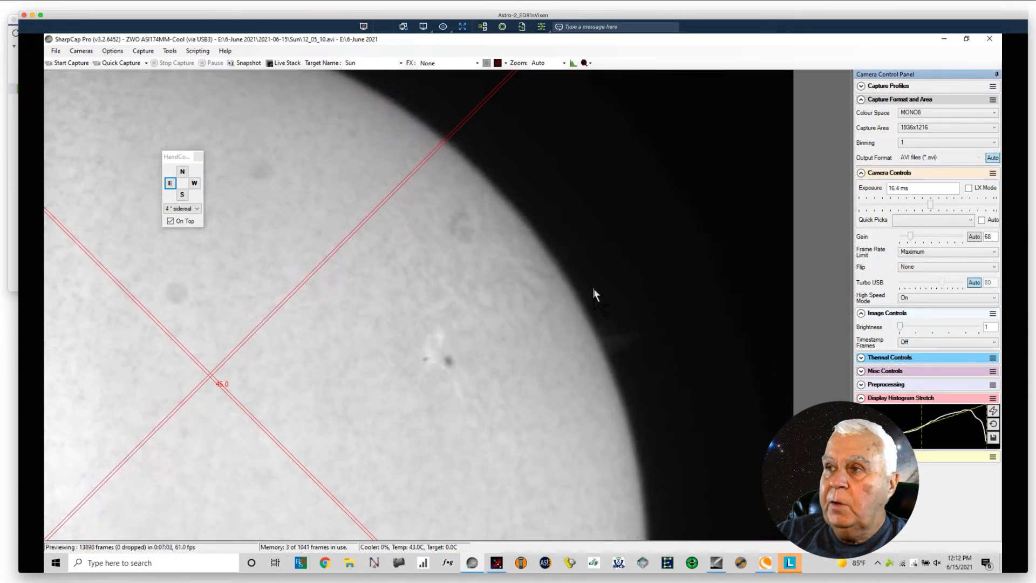
# Step: Nudge the mount mainly east and south until the solar surface fills the frame, and set the exposure to 15.0 ms
pyautogui.click(170, 183)
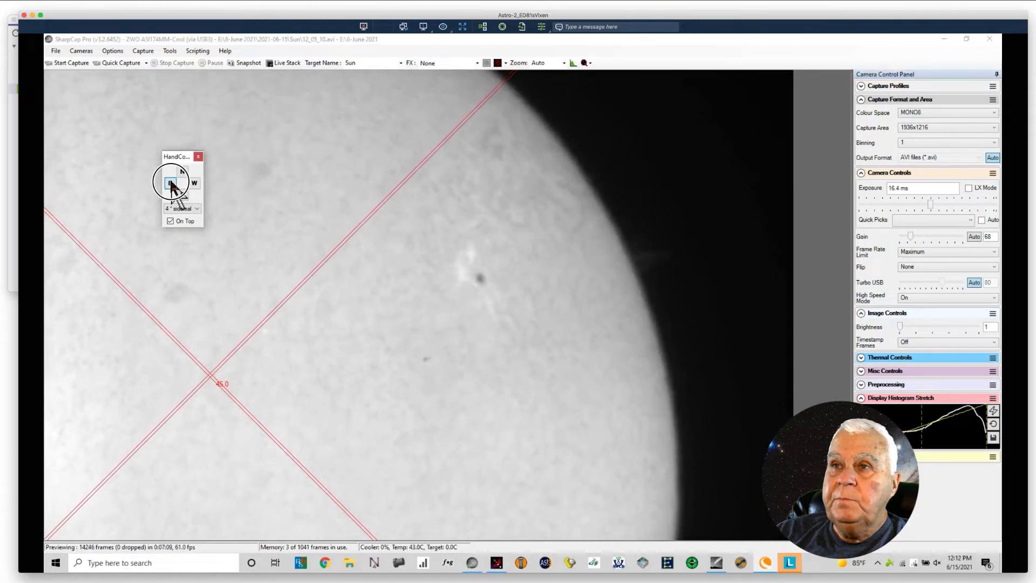
pyautogui.click(194, 183)
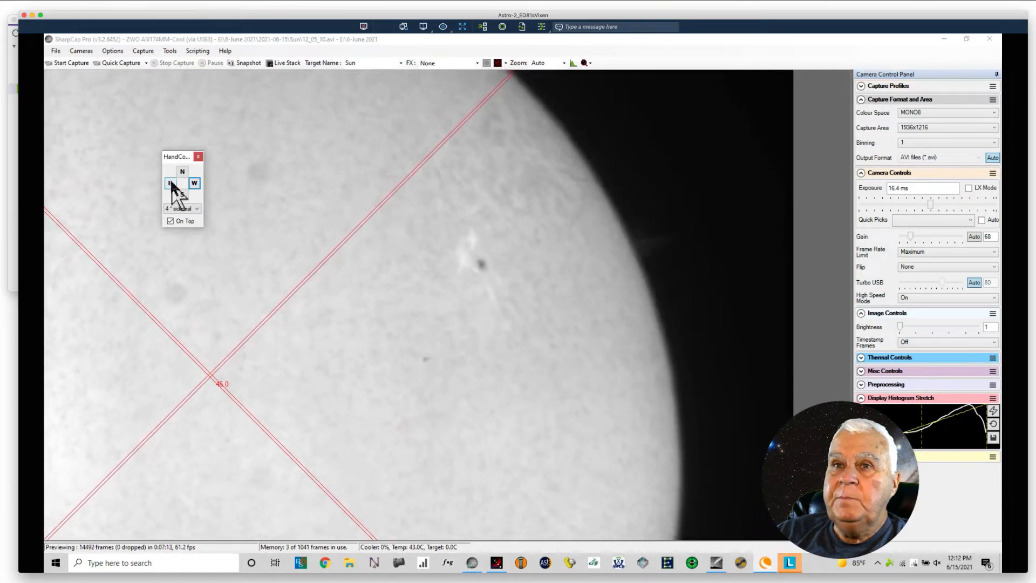
pyautogui.click(170, 184)
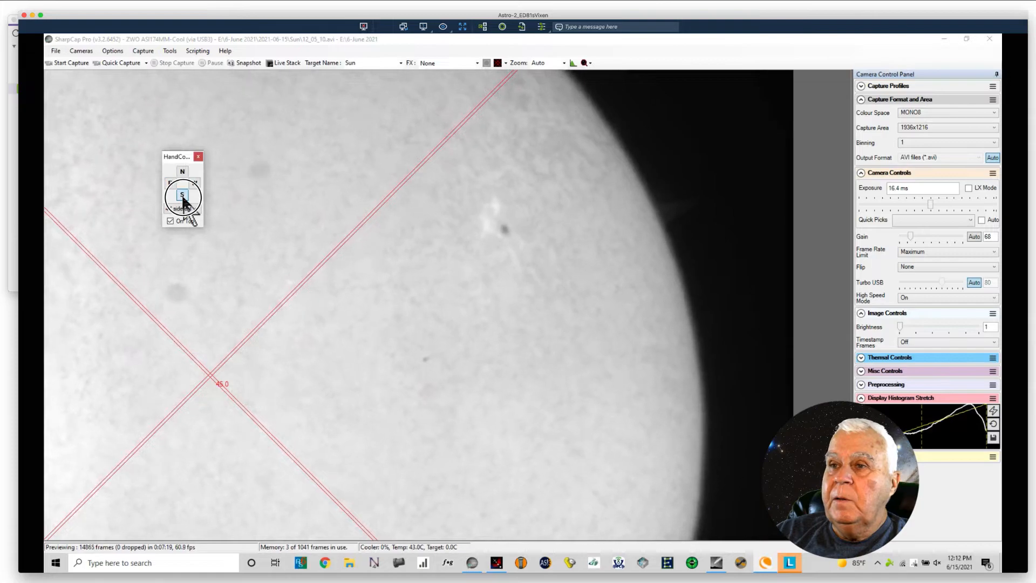
pyautogui.click(171, 184)
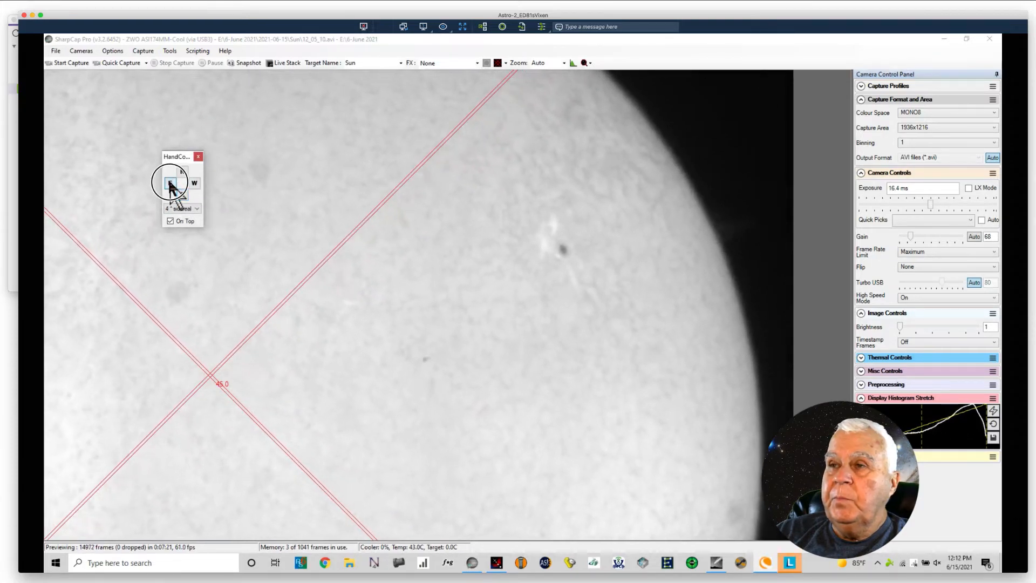
pyautogui.click(181, 193)
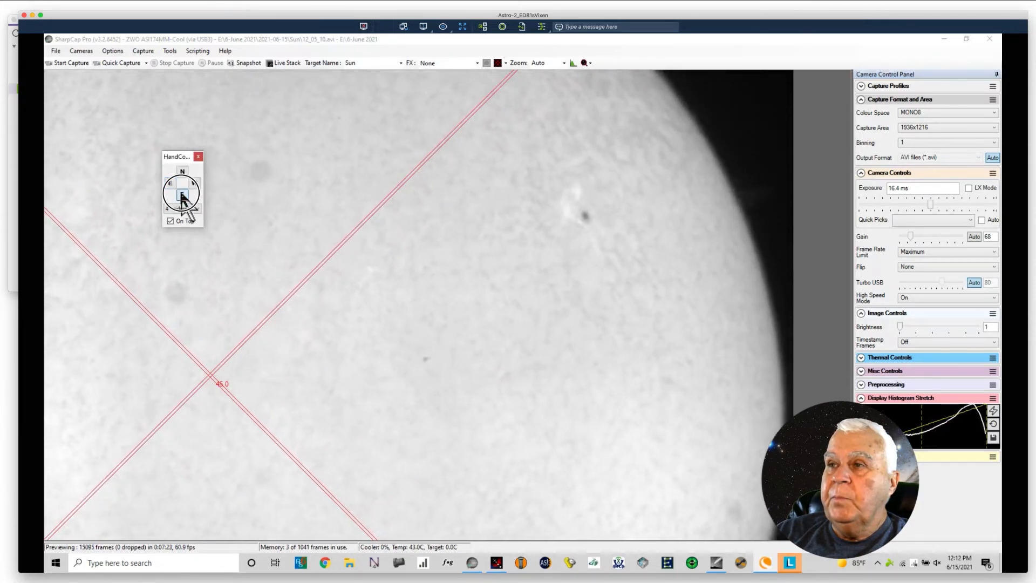
pyautogui.click(171, 184)
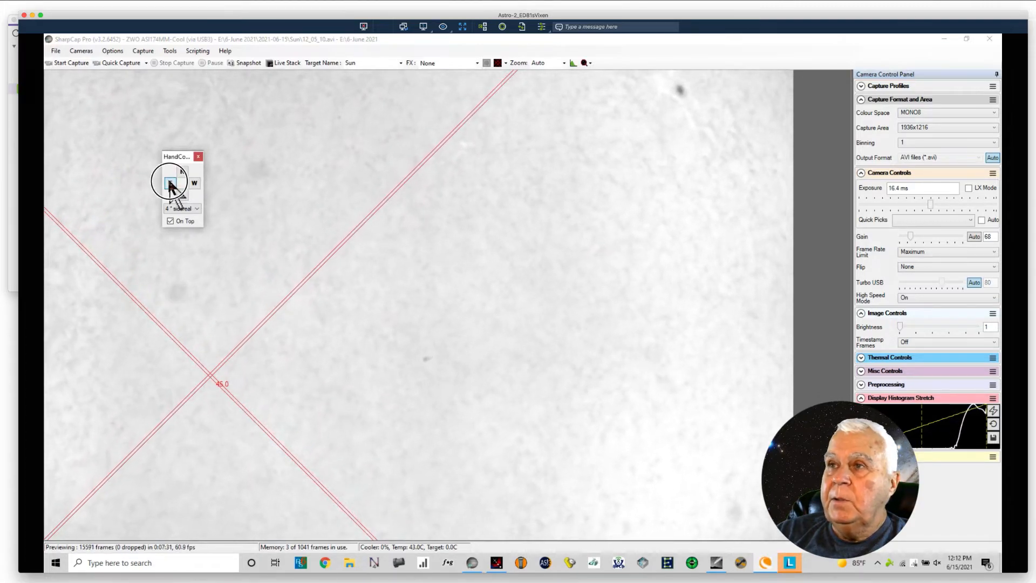
pyautogui.click(170, 182)
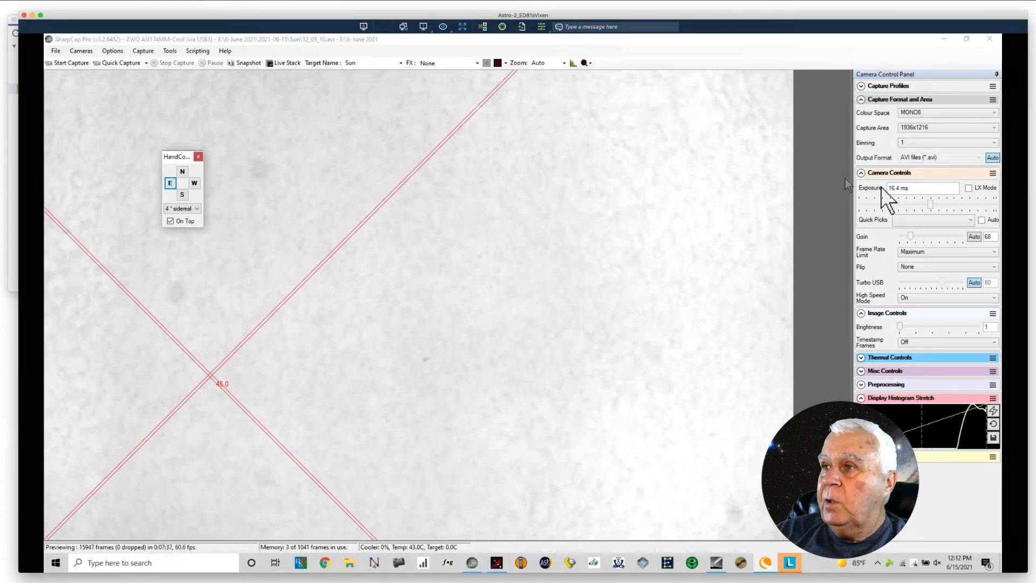
pyautogui.click(929, 204)
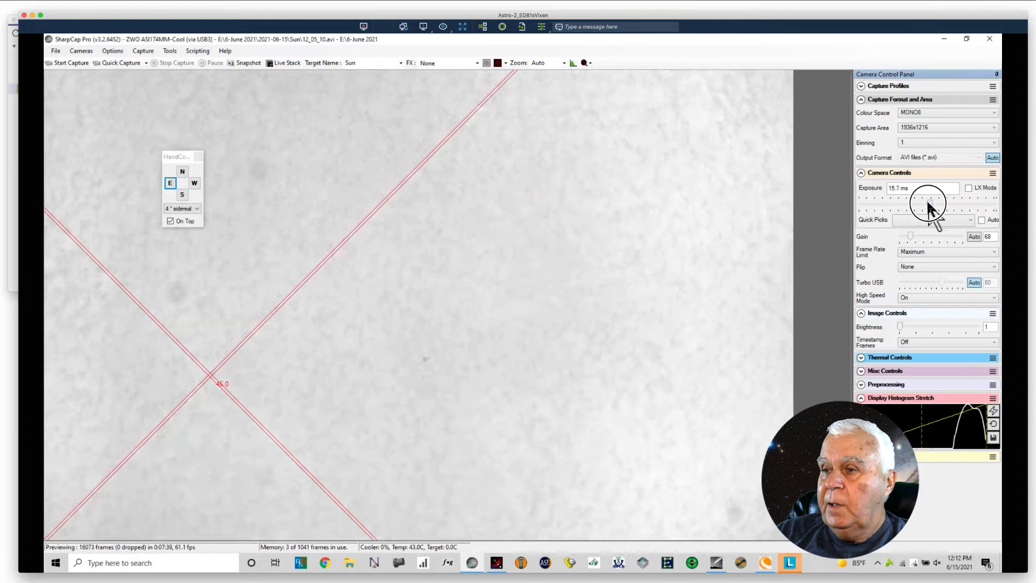
pyautogui.click(928, 205)
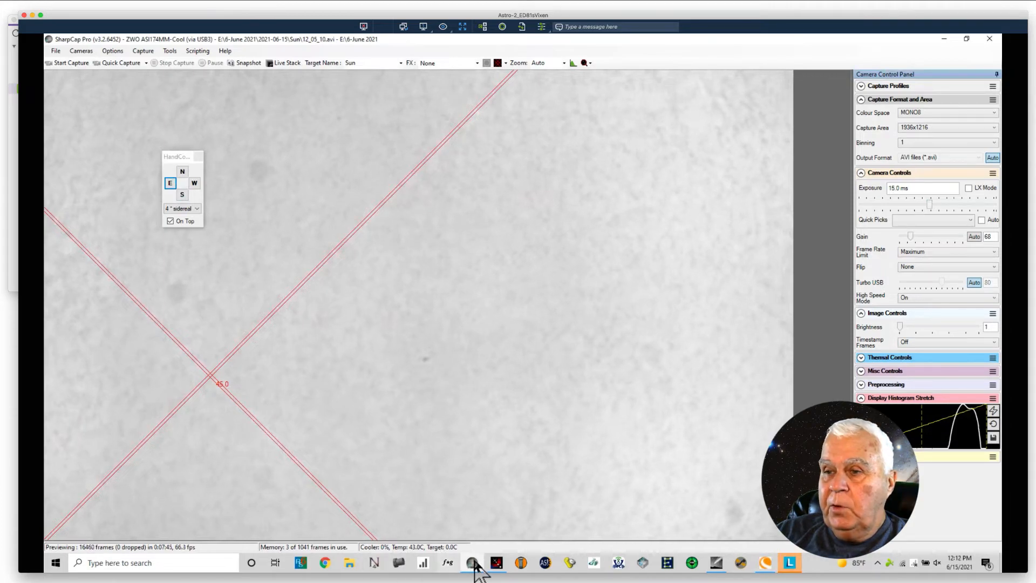
# Step: Switch to the Moonlite Single Focuser and defocus the solar surface with repeated -100 moves to 8630, followed by +100 moves to 8830
pyautogui.click(497, 563)
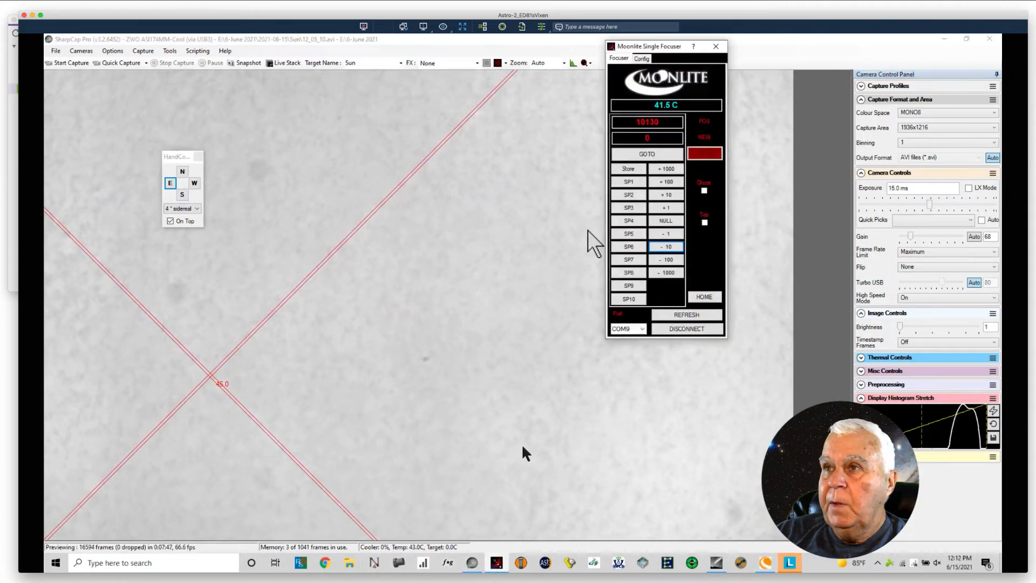
pyautogui.moveTo(662, 48); pyautogui.dragTo(738, 43)
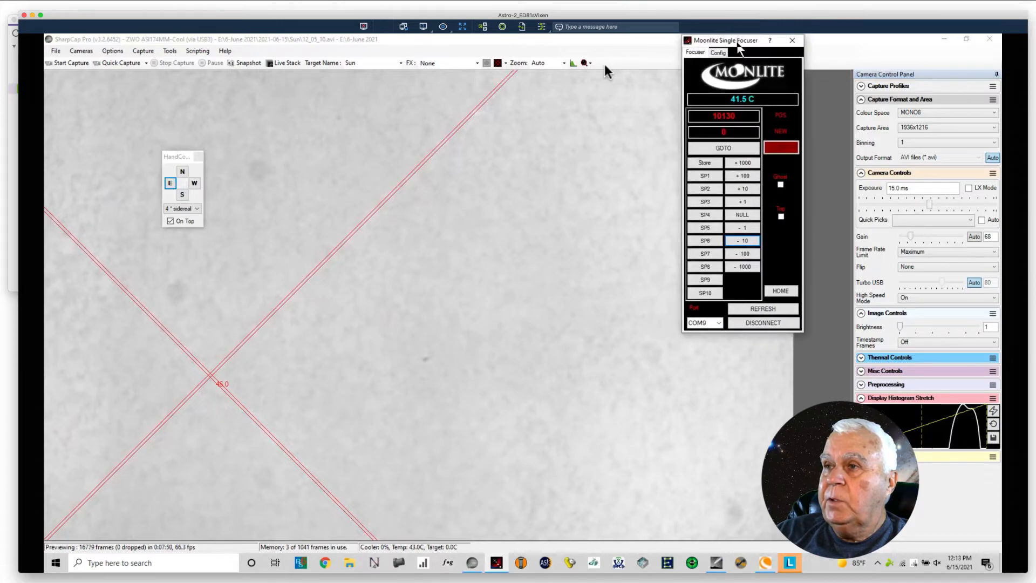
pyautogui.click(736, 253)
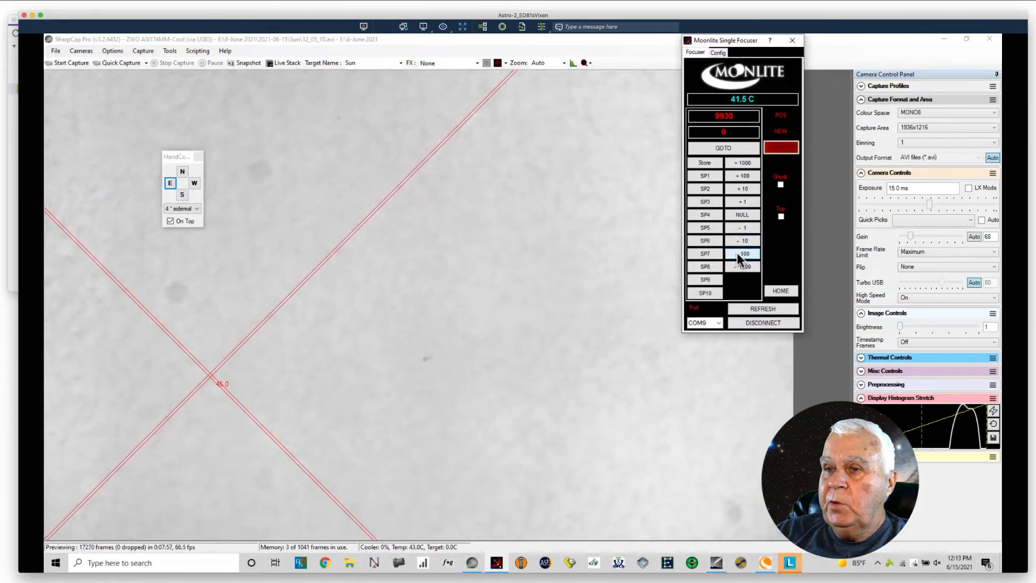
pyautogui.click(736, 254)
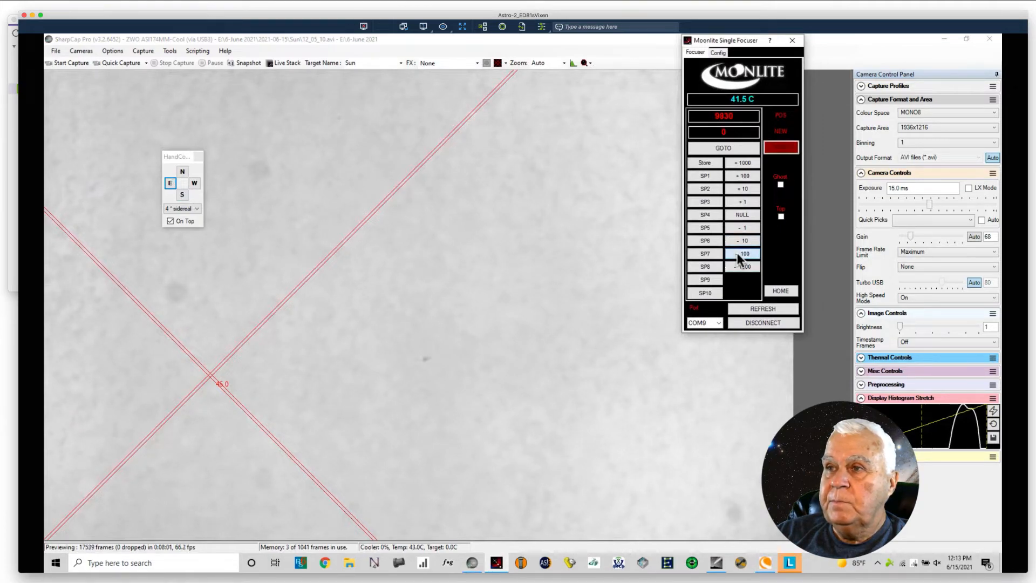
pyautogui.click(737, 253)
pyautogui.click(737, 254)
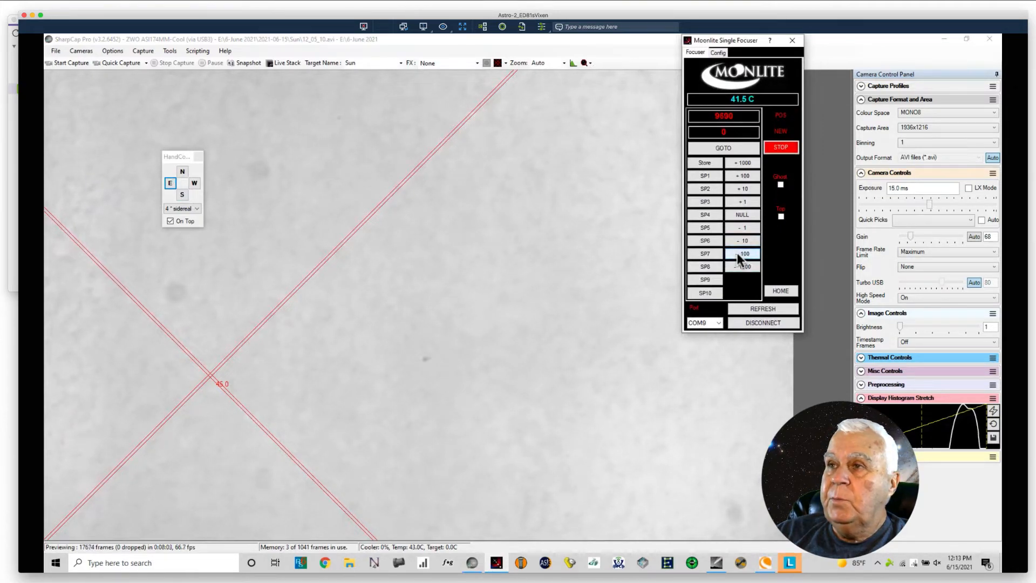
pyautogui.click(737, 253)
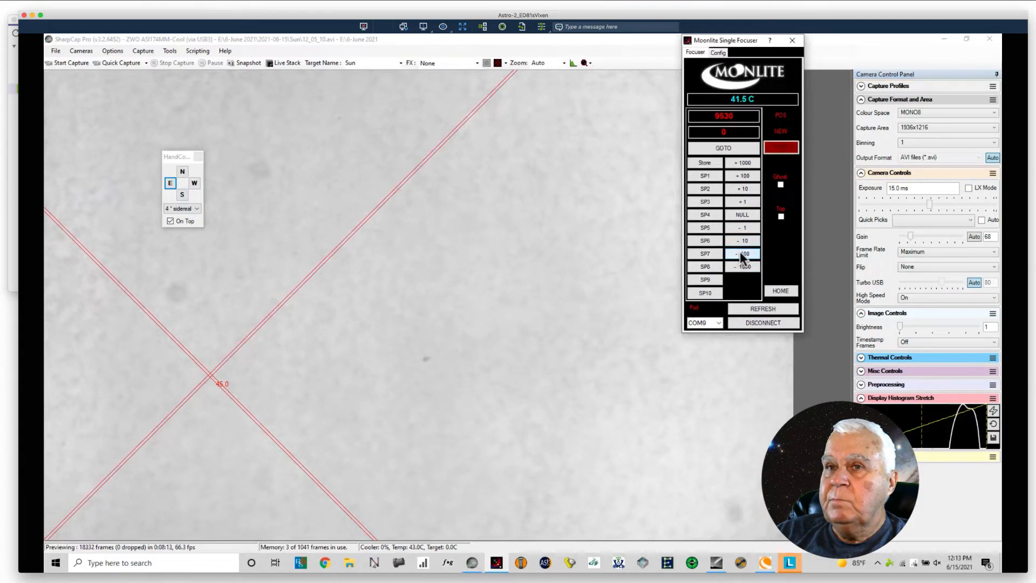
pyautogui.click(740, 253)
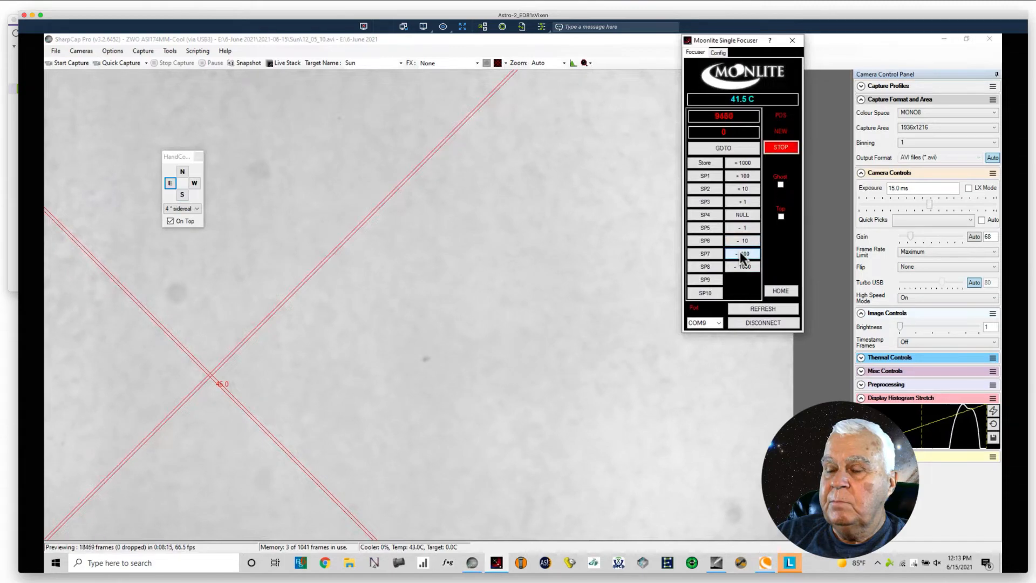
pyautogui.click(739, 253)
pyautogui.click(739, 253)
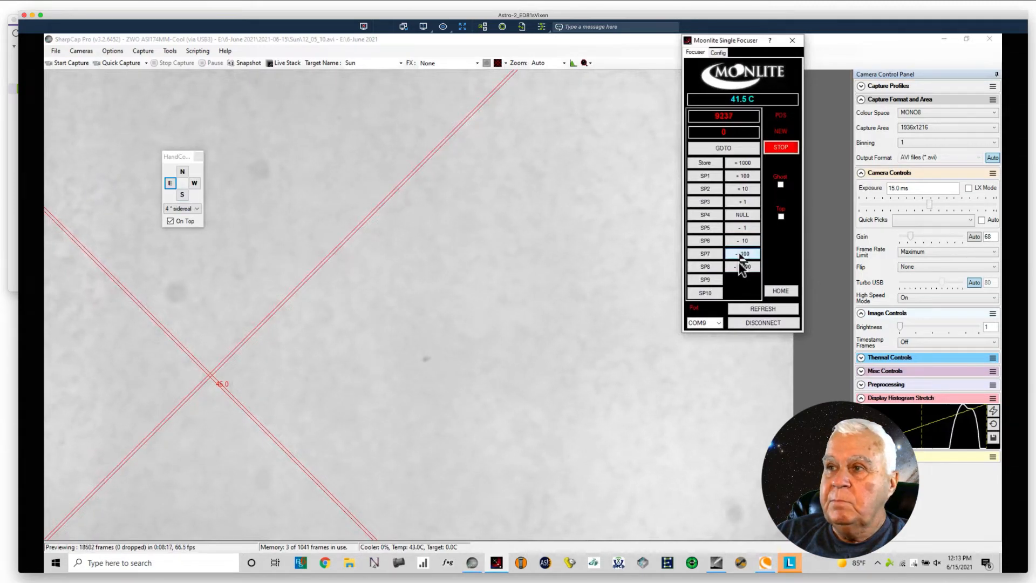
pyautogui.click(738, 253)
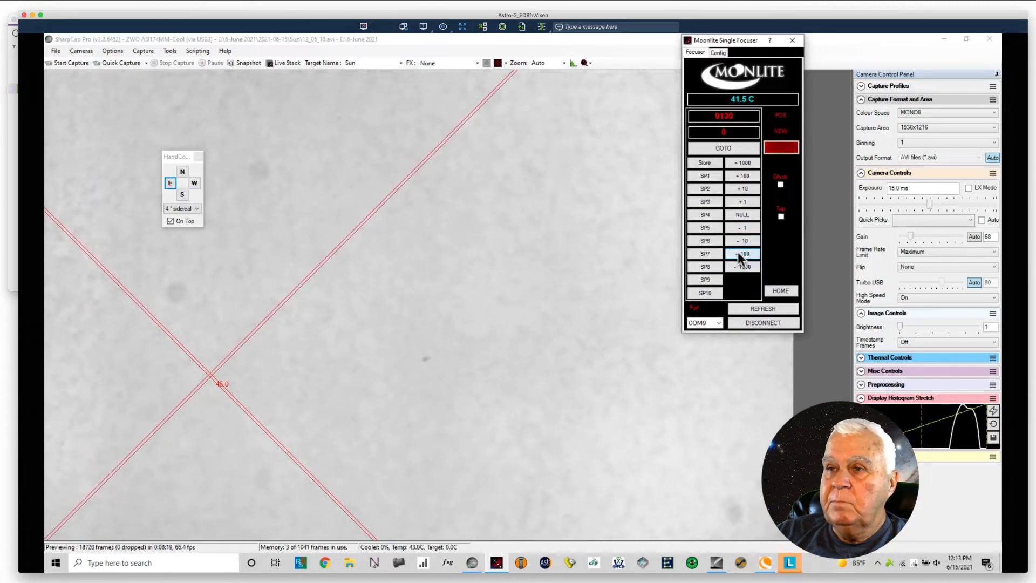
pyautogui.click(738, 253)
pyautogui.click(738, 253)
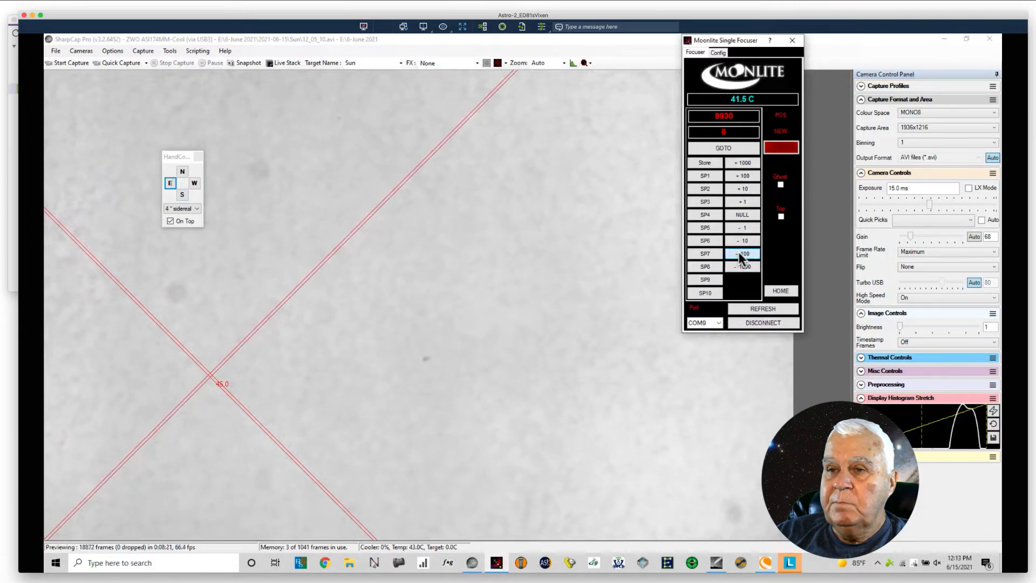
pyautogui.click(739, 253)
pyautogui.click(739, 253)
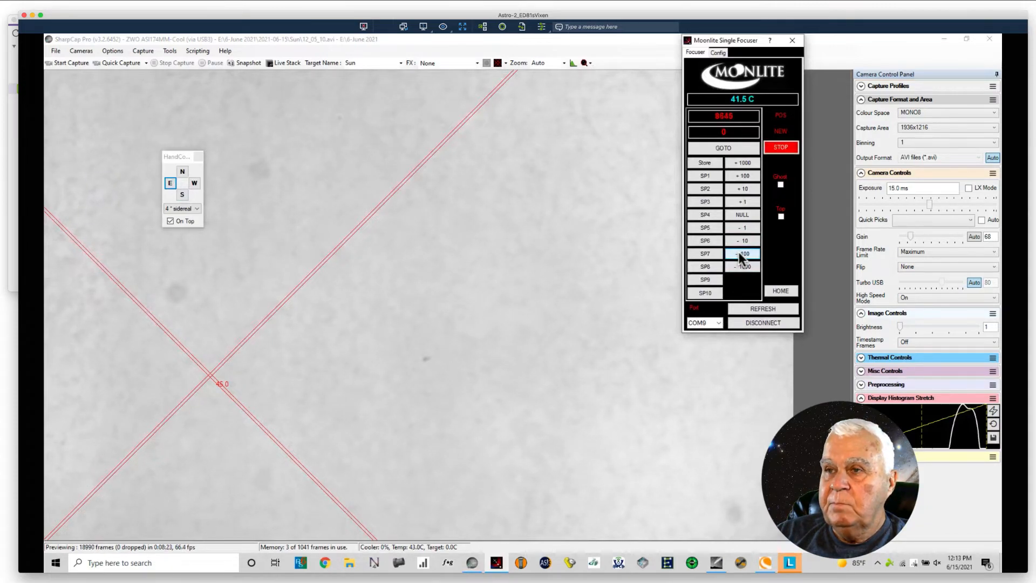
pyautogui.click(739, 253)
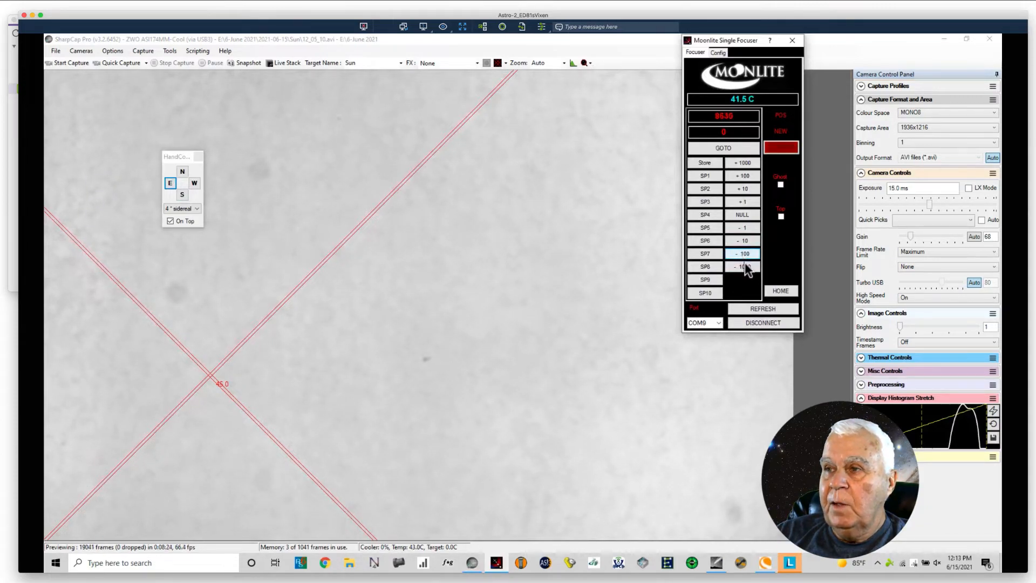
pyautogui.click(739, 178)
pyautogui.click(738, 176)
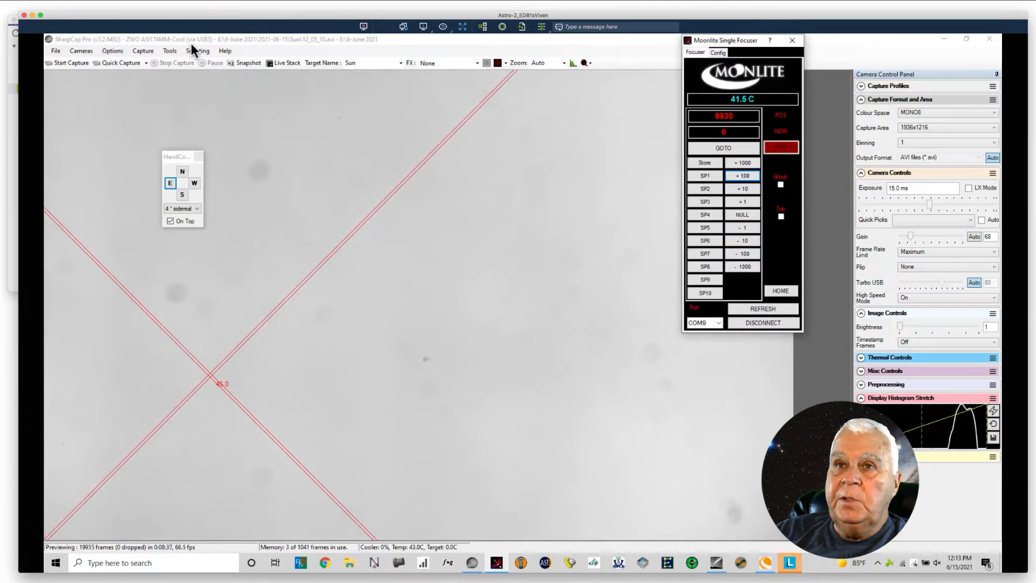
# Step: Change the target name to Sun_Flat and record a quick capture of 500 frames
pyautogui.doubleClick(372, 63)
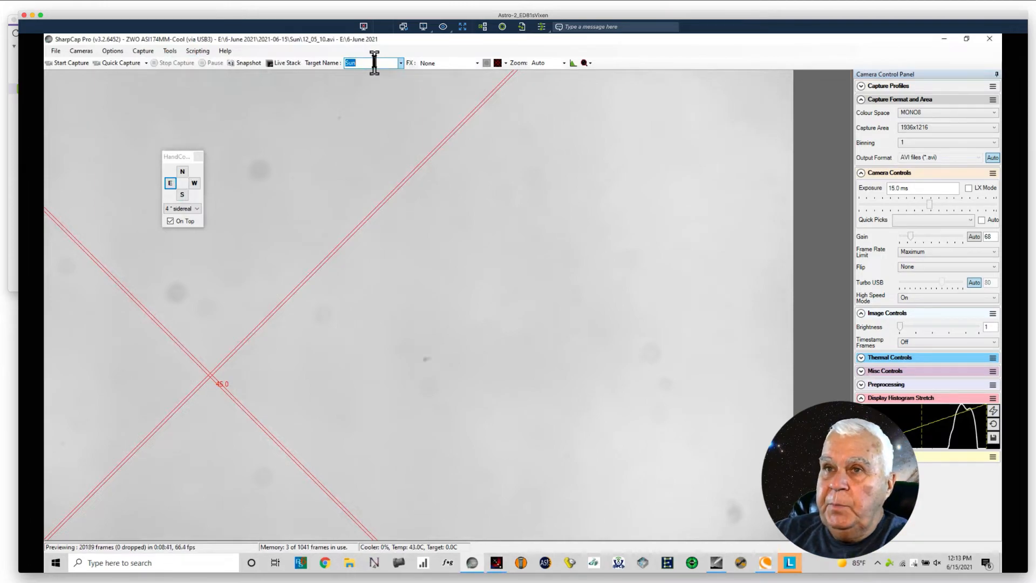
pyautogui.click(374, 62)
pyautogui.write('_')
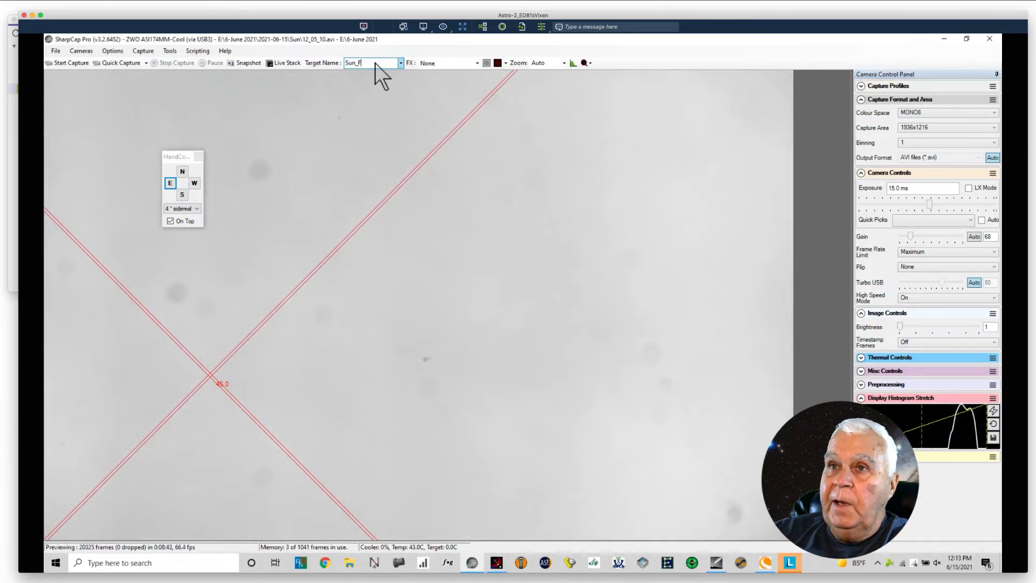
pyautogui.write('Flat')
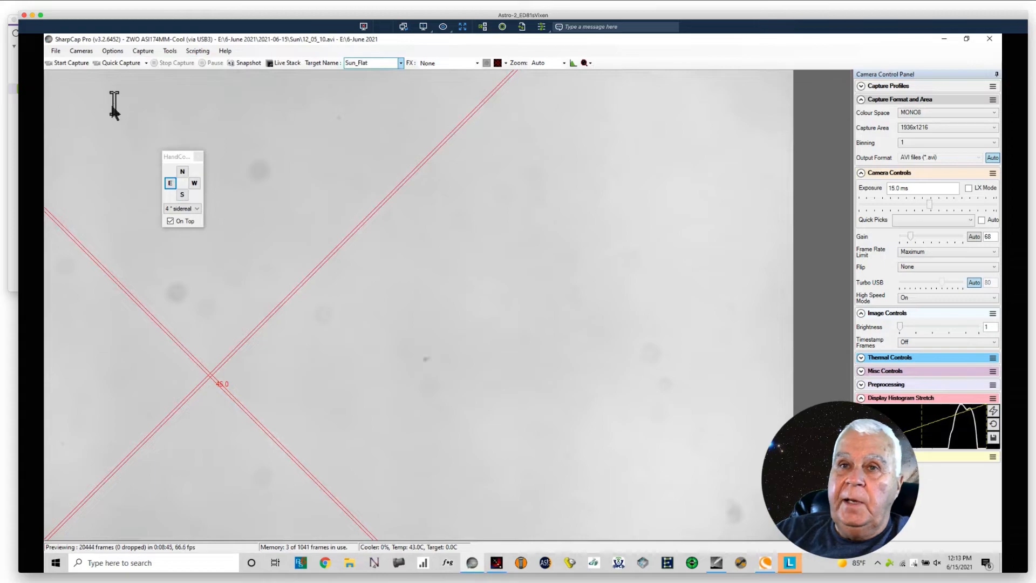
pyautogui.click(146, 62)
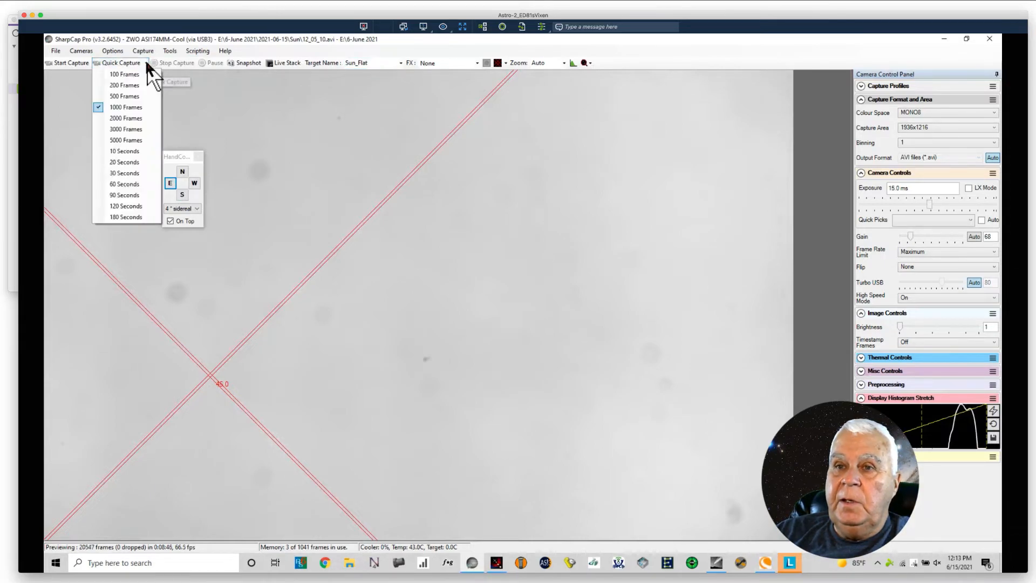
pyautogui.click(123, 96)
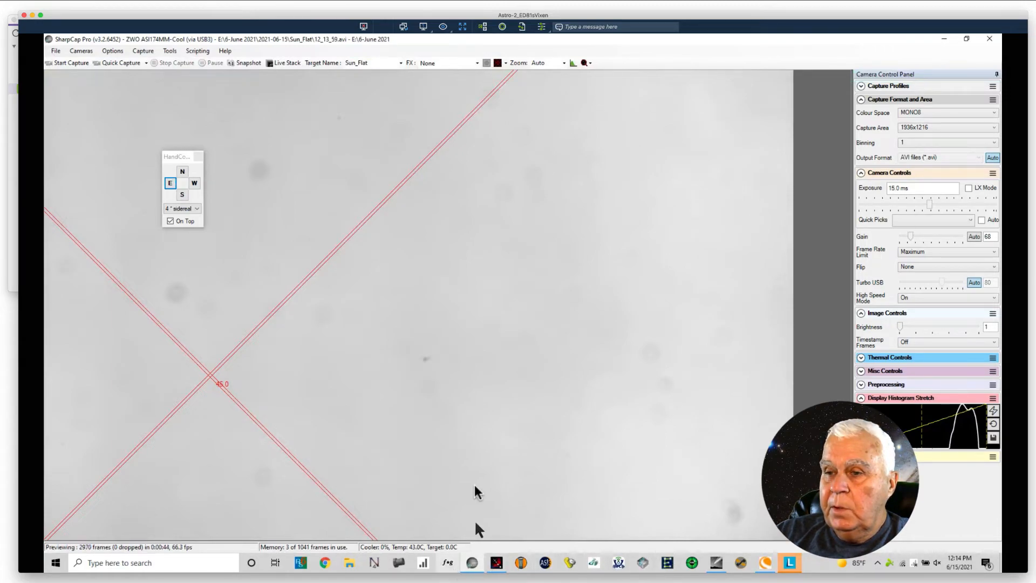
# Step: Switch to the Moonlite Single Focuser and defocus the view further with three +1000 moves
pyautogui.click(496, 563)
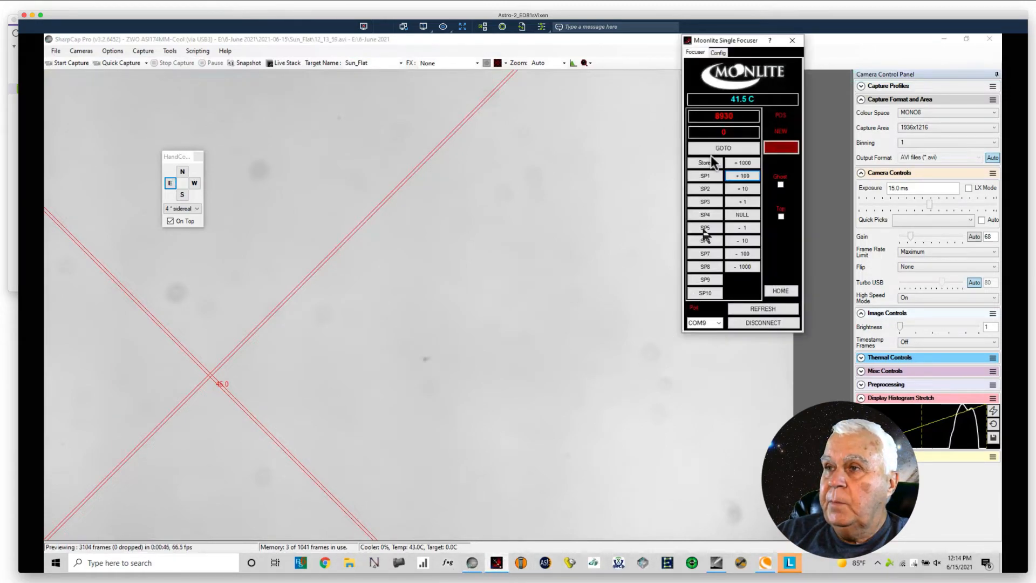
pyautogui.click(743, 163)
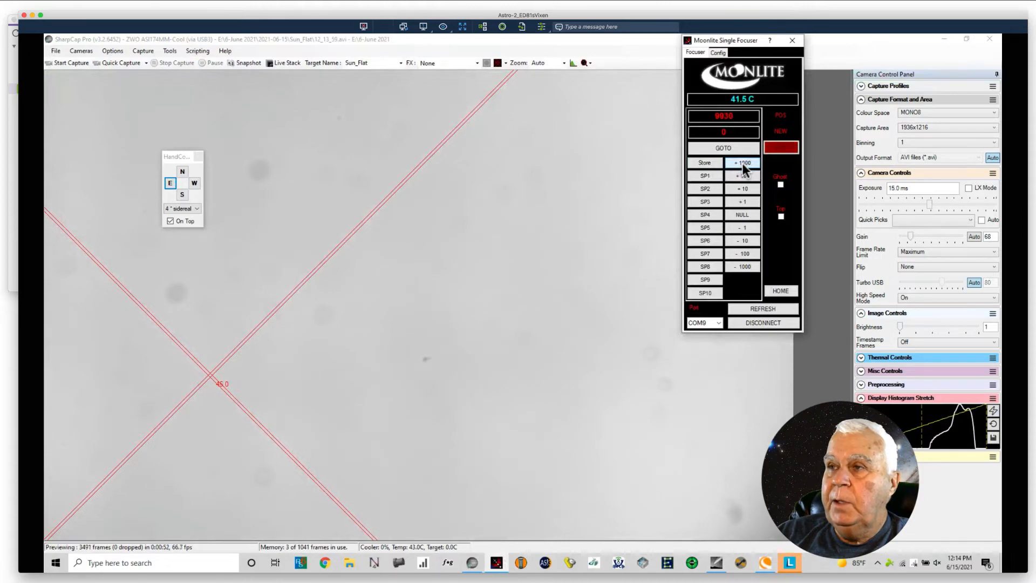
pyautogui.click(743, 164)
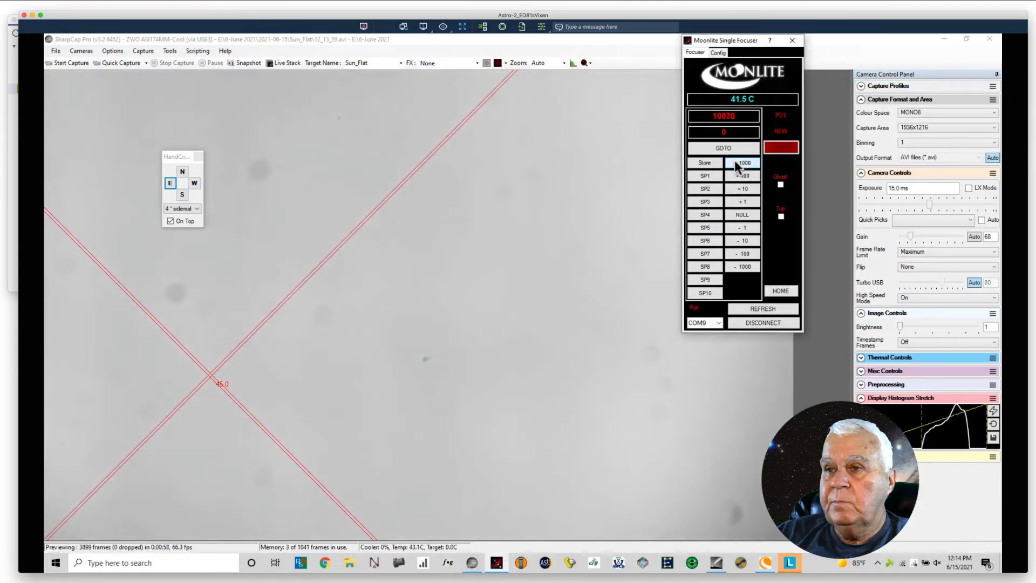
pyautogui.click(735, 161)
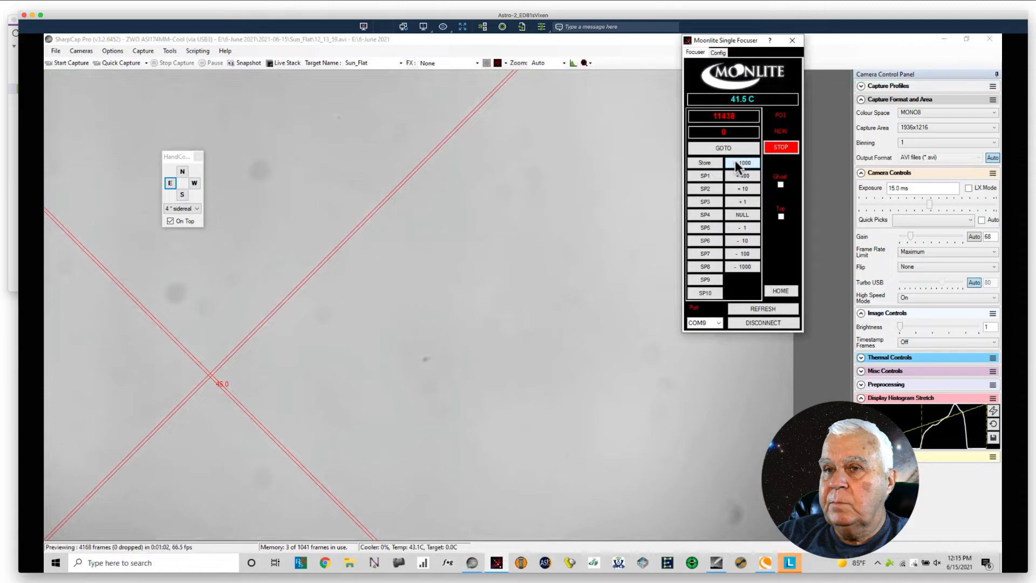
# Step: Bring the focuser position back down to 10065 with repeated -100 moves
pyautogui.click(736, 252)
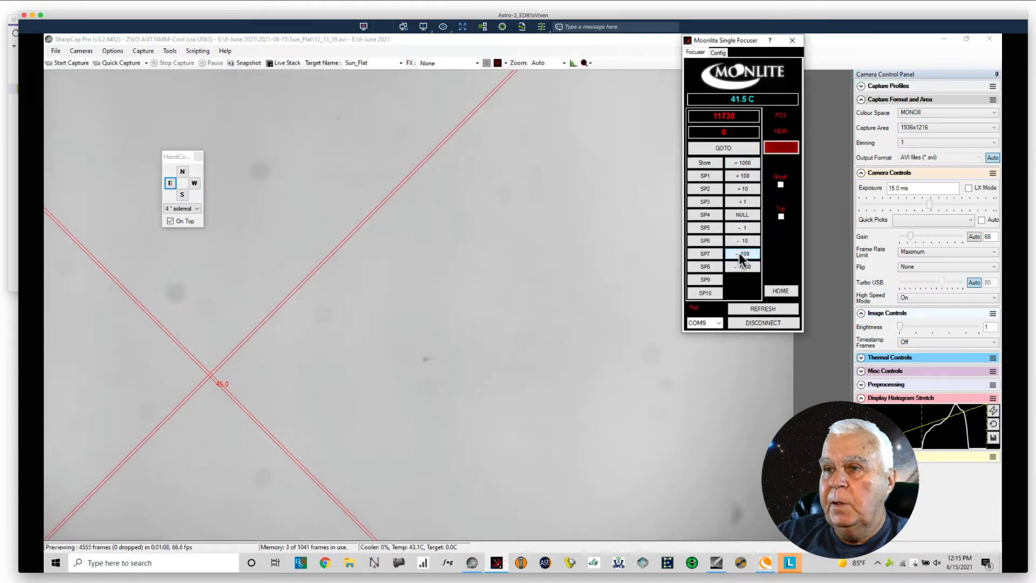
pyautogui.click(739, 254)
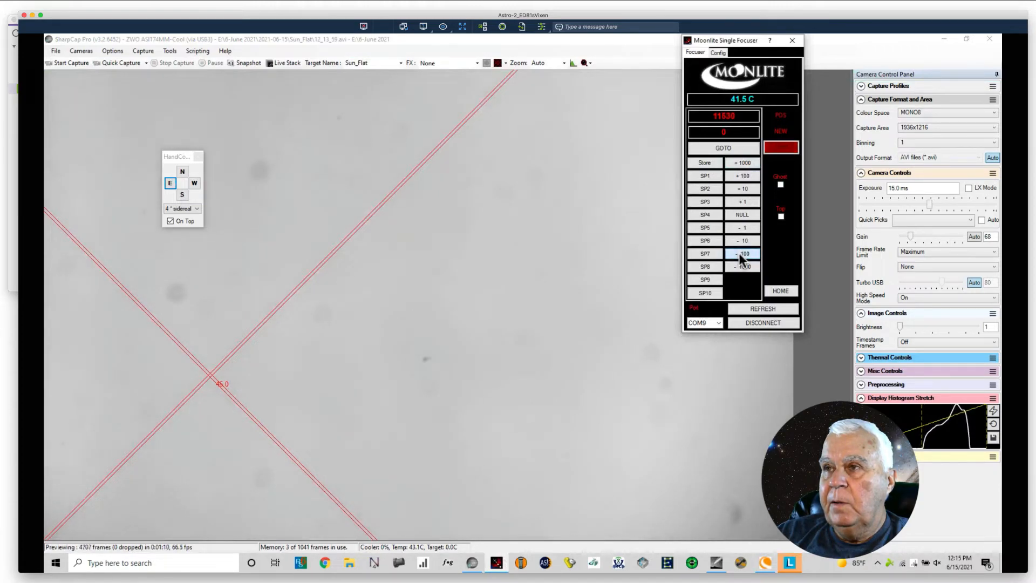
pyautogui.click(739, 253)
pyautogui.click(739, 253)
pyautogui.click(739, 253)
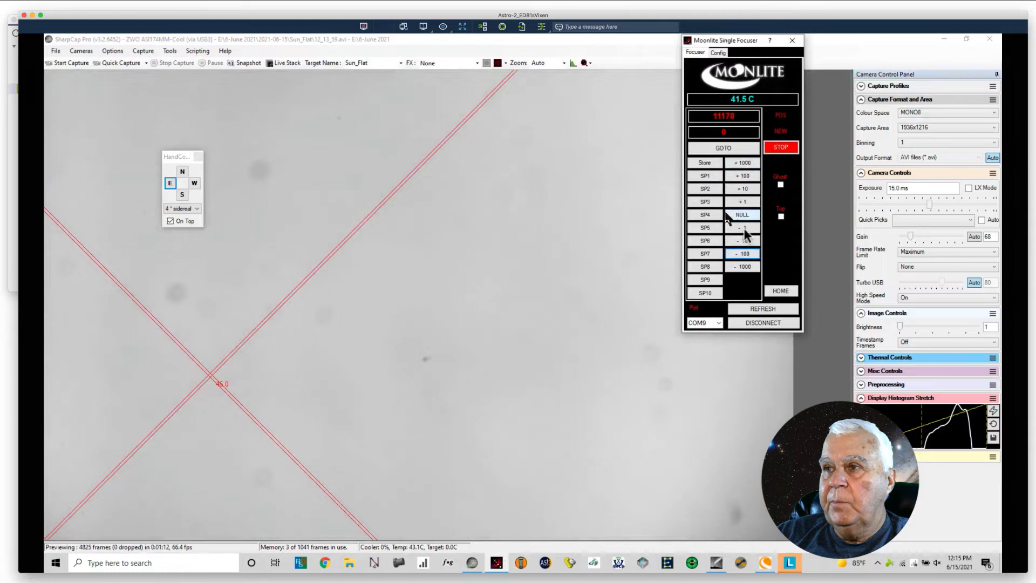
pyautogui.click(740, 254)
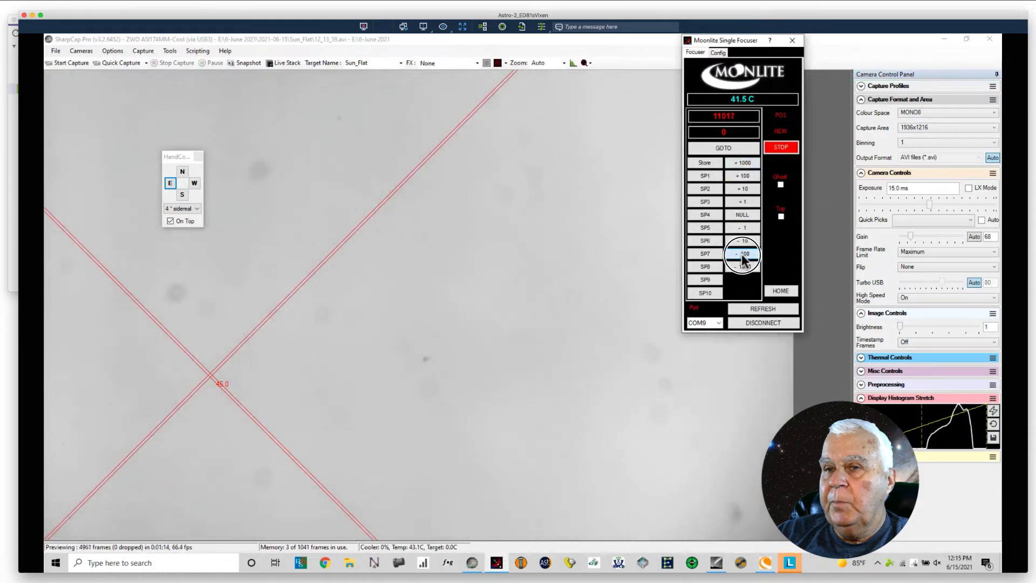
pyautogui.click(740, 254)
pyautogui.click(741, 254)
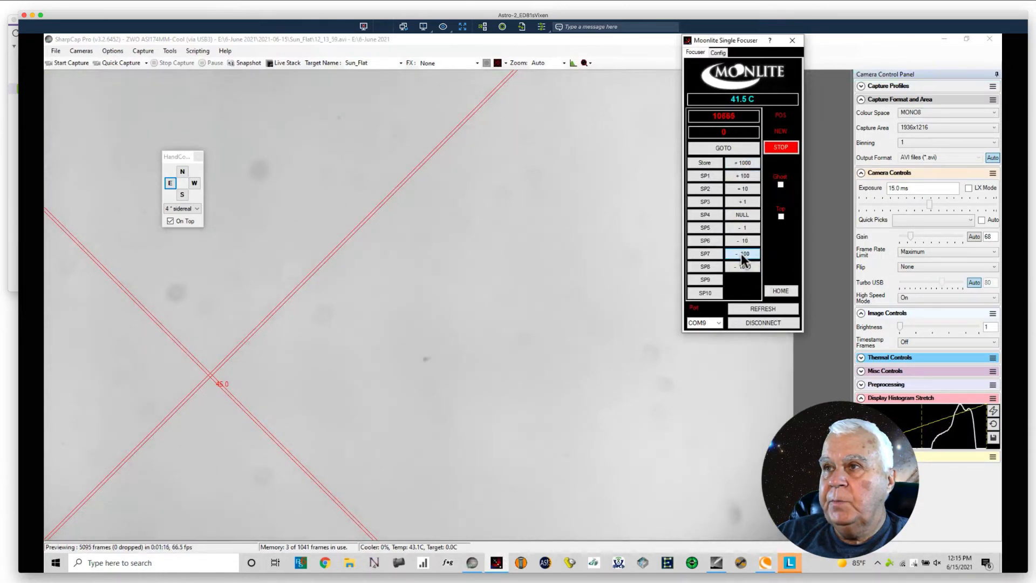
pyautogui.click(740, 254)
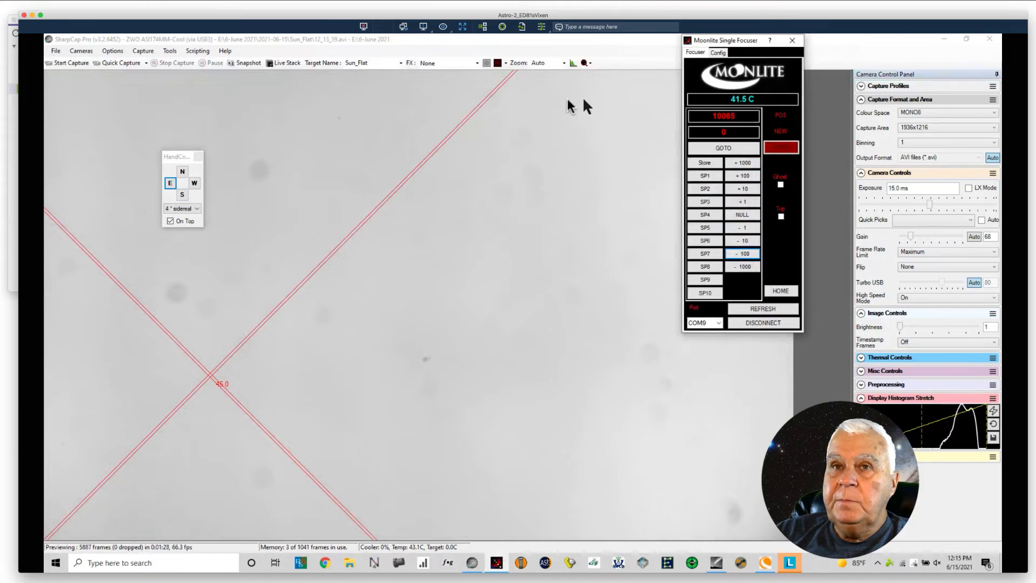
# Step: Minimize SharpCap and clear Lenovo Vantage off the desktop, declining to report its installation error
pyautogui.click(89, 52)
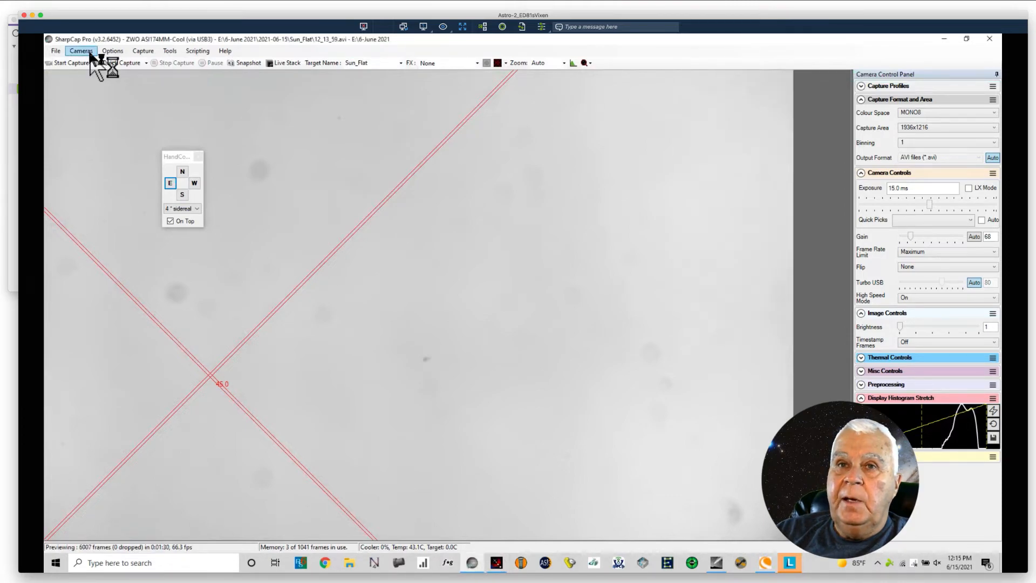
pyautogui.click(84, 47)
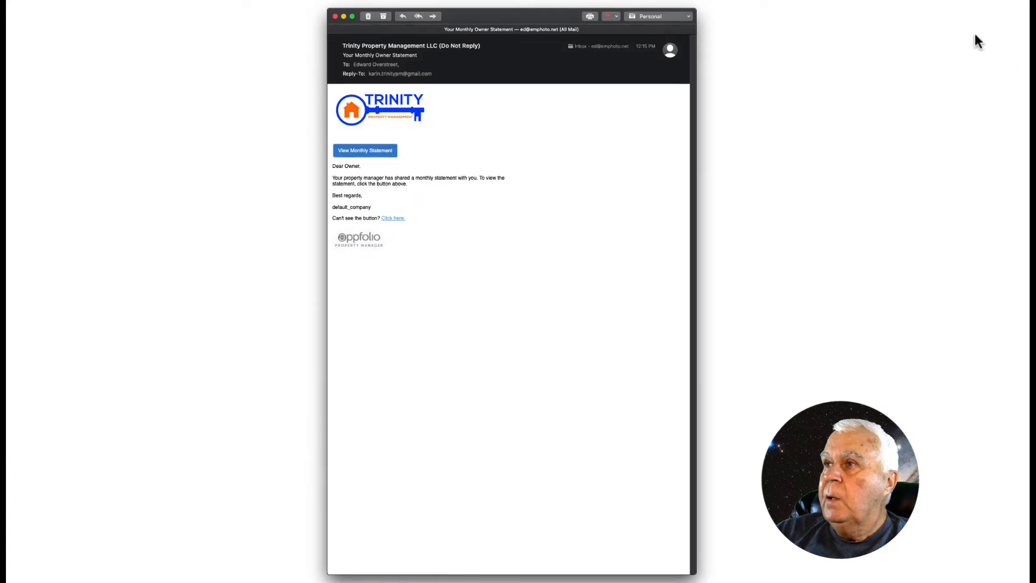
pyautogui.click(973, 32)
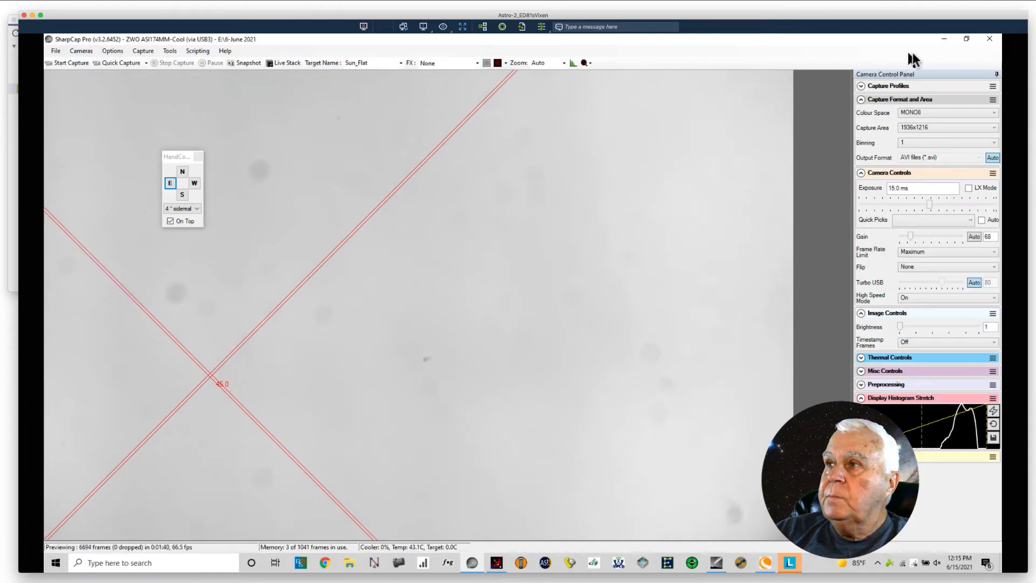
pyautogui.click(944, 37)
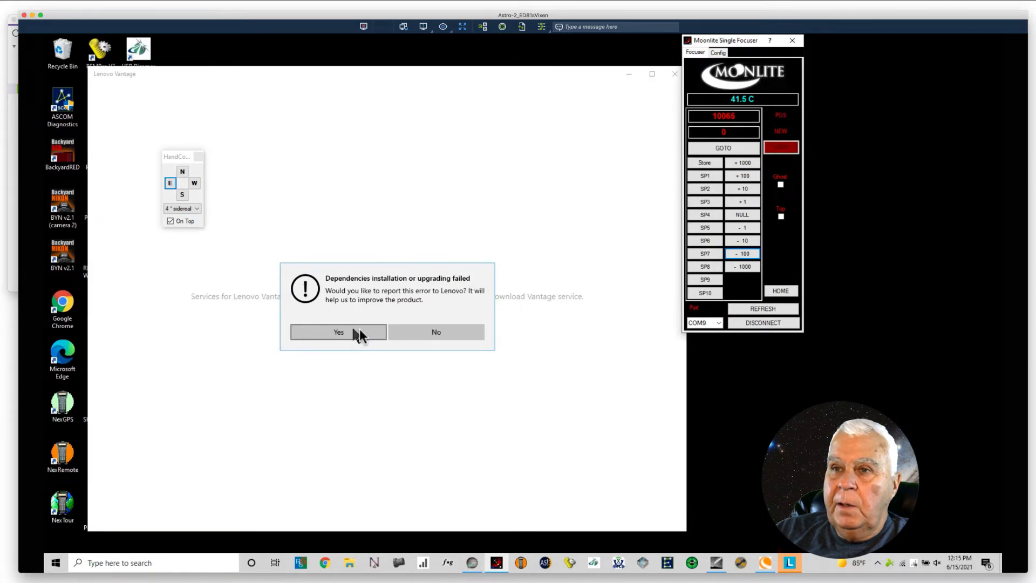
pyautogui.click(425, 330)
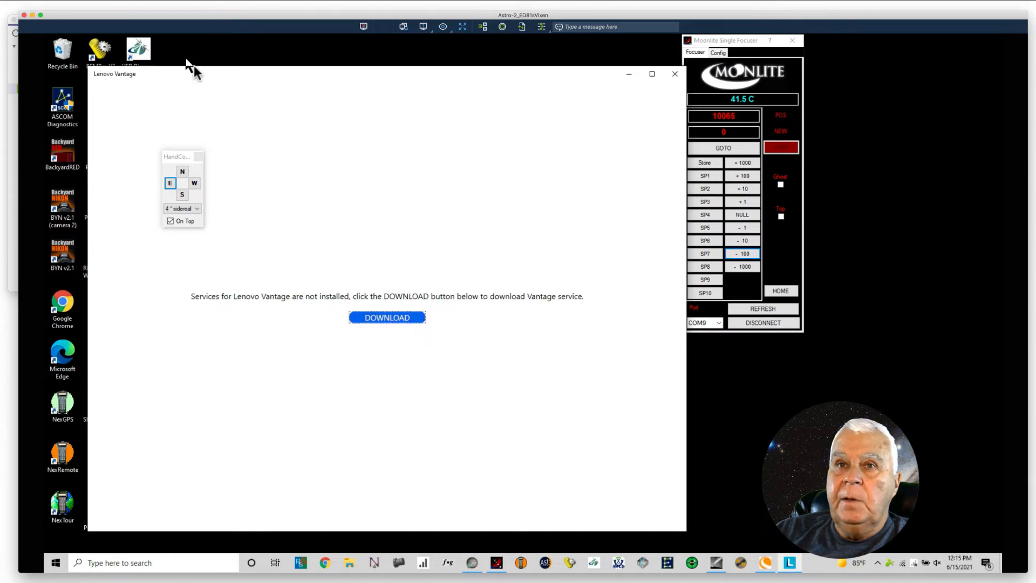
pyautogui.click(675, 74)
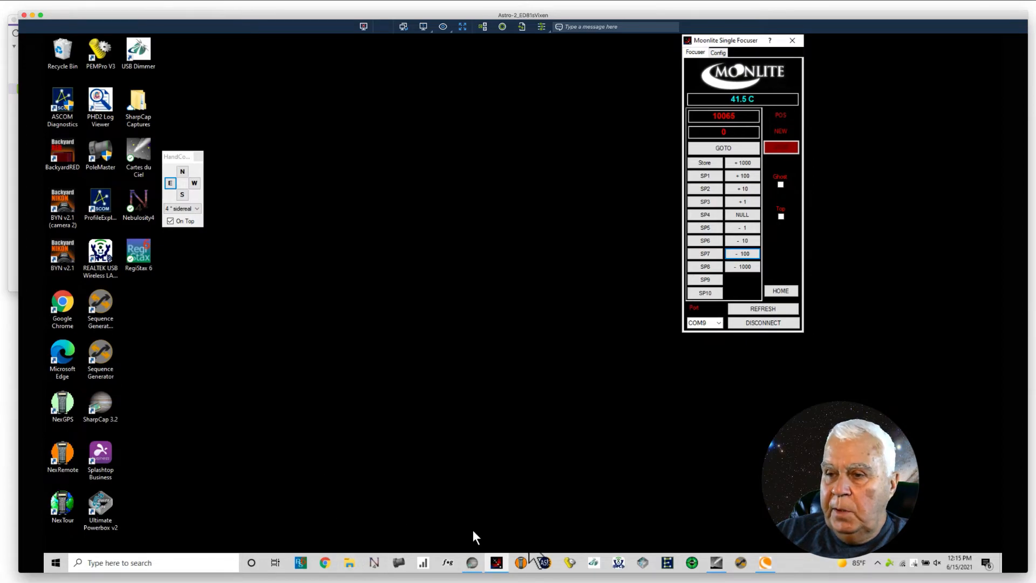
# Step: Switch to AutoStakkert! and open 12_13_59.avi from the Sun_Flat folder under 6-June 2021, 2021-06-15, keeping the hand control clear of the window
pyautogui.click(546, 562)
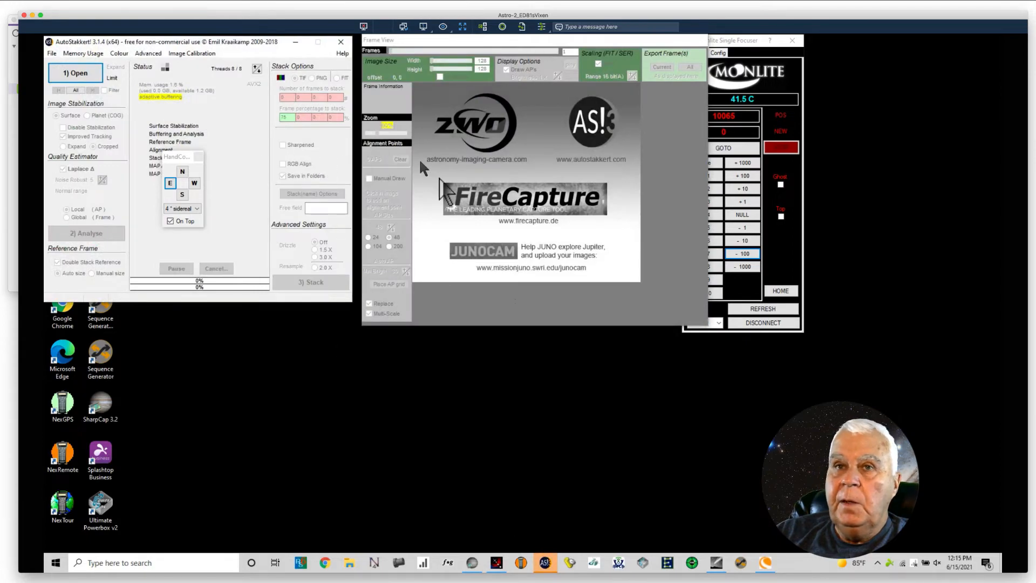
pyautogui.click(78, 74)
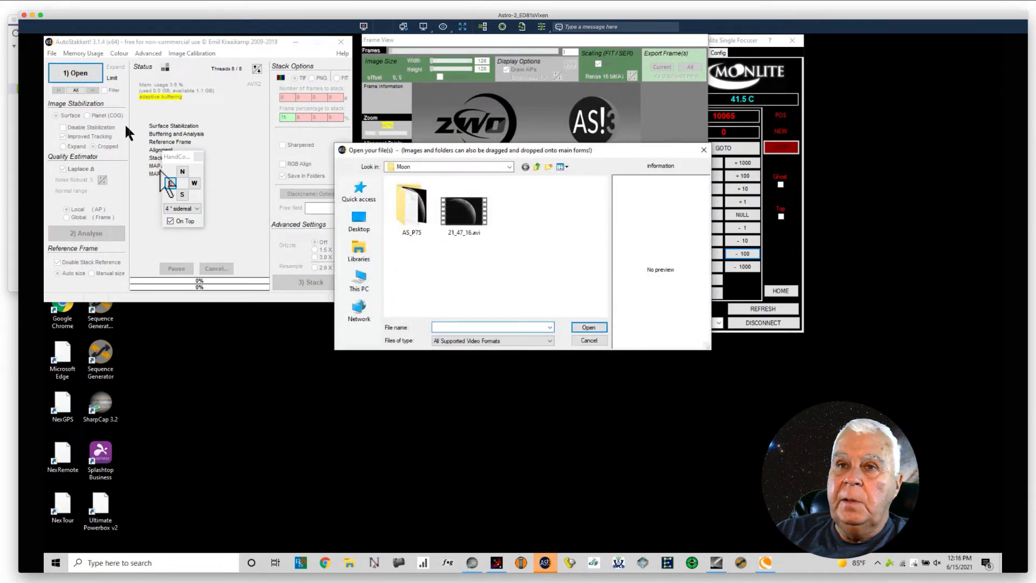
pyautogui.moveTo(181, 156); pyautogui.dragTo(190, 362)
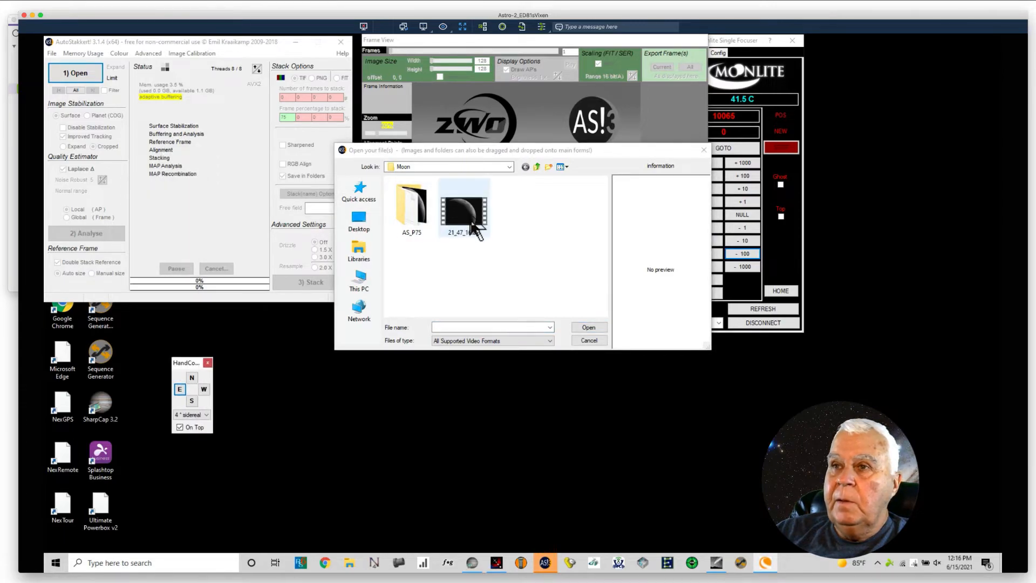
pyautogui.click(509, 167)
pyautogui.click(509, 168)
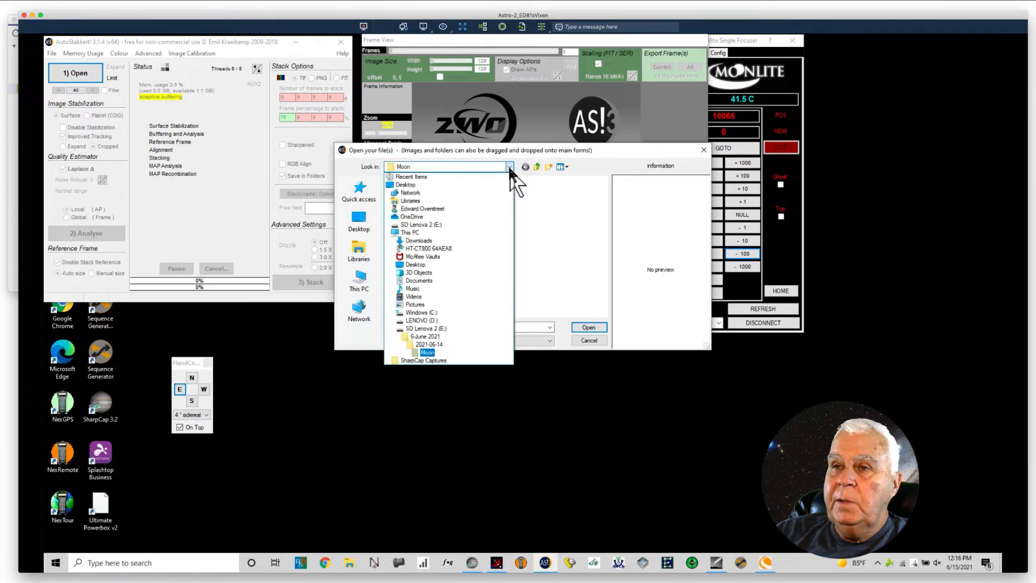
pyautogui.click(426, 337)
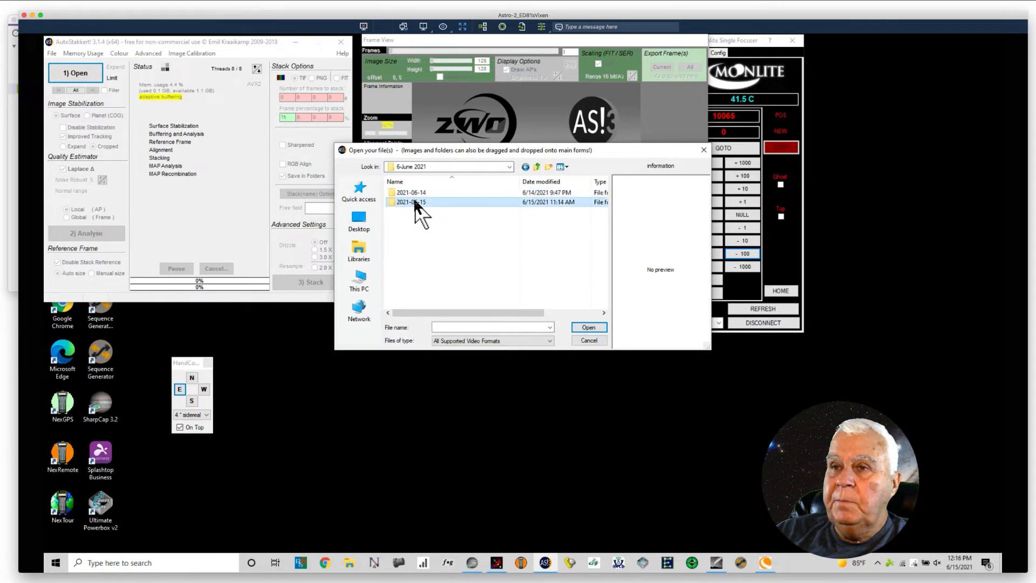
pyautogui.doubleClick(413, 198)
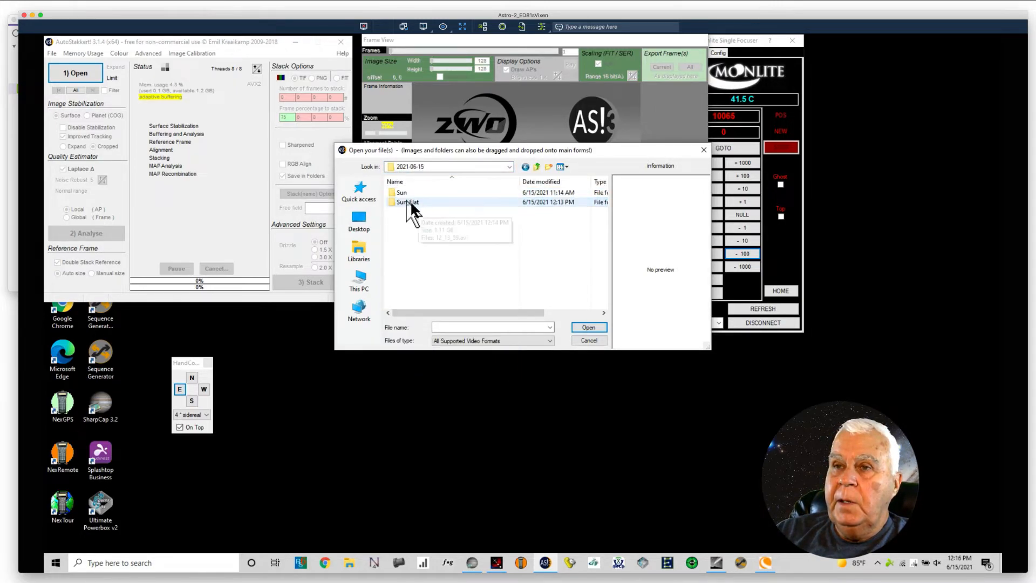
pyautogui.doubleClick(406, 198)
pyautogui.click(412, 210)
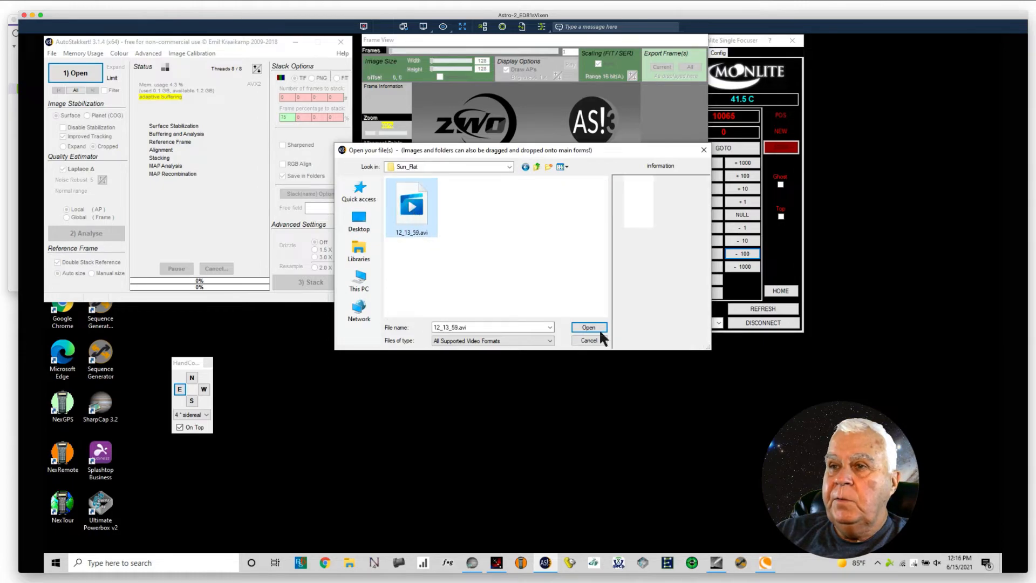
pyautogui.click(588, 328)
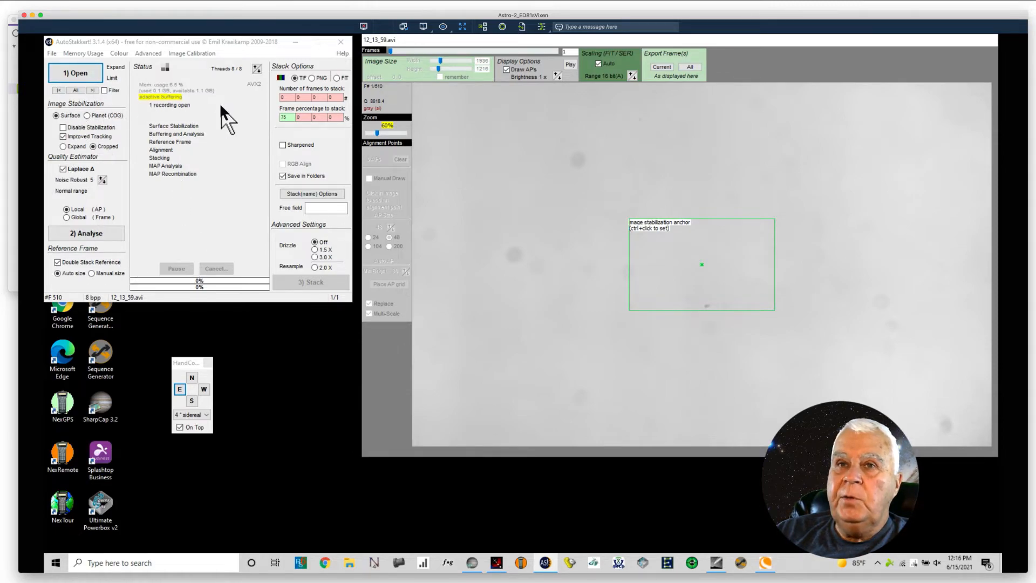
# Step: Create a master frame from the open flat recording and name the TIF file MasterFlat
pyautogui.click(180, 54)
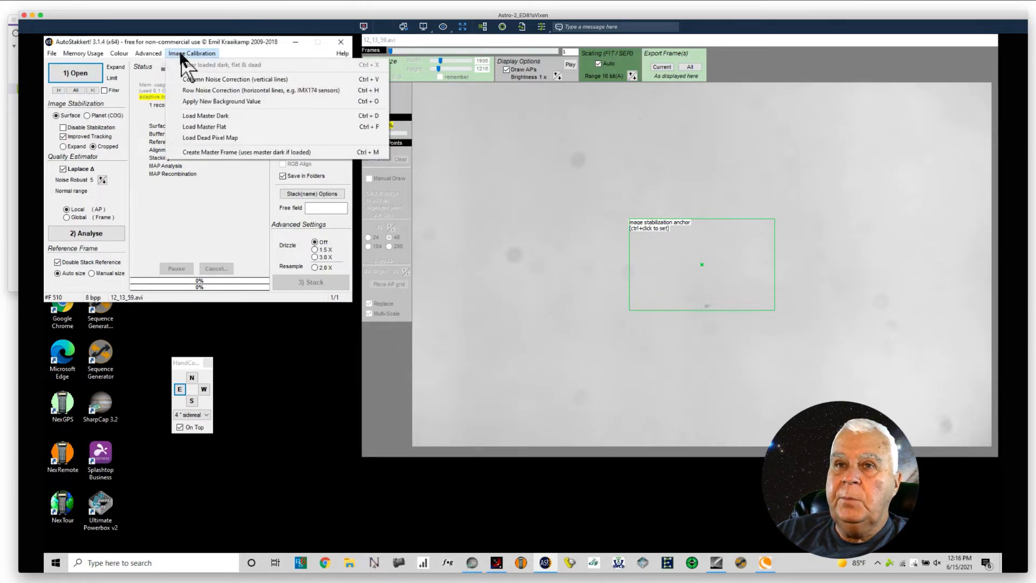
pyautogui.click(215, 152)
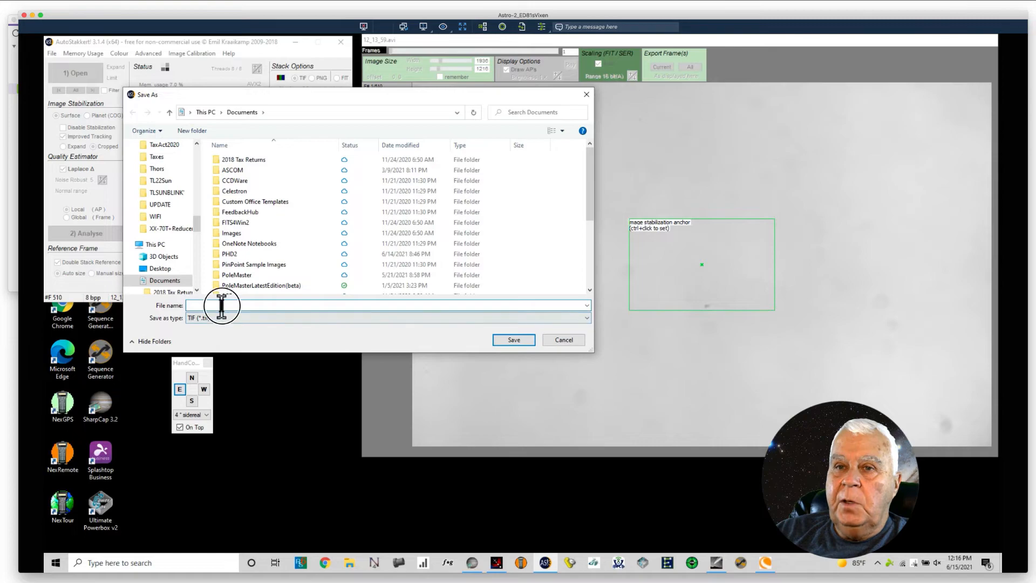
pyautogui.write('Ma')
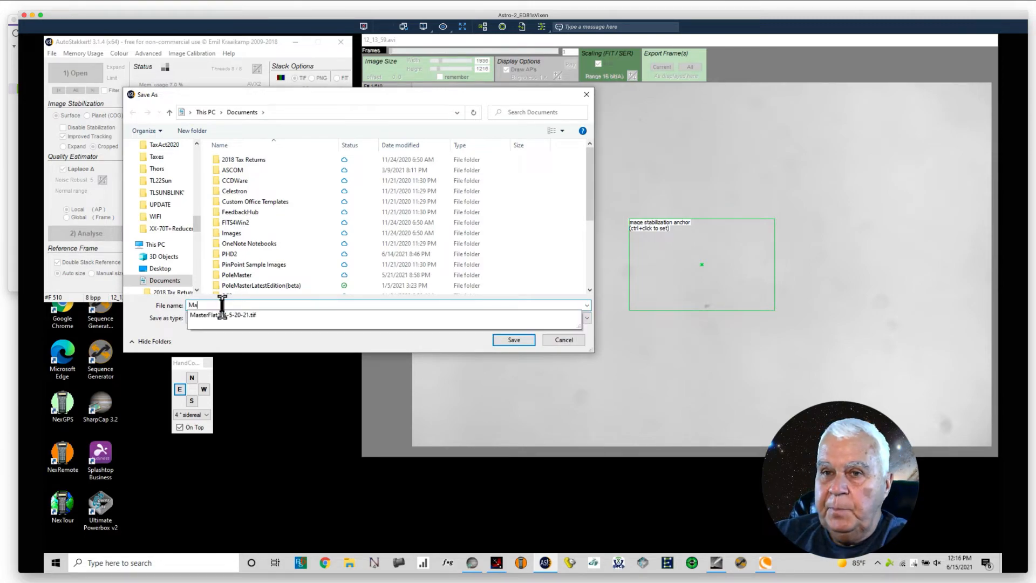
pyautogui.write('sterFlat')
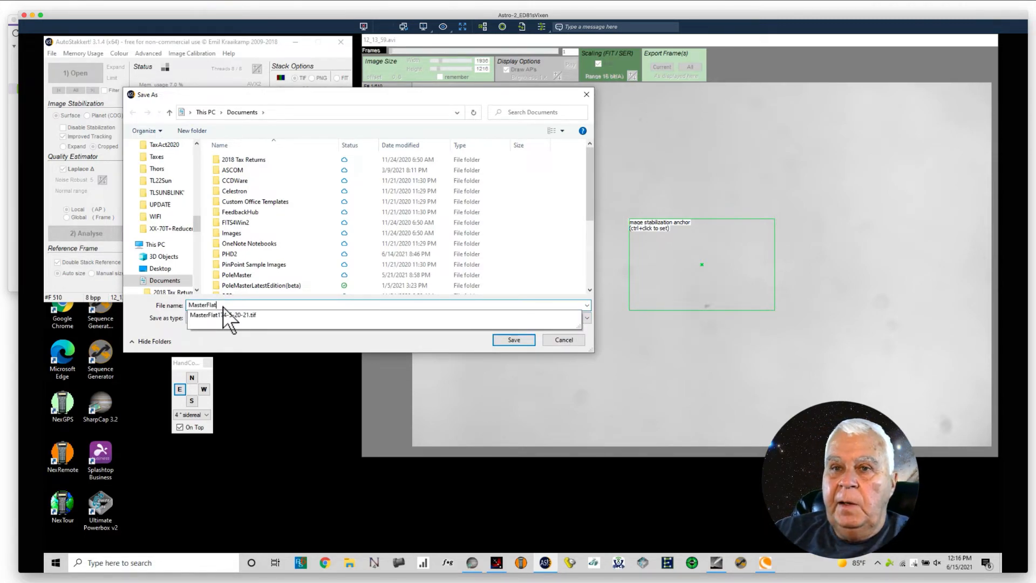
# Step: Save the master flat in the Sun_Flat folder on SD Lenova 2 (E:), under 6-June 2021 and 2021-06-15
pyautogui.click(196, 227)
pyautogui.moveTo(196, 226); pyautogui.dragTo(205, 267)
pyautogui.click(168, 222)
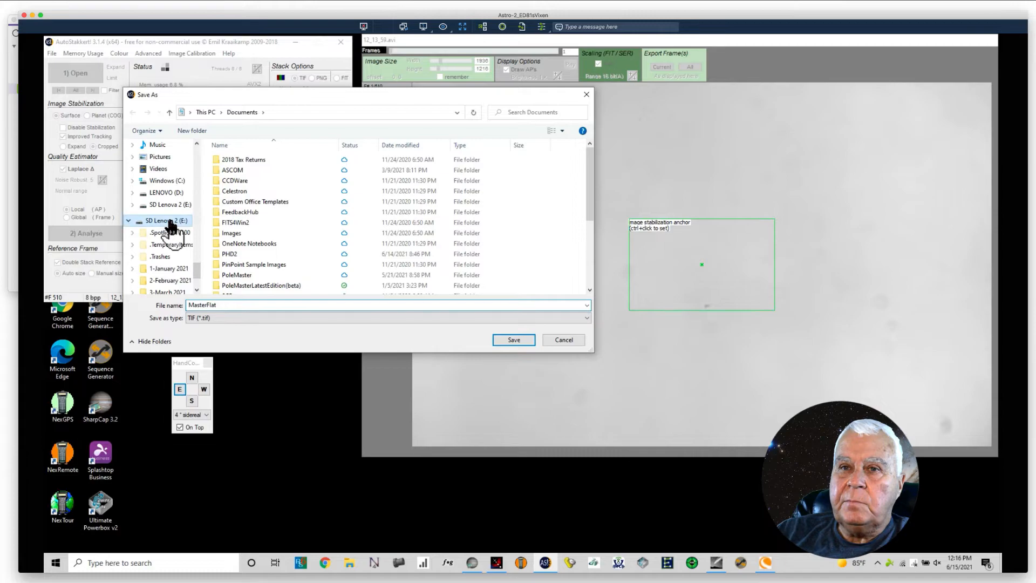
pyautogui.doubleClick(232, 243)
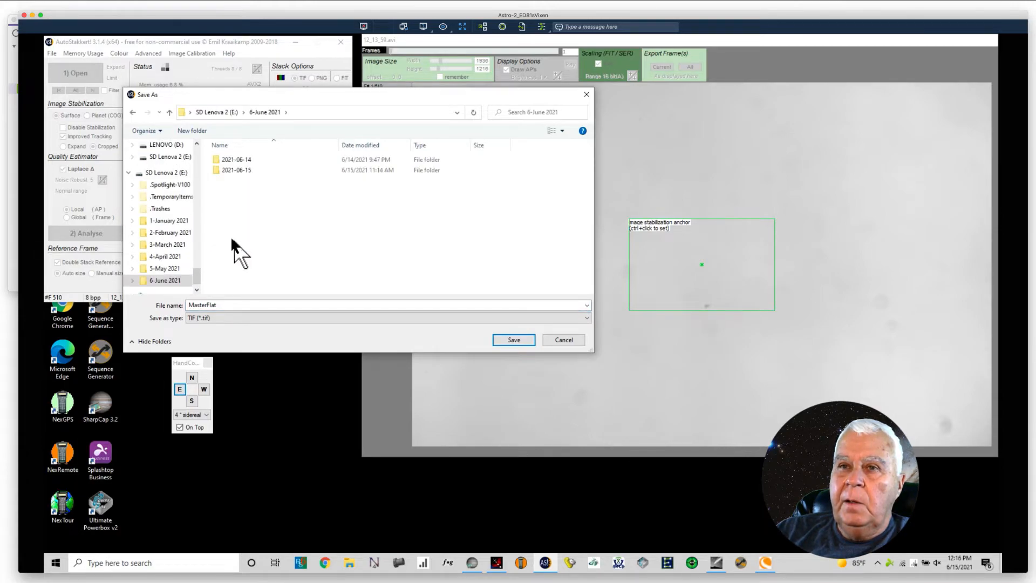
pyautogui.doubleClick(237, 170)
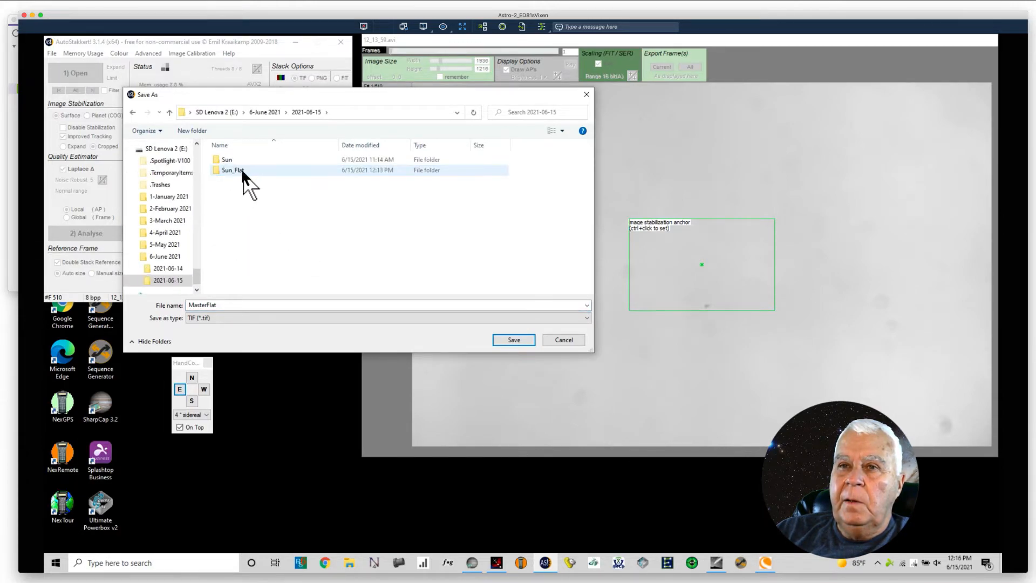
pyautogui.doubleClick(240, 168)
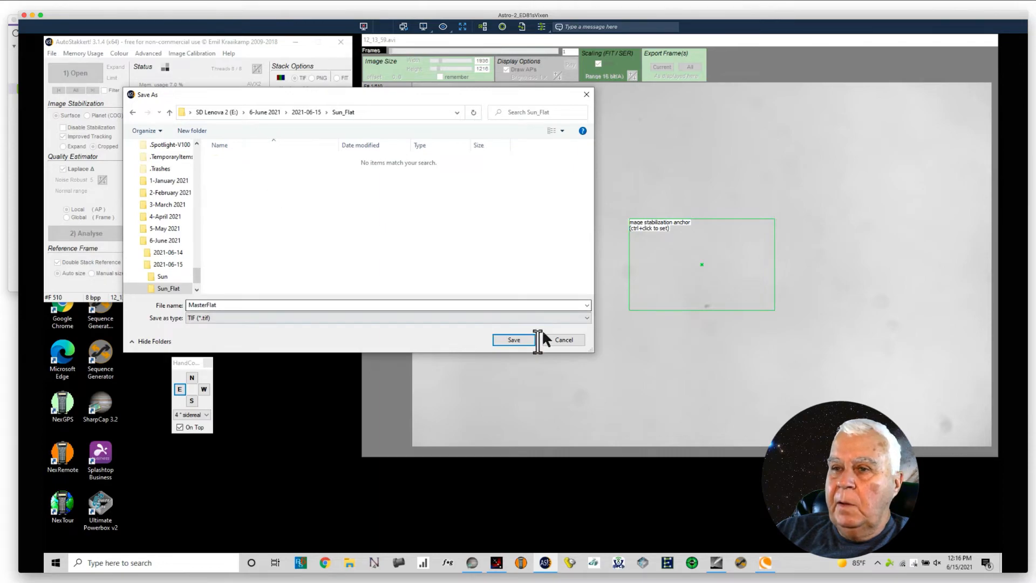
pyautogui.click(510, 339)
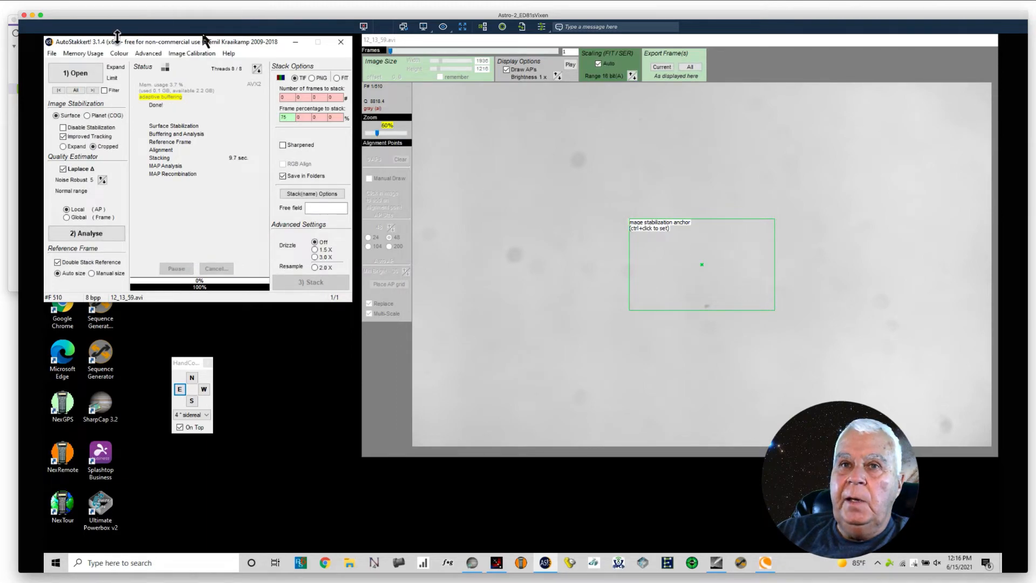
# Step: Browse for a recording in the Sun folder under 2021-06-15 and limit the listed files to AVI Video
pyautogui.click(52, 54)
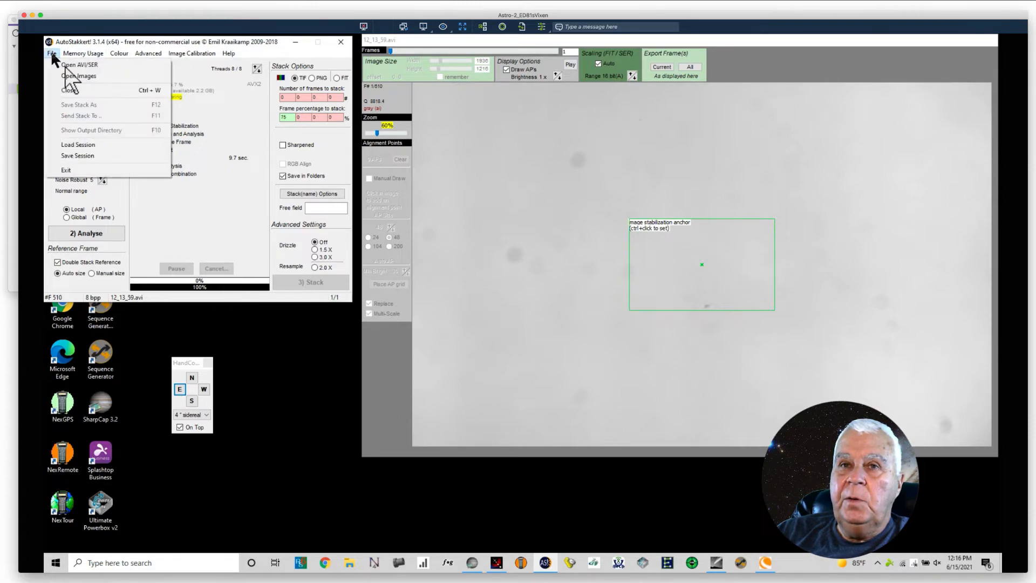
pyautogui.click(72, 73)
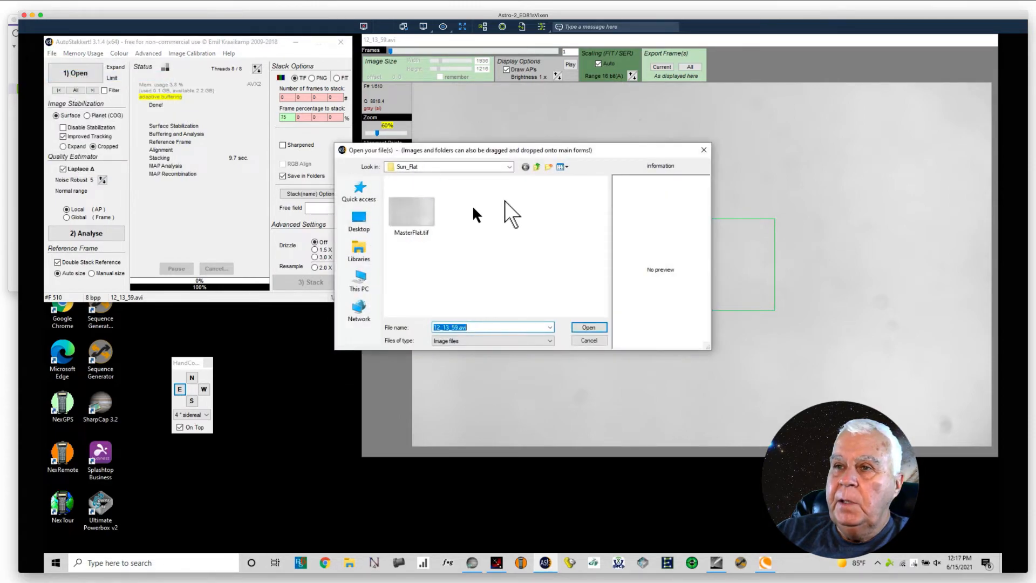
pyautogui.click(509, 167)
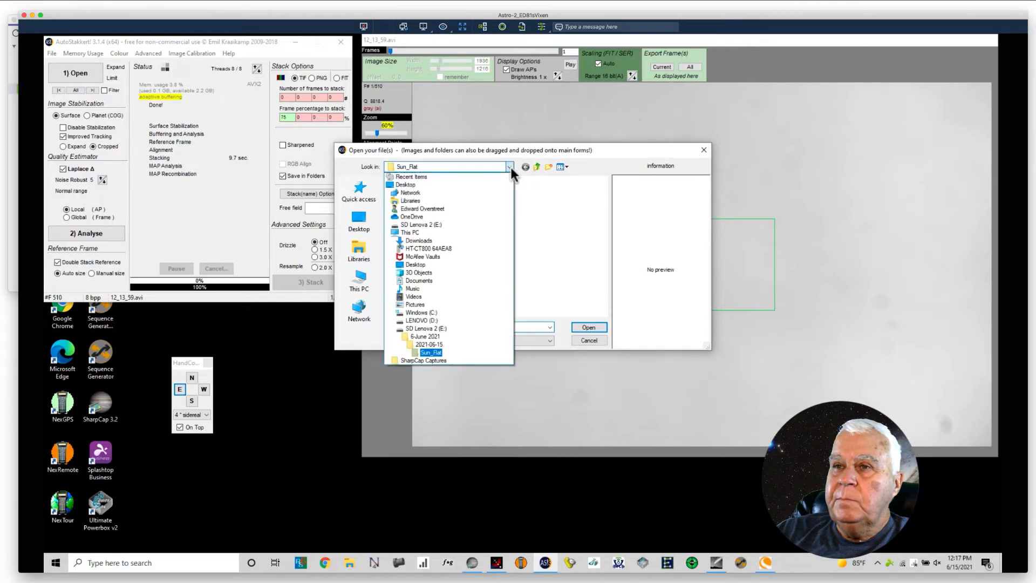
pyautogui.click(436, 345)
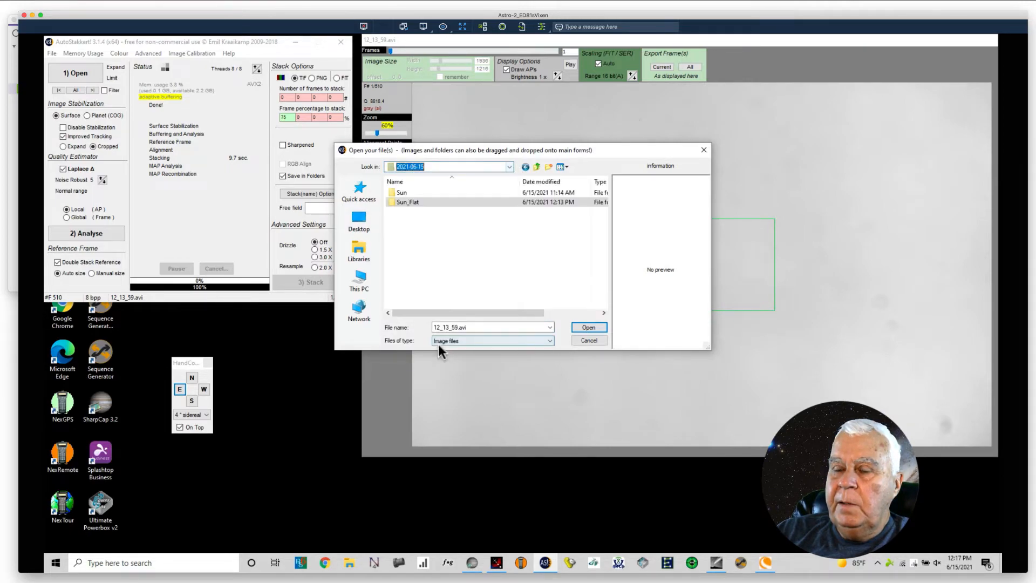
pyautogui.doubleClick(396, 192)
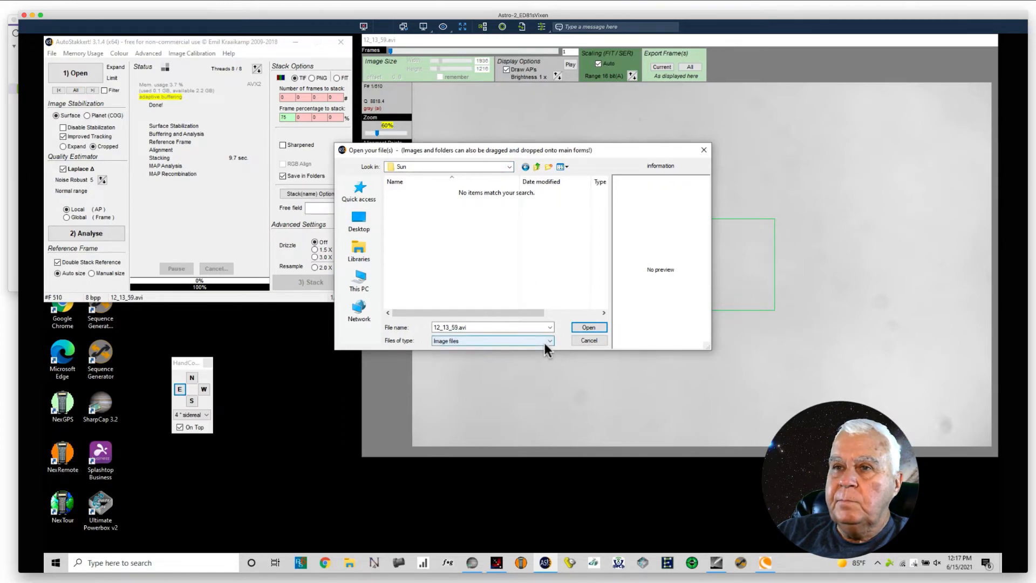
pyautogui.click(508, 166)
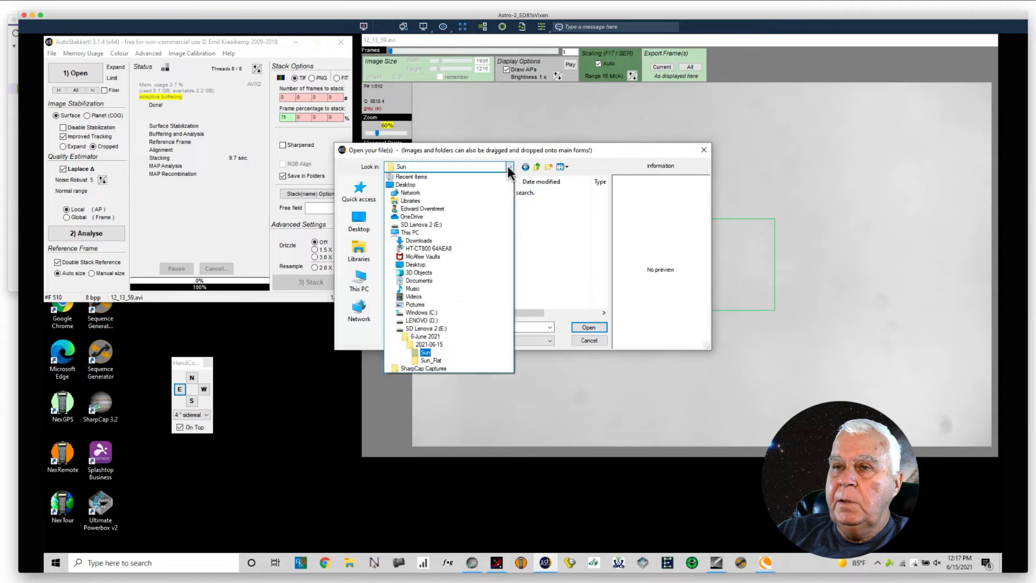
pyautogui.click(426, 352)
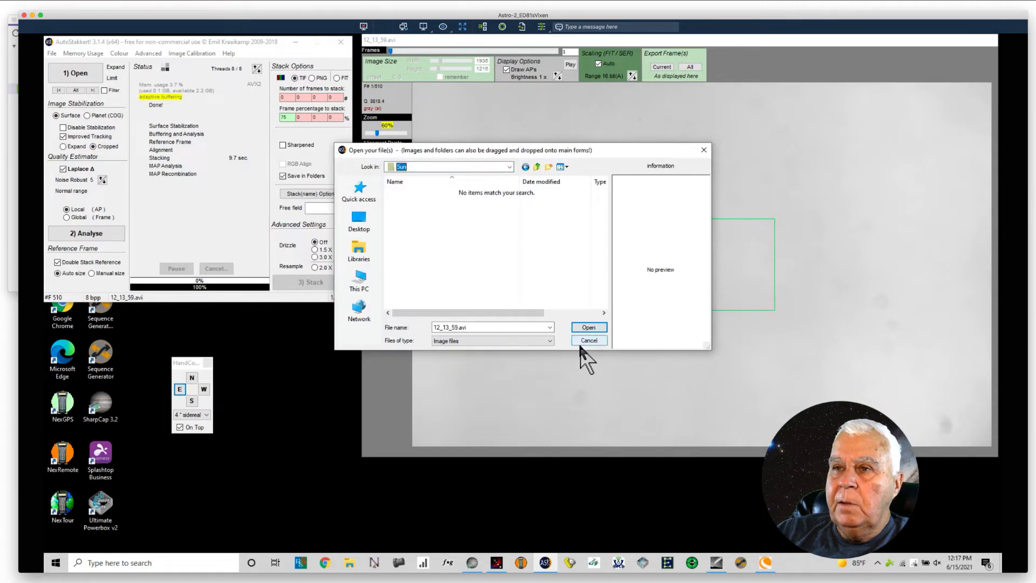
pyautogui.click(549, 341)
pyautogui.click(479, 362)
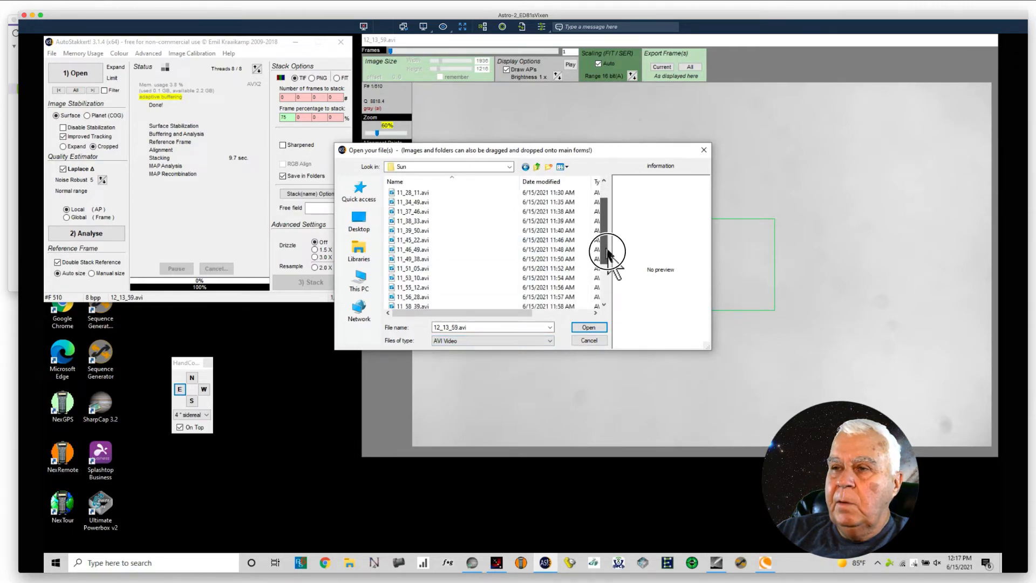
# Step: Open 11_38_33.avi from the Sun folder, and replace it with 11_14_19.avi
pyautogui.scroll(-1, 489, 212)
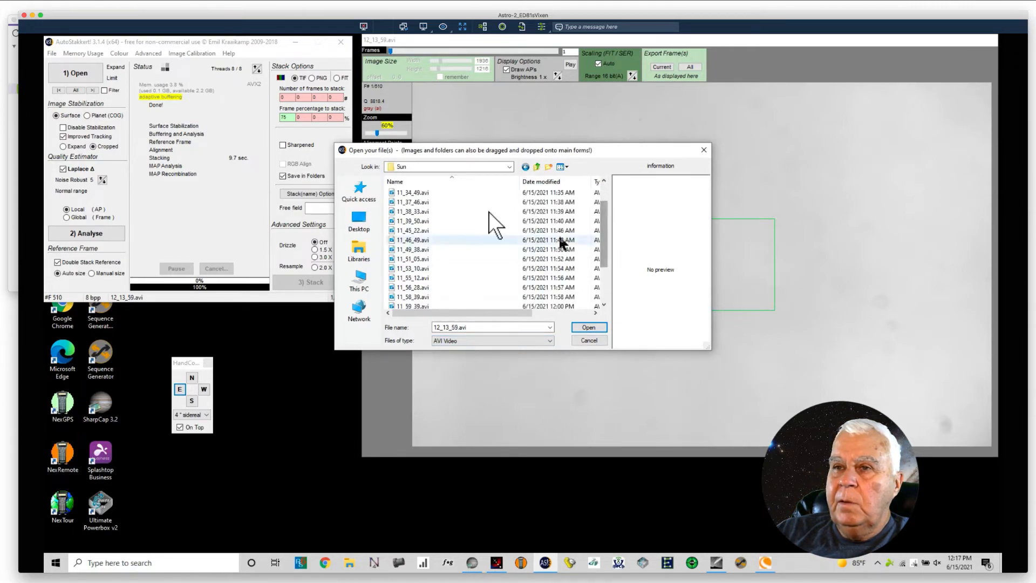
pyautogui.click(413, 211)
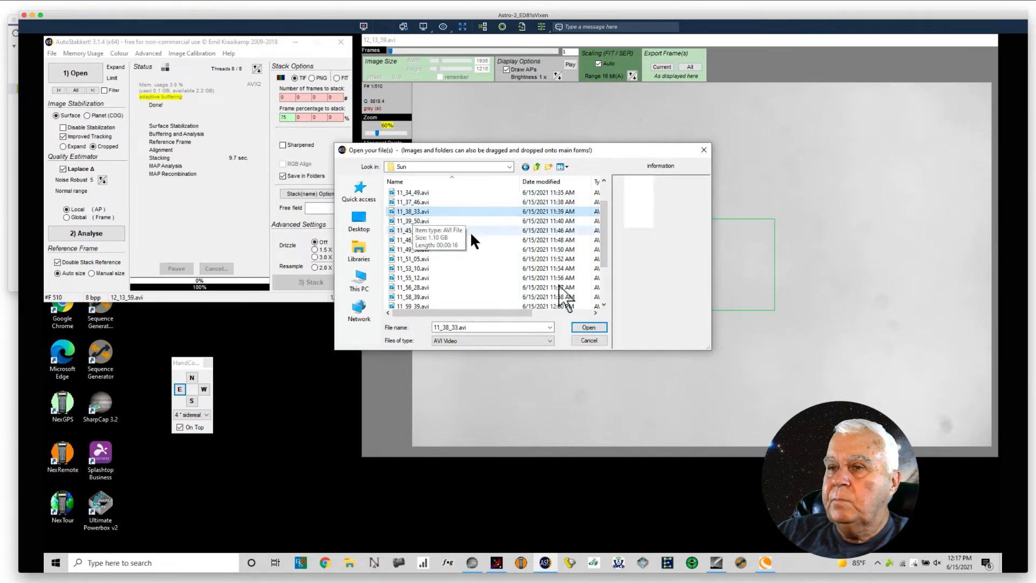
pyautogui.click(582, 325)
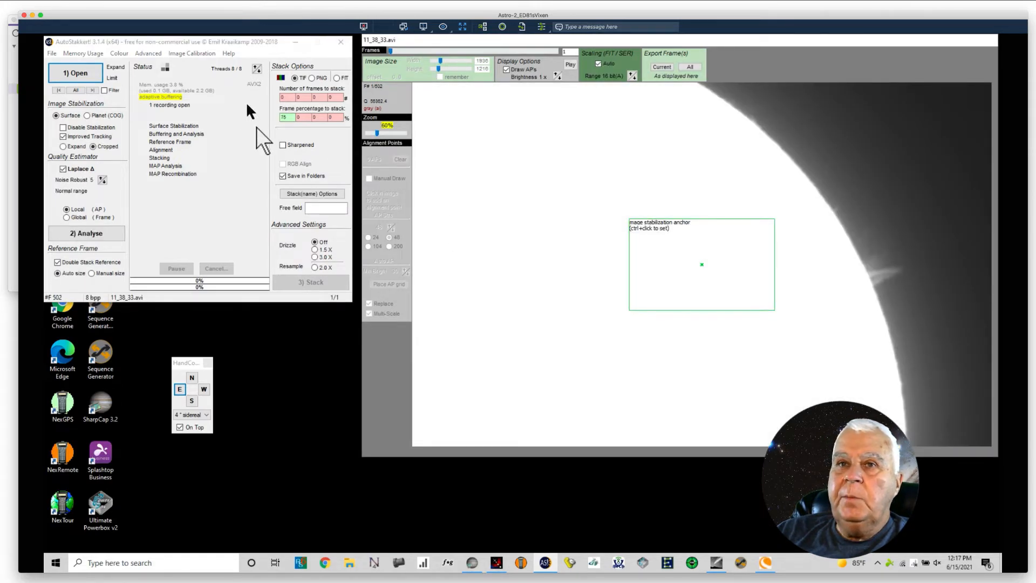
pyautogui.click(64, 74)
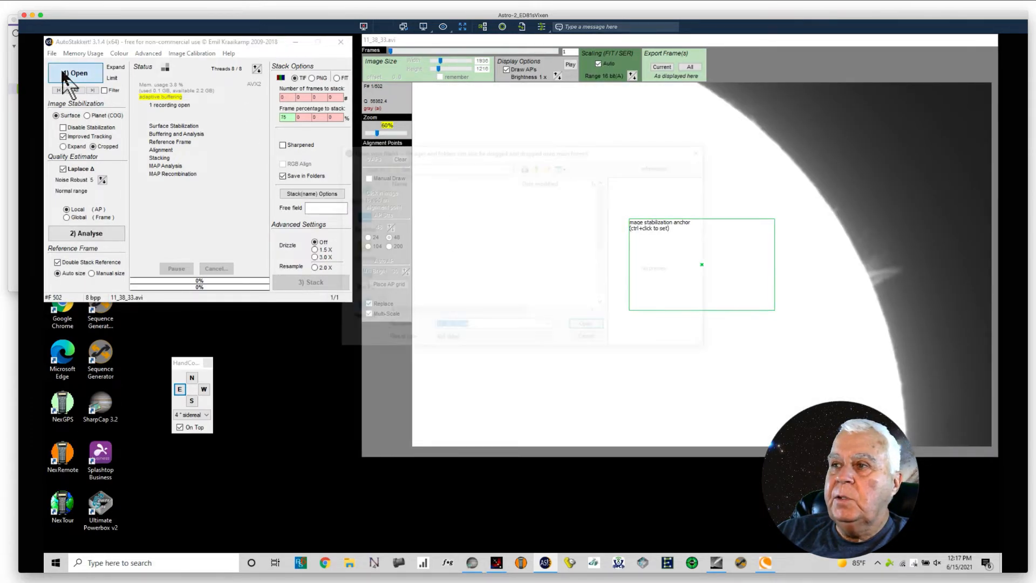
pyautogui.click(413, 209)
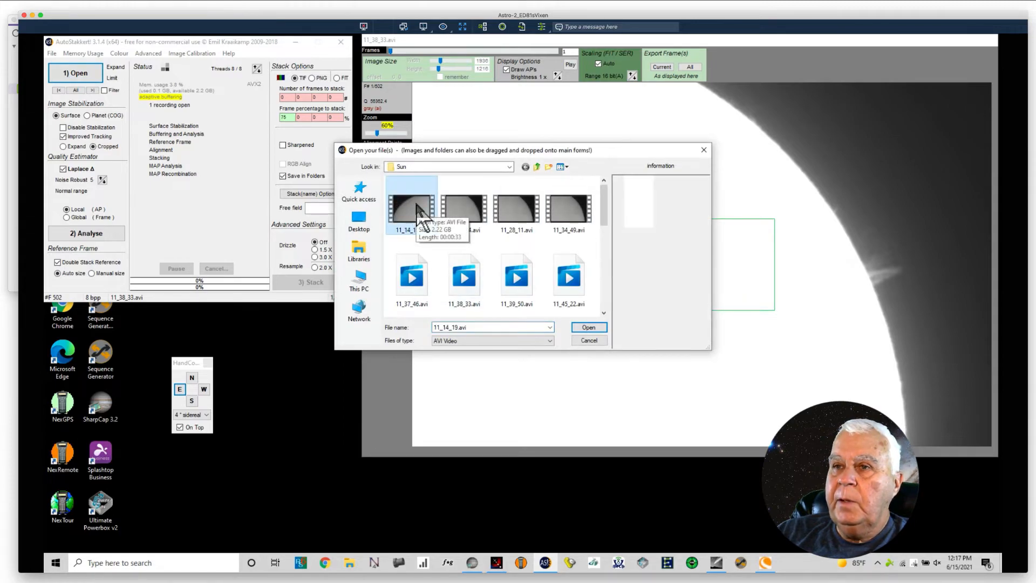
pyautogui.click(573, 325)
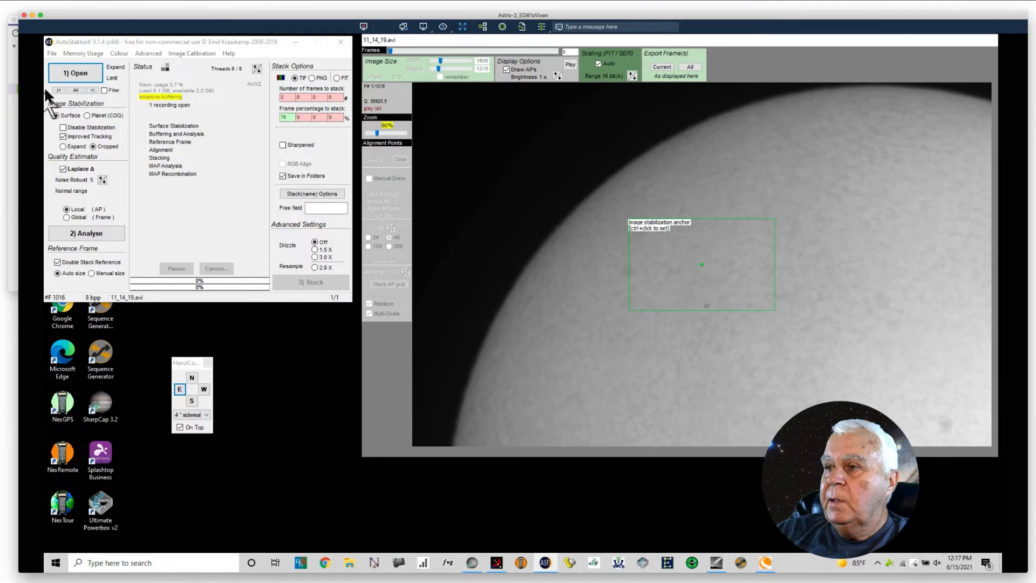
# Step: Open 11_28_11.avi and set the image stabilization anchor beside the dark sunspot near the solar limb
pyautogui.click(90, 74)
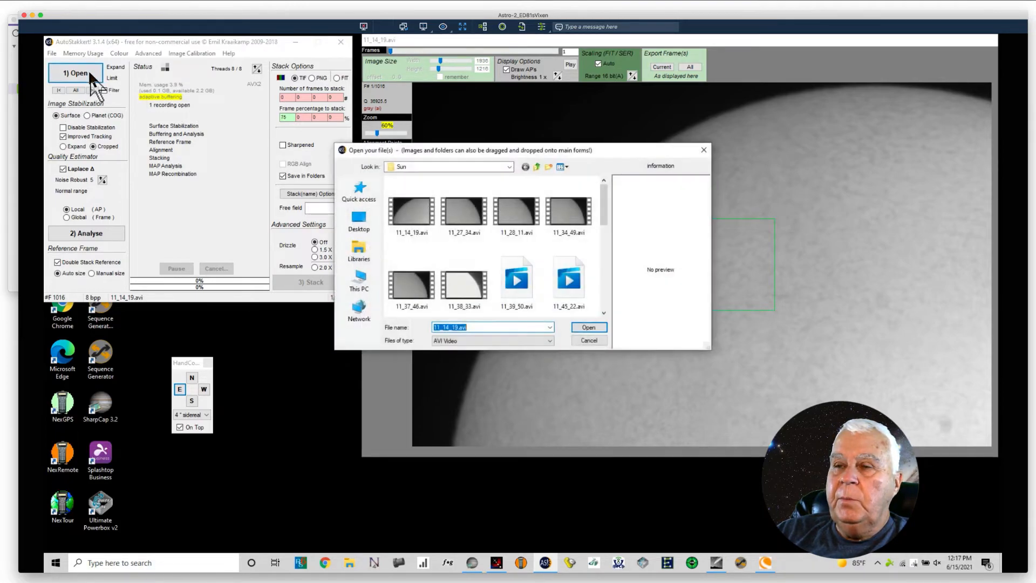
pyautogui.click(522, 216)
pyautogui.click(592, 326)
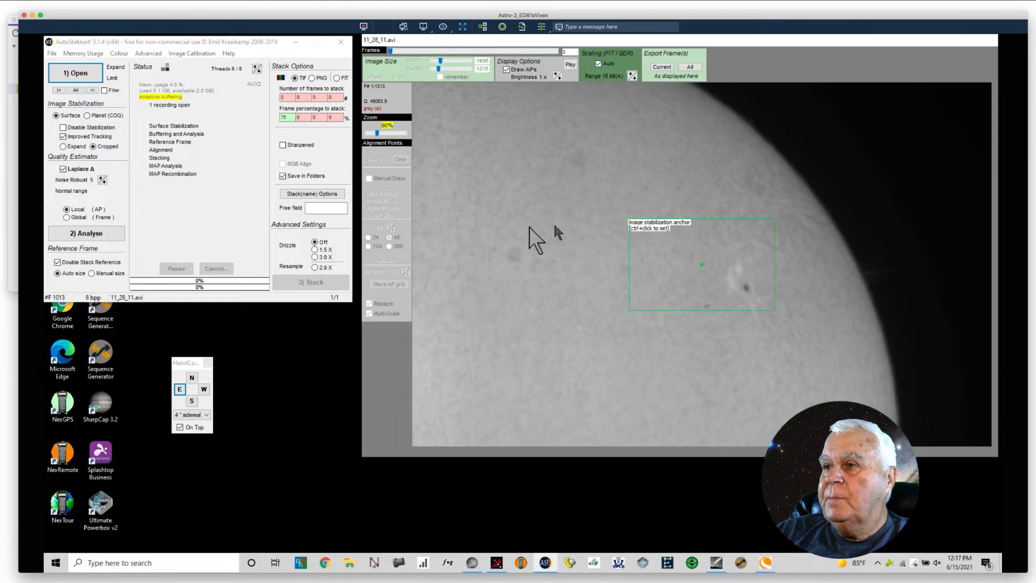
pyautogui.keyDown('ctrl'); pyautogui.click(738, 283); pyautogui.keyUp('ctrl')
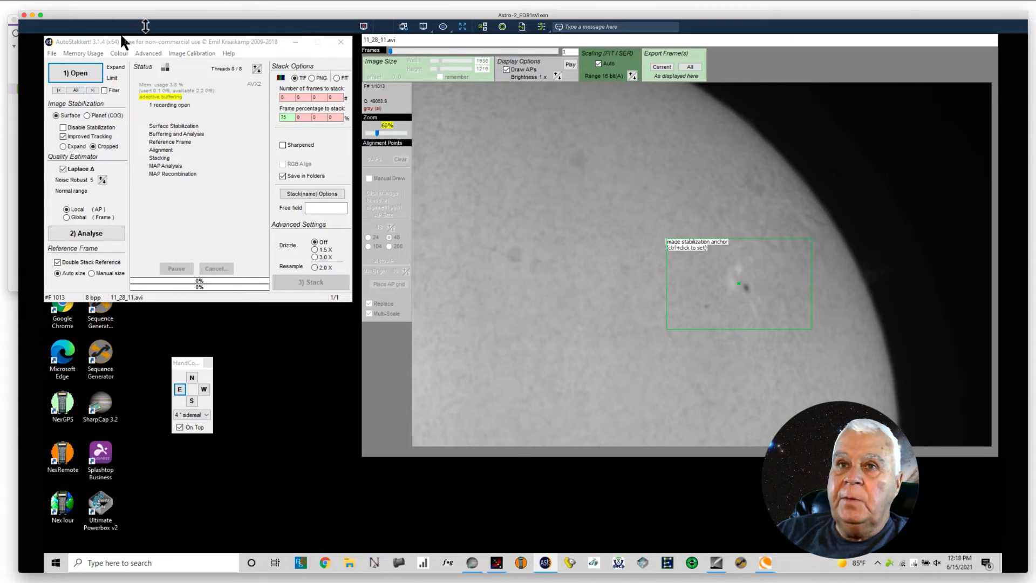
# Step: Load MasterFlat.tif from the Sun_Flat folder as the master flat for the open recording
pyautogui.click(170, 53)
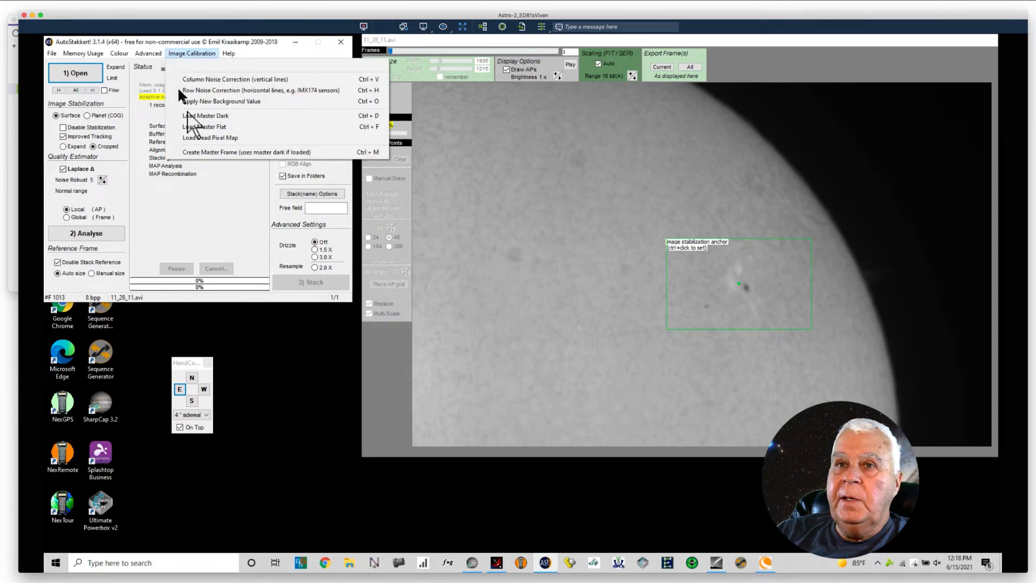
pyautogui.click(194, 126)
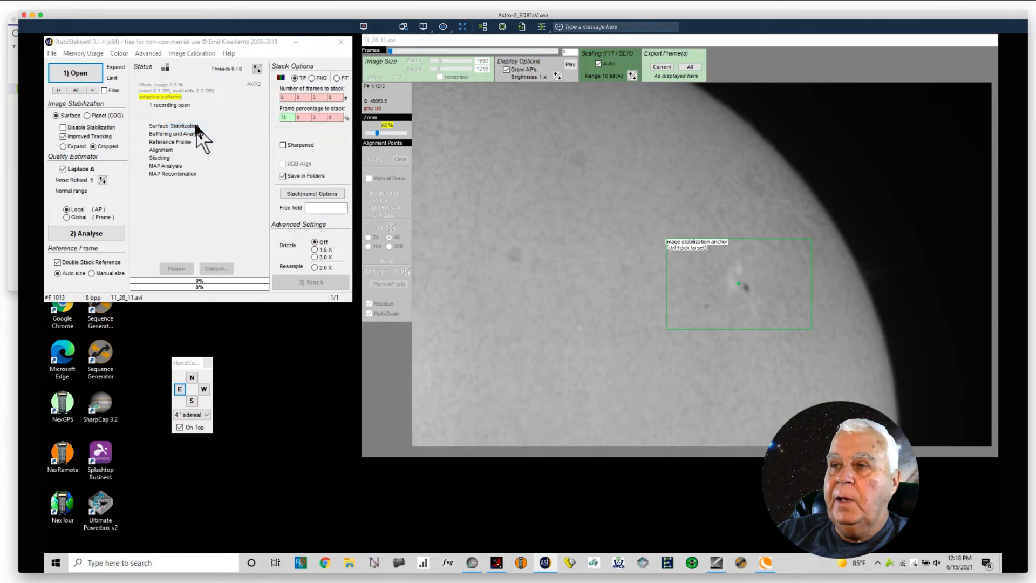
pyautogui.click(298, 192)
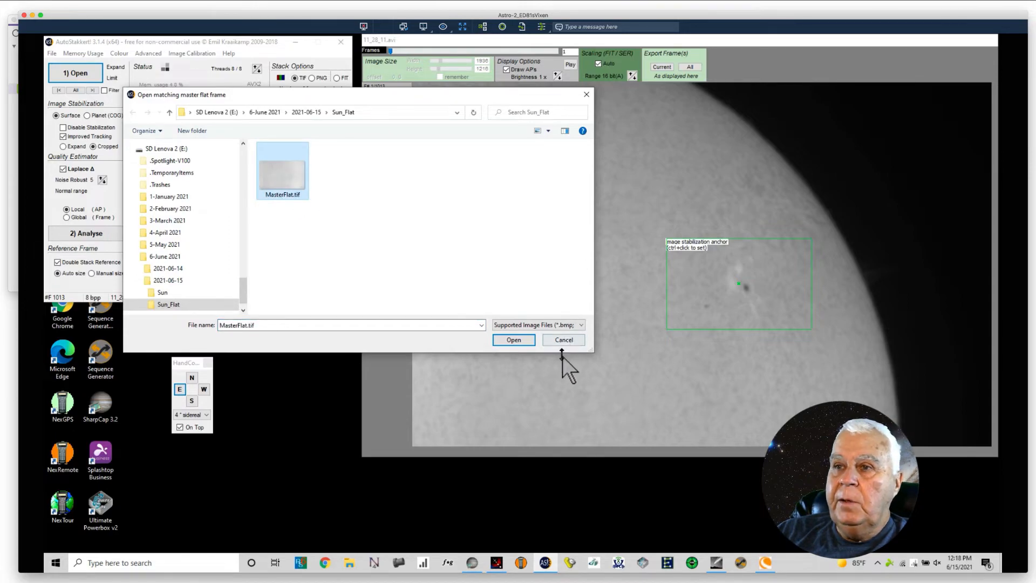
pyautogui.click(513, 340)
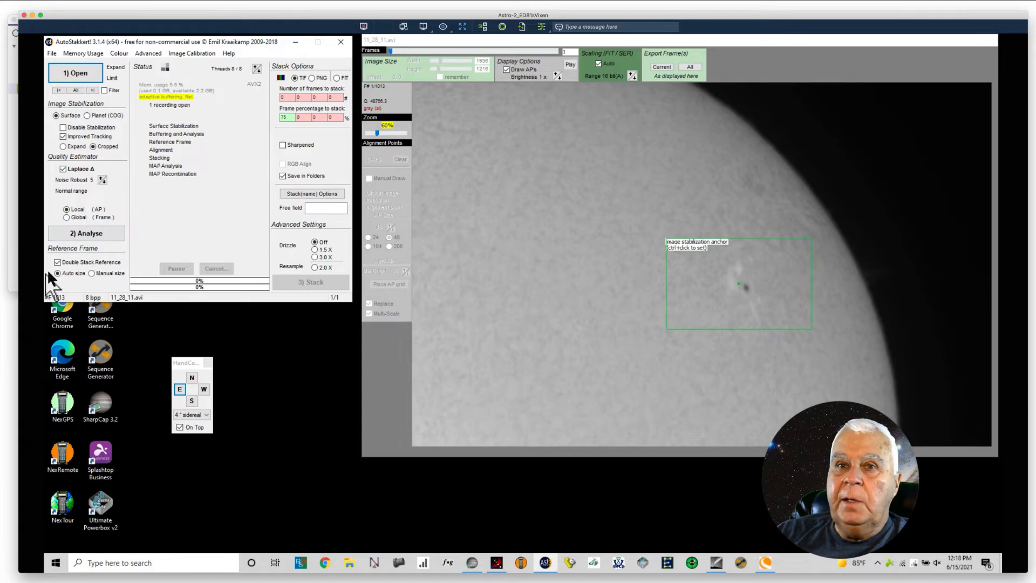
# Step: Analyse the flat-calibrated 11_28_11.avi recording
pyautogui.click(86, 233)
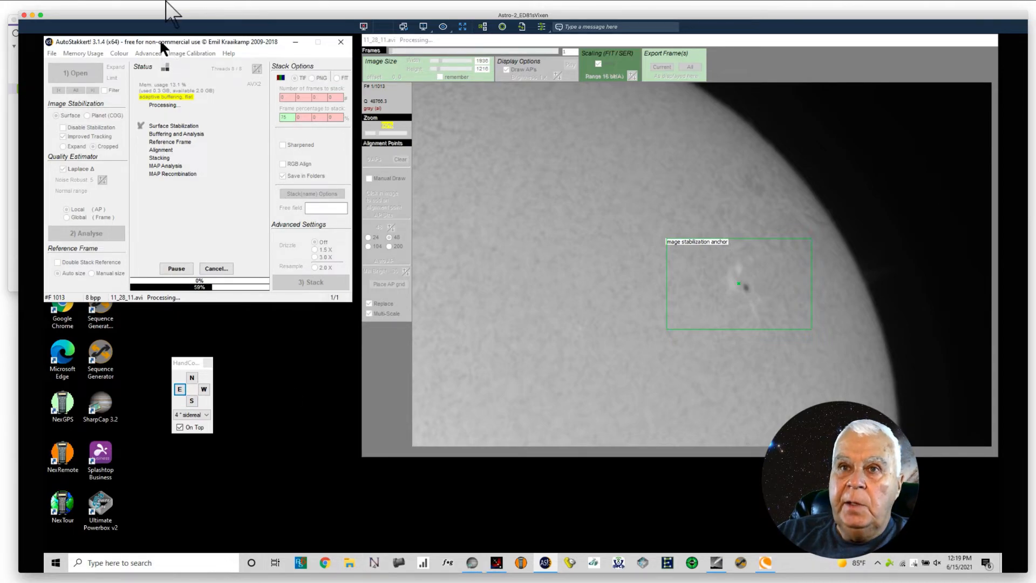
pyautogui.click(177, 5)
pyautogui.click(142, 57)
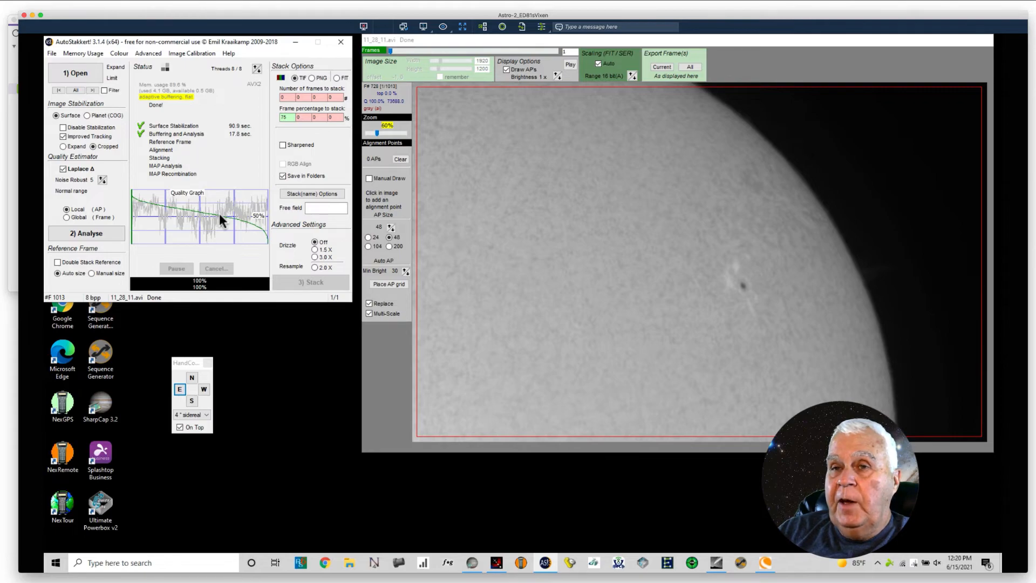
# Step: Set the frame percentage to stack to 50% and move through the quality-sorted frames to frame 454
pyautogui.click(285, 118)
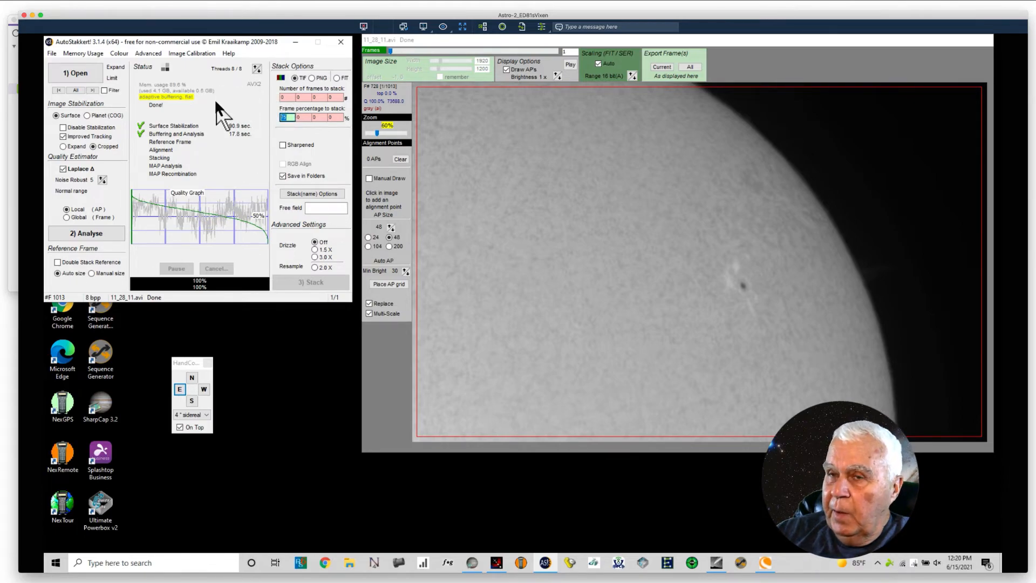
pyautogui.write('50')
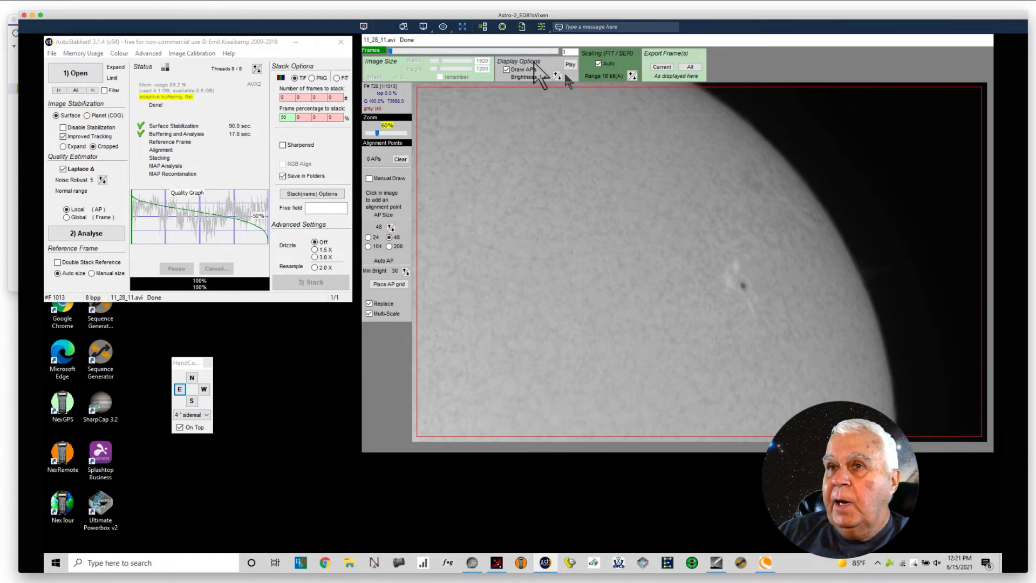
pyautogui.click(390, 50)
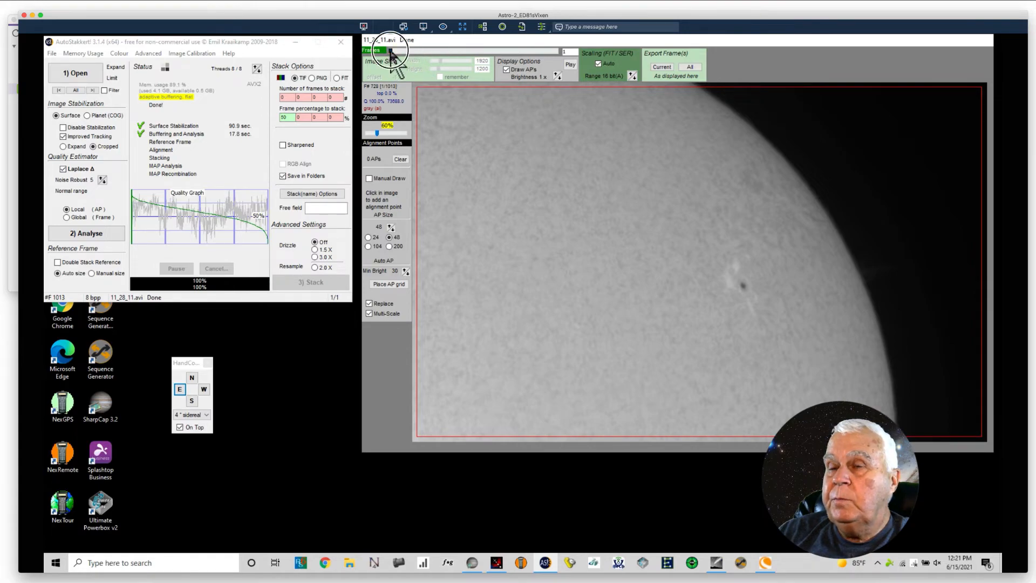
pyautogui.moveTo(390, 51); pyautogui.dragTo(467, 59)
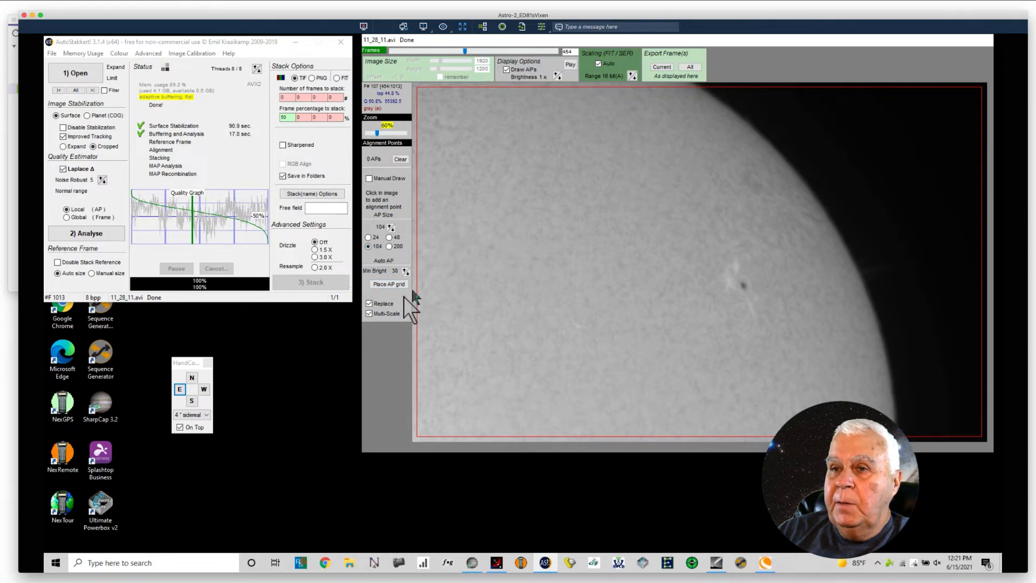
# Step: Place an automatic alignment point grid over the Sun with AP size 104 and stack the recording
pyautogui.click(389, 284)
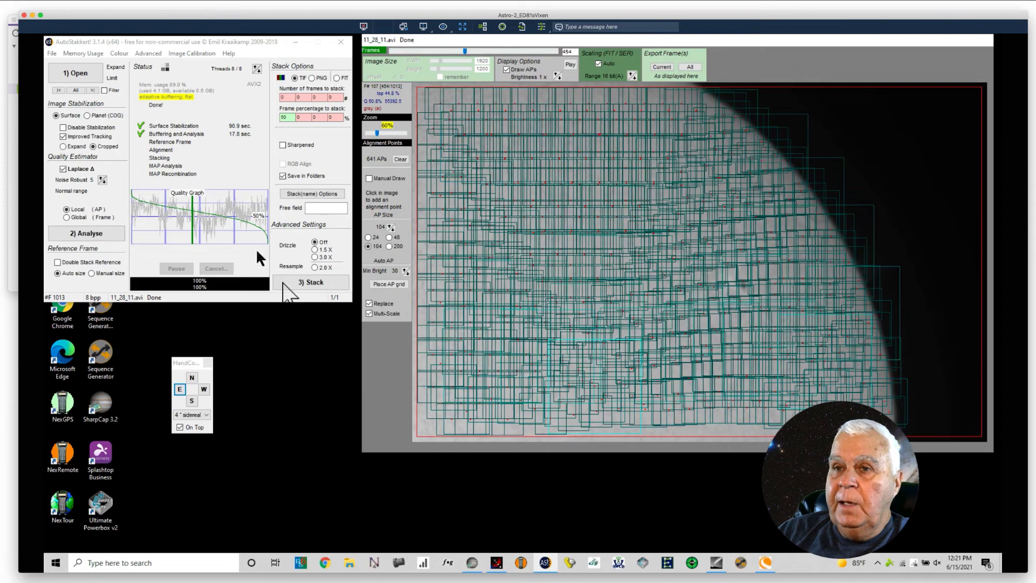
pyautogui.click(315, 284)
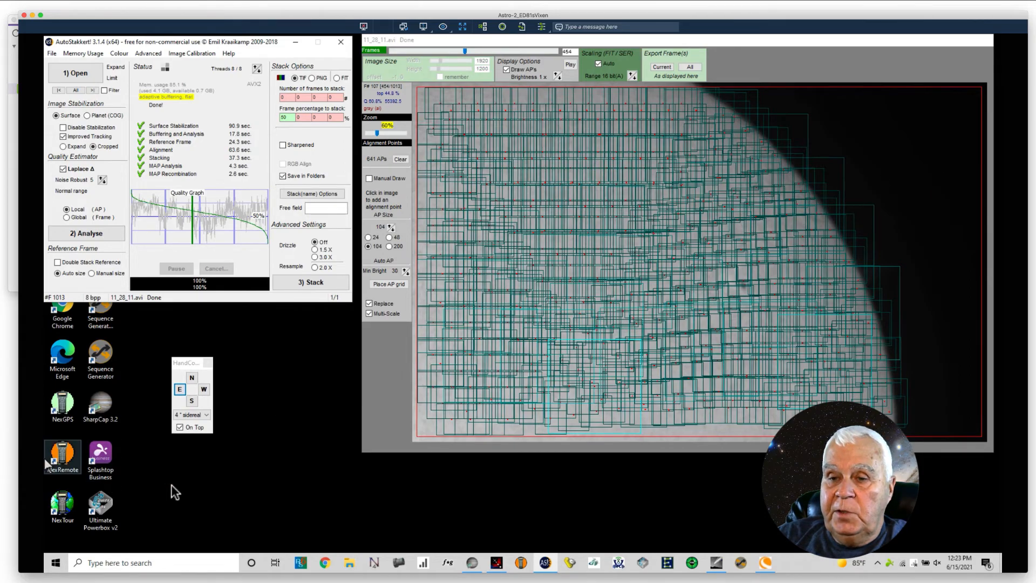
# Step: Switch to RegiStax 6 and start selecting an image, browsing up to the 2021-06-14 folder with TIFF frames as the file type
pyautogui.click(301, 562)
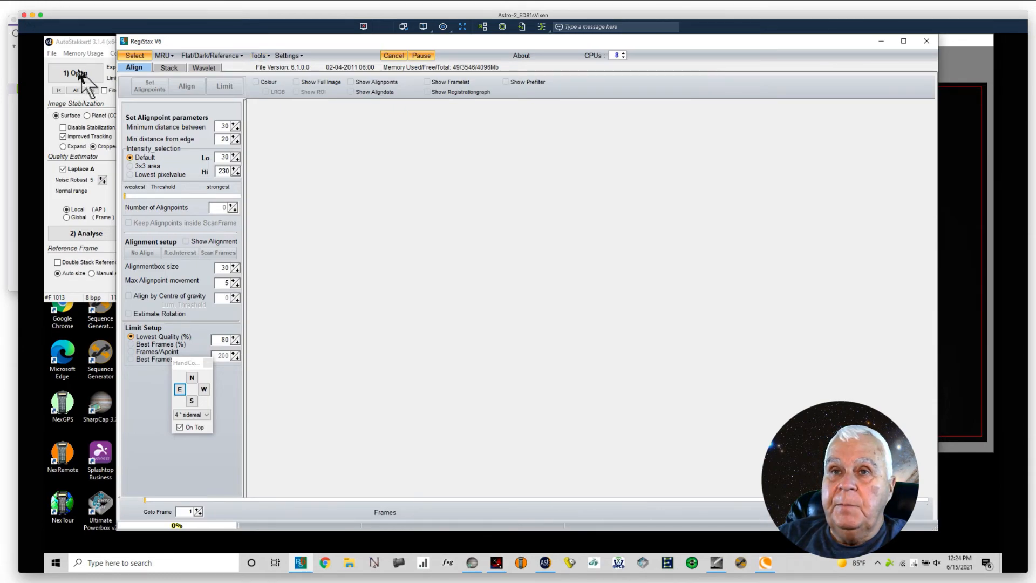
pyautogui.click(134, 56)
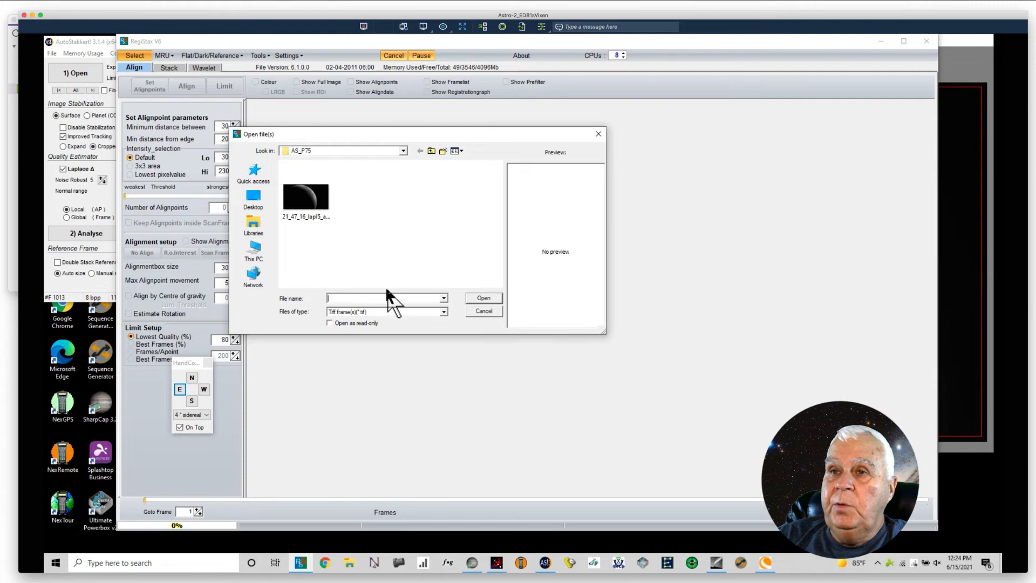
pyautogui.click(432, 151)
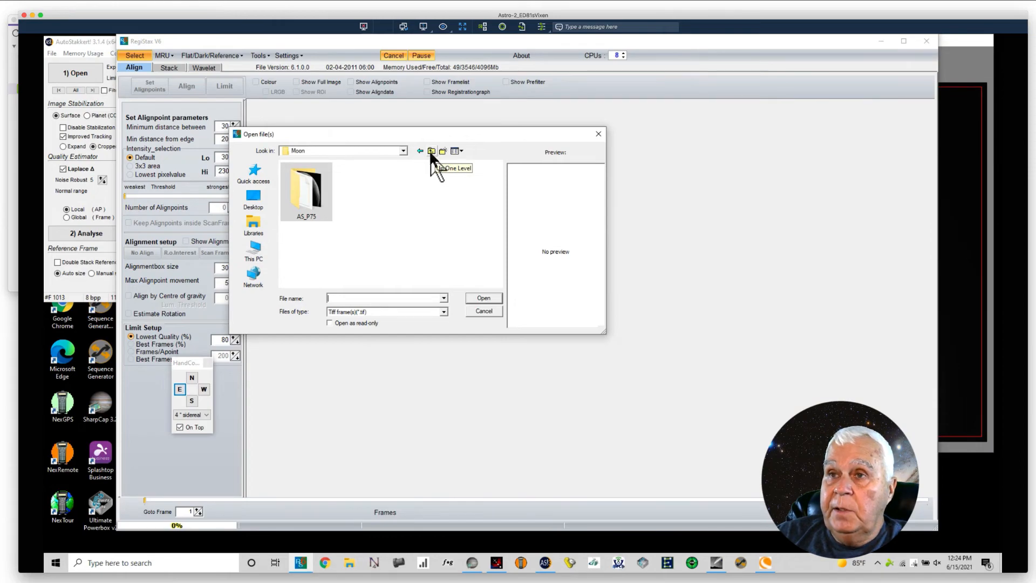
pyautogui.click(420, 151)
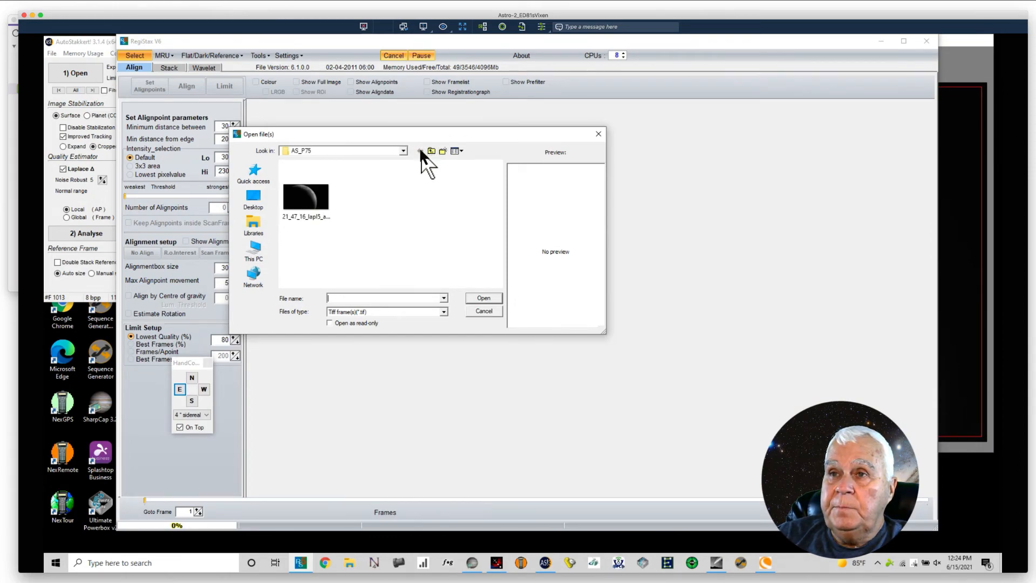
pyautogui.click(403, 147)
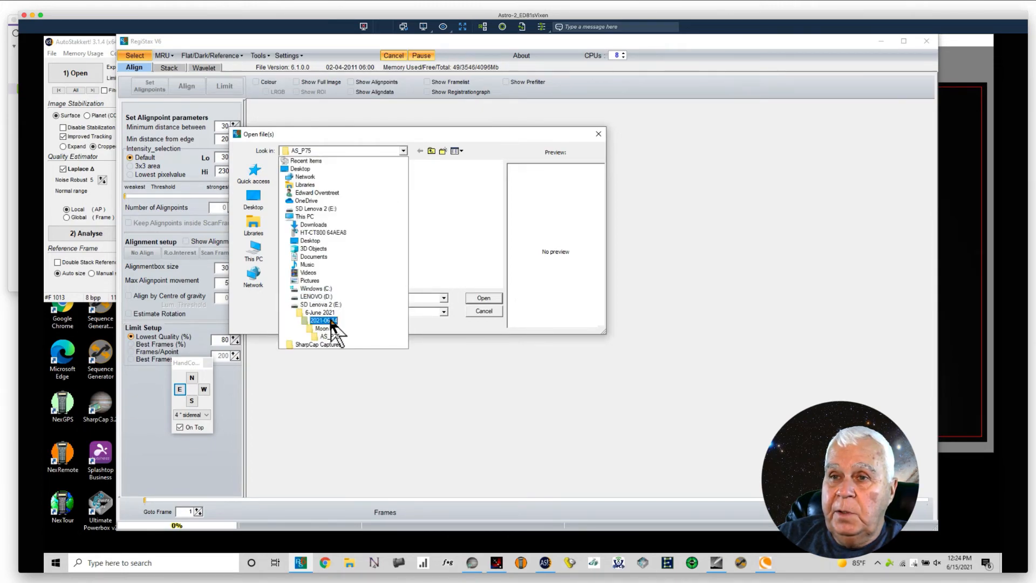
pyautogui.click(322, 320)
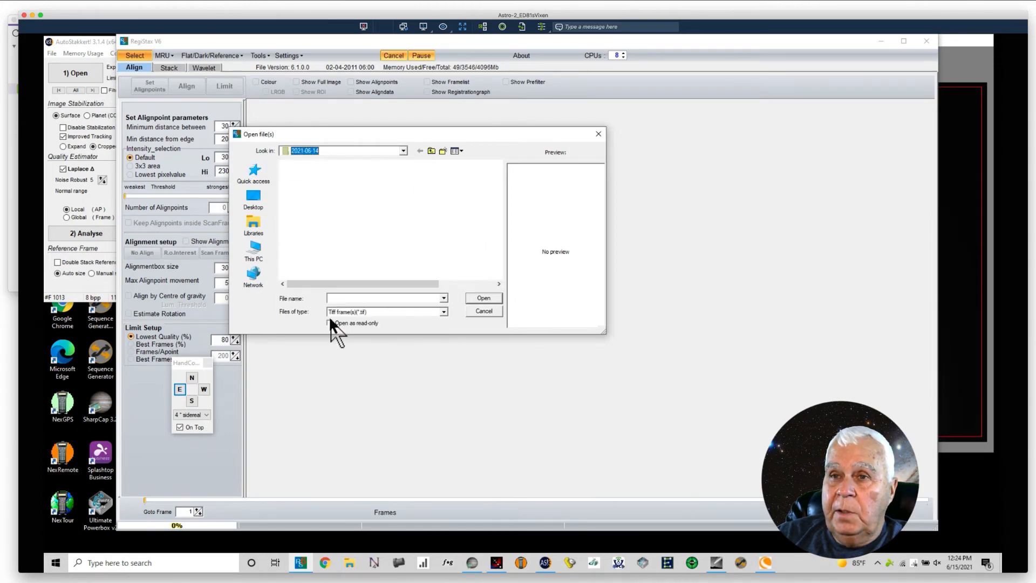
pyautogui.click(403, 150)
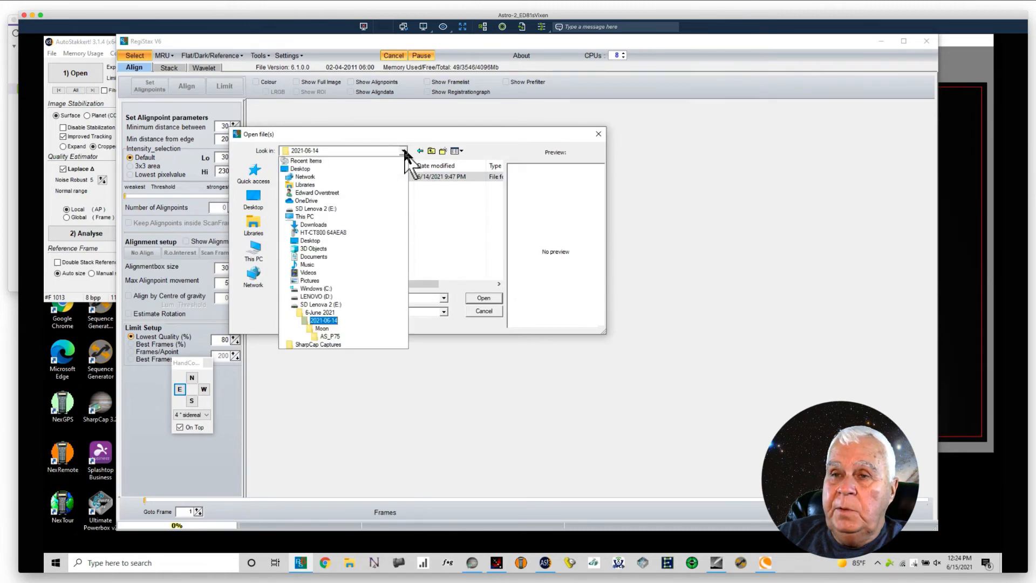
pyautogui.click(325, 319)
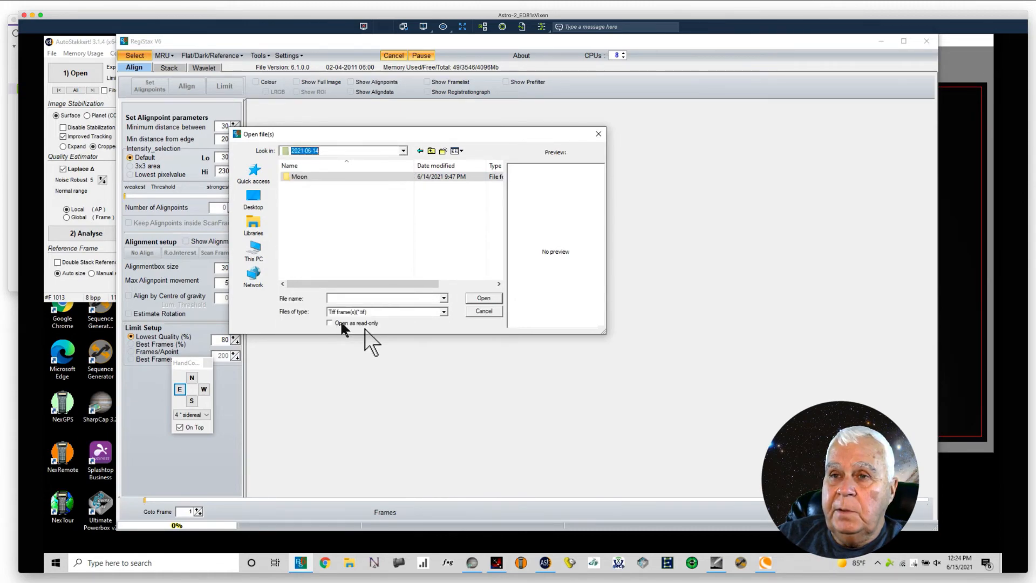
pyautogui.click(444, 312)
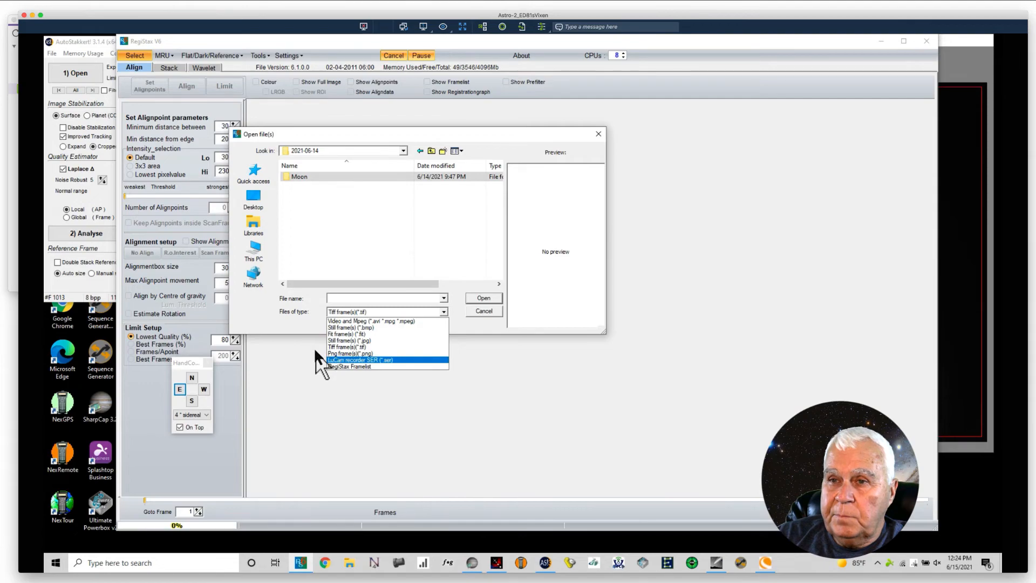
pyautogui.click(333, 347)
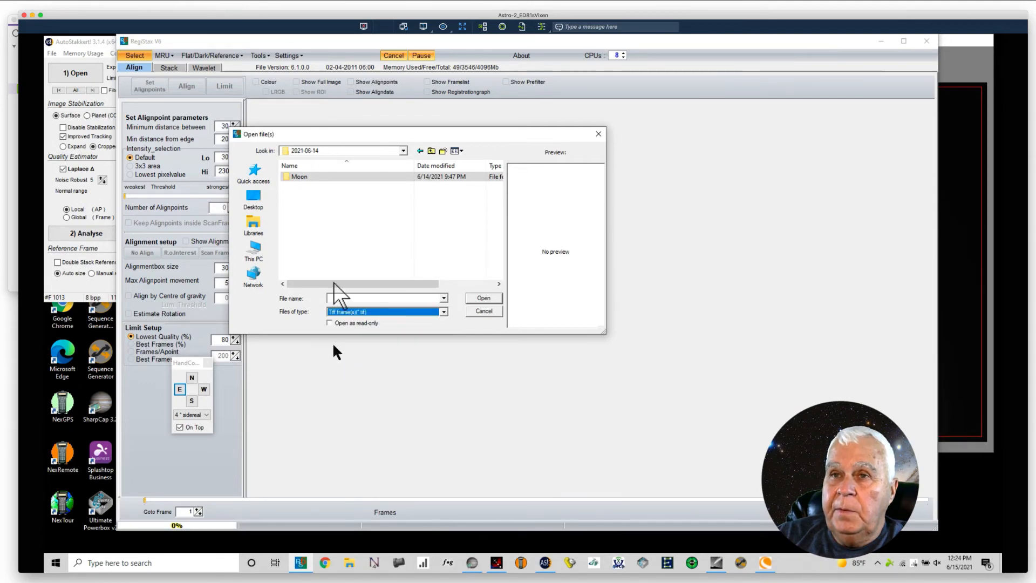
# Step: Load the stacked image 11_28_11_lapl5_ap641.tif from the 2021-06-15 Sun AS_P50 folder, declining to stretch the intensity levels
pyautogui.click(431, 151)
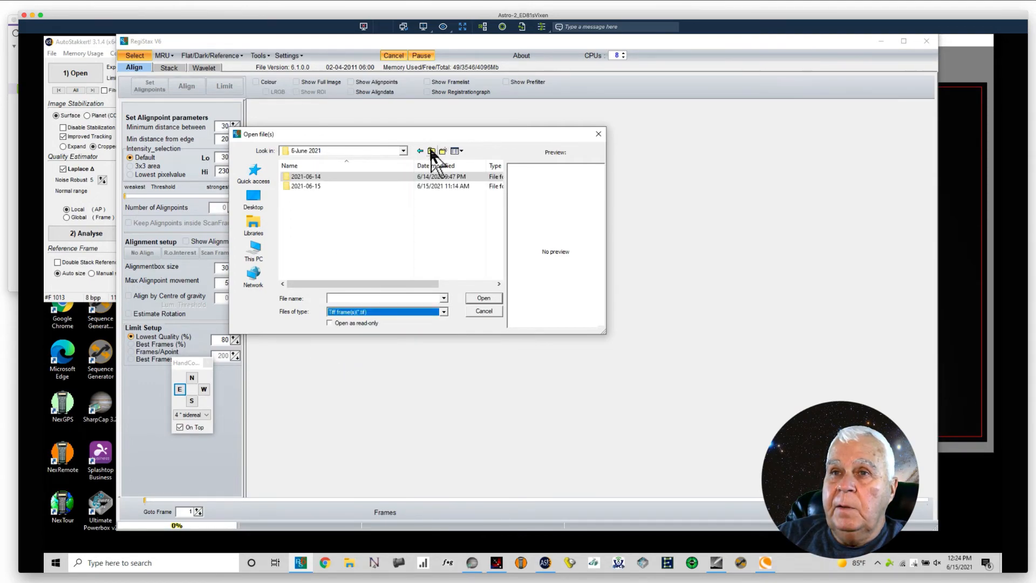
pyautogui.click(310, 185)
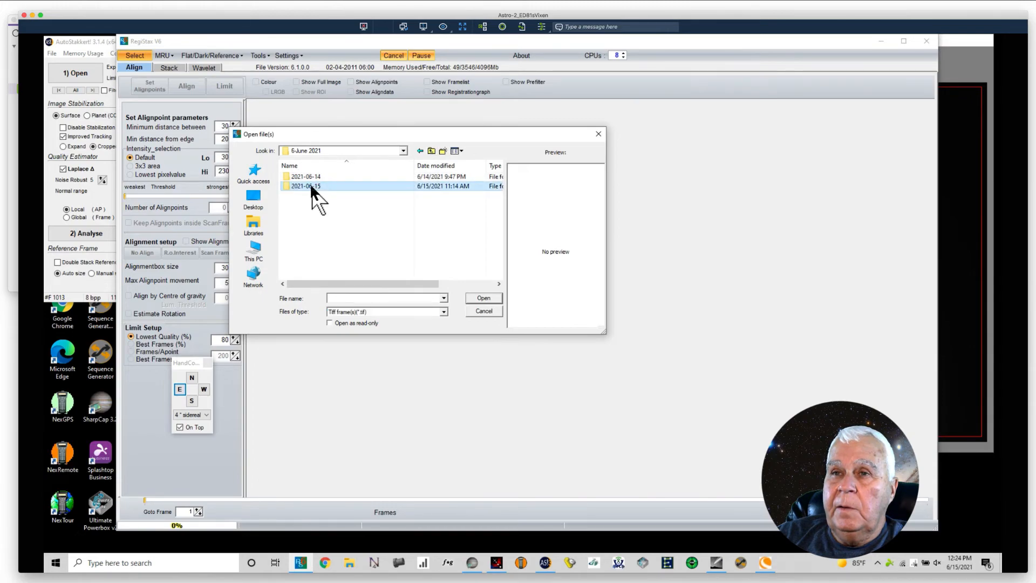
pyautogui.doubleClick(310, 185)
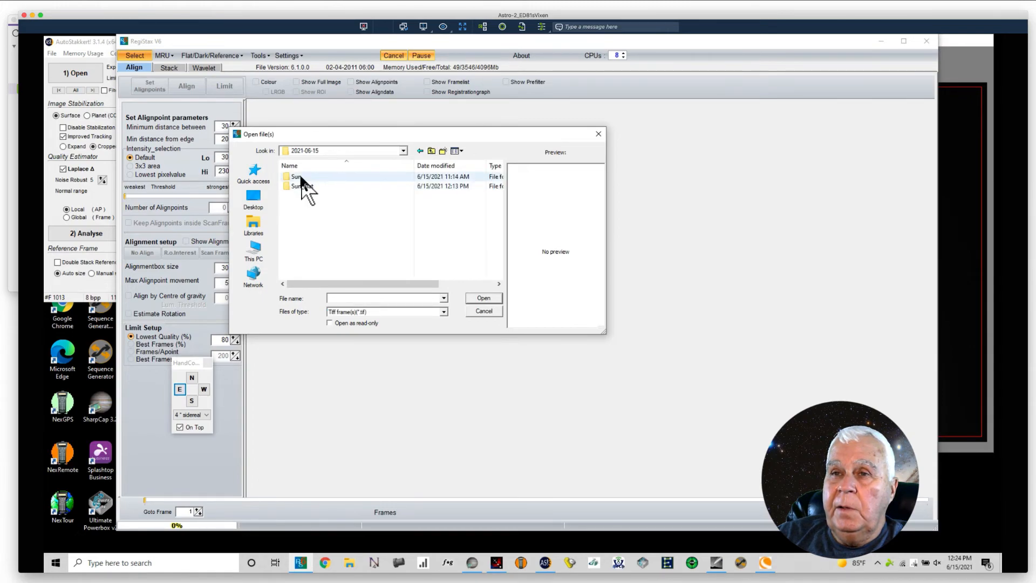
pyautogui.click(301, 178)
pyautogui.doubleClick(301, 178)
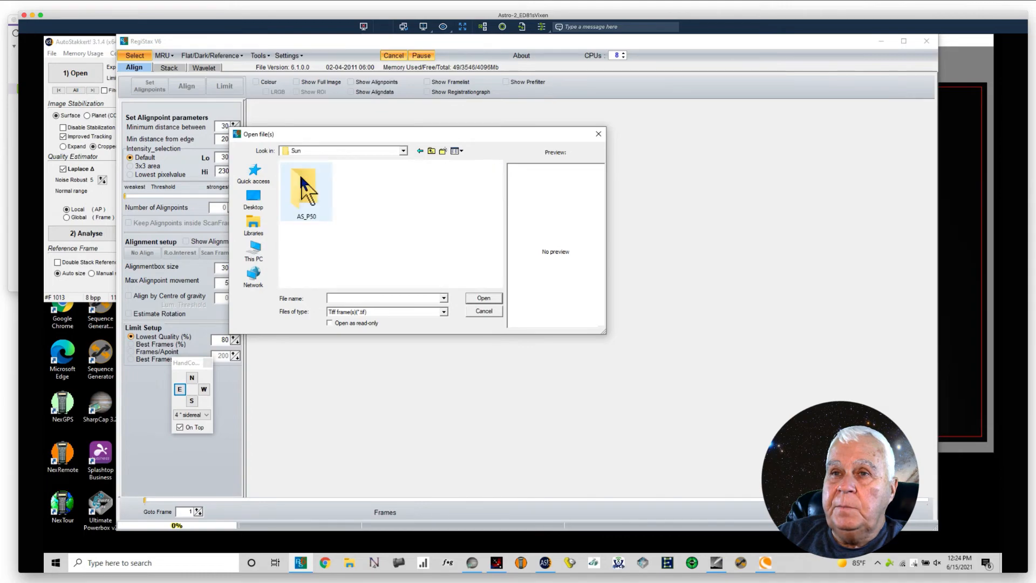
pyautogui.doubleClick(310, 202)
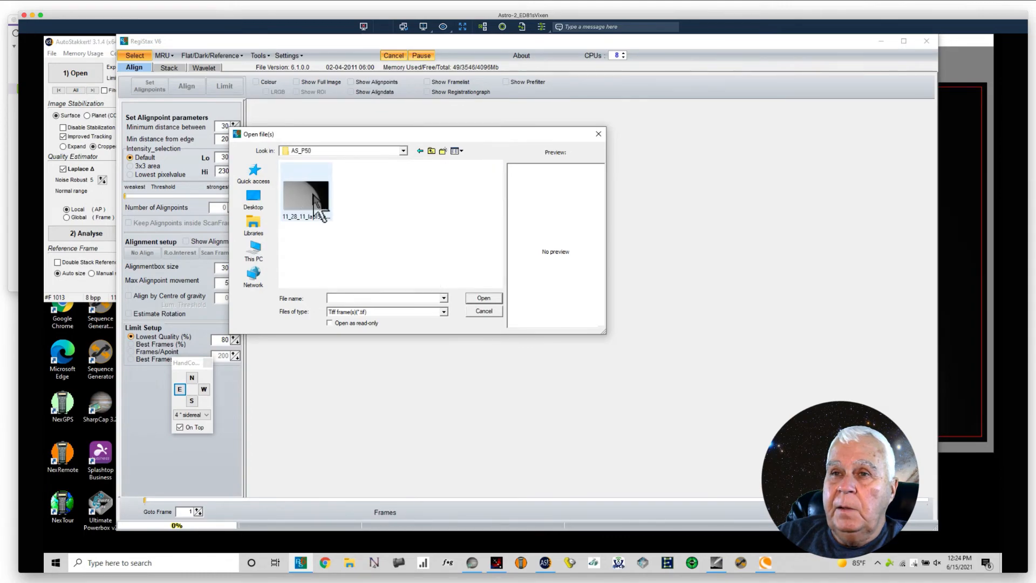
pyautogui.click(316, 202)
pyautogui.click(484, 298)
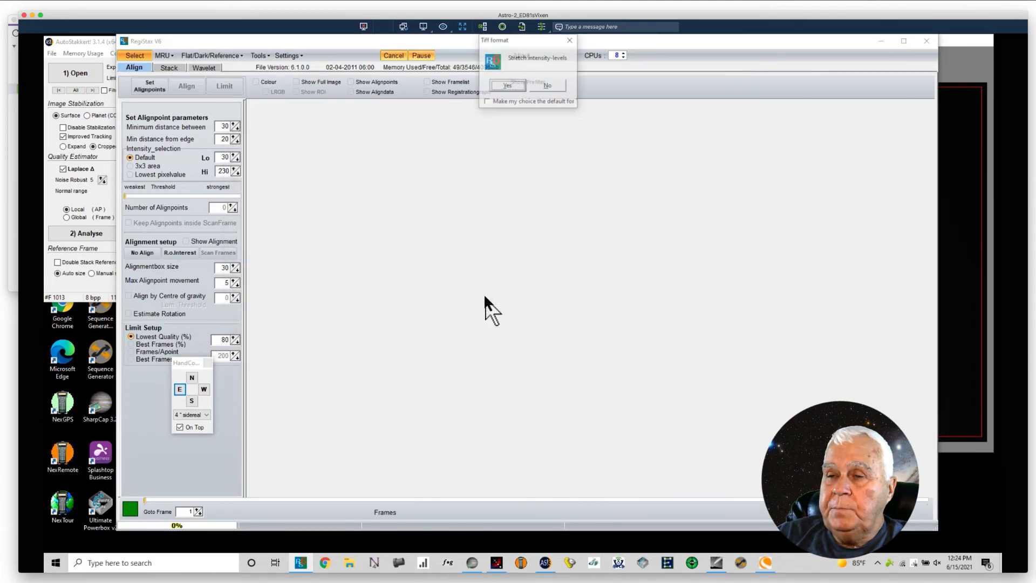
pyautogui.click(539, 86)
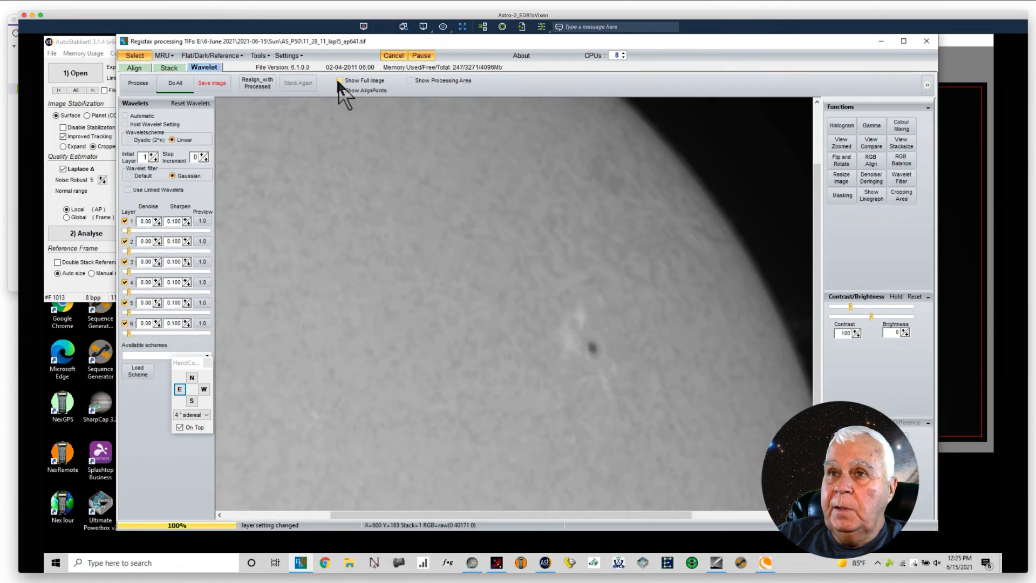
# Step: Turn on the full image display and check the saved wavelet schemes without loading one
pyautogui.click(339, 80)
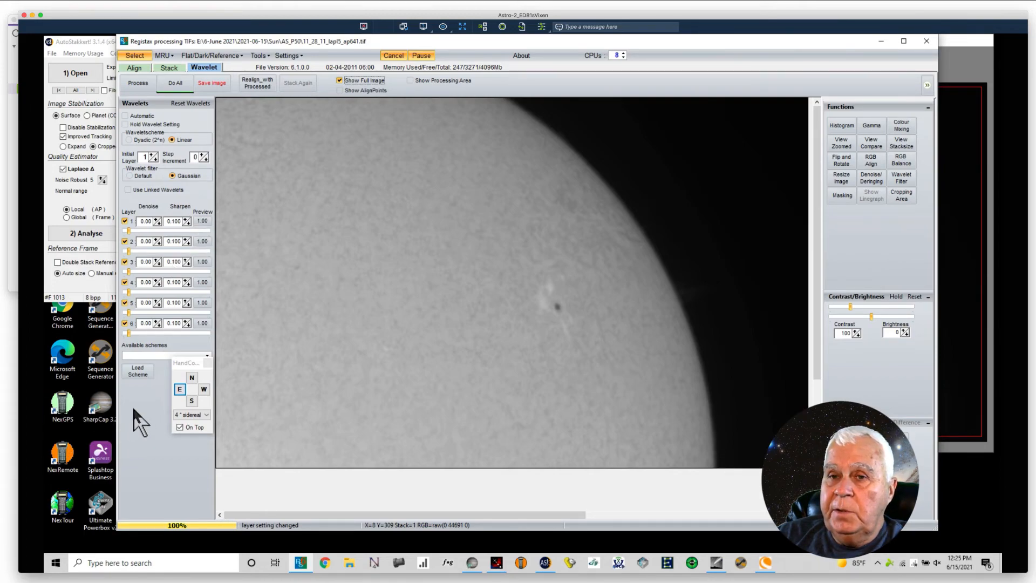
pyautogui.click(135, 372)
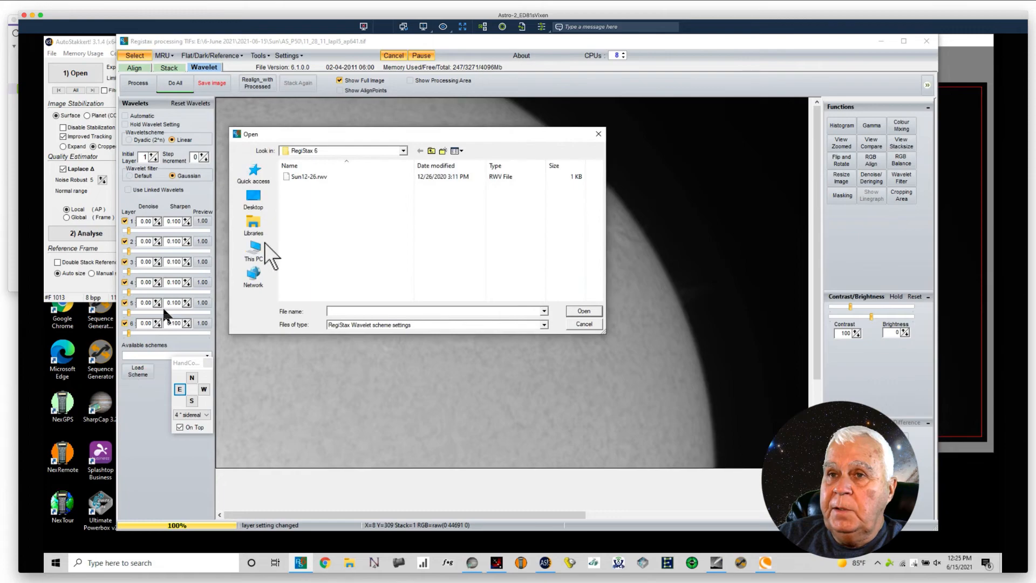
pyautogui.click(576, 325)
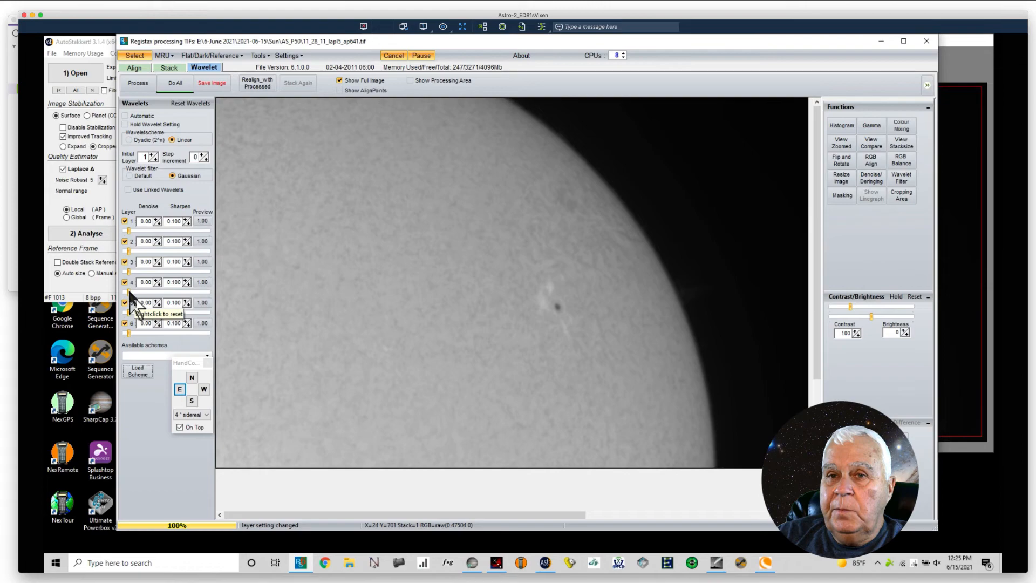
# Step: Raise wavelet layer 4 to 44.7 and place the visible processing area around the sunspot
pyautogui.moveTo(128, 291); pyautogui.dragTo(165, 292)
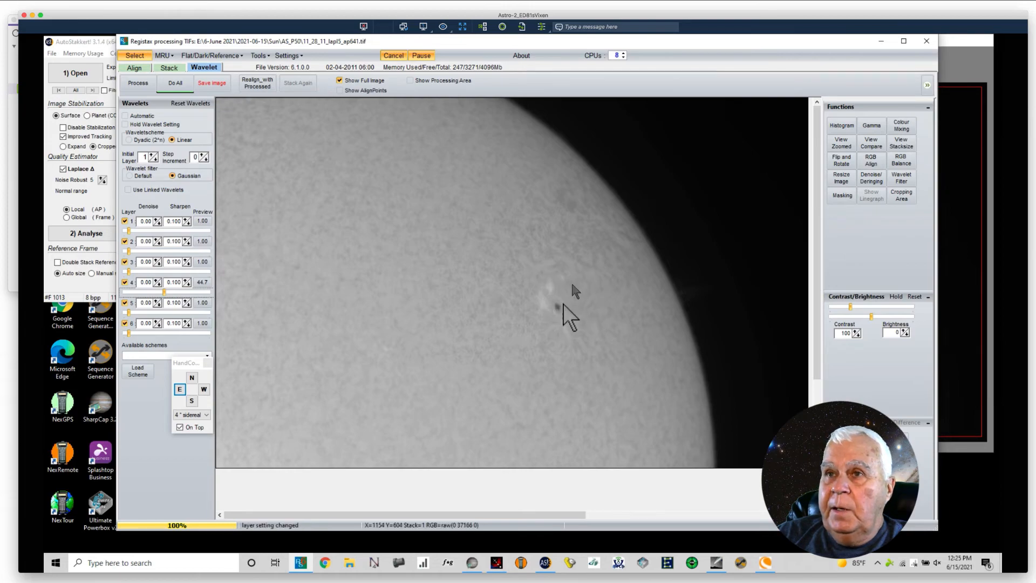
pyautogui.click(410, 80)
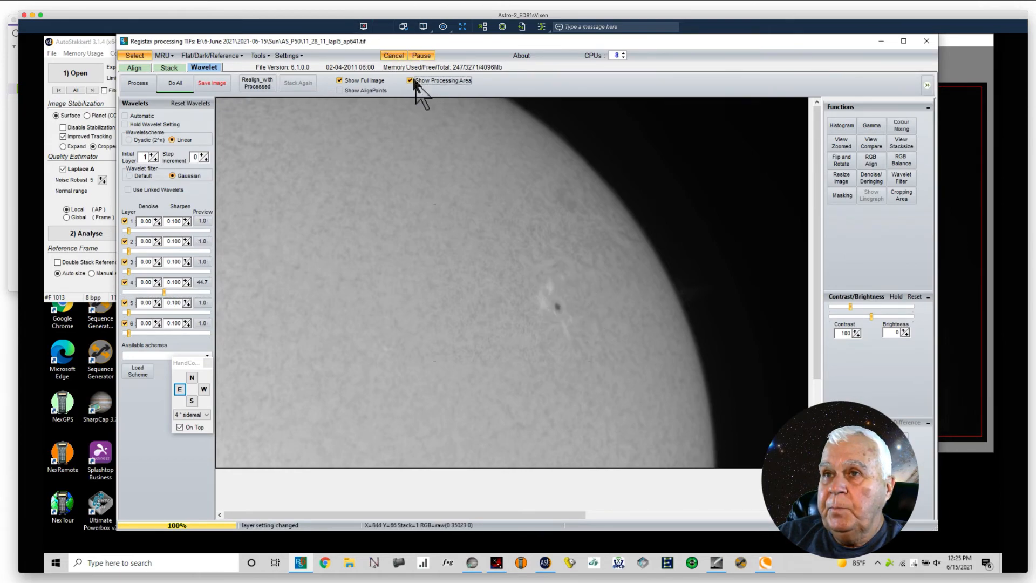
pyautogui.click(546, 309)
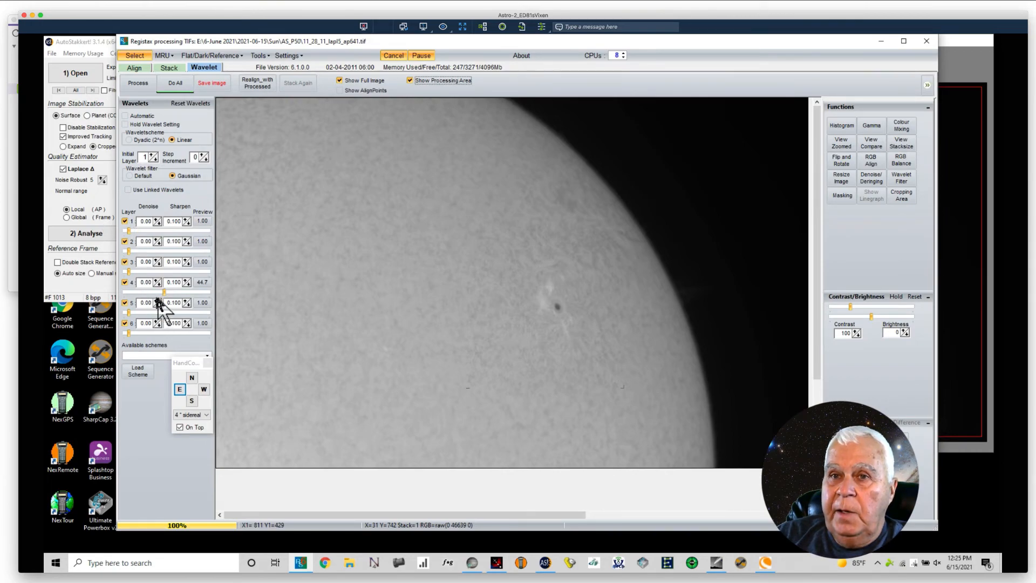
# Step: Set the sharpen value of wavelet layer 4 to 0.110 and reduce the layer's strength to 34.9
pyautogui.click(186, 280)
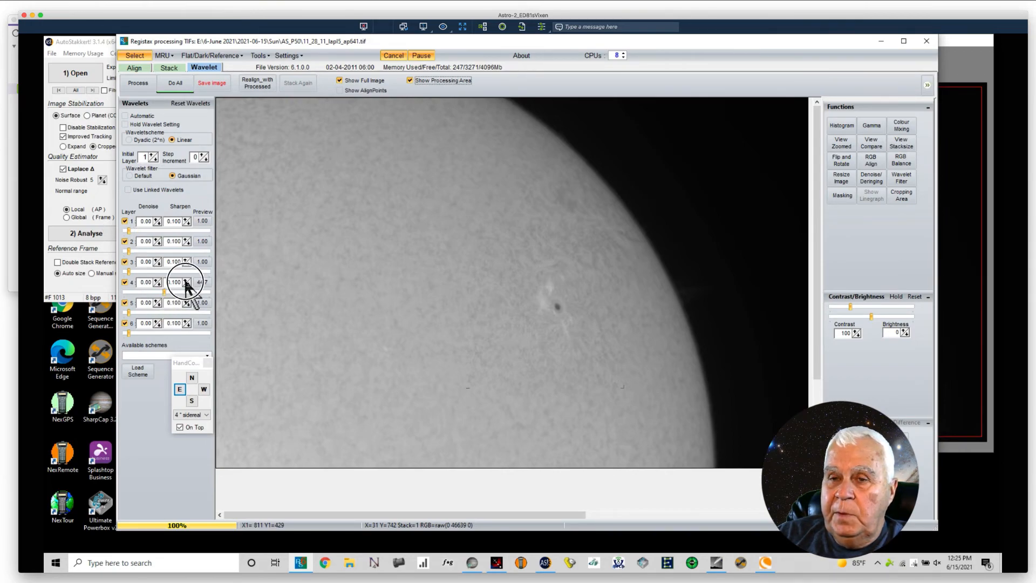
pyautogui.click(186, 280)
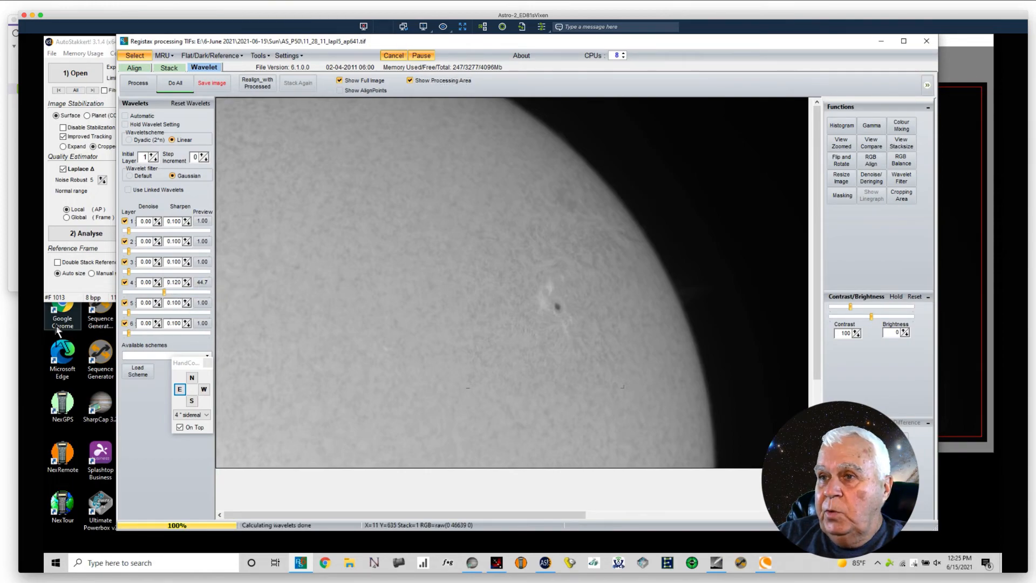
pyautogui.click(186, 282)
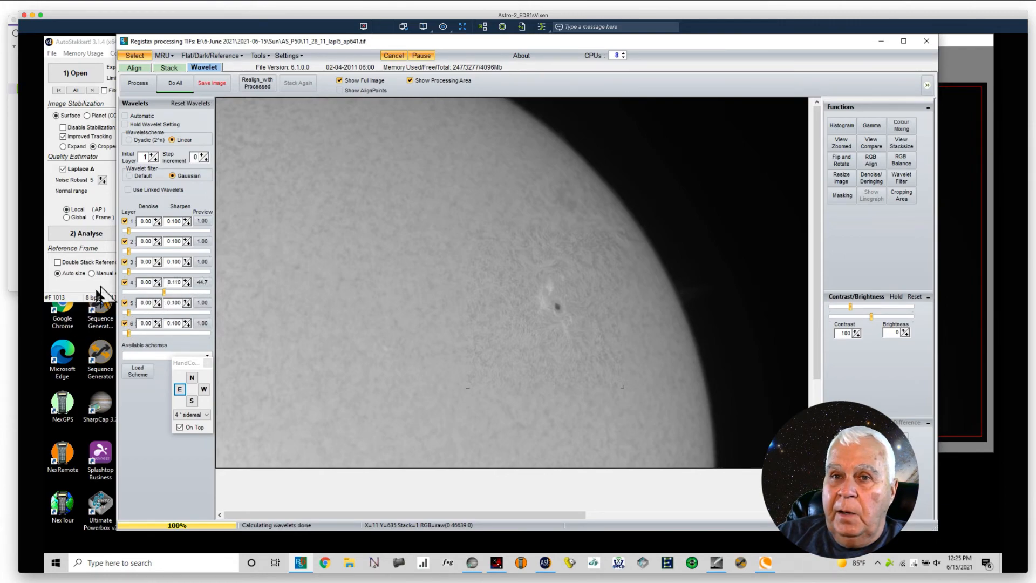
pyautogui.click(163, 292)
pyautogui.moveTo(163, 292); pyautogui.dragTo(162, 292)
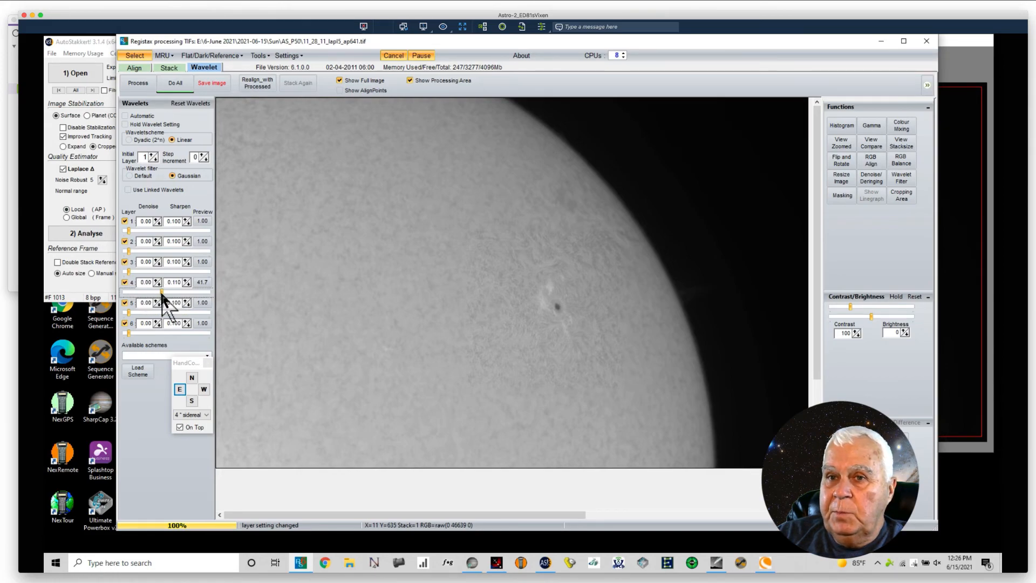
pyautogui.click(156, 292)
pyautogui.moveTo(156, 292); pyautogui.dragTo(156, 292)
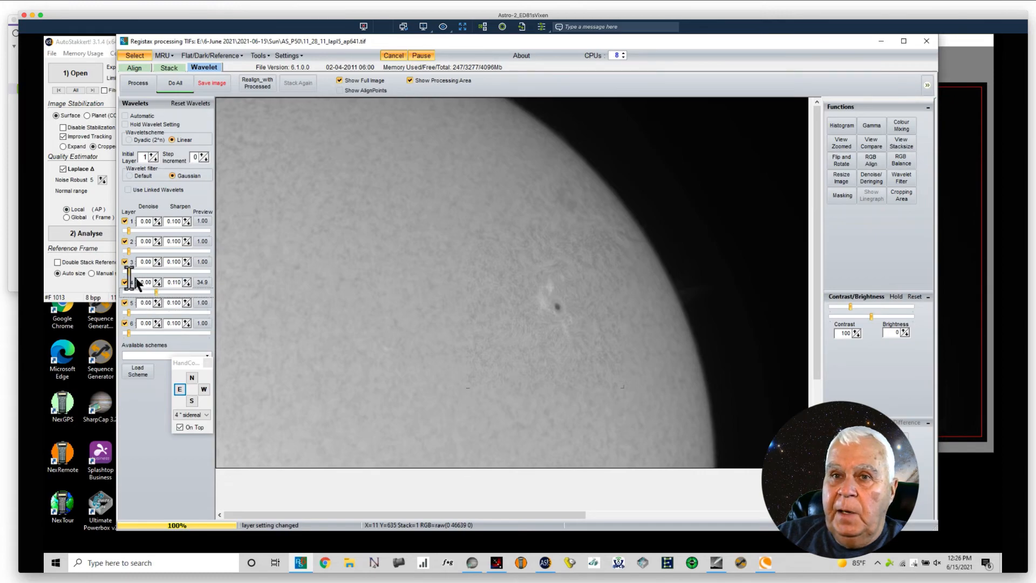
# Step: Set wavelet layer 3 to a strength of 18.3 and a sharpen value of 0.110
pyautogui.click(139, 271)
pyautogui.moveTo(139, 272); pyautogui.dragTo(142, 272)
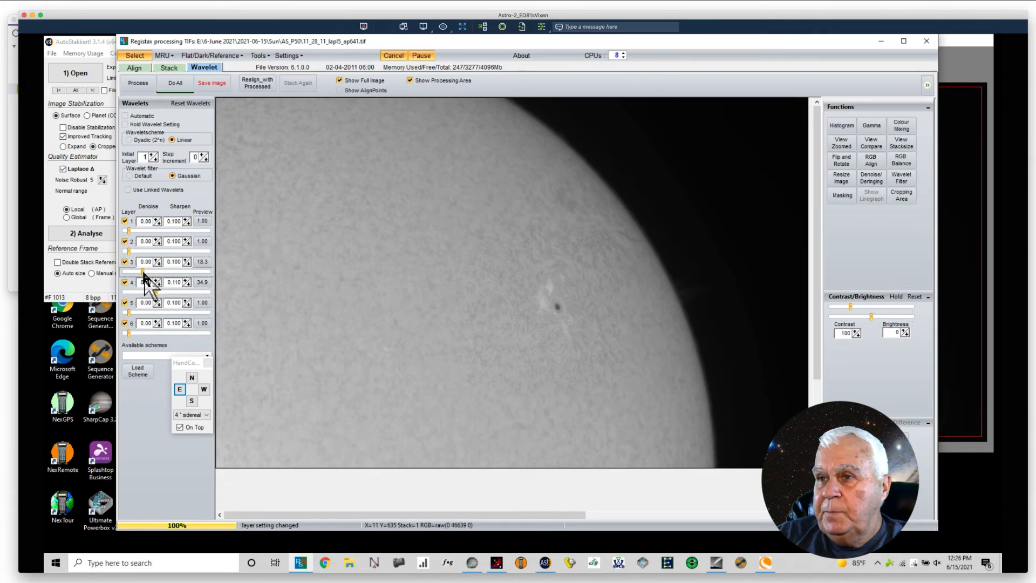
pyautogui.click(185, 260)
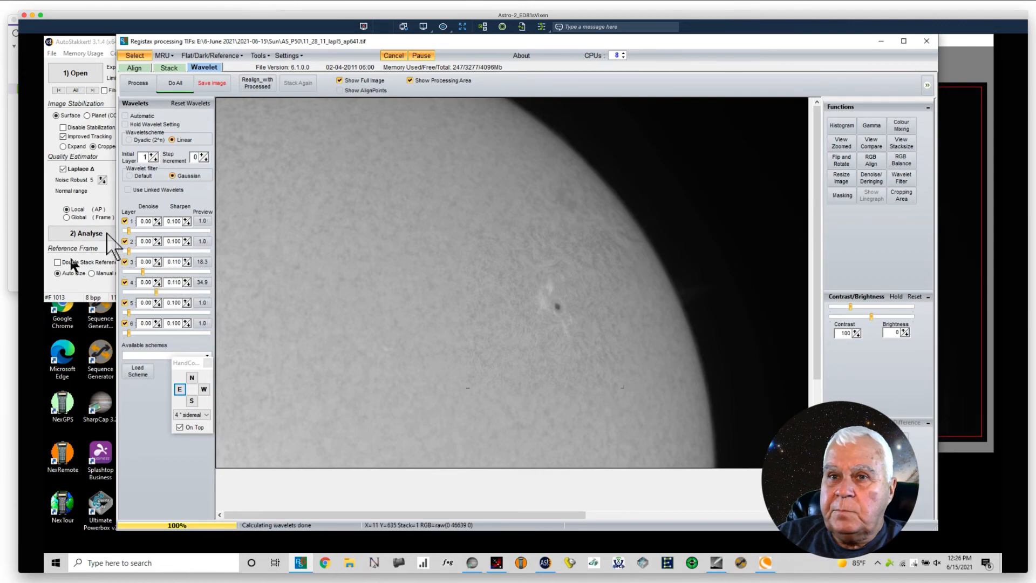
# Step: Set the wavelet strengths to 3.6 for layer 1, 14.0 for layer 2, 15.9 for layer 5 and 17.7 for layer 6
pyautogui.moveTo(128, 251); pyautogui.dragTo(134, 252)
pyautogui.moveTo(134, 252); pyautogui.dragTo(136, 252)
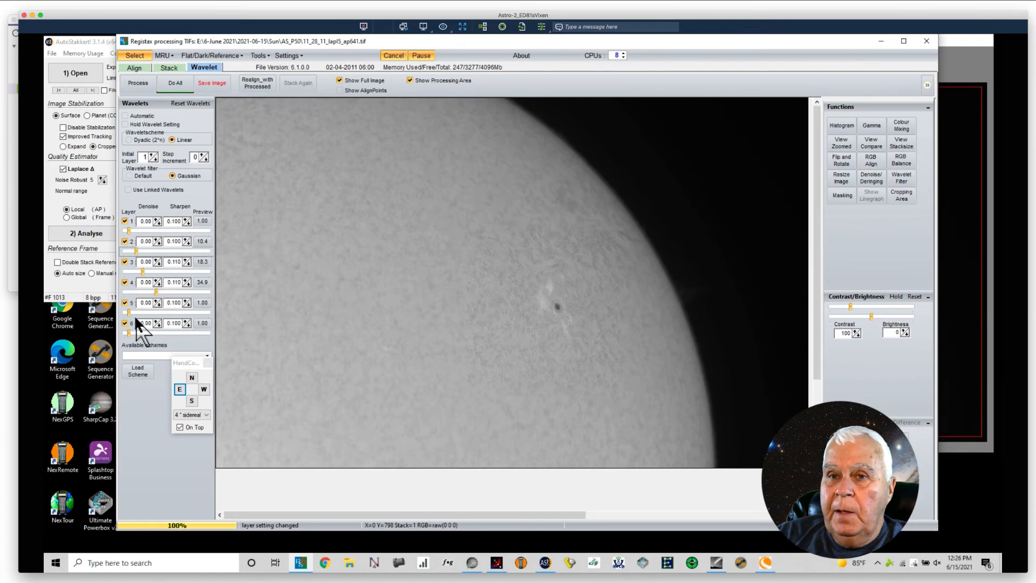
pyautogui.moveTo(129, 311); pyautogui.dragTo(141, 333)
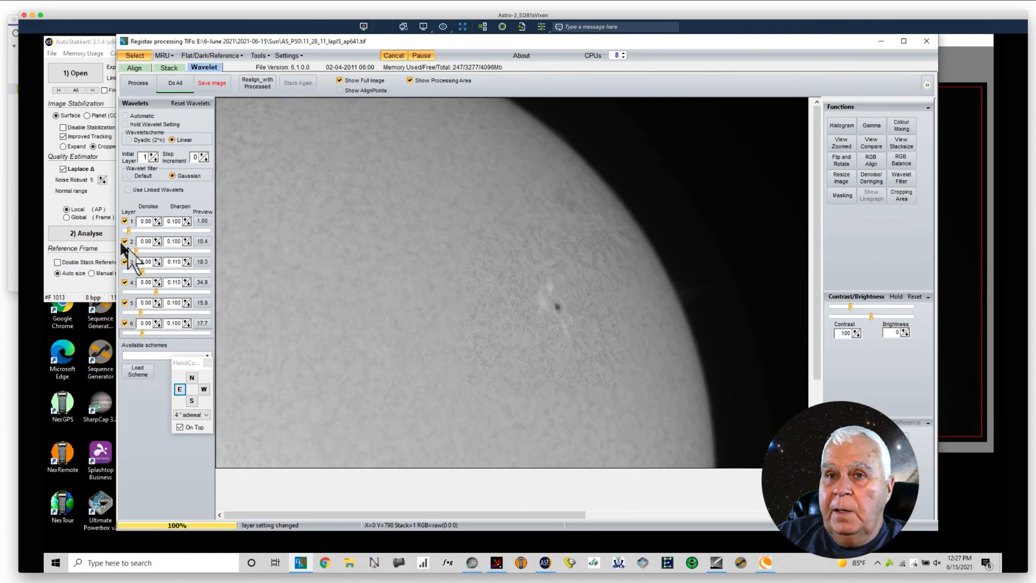
pyautogui.moveTo(128, 230); pyautogui.dragTo(139, 250)
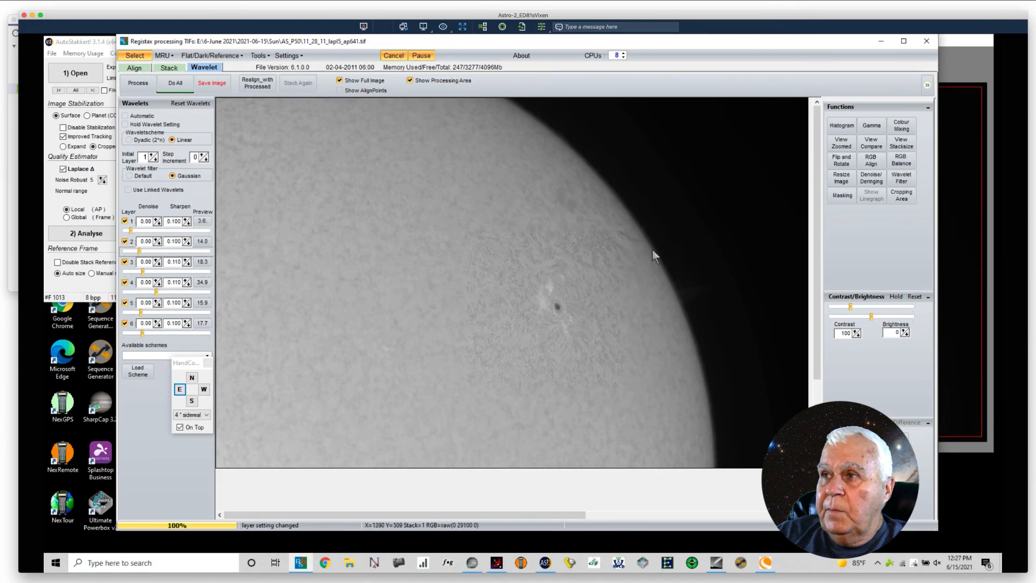
# Step: Open a 2.00x zoomed view of the sunspot area and move its Zoom Panel slightly lower over the image
pyautogui.click(843, 144)
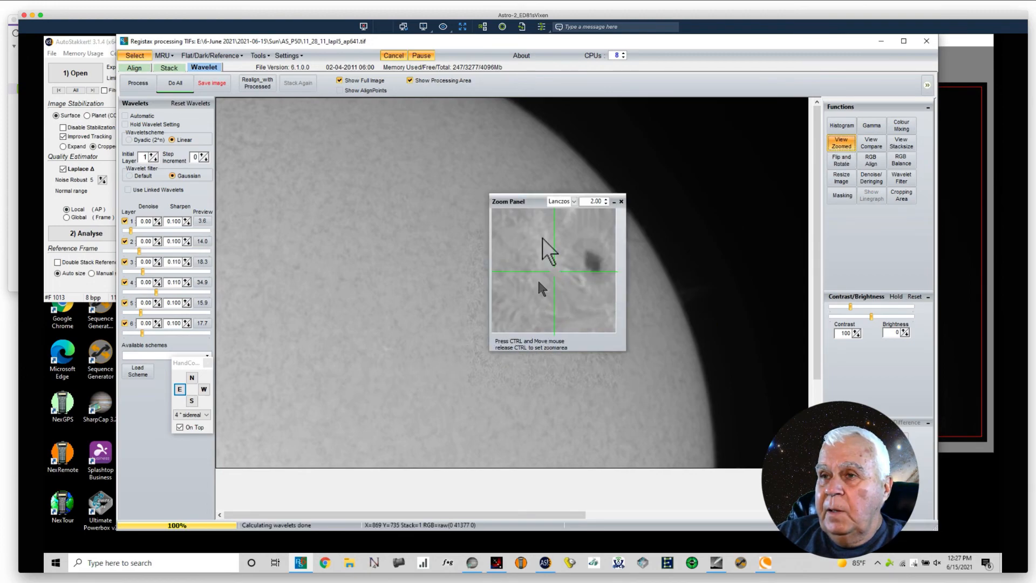
pyautogui.moveTo(533, 203); pyautogui.dragTo(528, 223)
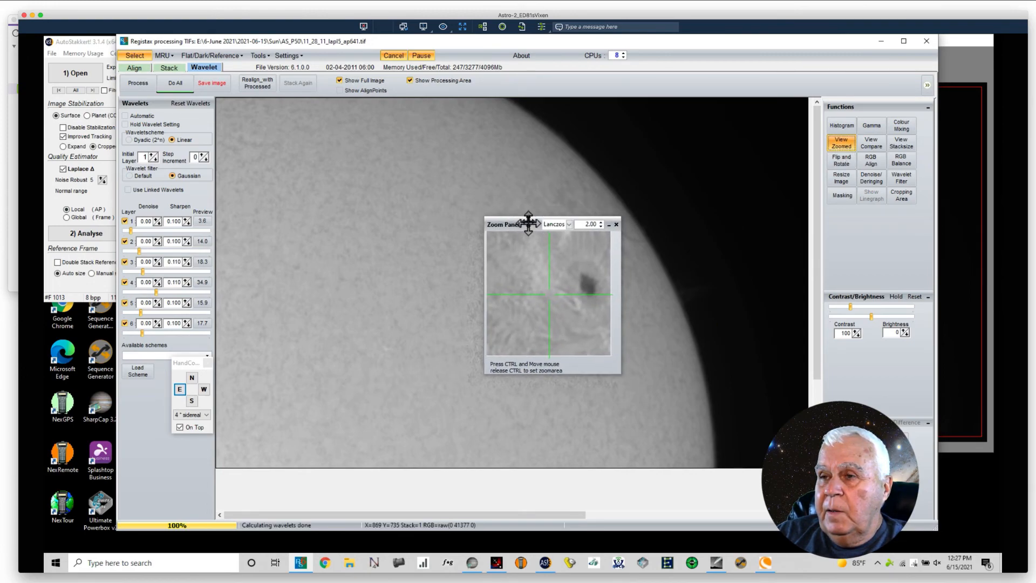
# Step: Set the denoise value of wavelet layer 4 to 0.10 and its sharpen value to 0.130
pyautogui.click(156, 280)
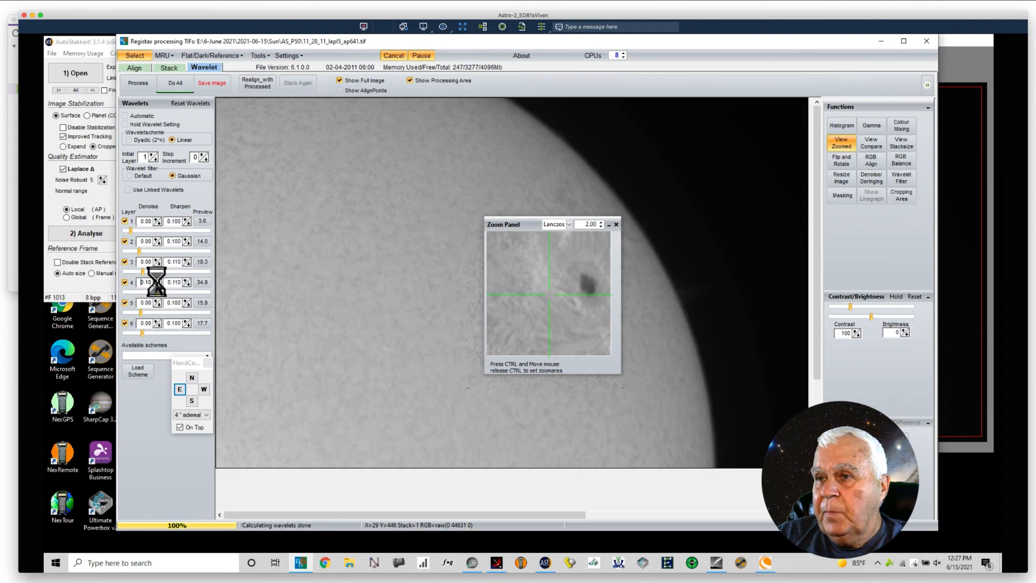
pyautogui.click(185, 279)
pyautogui.click(186, 279)
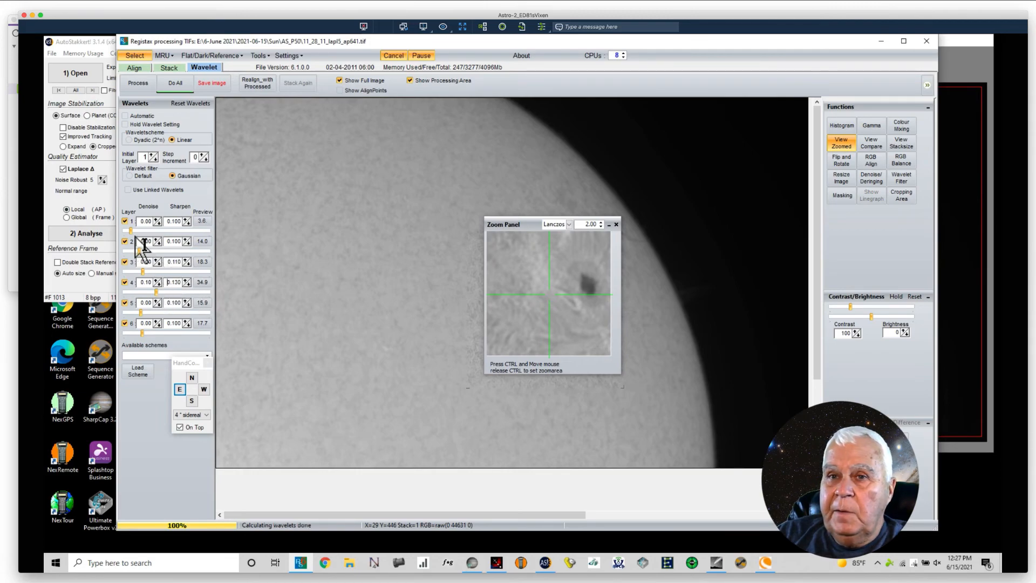
# Step: Set the wavelet strengths to 23.9 for layer 3, 20.2 for layer 2 and 9.7 for layer 1
pyautogui.click(144, 272)
pyautogui.moveTo(144, 271); pyautogui.dragTo(147, 272)
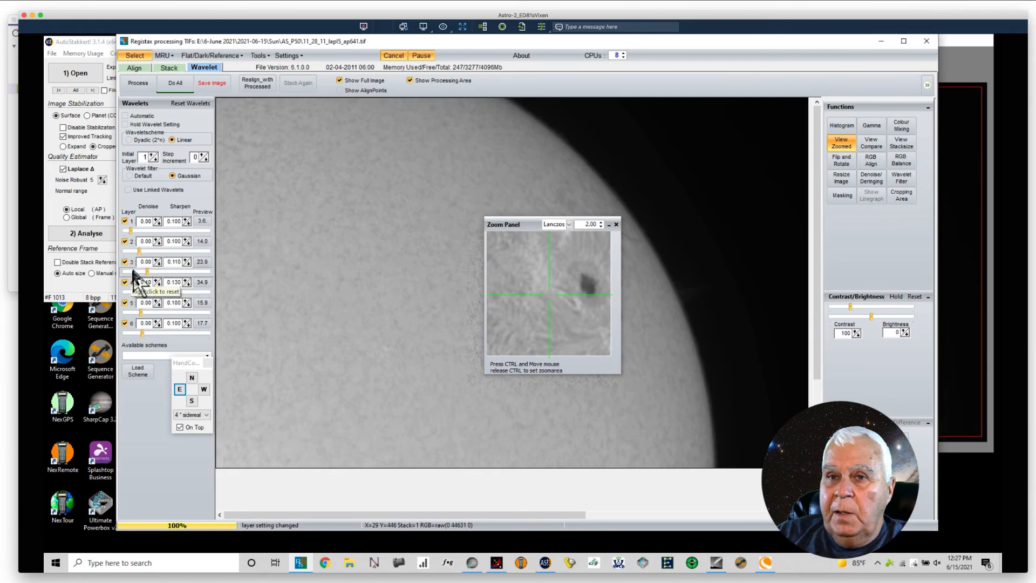
pyautogui.moveTo(139, 251); pyautogui.dragTo(136, 234)
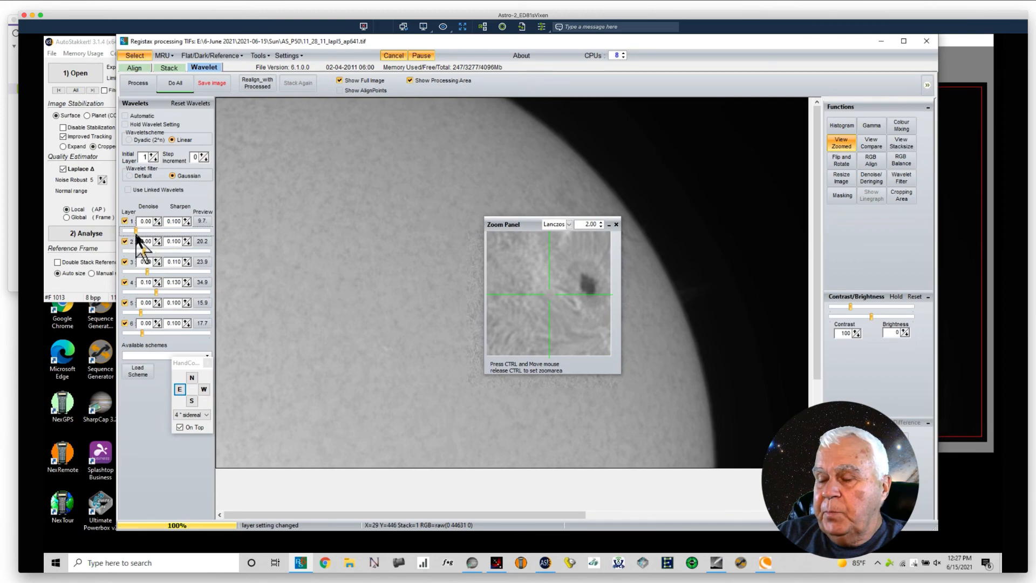
# Step: Set wavelet layer 1 to sharpen 0.110 and denoise 0.05, and apply the wavelets to the whole image with the Zoom Panel clear of the sunspot
pyautogui.click(185, 220)
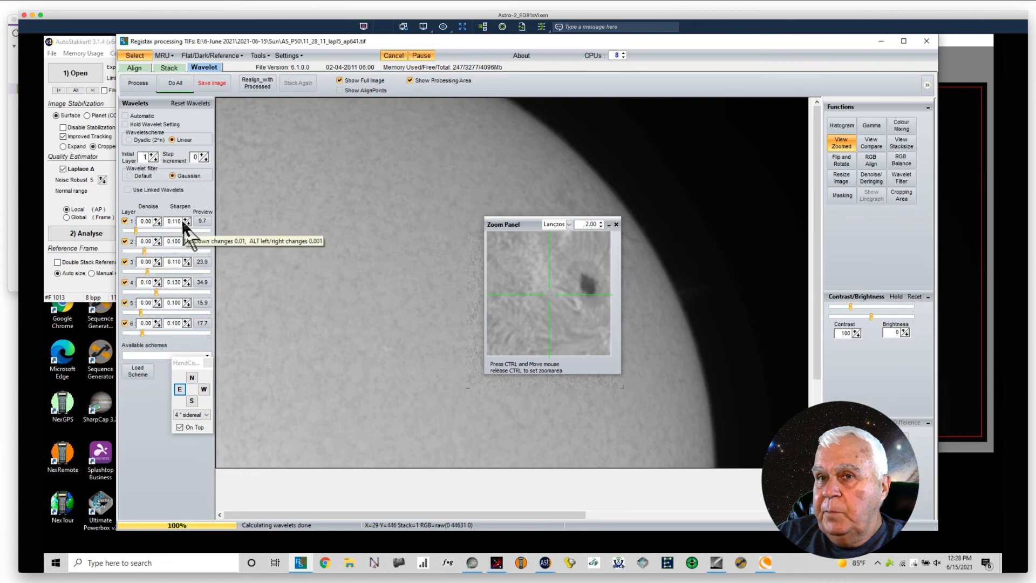
pyautogui.click(156, 219)
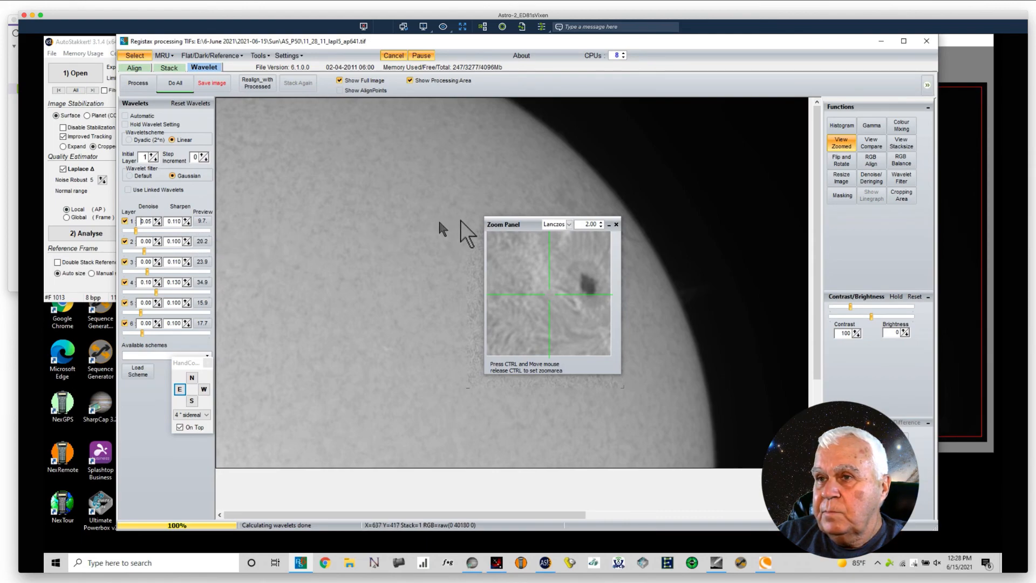
pyautogui.moveTo(533, 219); pyautogui.dragTo(756, 117)
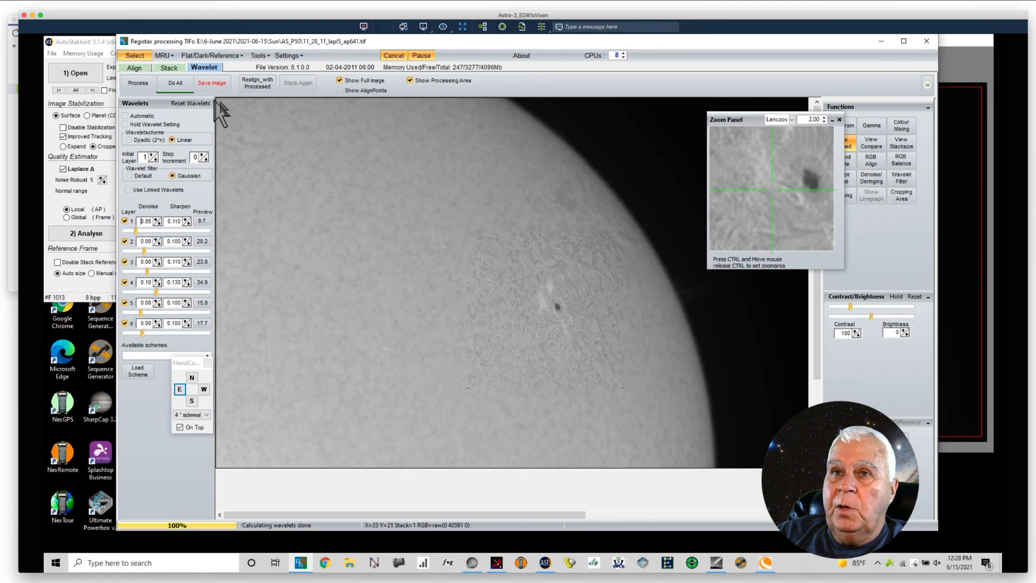
pyautogui.click(180, 86)
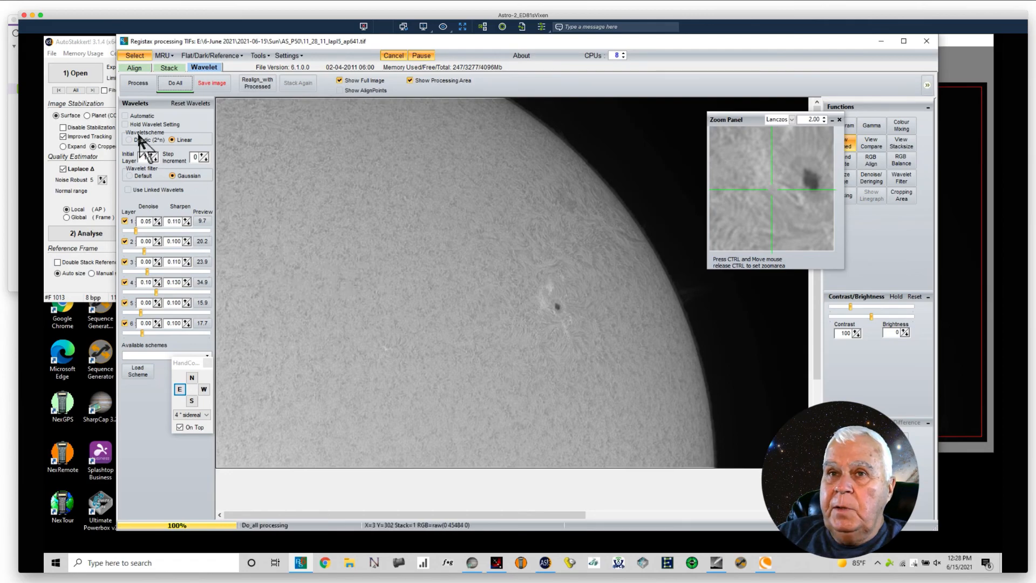
# Step: Save the sharpened image in the AS_P50 folder as RFPS in 16-bit RGB TIFF format
pyautogui.click(220, 82)
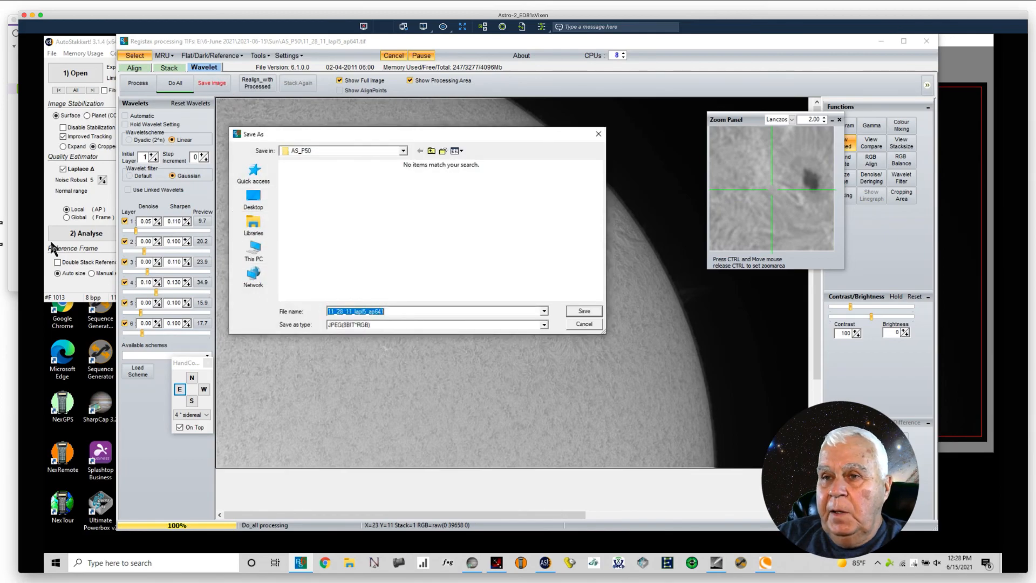
pyautogui.write('RFPS')
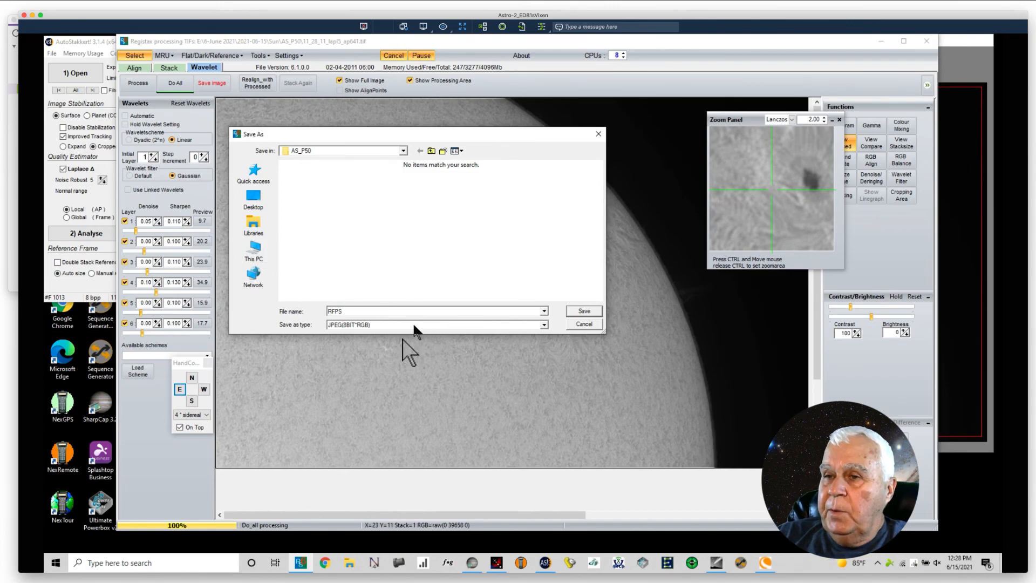
pyautogui.click(544, 325)
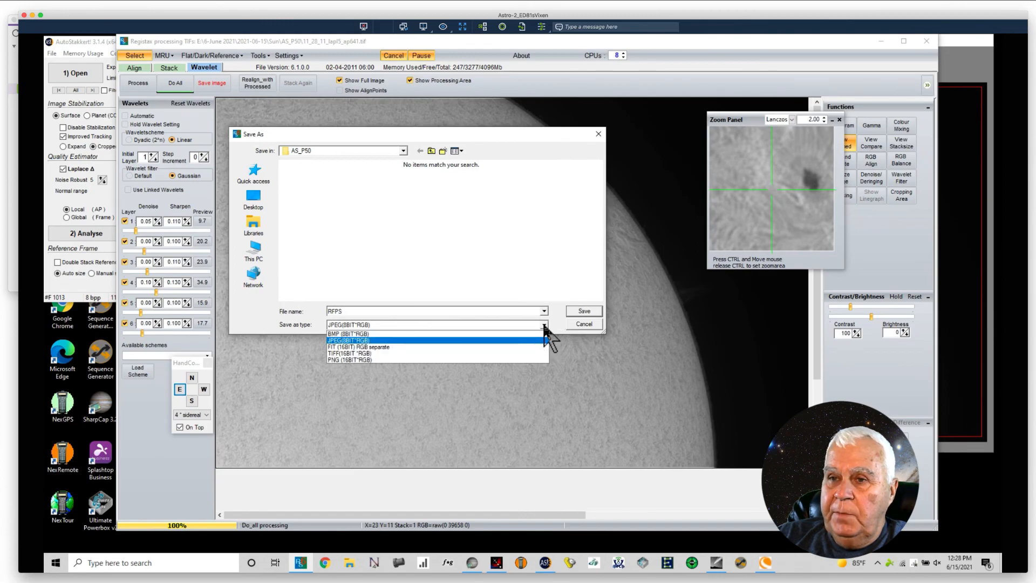
pyautogui.click(372, 353)
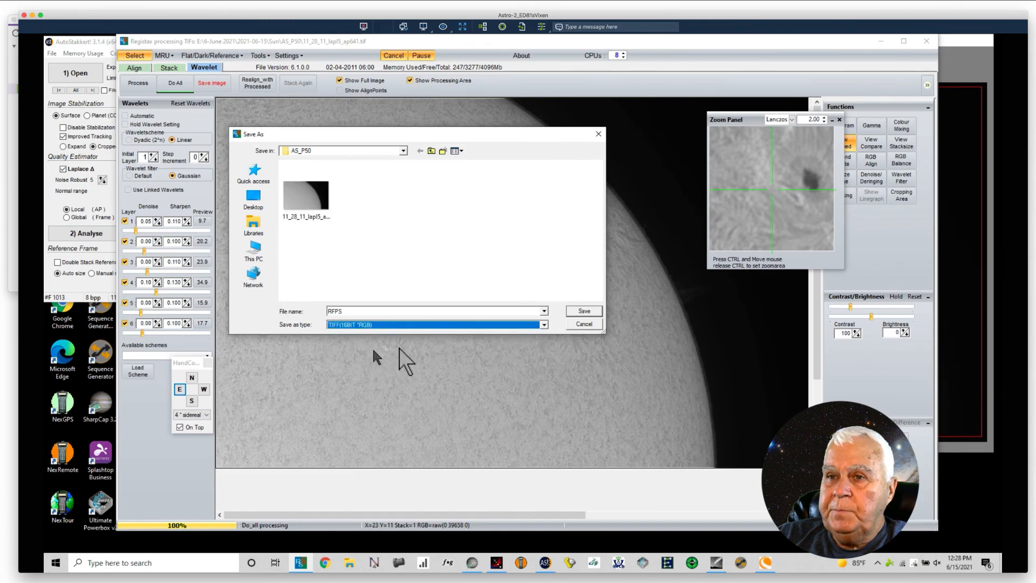
pyautogui.click(584, 312)
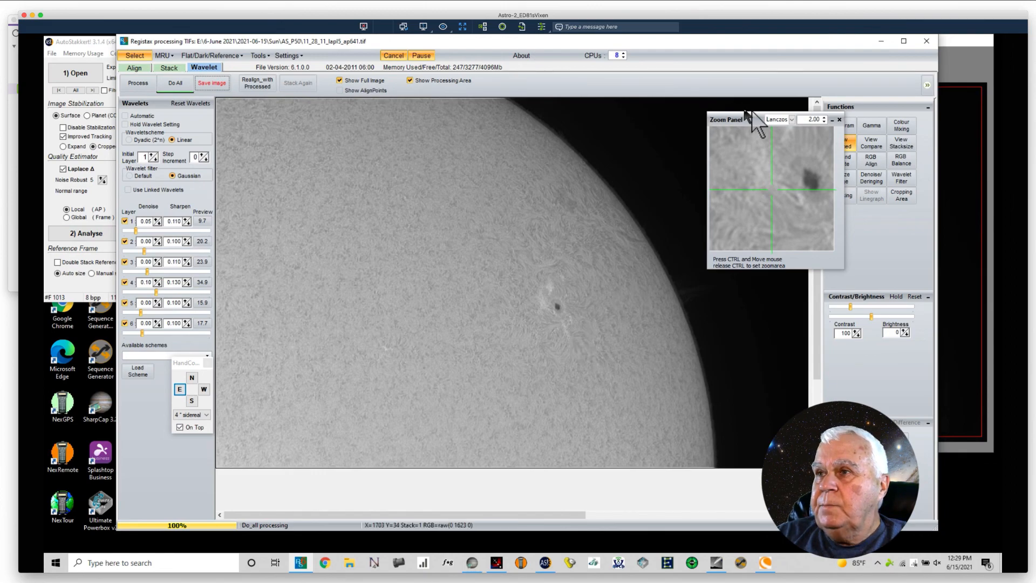
# Step: View the RGB Balance histogram of the sharpened image and close its panel
pyautogui.click(896, 160)
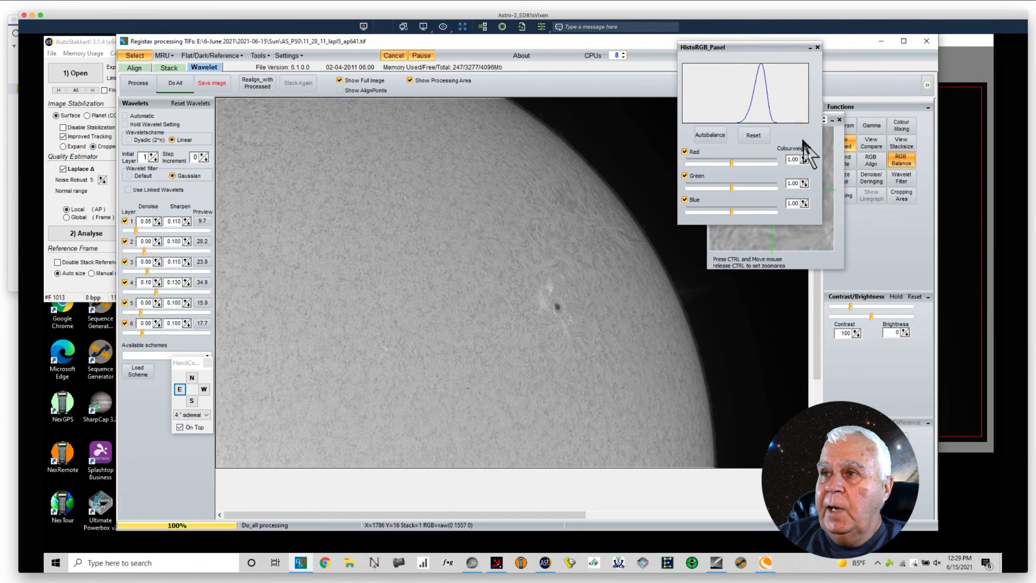
pyautogui.click(816, 46)
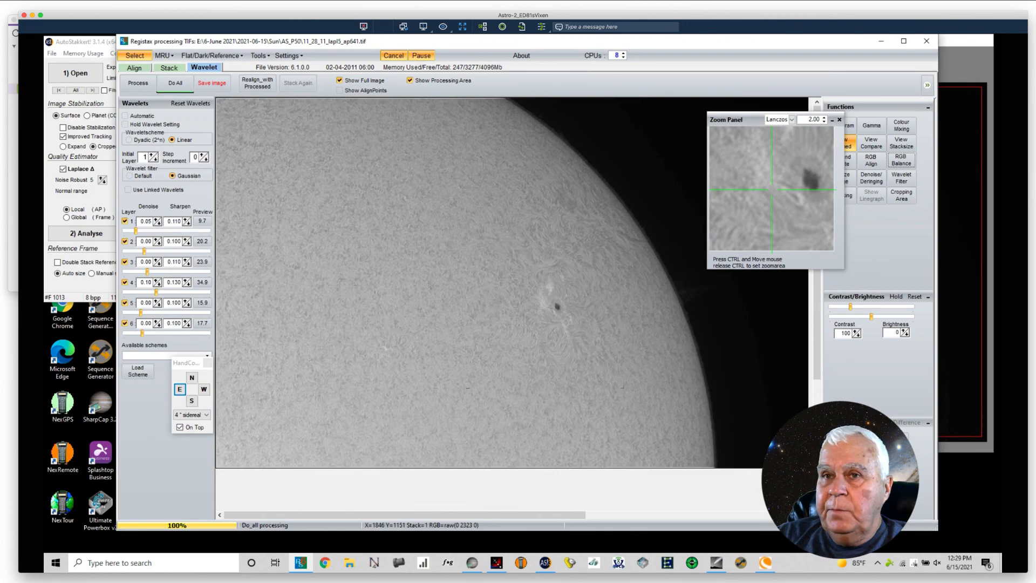
# Step: Close RegiStax, exit AutoStakkert! and switch to SharpCap Pro
pyautogui.click(926, 40)
pyautogui.click(926, 40)
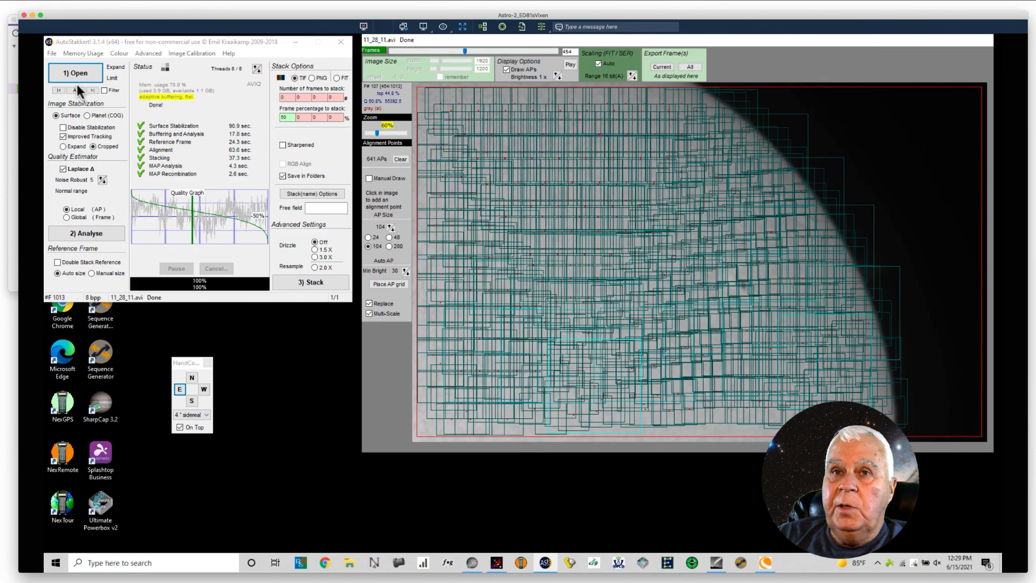
pyautogui.click(52, 54)
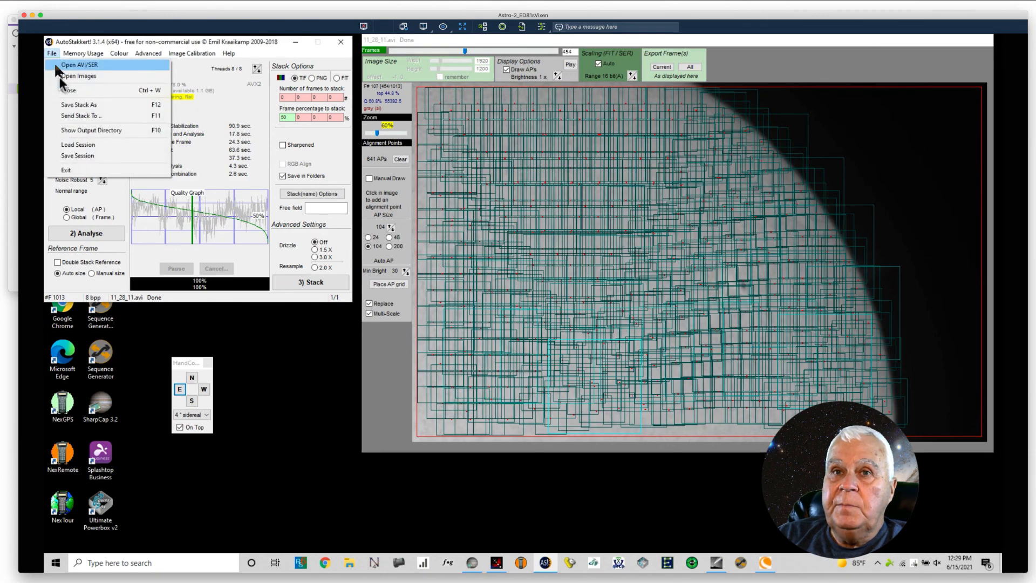
pyautogui.click(66, 169)
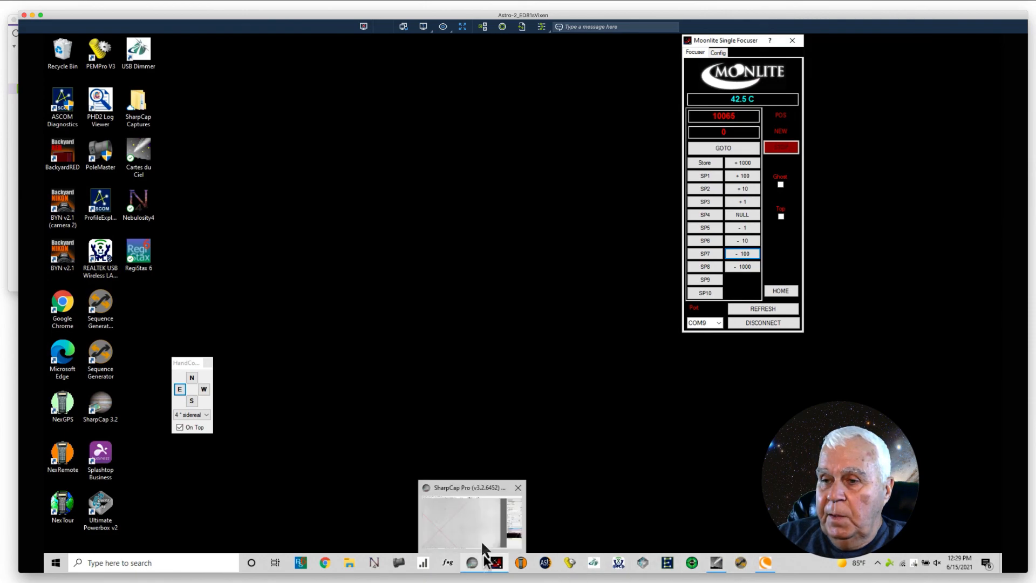
pyautogui.click(472, 565)
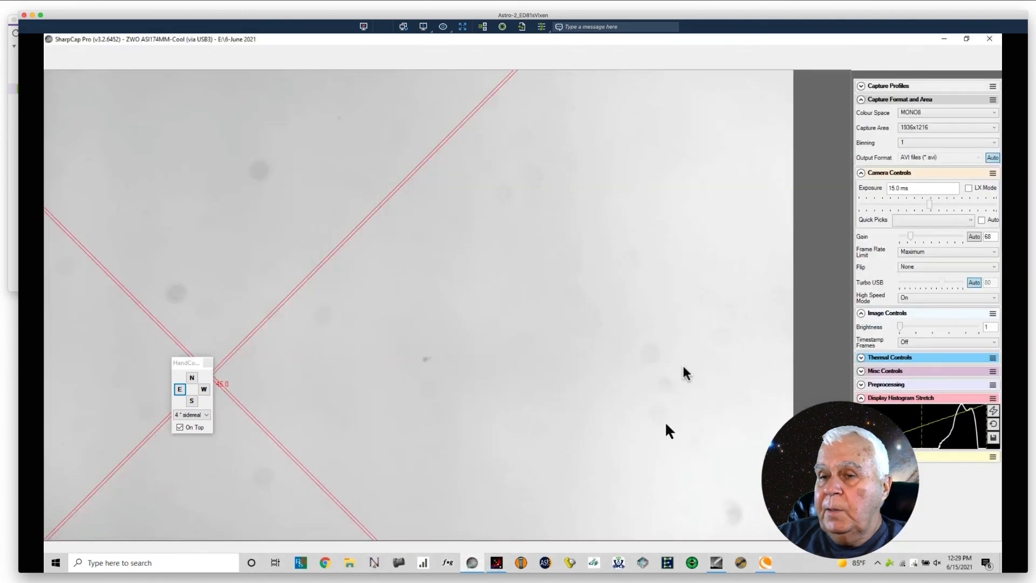